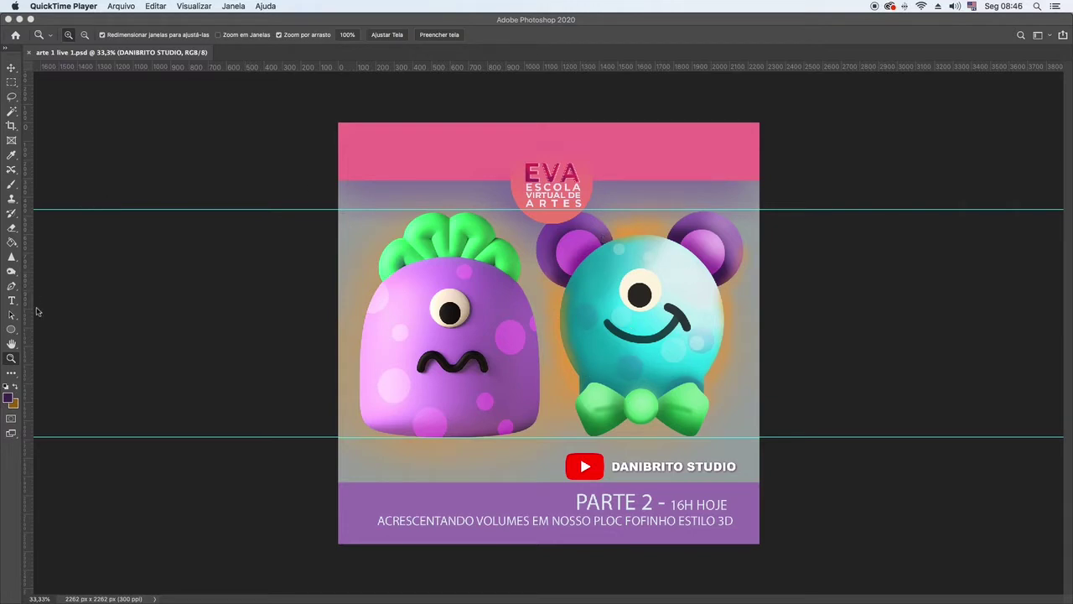
Switch to Photoshop and hide the purple monster layer and the orange glow layer behind it.
{"action": "left_click", "coordinate": [178, 151]}
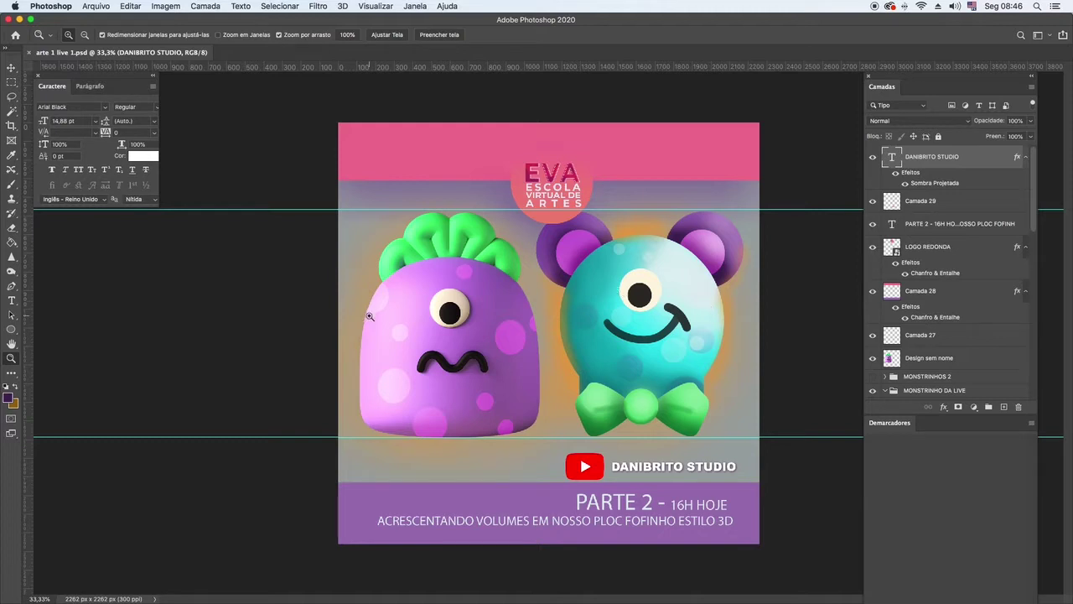
{"action": "key", "text": "v"}
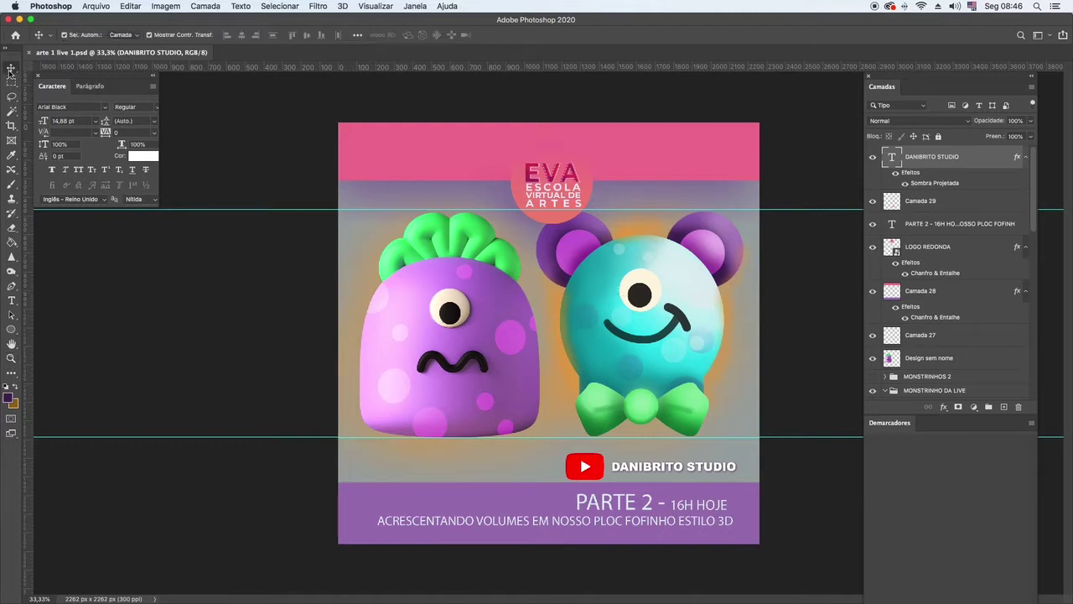
{"action": "left_click", "coordinate": [431, 333]}
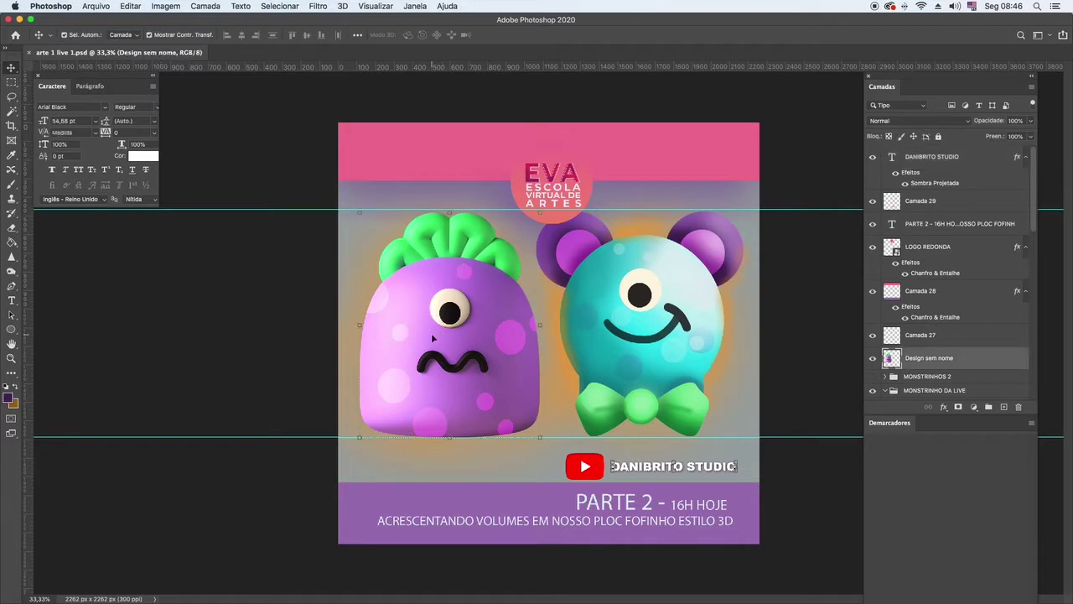
{"action": "left_click", "coordinate": [874, 362]}
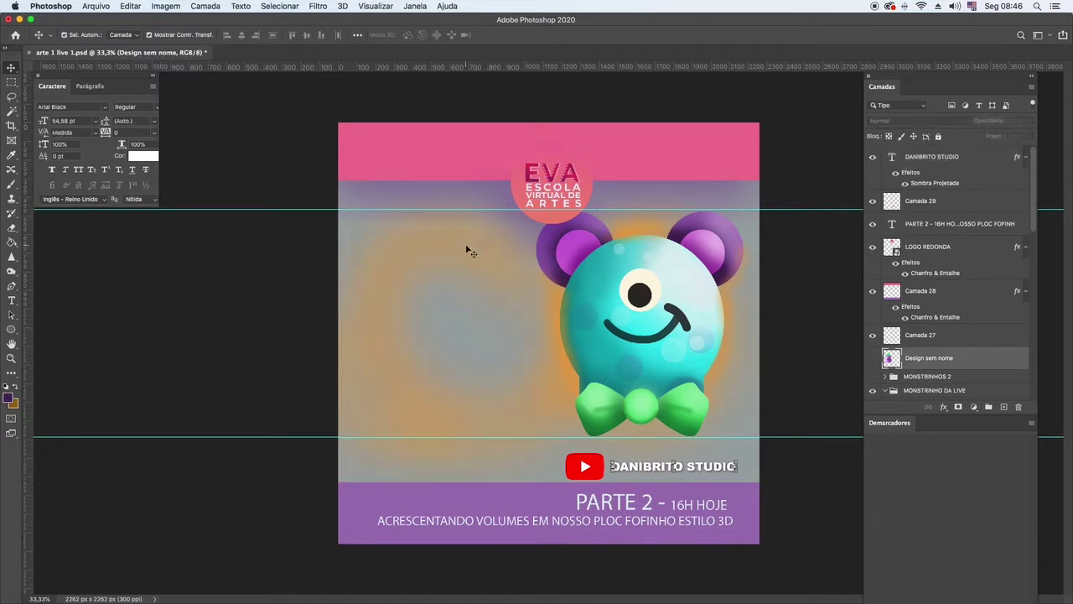
{"action": "left_click", "coordinate": [474, 254]}
{"action": "left_click", "coordinate": [875, 392]}
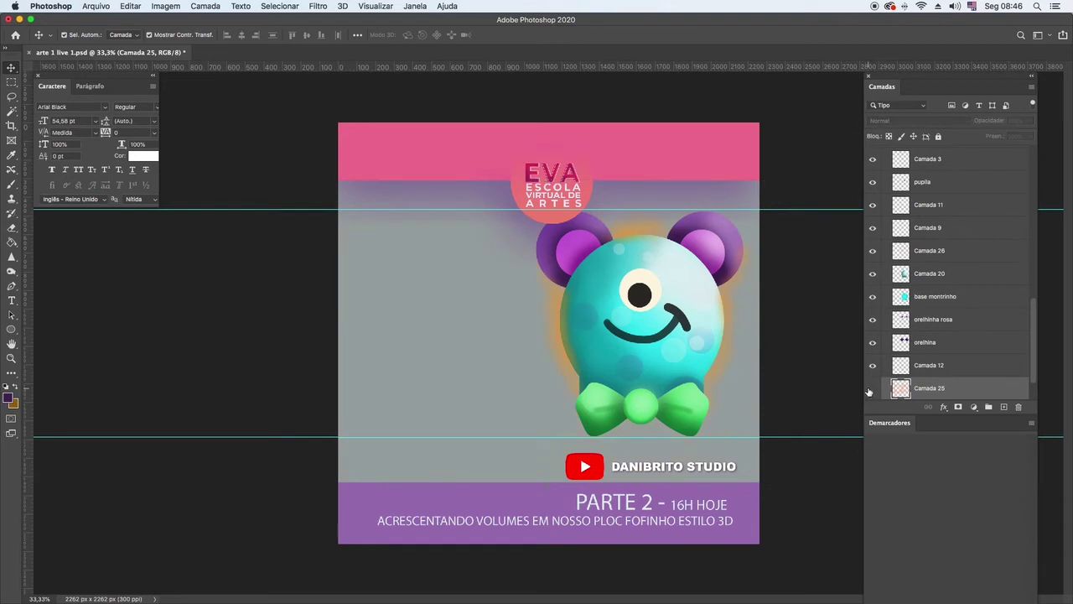
Hide the layer with the pink and purple bands and move the round EVA logo to the artwork's upper-left corner.
{"action": "left_click", "coordinate": [645, 145]}
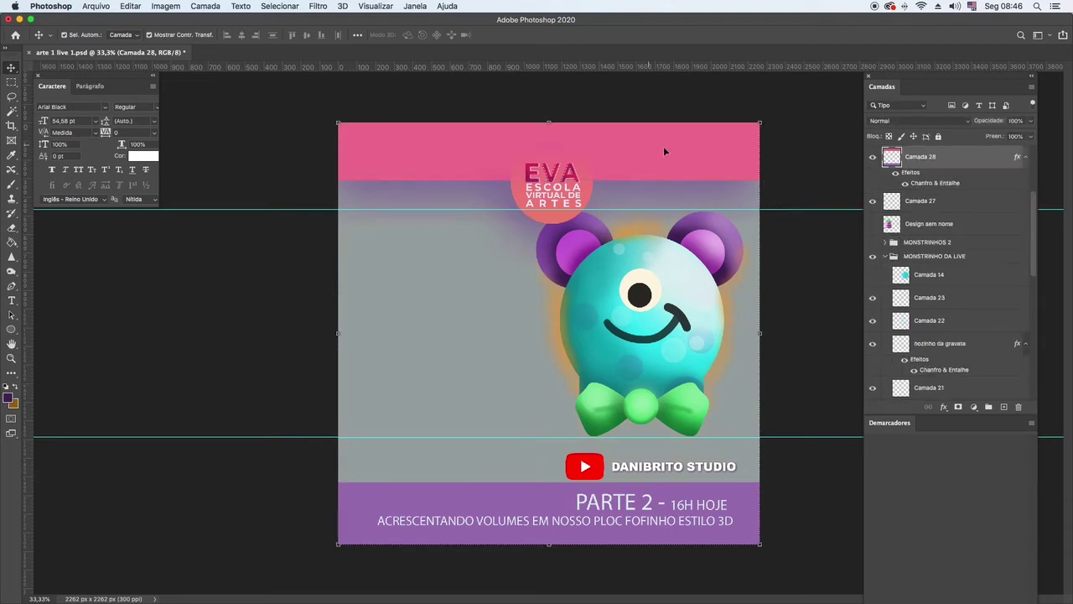
{"action": "left_click", "coordinate": [873, 157]}
{"action": "left_click", "coordinate": [584, 179]}
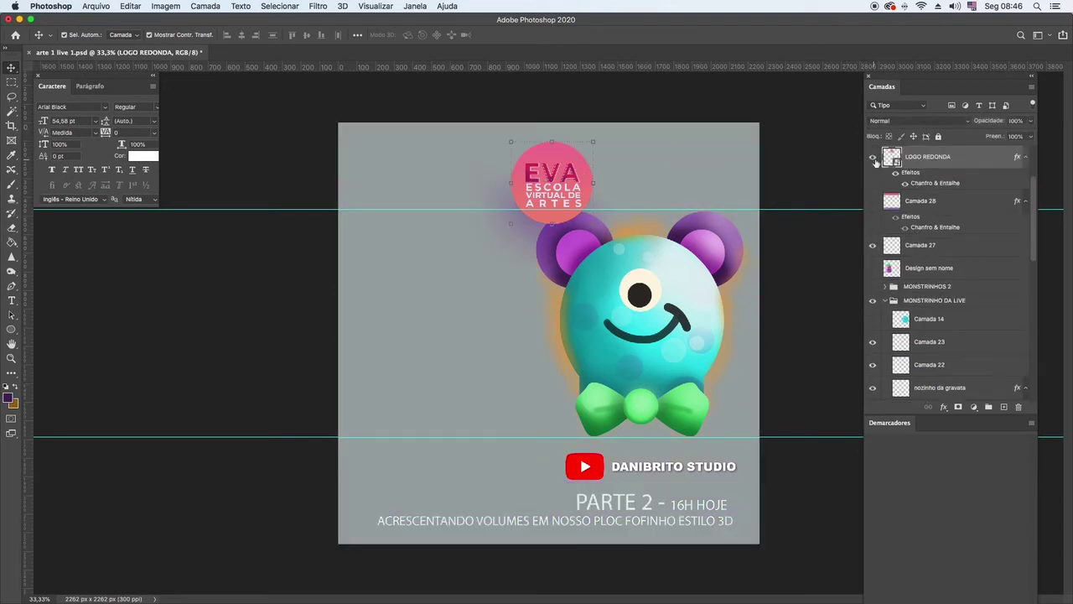
{"action": "left_click_drag", "start_coordinate": [509, 166], "coordinate": [409, 149]}
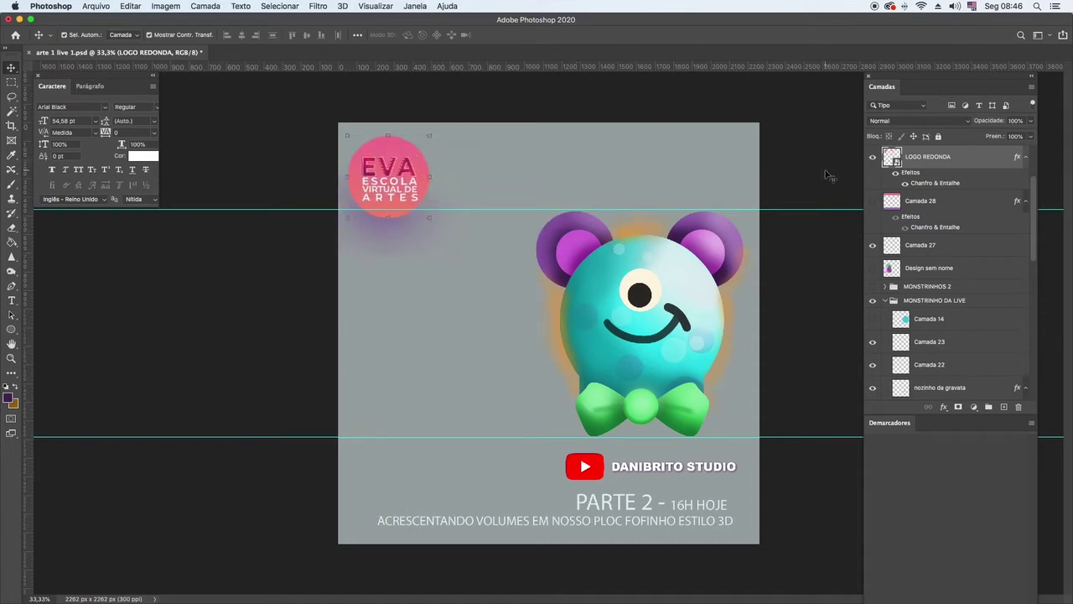
Hide the "PARTE 2 - 16H HOJE" text layer.
{"action": "left_click", "coordinate": [677, 307]}
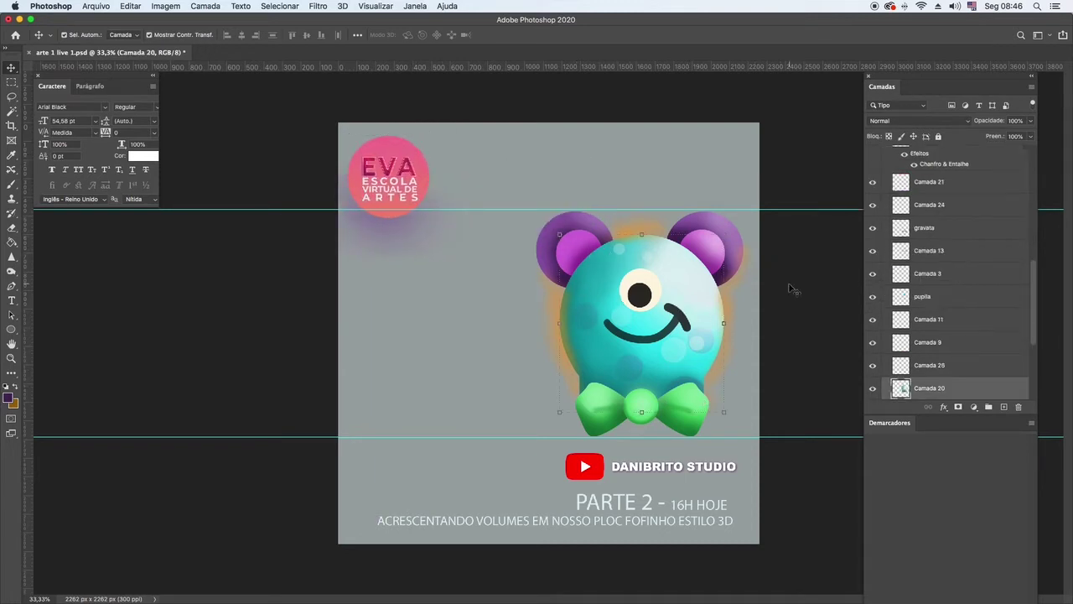
{"action": "left_click", "coordinate": [690, 506]}
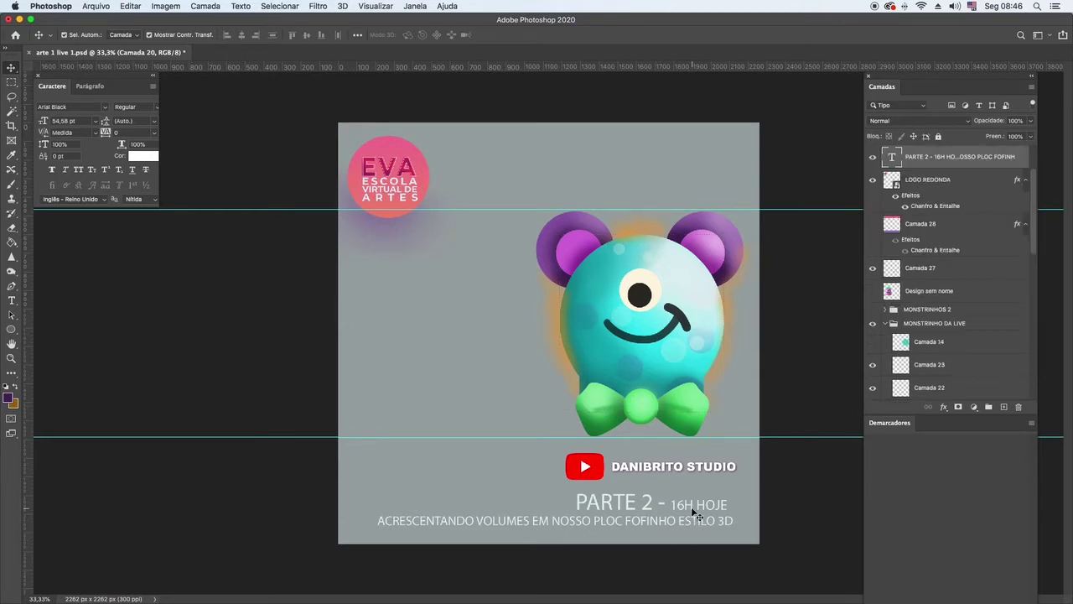
{"action": "left_click", "coordinate": [873, 159]}
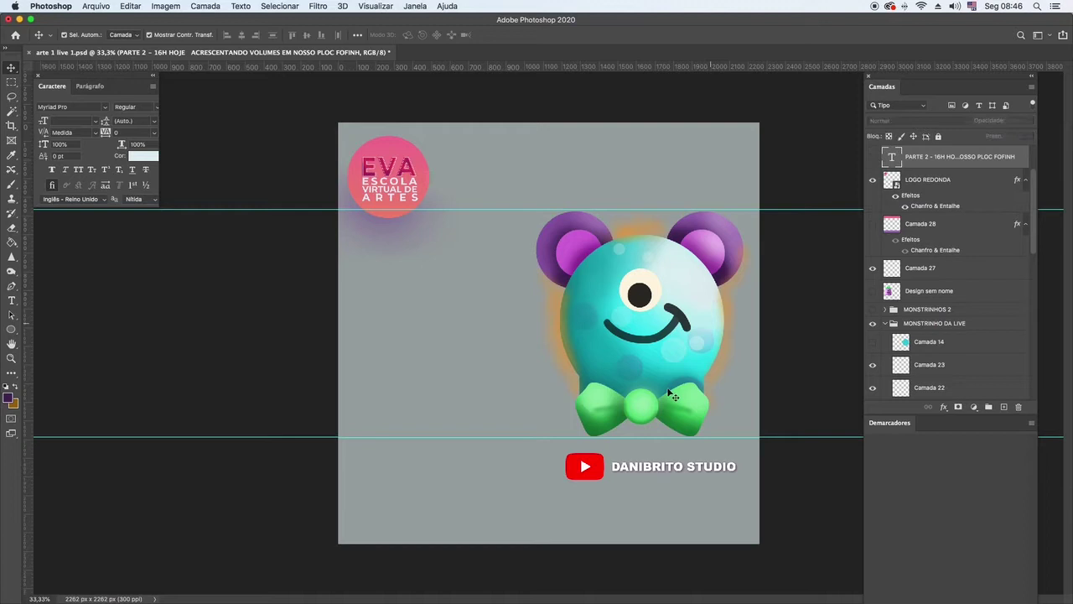
Move the YouTube icon and the channel name text beside it to the artwork's lower-left corner.
{"action": "left_click", "coordinate": [657, 471]}
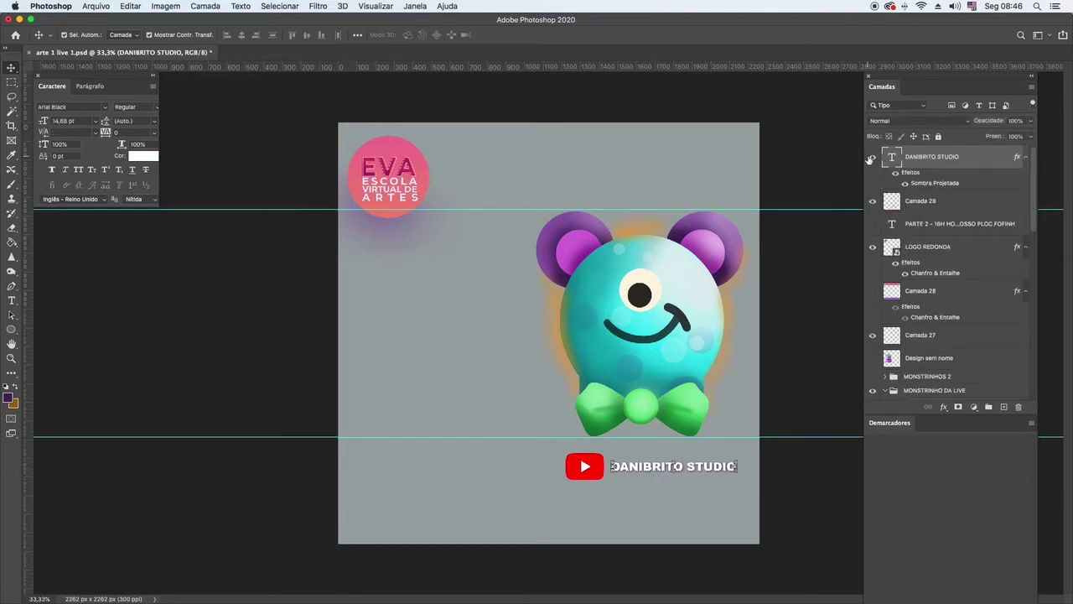
{"action": "left_click_drag", "start_coordinate": [582, 484], "coordinate": [364, 529]}
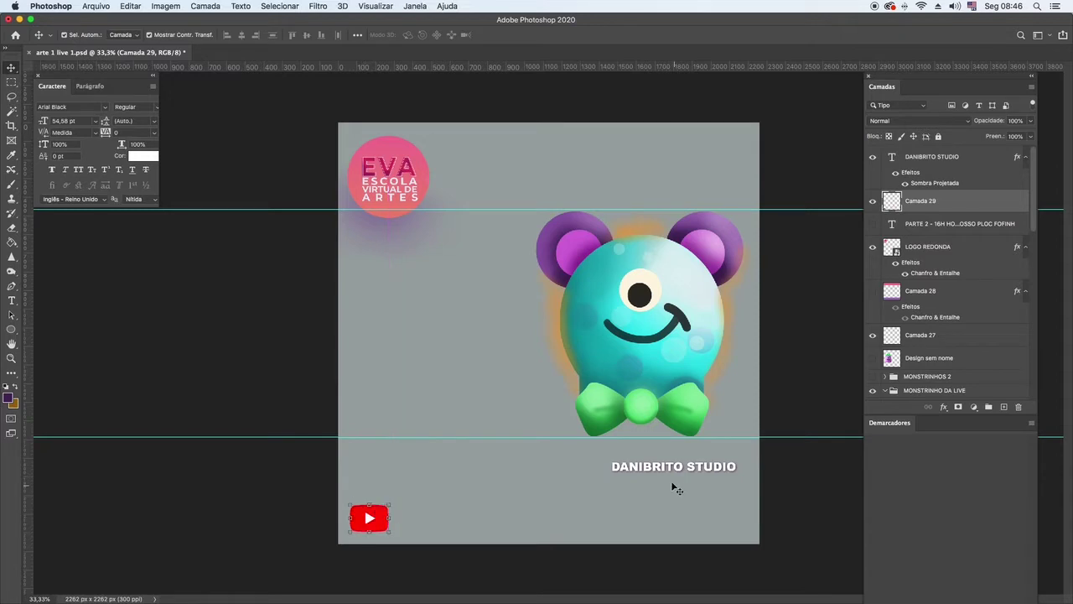
{"action": "left_click_drag", "start_coordinate": [676, 473], "coordinate": [458, 522]}
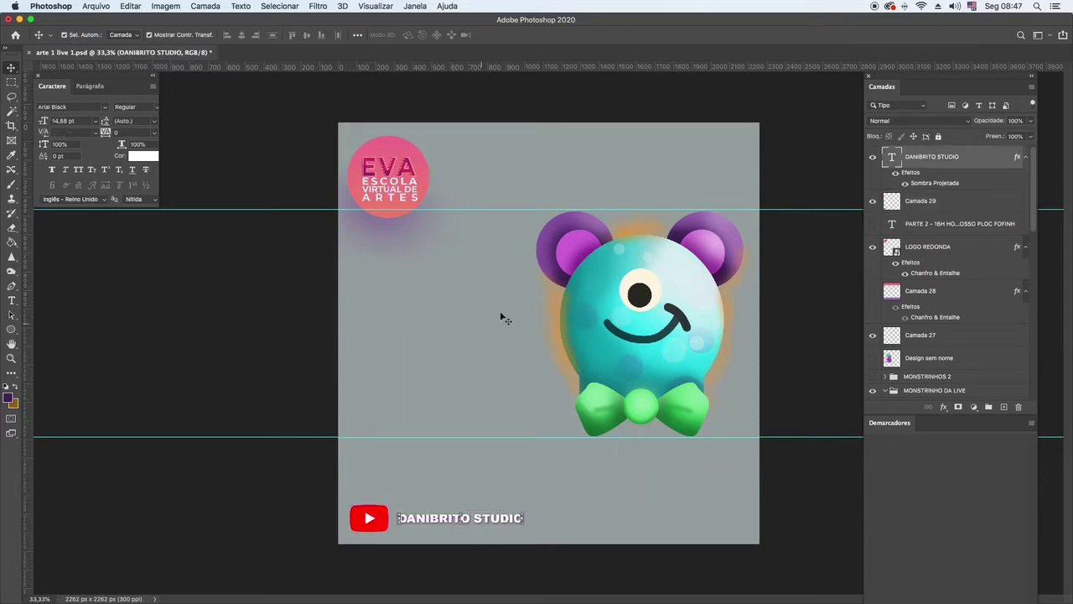
Identify the teal monster's outer and pink inner ear layers by toggling their visibility.
{"action": "left_click", "coordinate": [617, 304]}
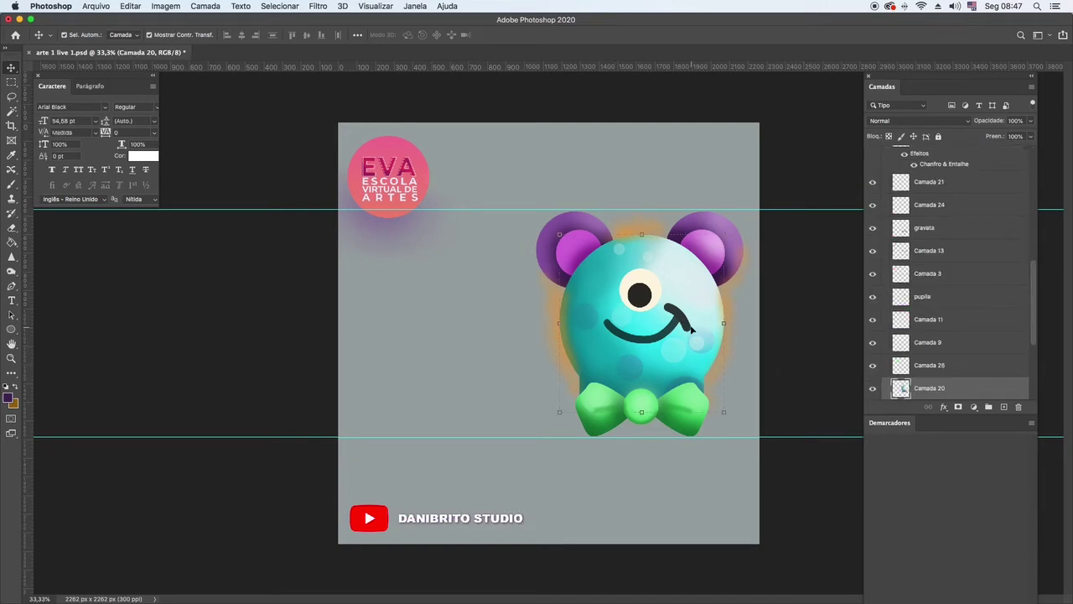
{"action": "scroll", "coordinate": [978, 357], "scroll_direction": "down", "scroll_amount": 5}
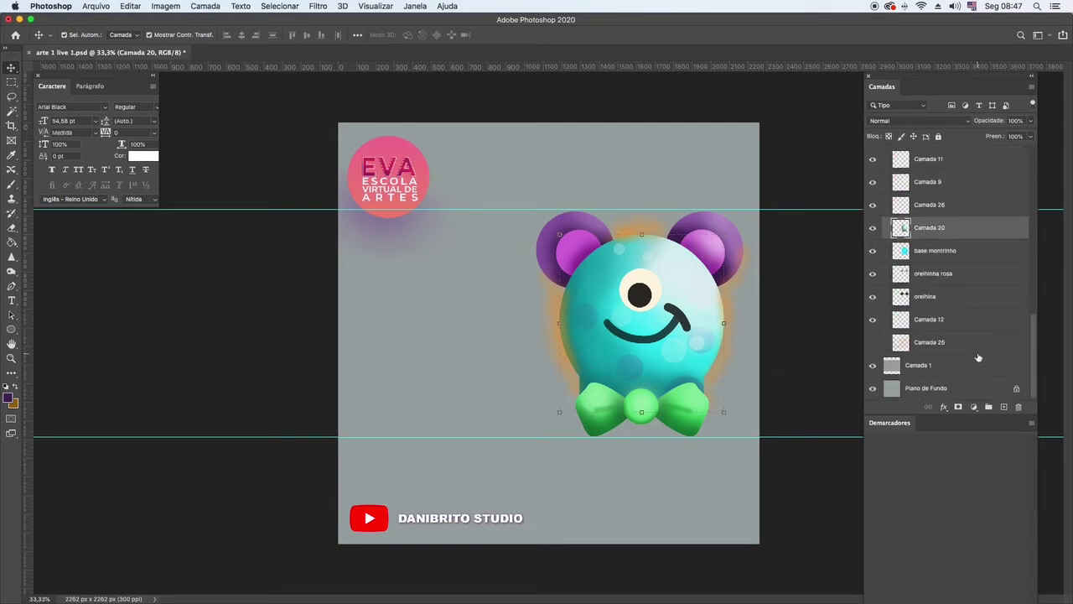
{"action": "left_click", "coordinate": [872, 343]}
{"action": "left_click", "coordinate": [933, 276]}
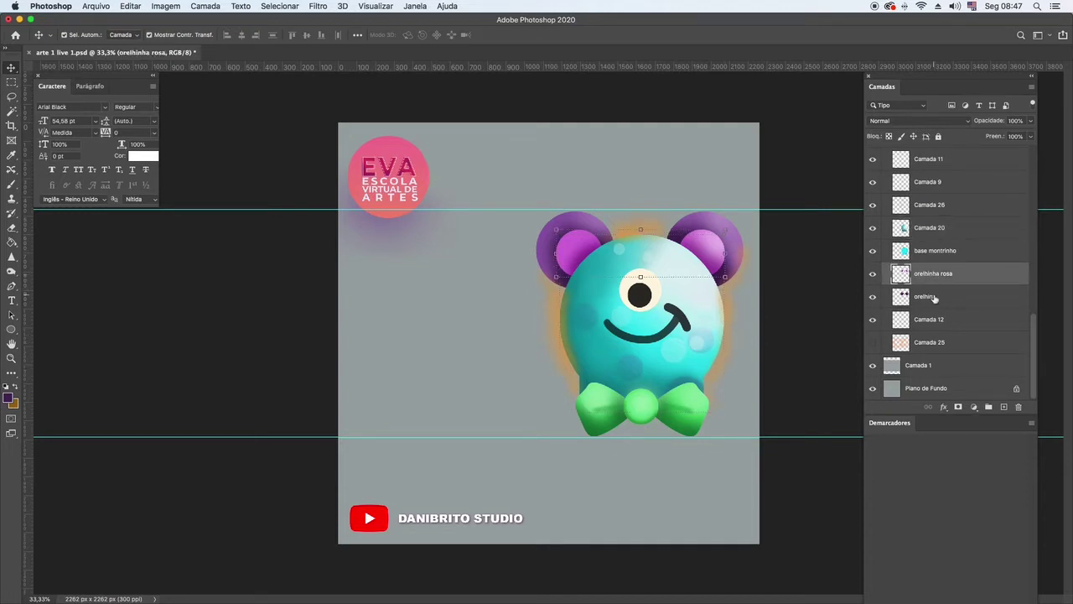
{"action": "left_click", "coordinate": [934, 298]}
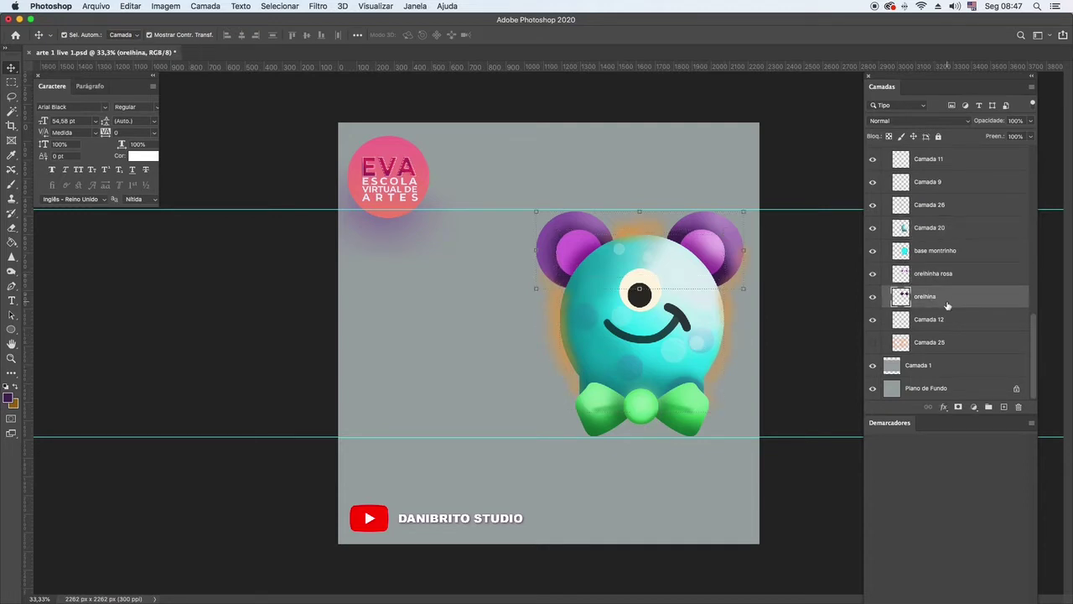
{"action": "left_click", "coordinate": [873, 297]}
{"action": "left_click", "coordinate": [873, 297]}
{"action": "left_click", "coordinate": [873, 273]}
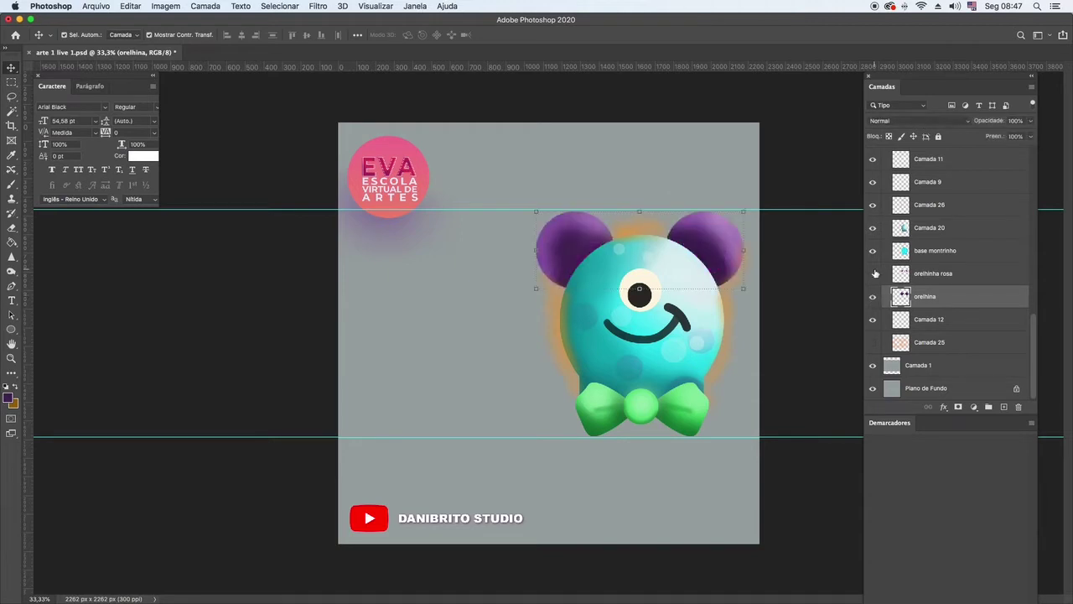
{"action": "left_click", "coordinate": [872, 273]}
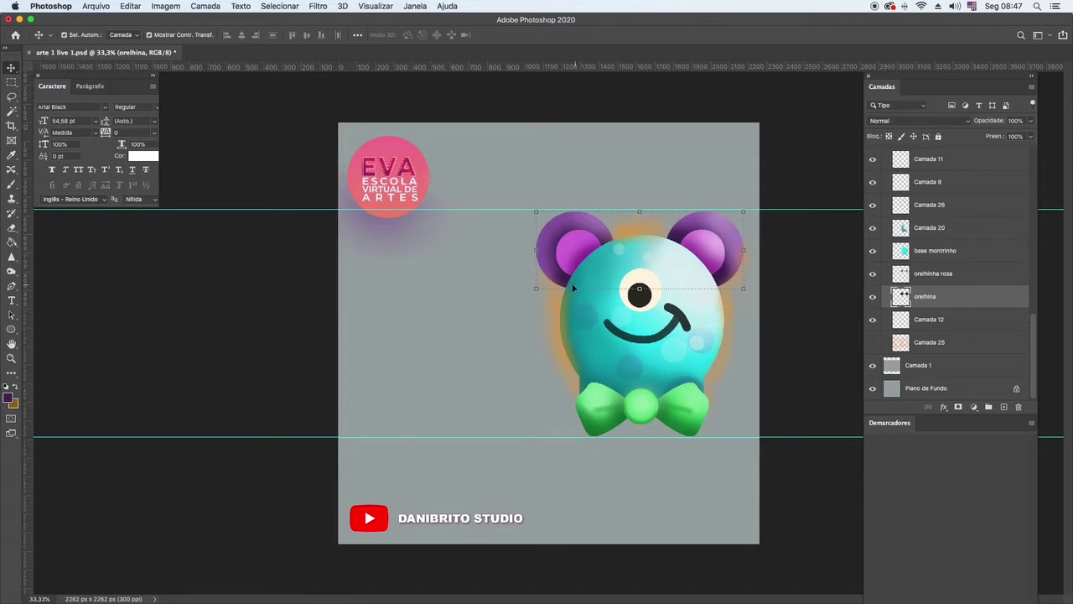
Check what the base montrinho layer contributes to the monster's body by toggling its visibility.
{"action": "left_click", "coordinate": [872, 251]}
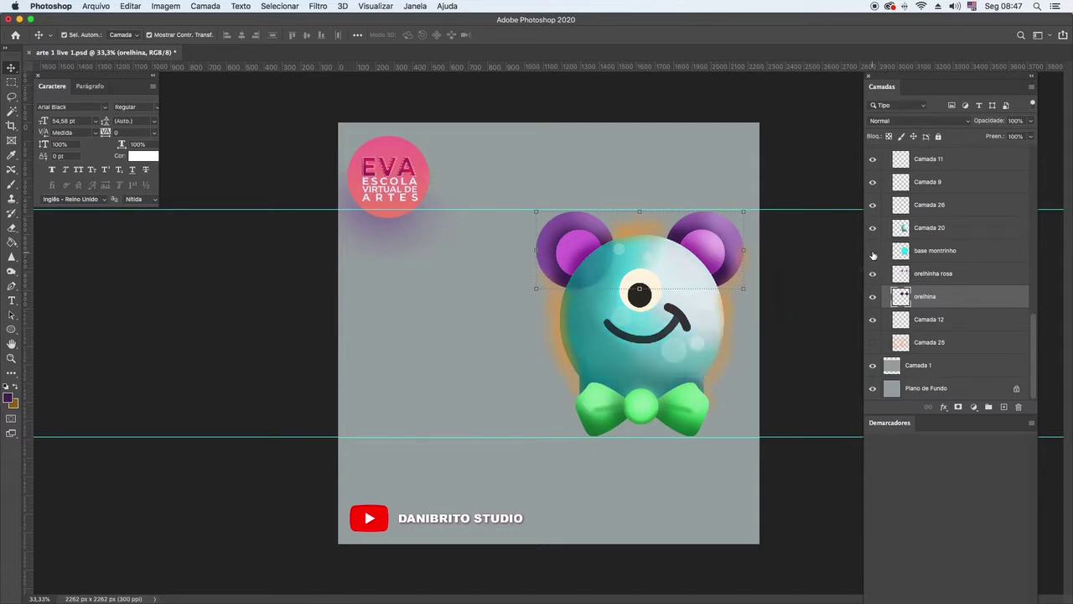
{"action": "left_click", "coordinate": [873, 252]}
{"action": "left_click", "coordinate": [873, 253]}
{"action": "left_click", "coordinate": [874, 252]}
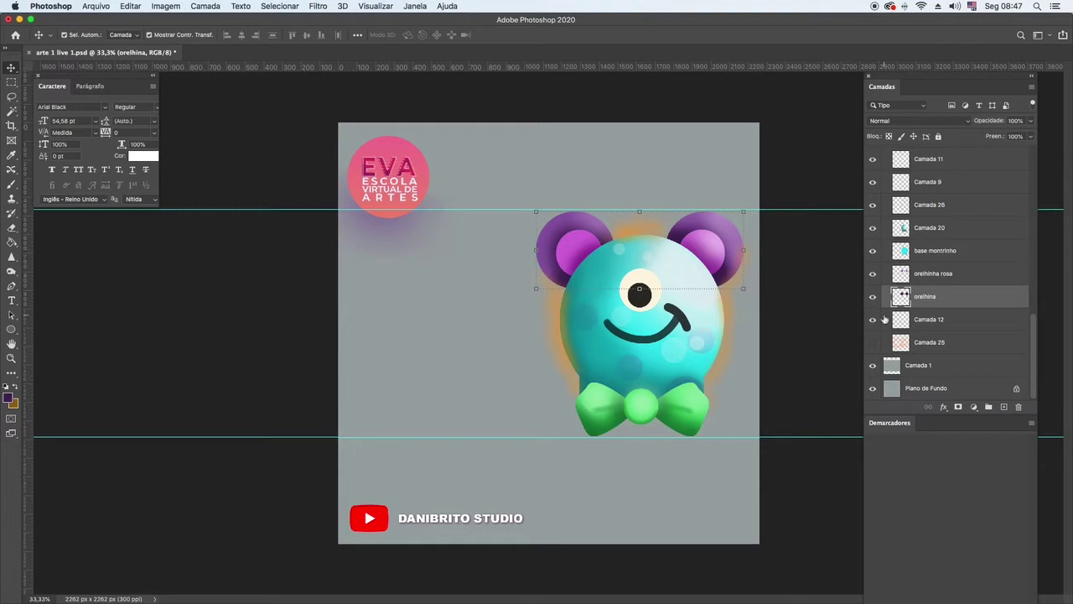
Recolour the base montrinho layer with Hue/Saturation, setting the hue to +178.
{"action": "left_click", "coordinate": [956, 250]}
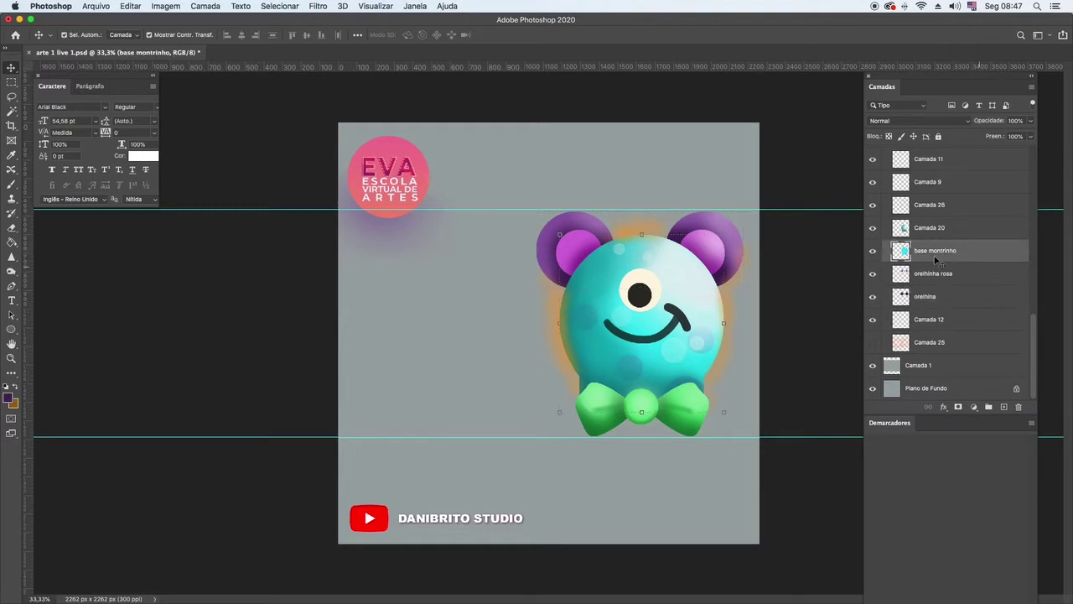
{"action": "left_click", "coordinate": [166, 7]}
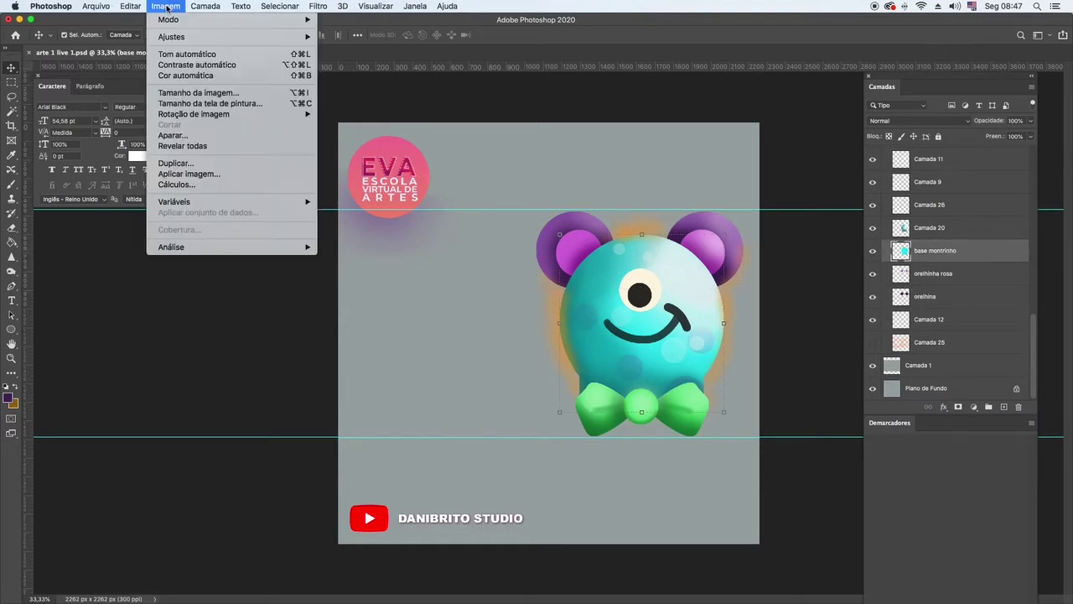
{"action": "mouse_move", "coordinate": [205, 41]}
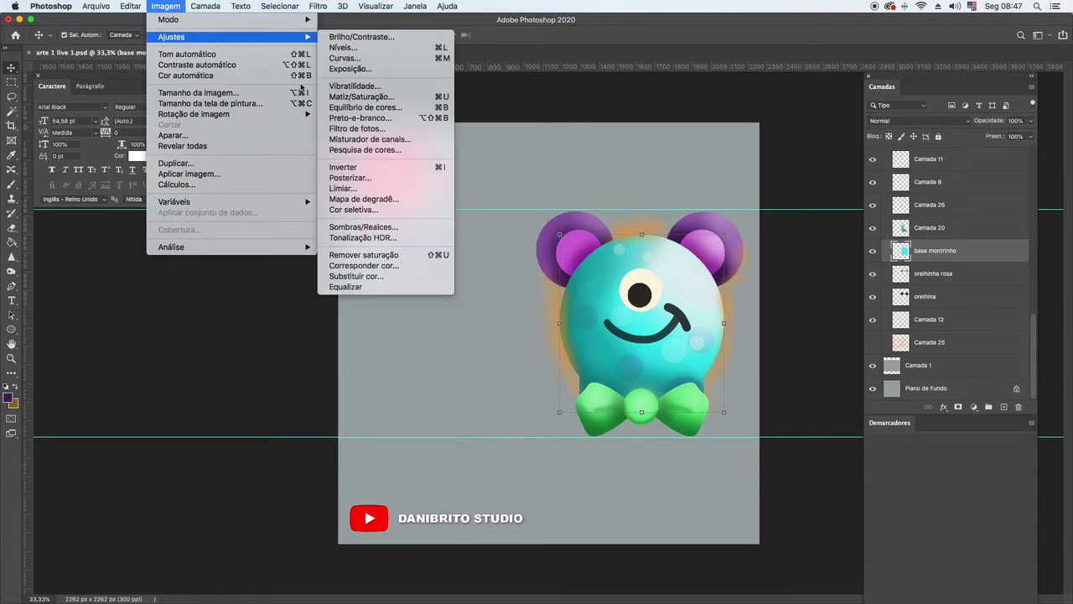
{"action": "mouse_move", "coordinate": [295, 39]}
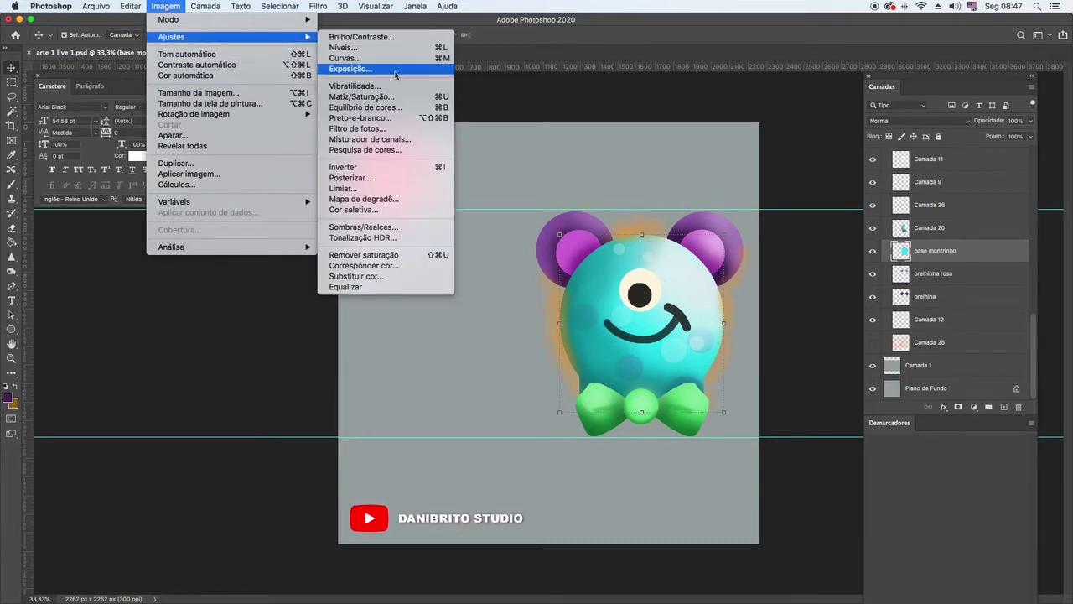
{"action": "left_click", "coordinate": [359, 97]}
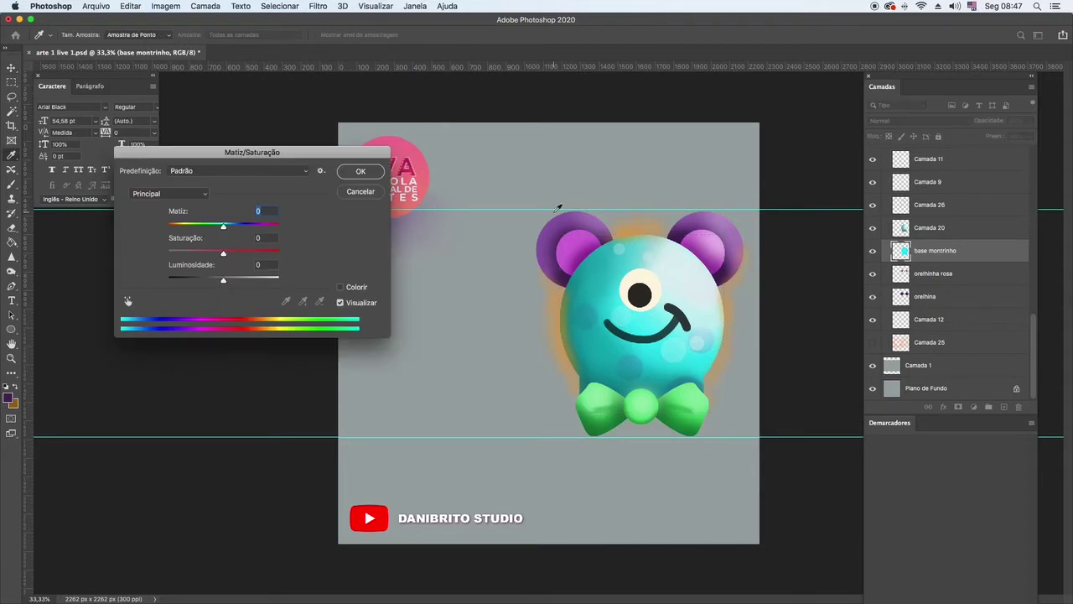
{"action": "left_click_drag", "start_coordinate": [223, 228], "coordinate": [270, 233]}
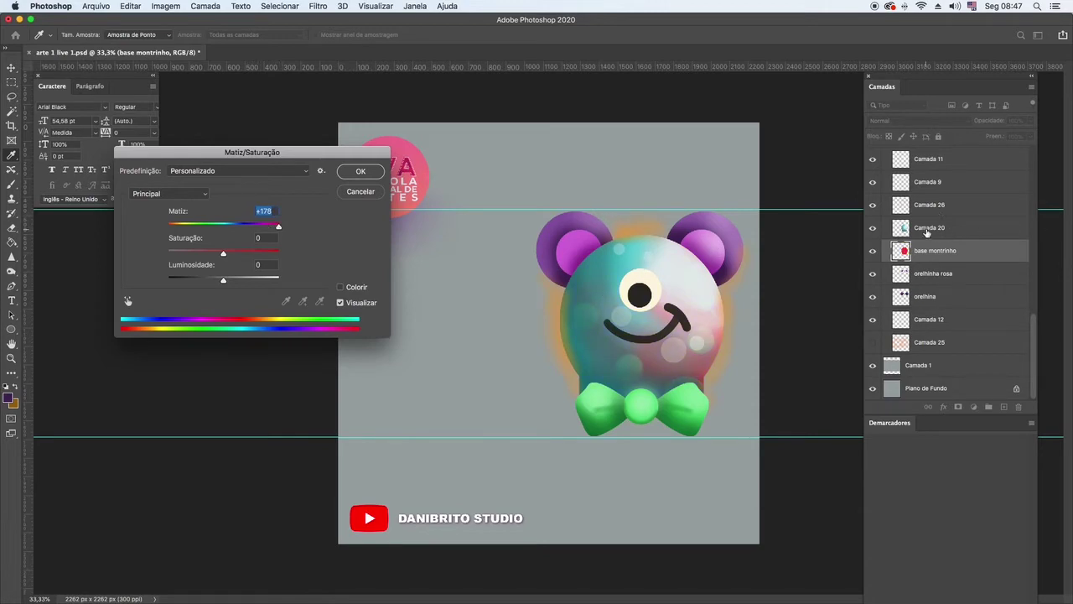
{"action": "left_click", "coordinate": [359, 173]}
Shift the body shading layer Camada 20 with Hue/Saturation, setting the hue to +13.
{"action": "left_click", "coordinate": [927, 232]}
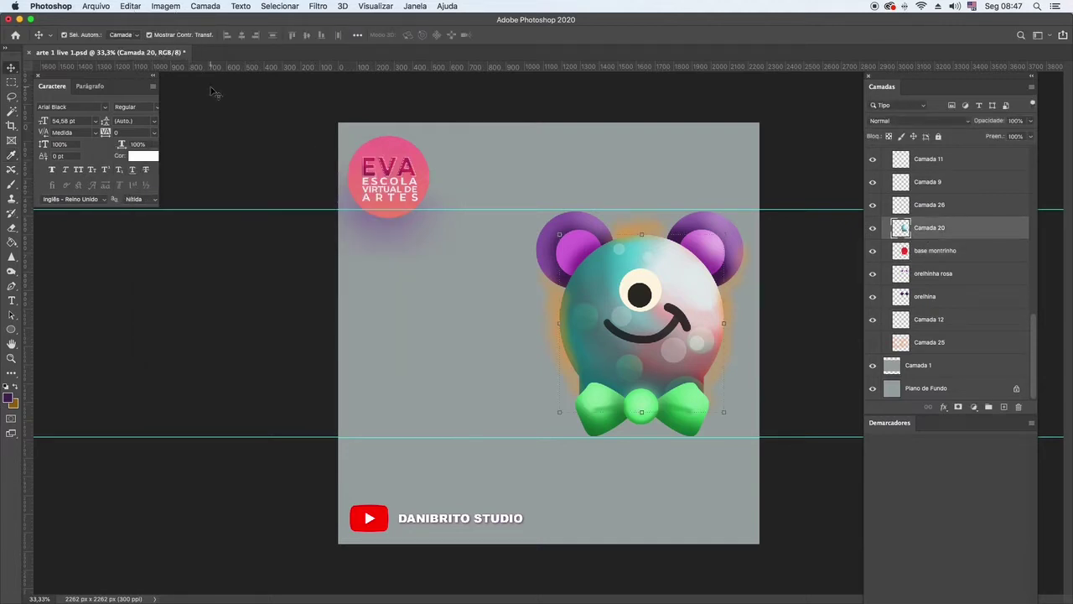
{"action": "left_click", "coordinate": [166, 7]}
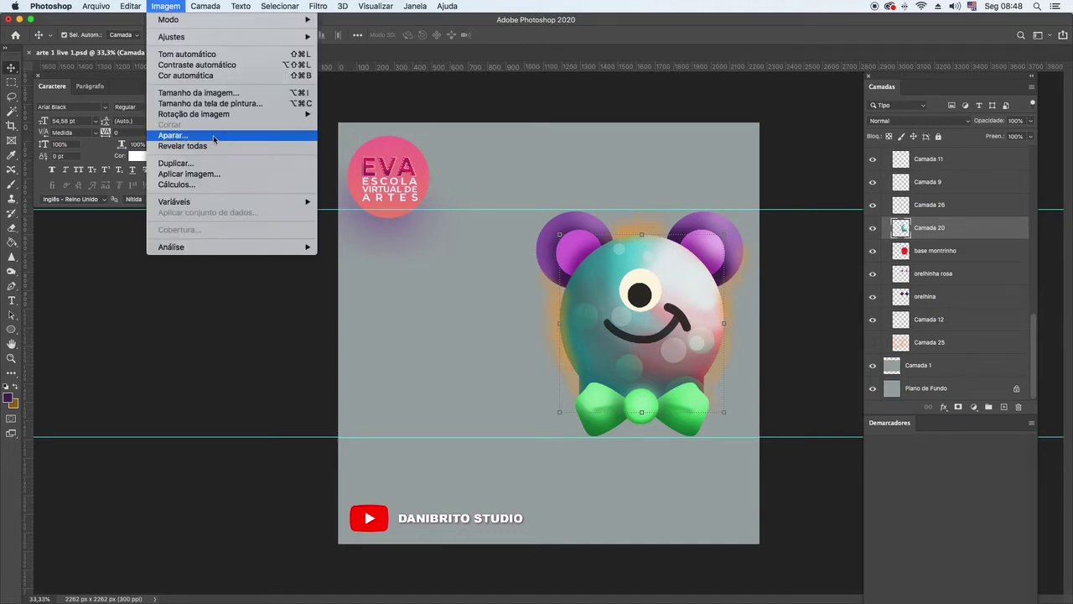
{"action": "mouse_move", "coordinate": [188, 40]}
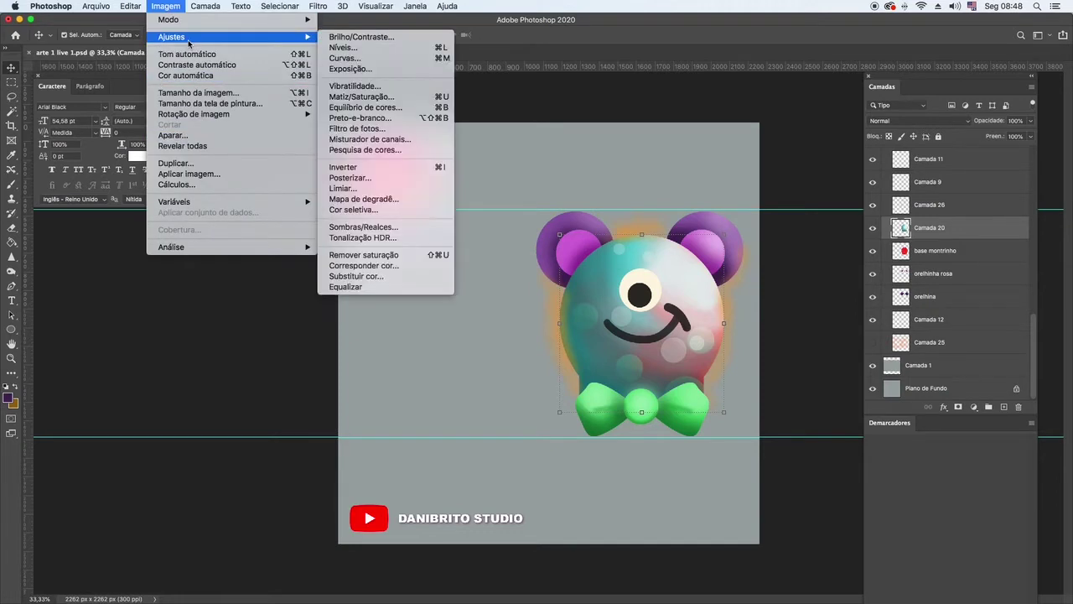
{"action": "left_click", "coordinate": [328, 102]}
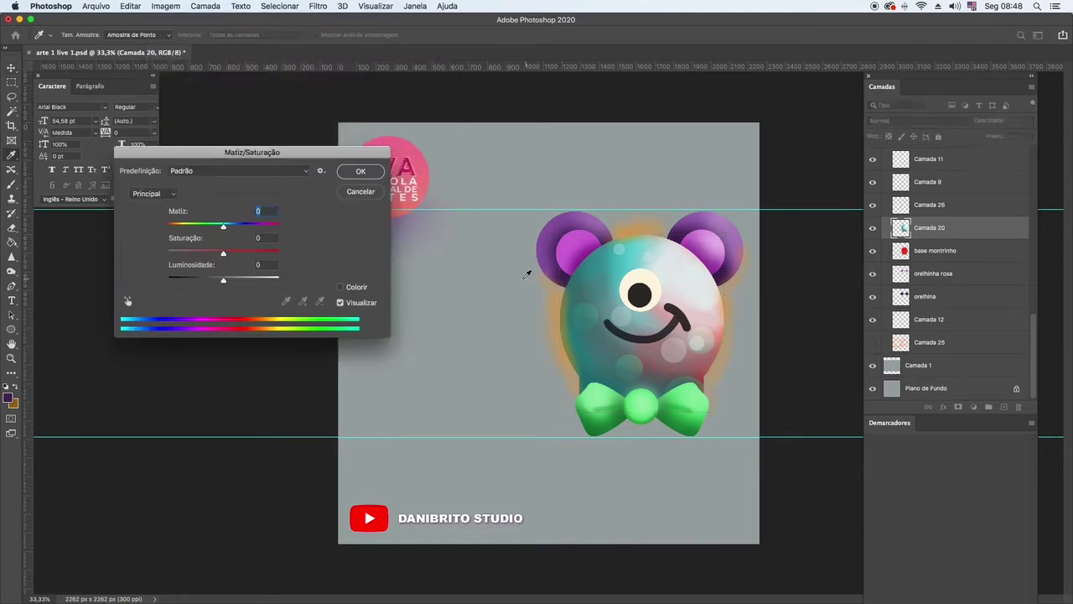
{"action": "mouse_move", "coordinate": [224, 233]}
{"action": "left_mouse_down"}
{"action": "mouse_move", "coordinate": [252, 230]}
{"action": "mouse_move", "coordinate": [232, 228]}
{"action": "left_mouse_up"}
{"action": "left_click", "coordinate": [361, 171]}
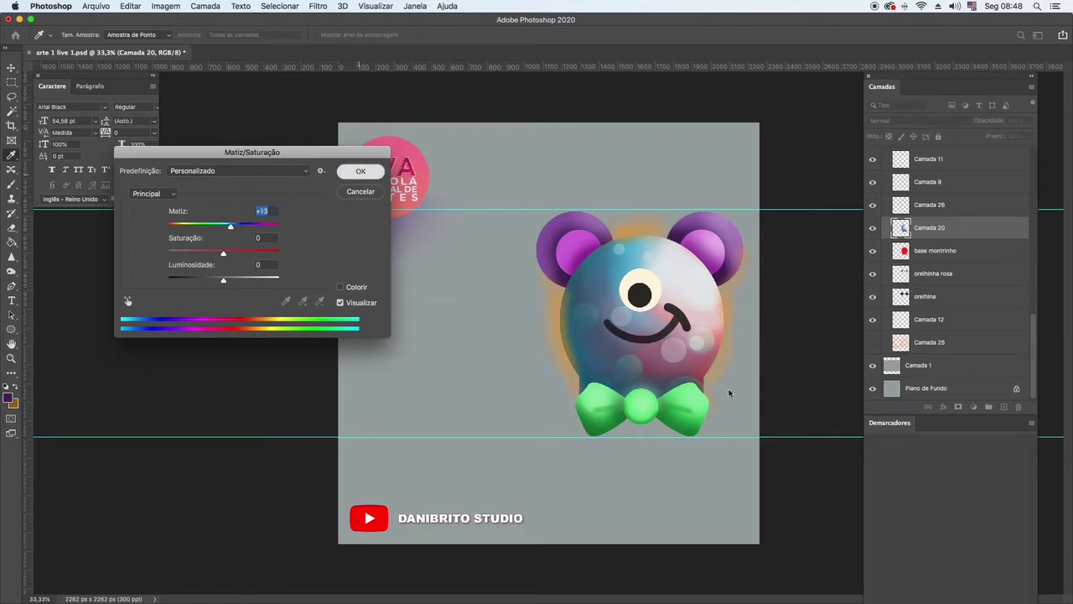
Adjust the midtones of the body shading layer Camada 20 with Color Balance, using levels +99, -49 and -82.
{"action": "left_click", "coordinate": [166, 6]}
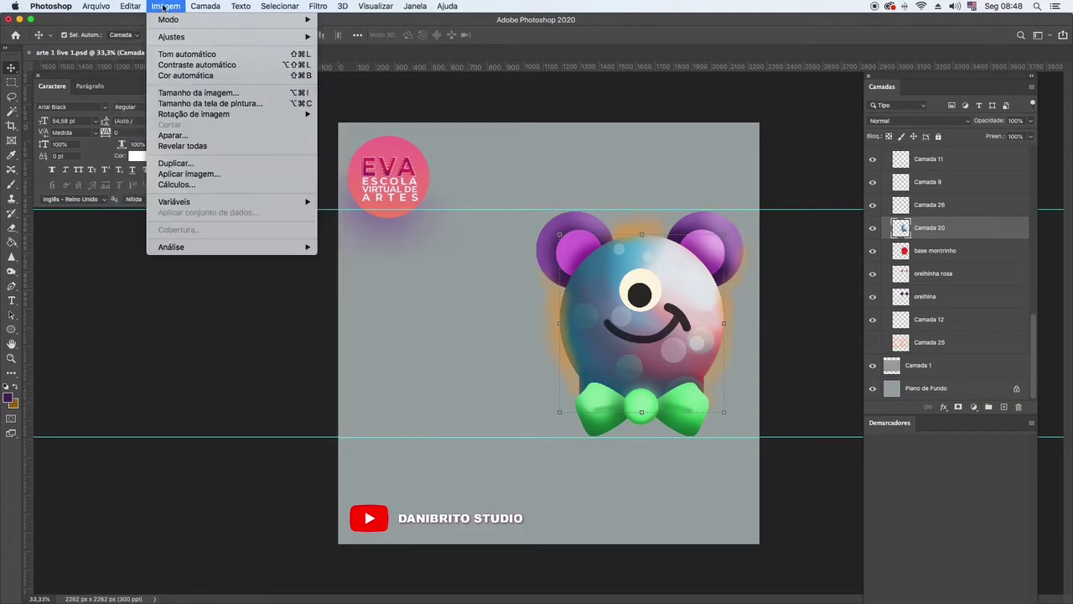
{"action": "mouse_move", "coordinate": [181, 38]}
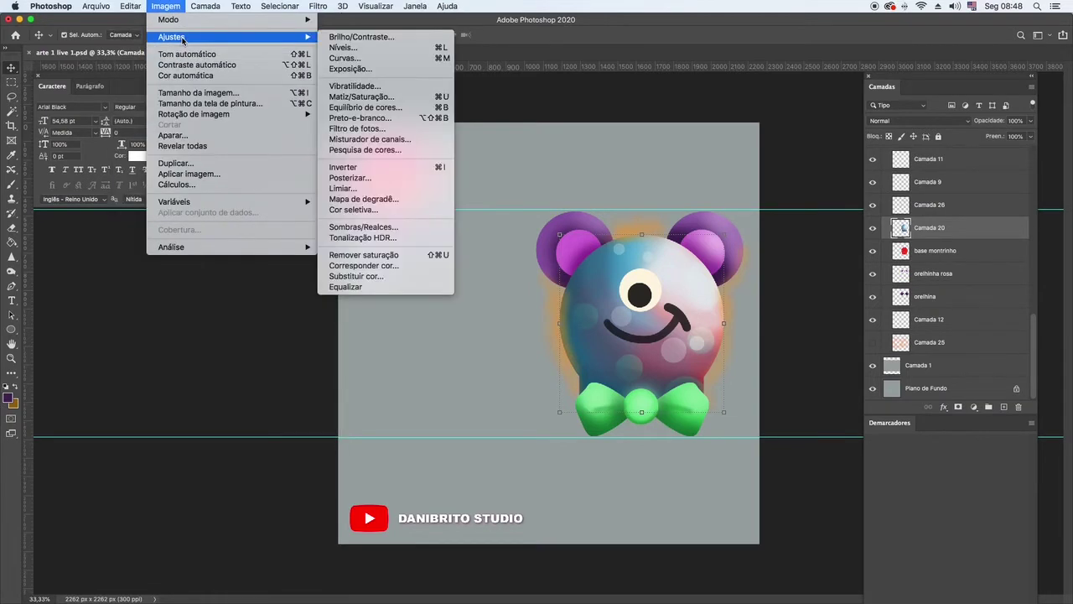
{"action": "left_click", "coordinate": [365, 107]}
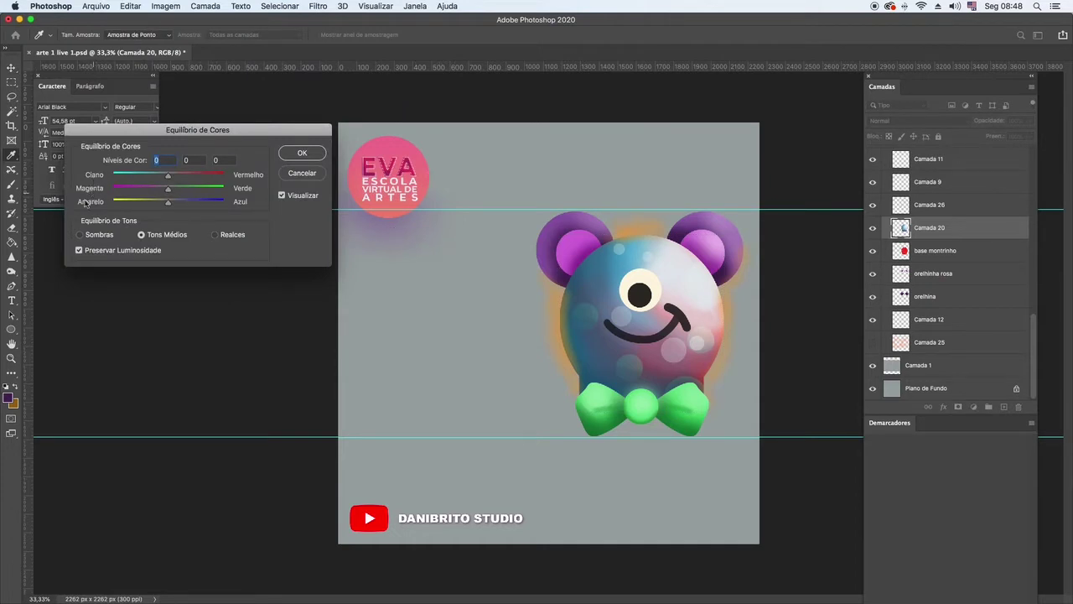
{"action": "left_click_drag", "start_coordinate": [169, 207], "coordinate": [122, 205]}
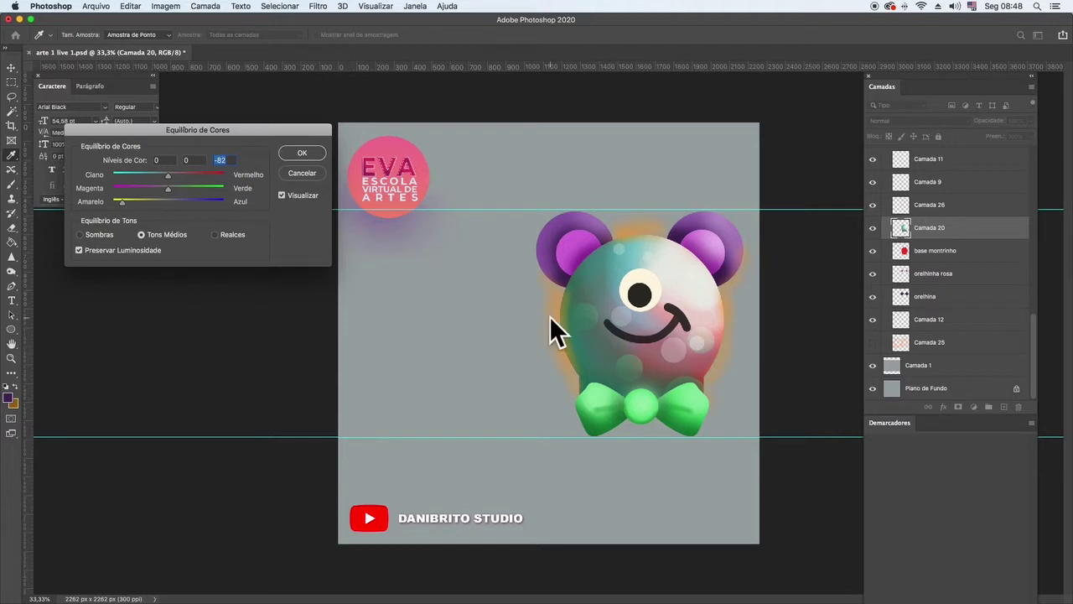
{"action": "left_click_drag", "start_coordinate": [168, 178], "coordinate": [140, 191]}
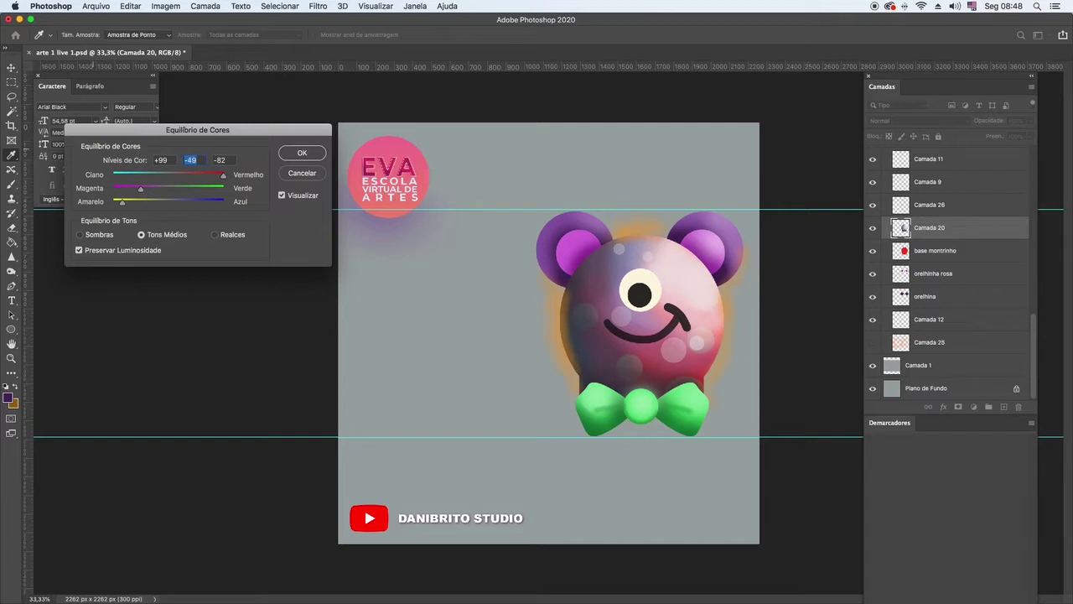
{"action": "key", "text": "Return"}
Recolour the green bow tie layer gravata with Hue/Saturation, setting the hue to -111 and the saturation to +13.
{"action": "key", "text": "v"}
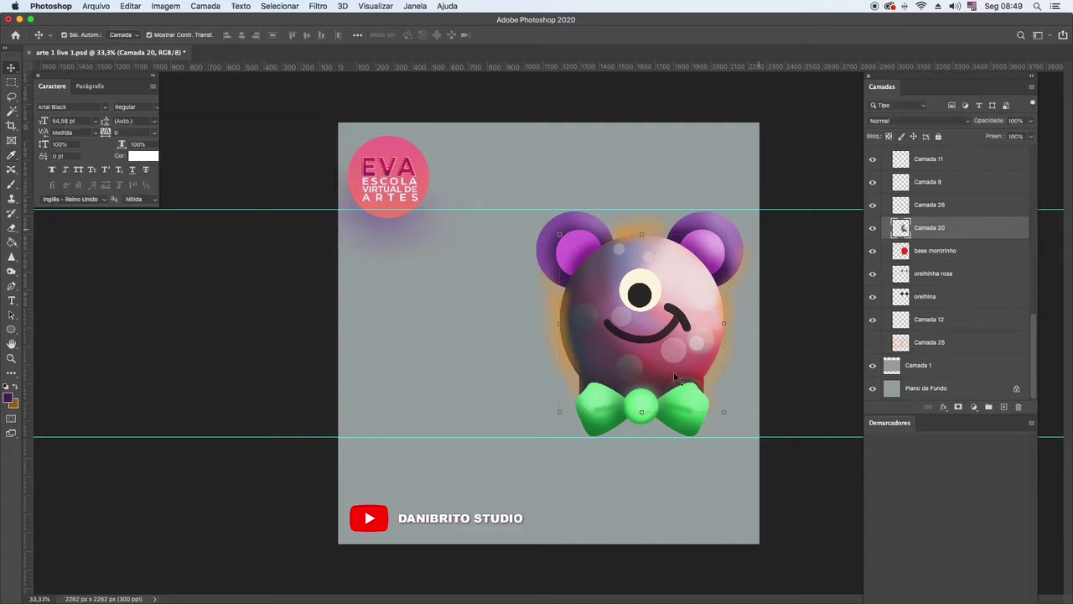
{"action": "left_click", "coordinate": [683, 425]}
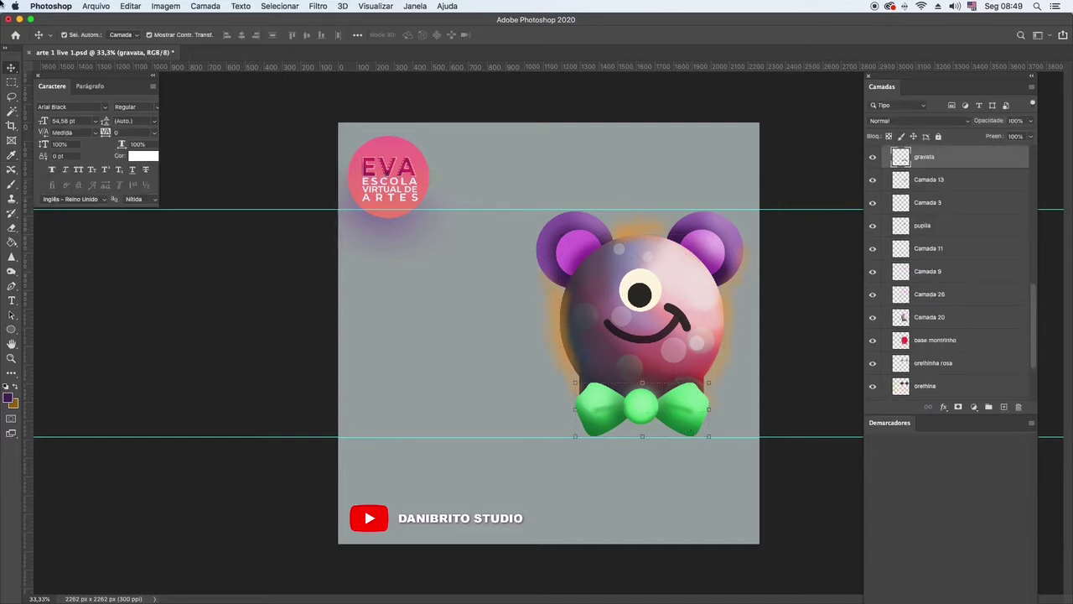
{"action": "left_click", "coordinate": [166, 5]}
{"action": "mouse_move", "coordinate": [176, 37]}
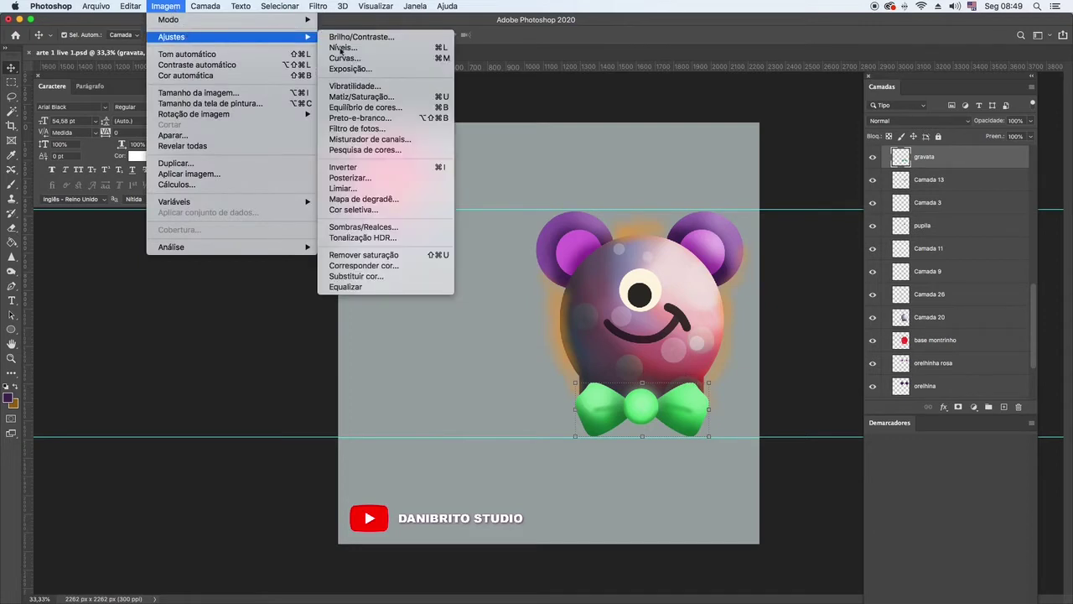
{"action": "left_click", "coordinate": [356, 98]}
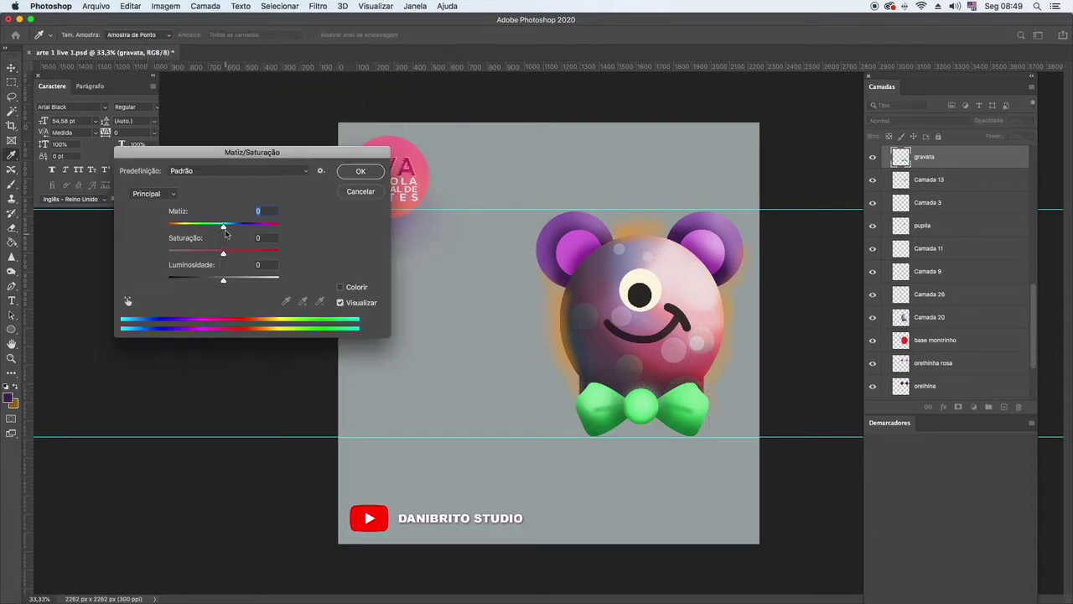
{"action": "left_click_drag", "start_coordinate": [223, 254], "coordinate": [185, 229]}
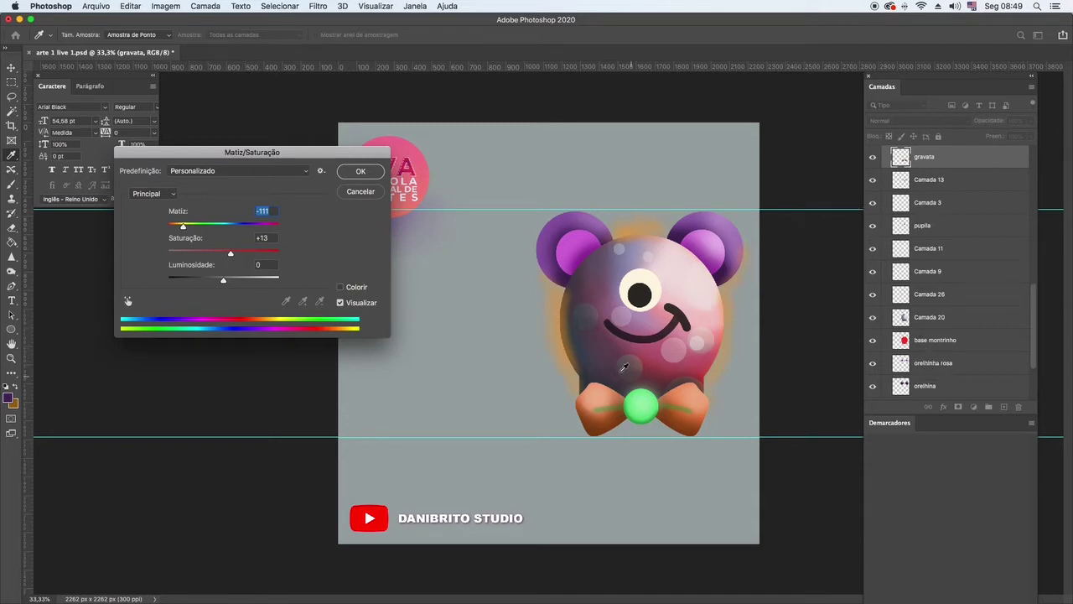
{"action": "left_click", "coordinate": [360, 172]}
Recolour the bow tie's centre knot, nozinho da gravata, with Hue/Saturation, setting the hue to -92.
{"action": "left_click", "coordinate": [639, 412]}
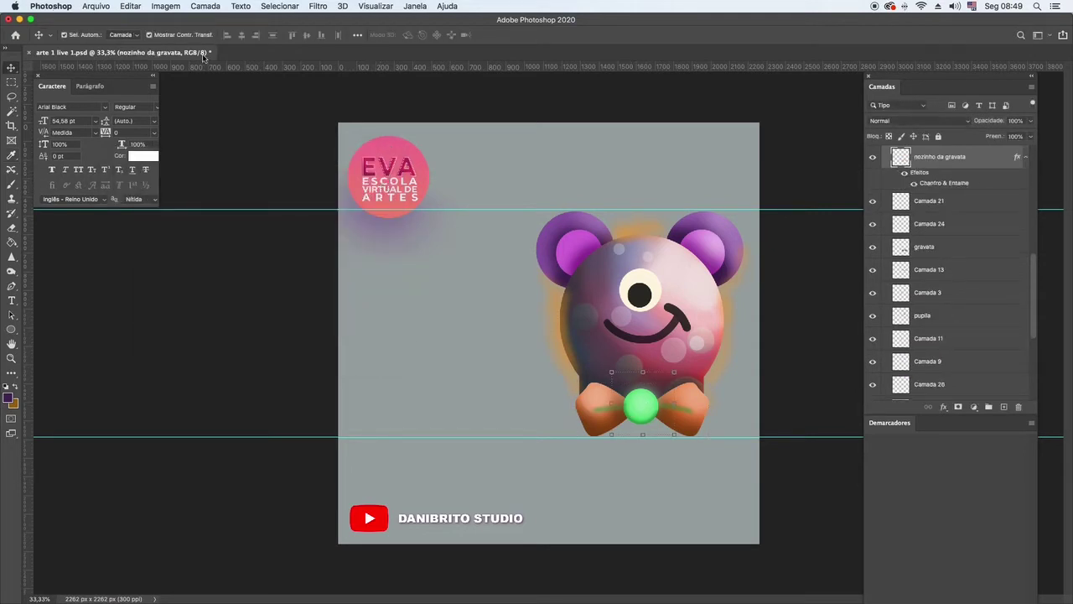
{"action": "left_click", "coordinate": [164, 8]}
{"action": "mouse_move", "coordinate": [171, 38]}
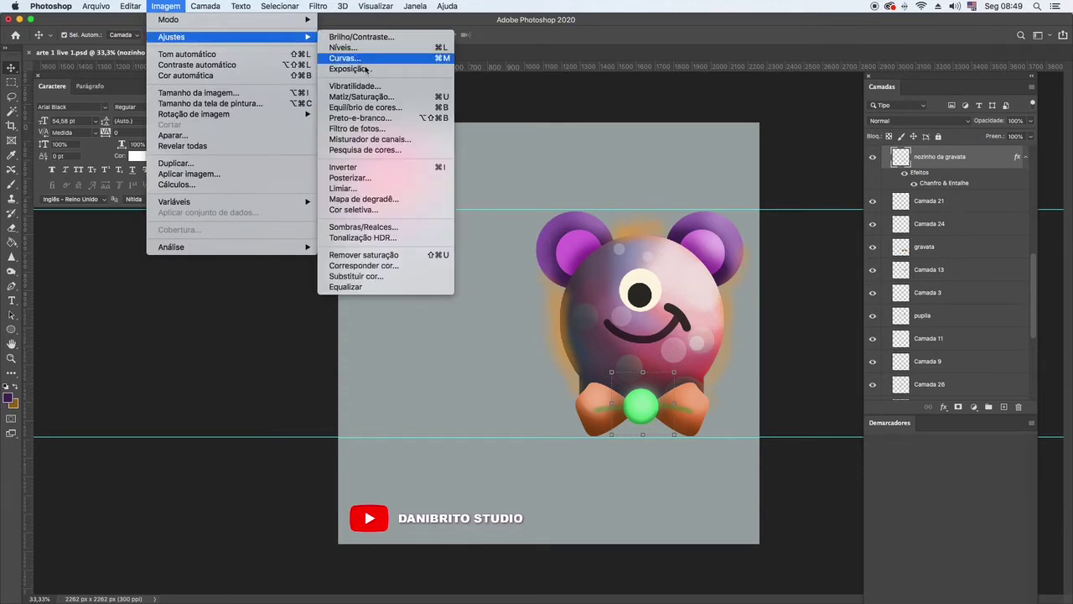
{"action": "left_click", "coordinate": [361, 97]}
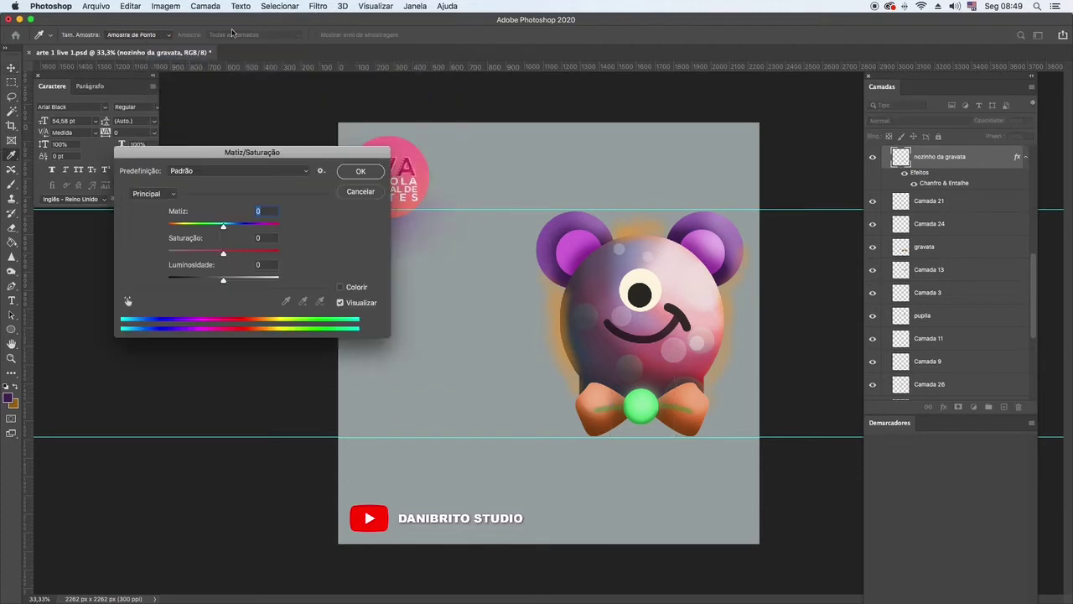
{"action": "left_click_drag", "start_coordinate": [225, 228], "coordinate": [188, 228]}
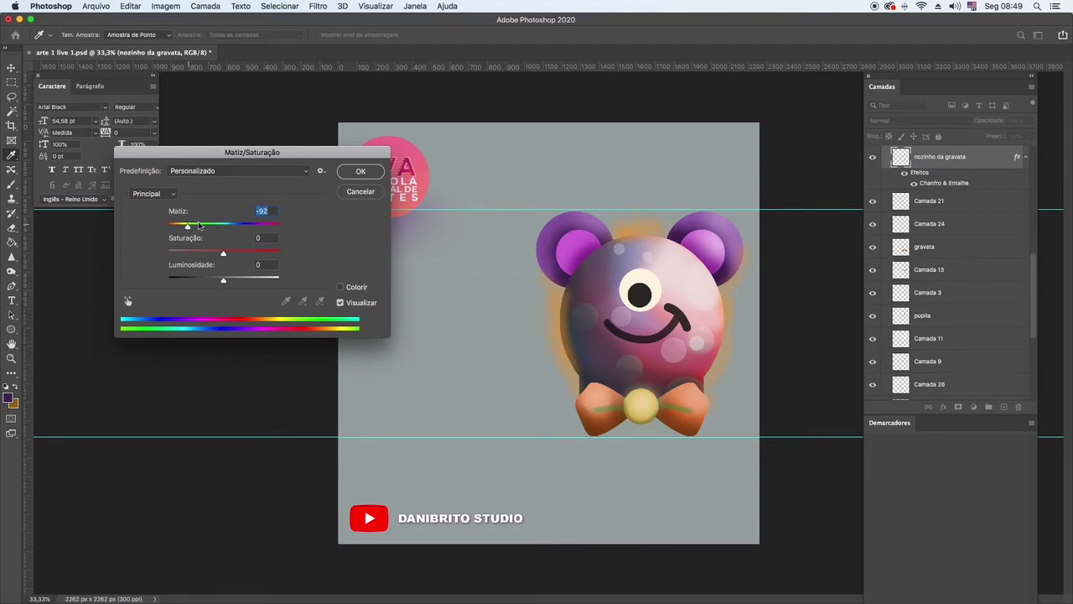
{"action": "left_click", "coordinate": [361, 171]}
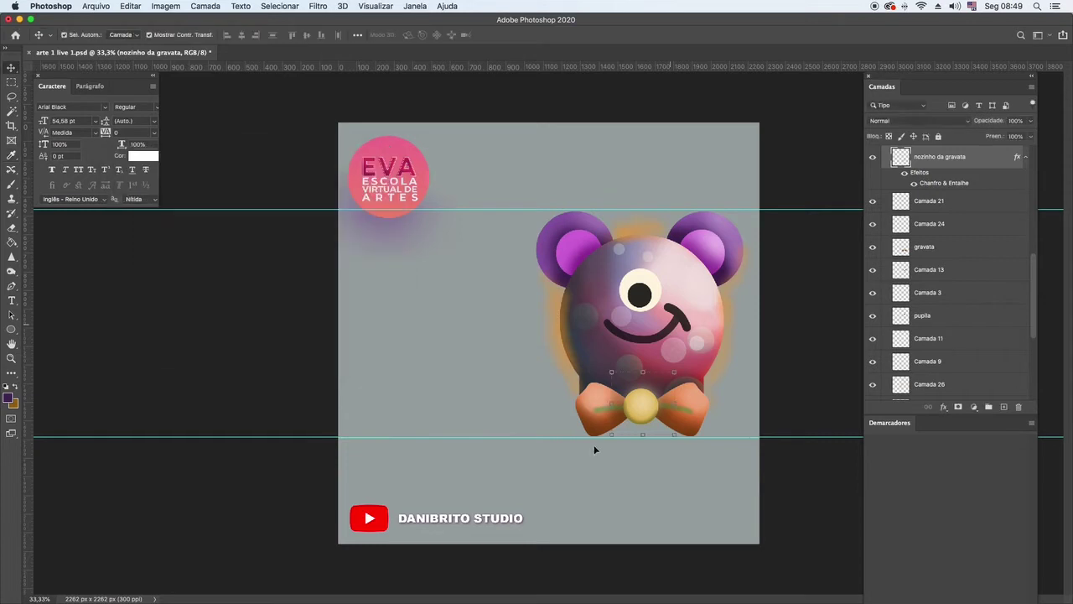
Hide Camada 26, the orange glow layer around the monster's body.
{"action": "left_click", "coordinate": [629, 232]}
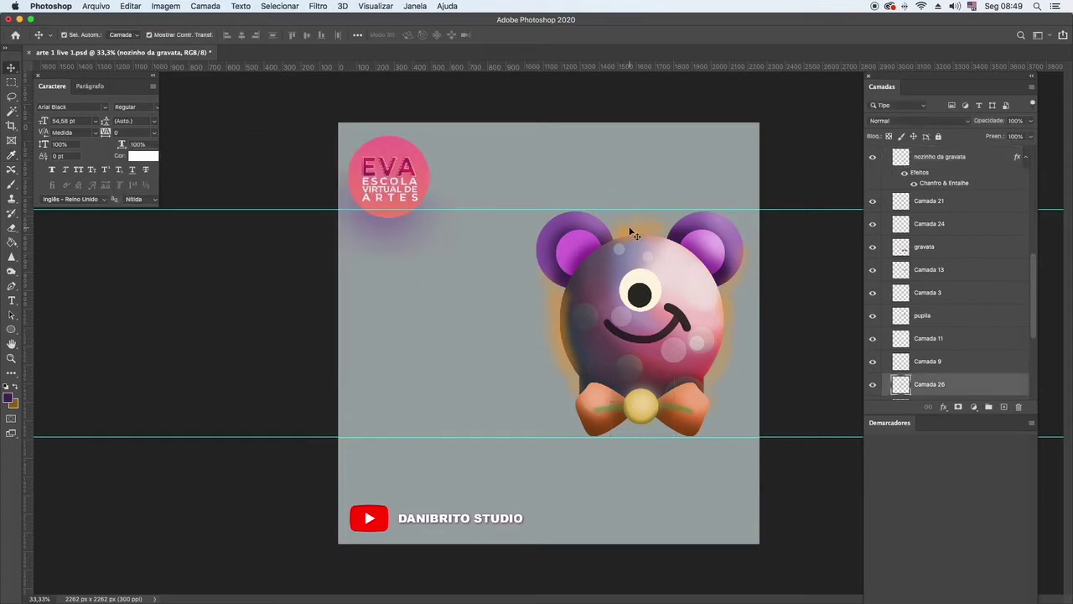
{"action": "left_click", "coordinate": [872, 384]}
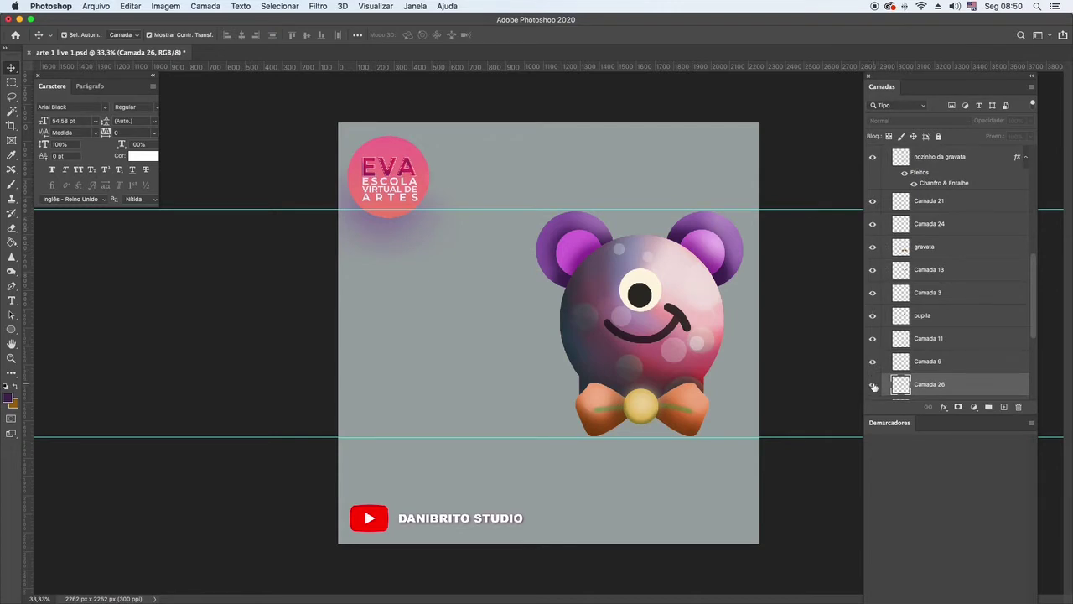
{"action": "left_click", "coordinate": [872, 384]}
{"action": "left_click", "coordinate": [872, 384]}
Recolour the outer ear layer orelhina with Hue/Saturation, setting the hue to -82.
{"action": "left_click", "coordinate": [595, 224]}
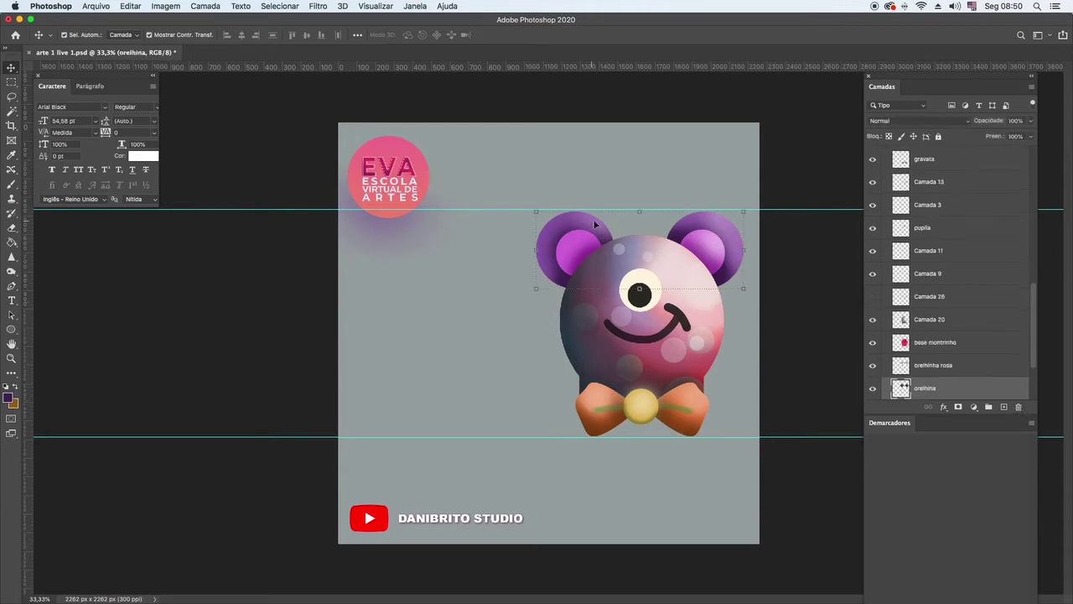
{"action": "left_click", "coordinate": [170, 8]}
{"action": "mouse_move", "coordinate": [183, 37]}
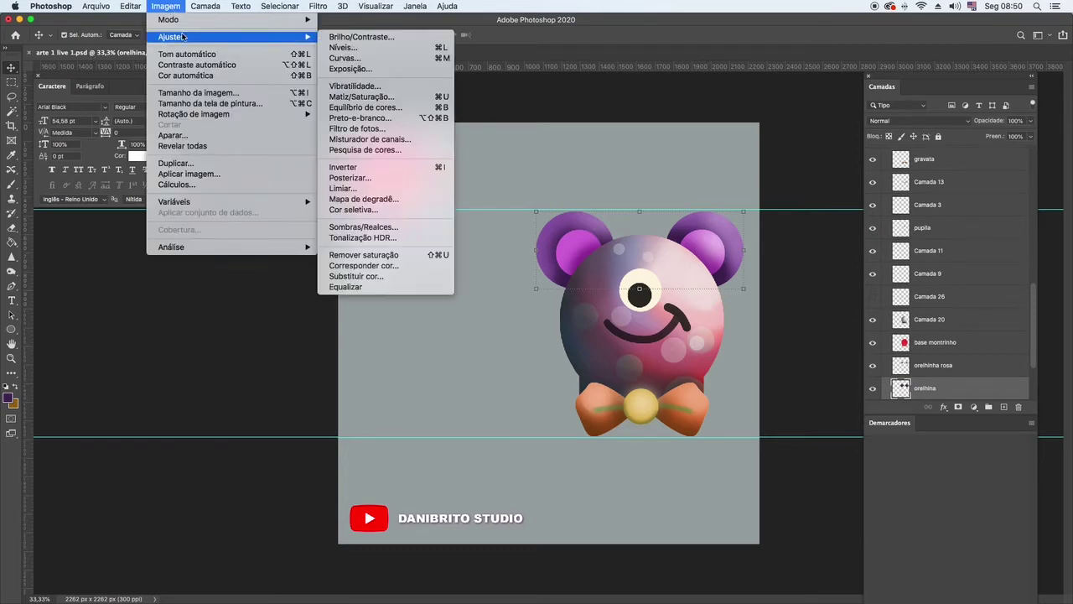
{"action": "left_click", "coordinate": [360, 98]}
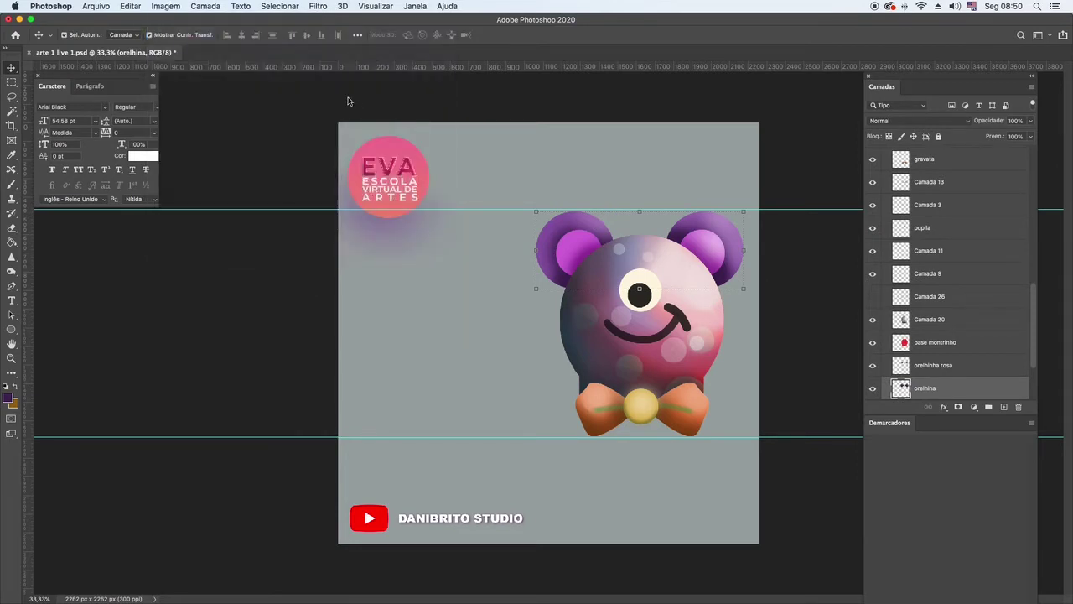
{"action": "left_click_drag", "start_coordinate": [223, 228], "coordinate": [190, 228]}
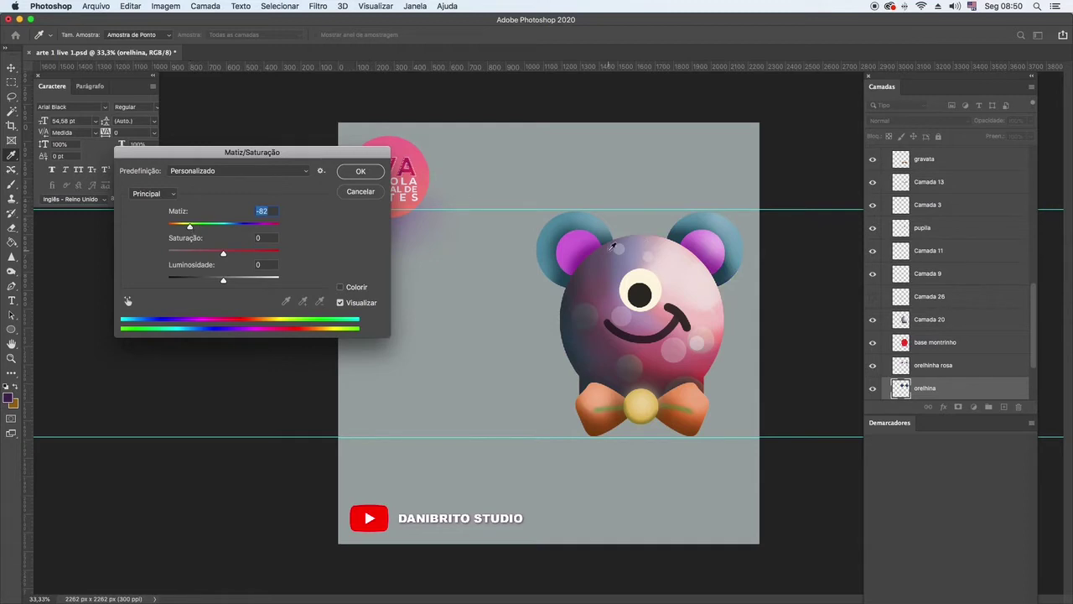
{"action": "left_click", "coordinate": [359, 172]}
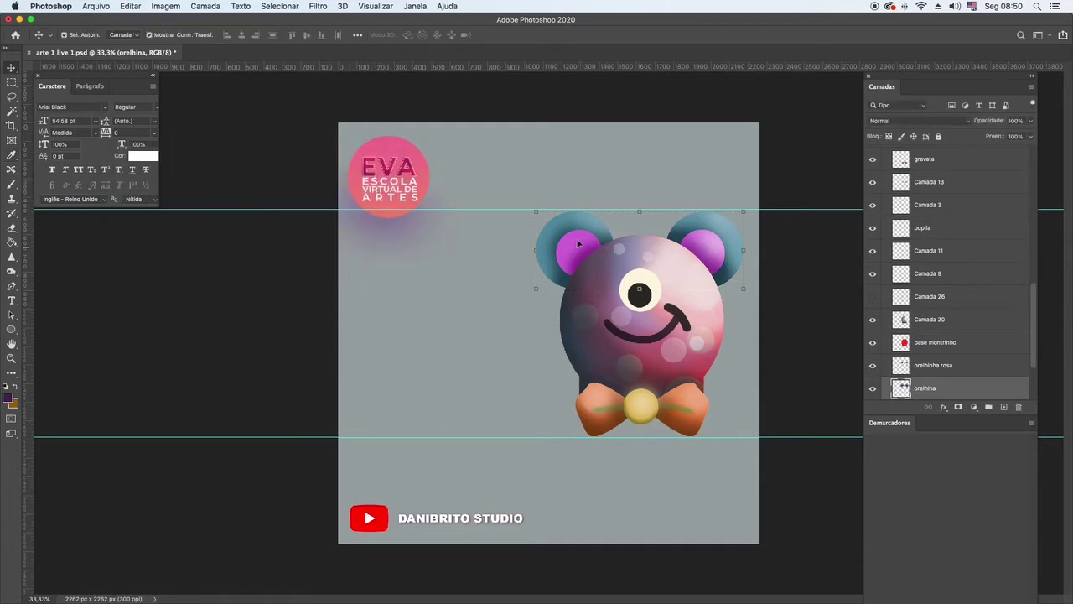
Recolour the inner ear layer orelhinha rosa with Hue/Saturation, setting the hue to +87.
{"action": "left_click", "coordinate": [632, 253]}
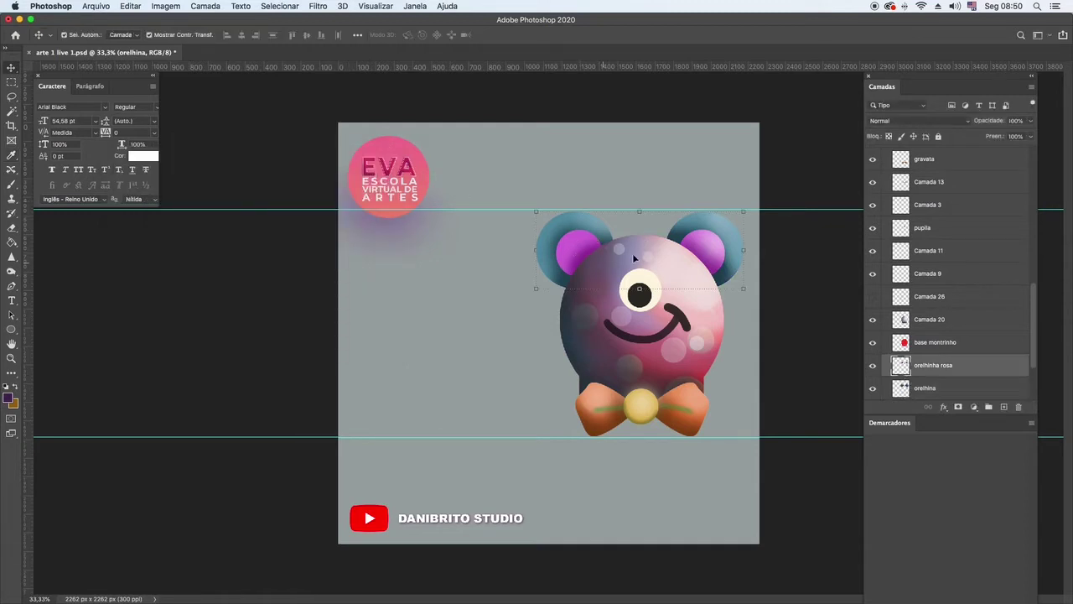
{"action": "left_click", "coordinate": [165, 7]}
{"action": "mouse_move", "coordinate": [177, 37]}
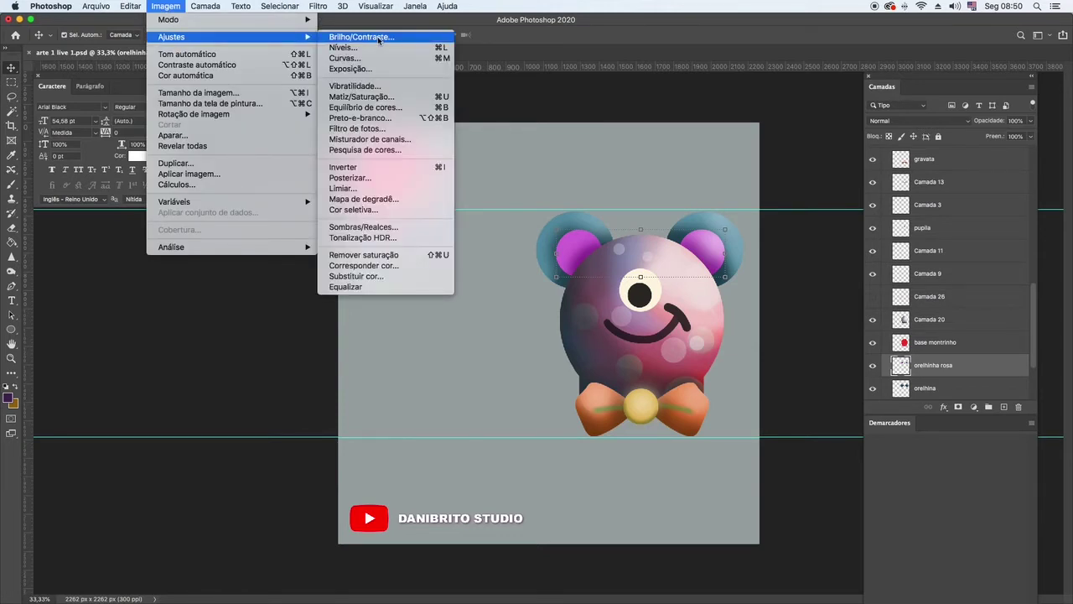
{"action": "left_click", "coordinate": [376, 99]}
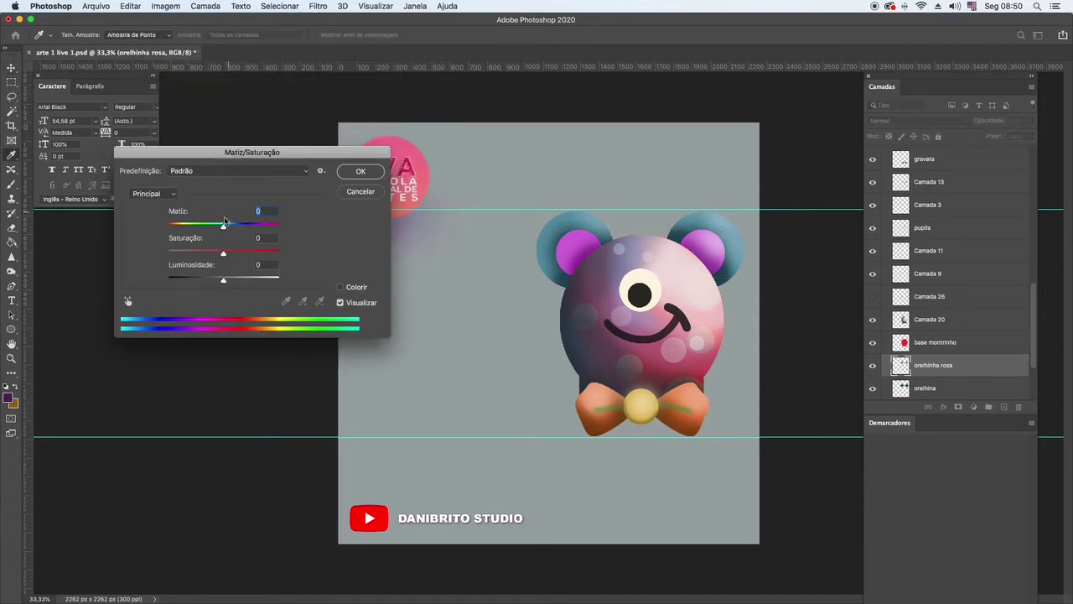
{"action": "left_click_drag", "start_coordinate": [224, 228], "coordinate": [258, 228]}
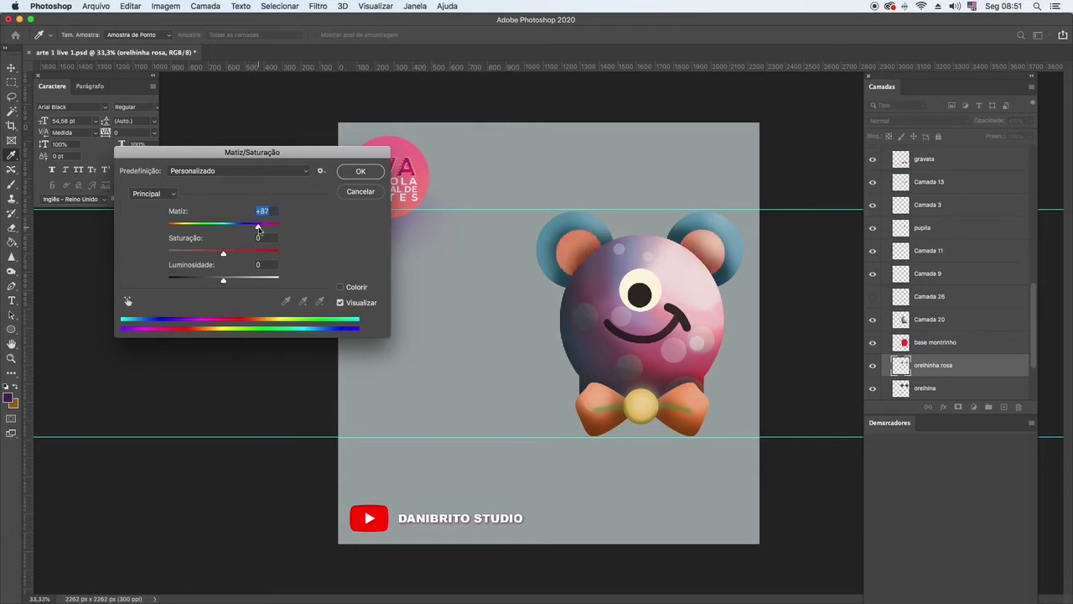
{"action": "left_click", "coordinate": [358, 170]}
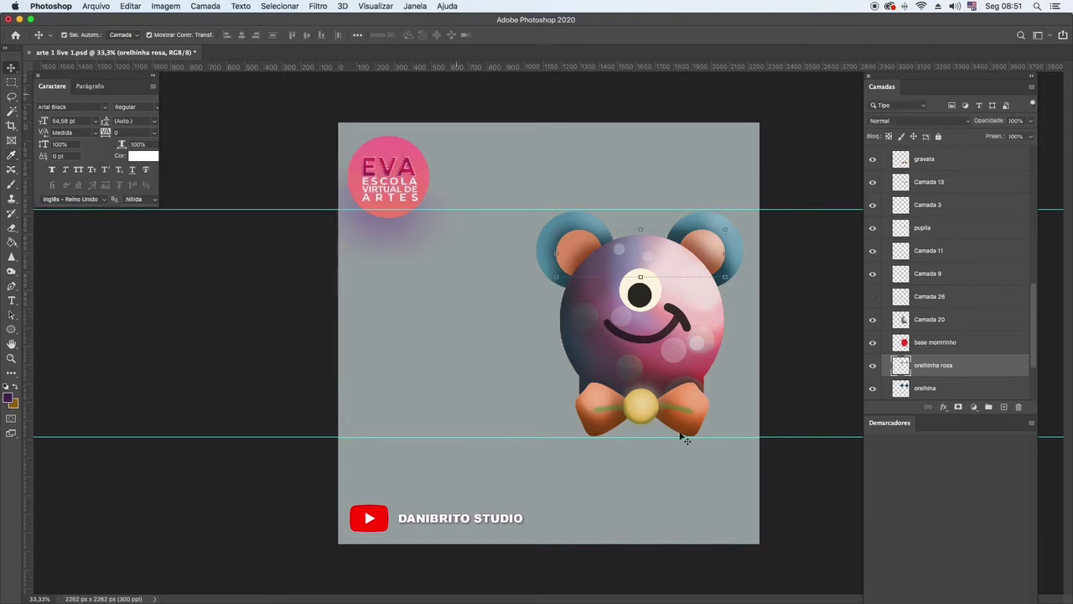
{"action": "left_click", "coordinate": [807, 330]}
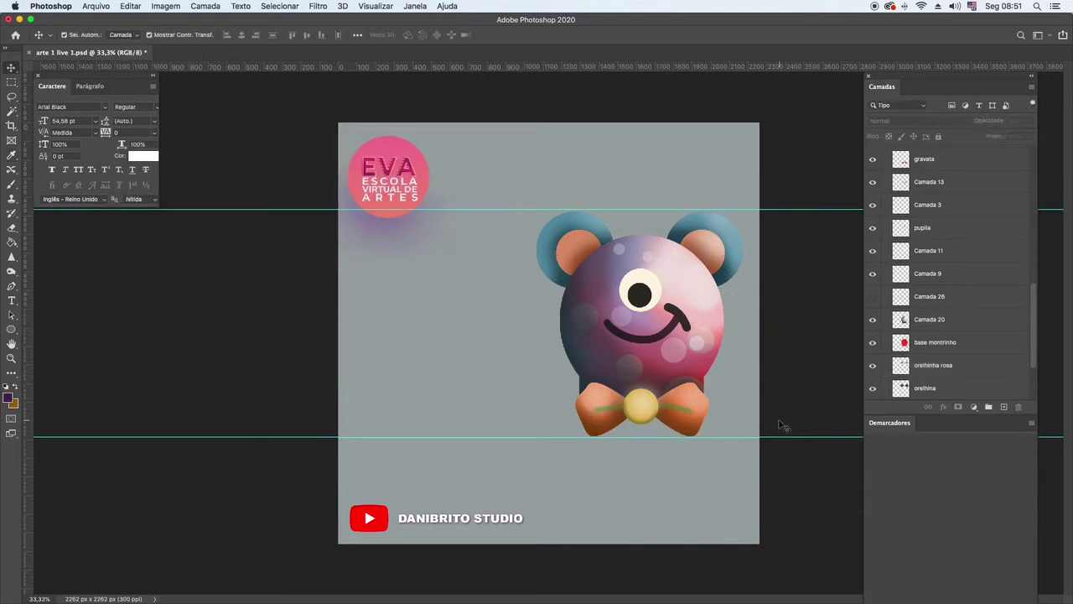
{"action": "left_click", "coordinate": [11, 358]}
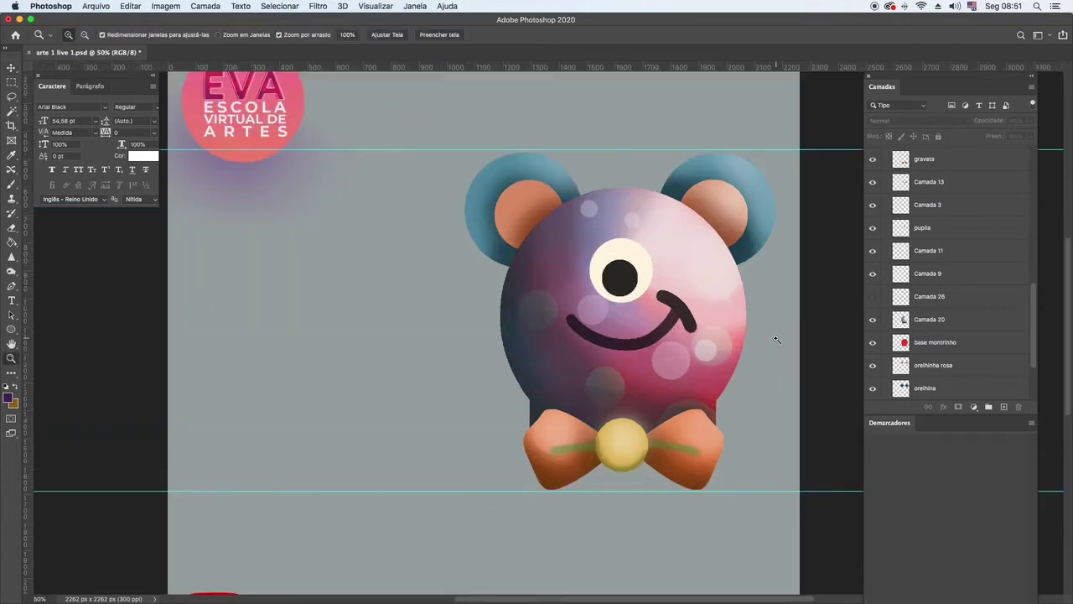
{"action": "left_click", "coordinate": [680, 327]}
{"action": "left_click", "coordinate": [11, 67]}
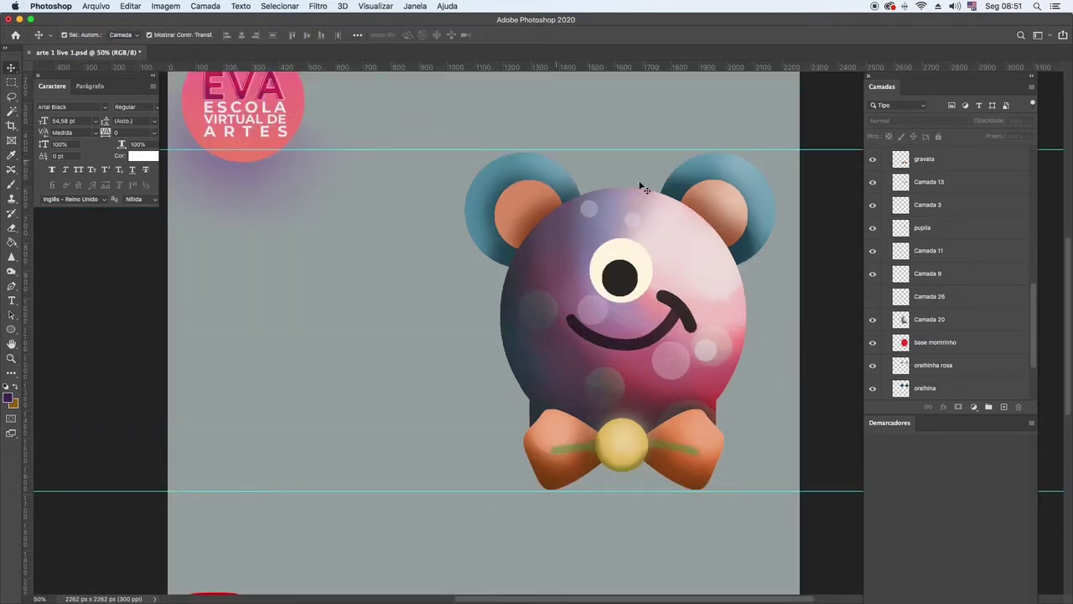
{"action": "left_click", "coordinate": [685, 309]}
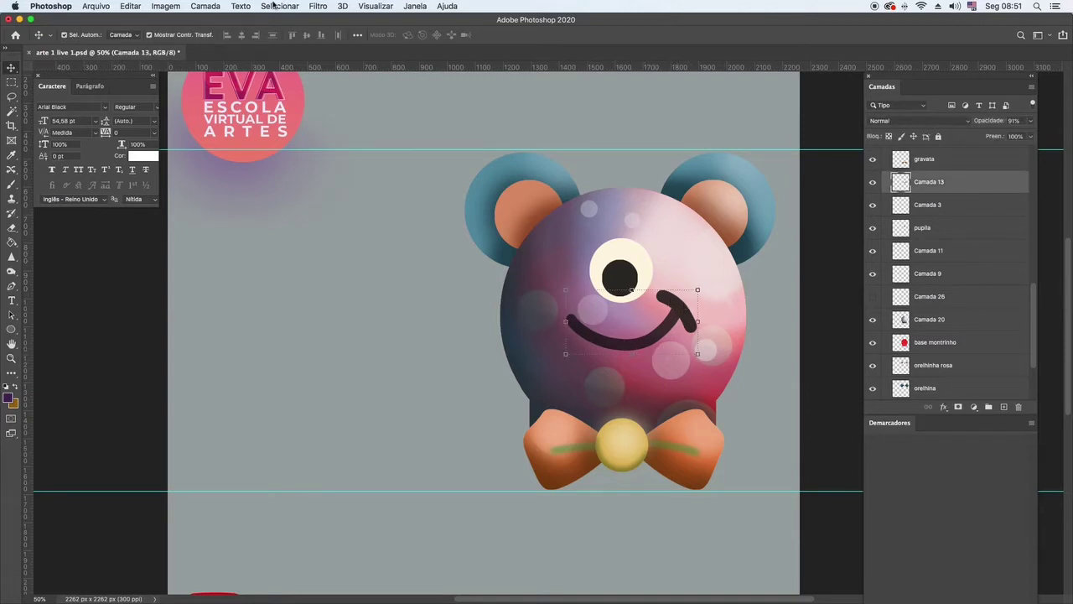
{"action": "left_click", "coordinate": [205, 7]}
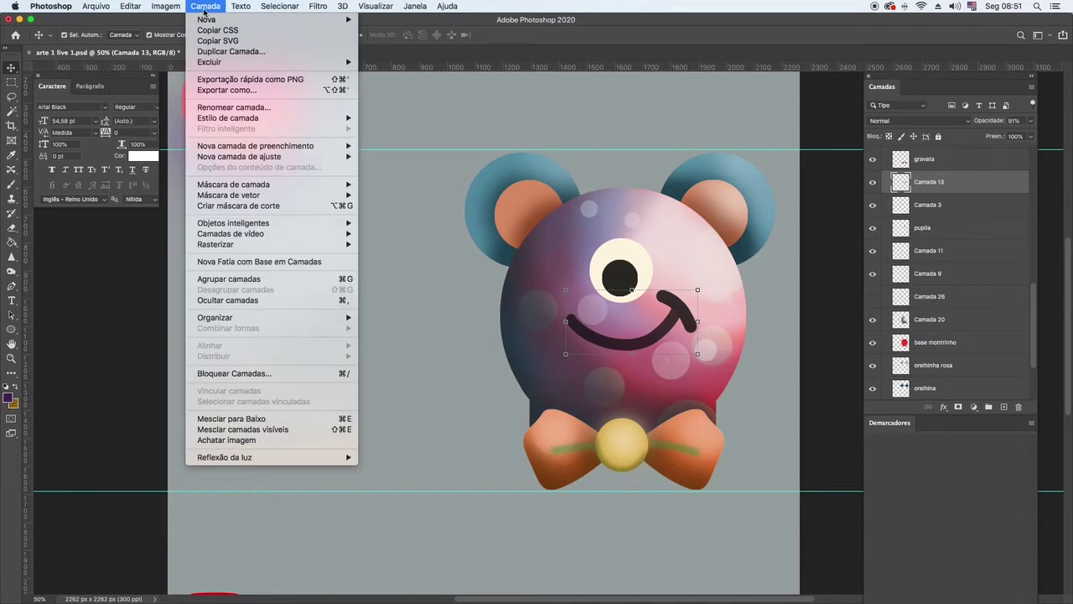
{"action": "mouse_move", "coordinate": [230, 117]}
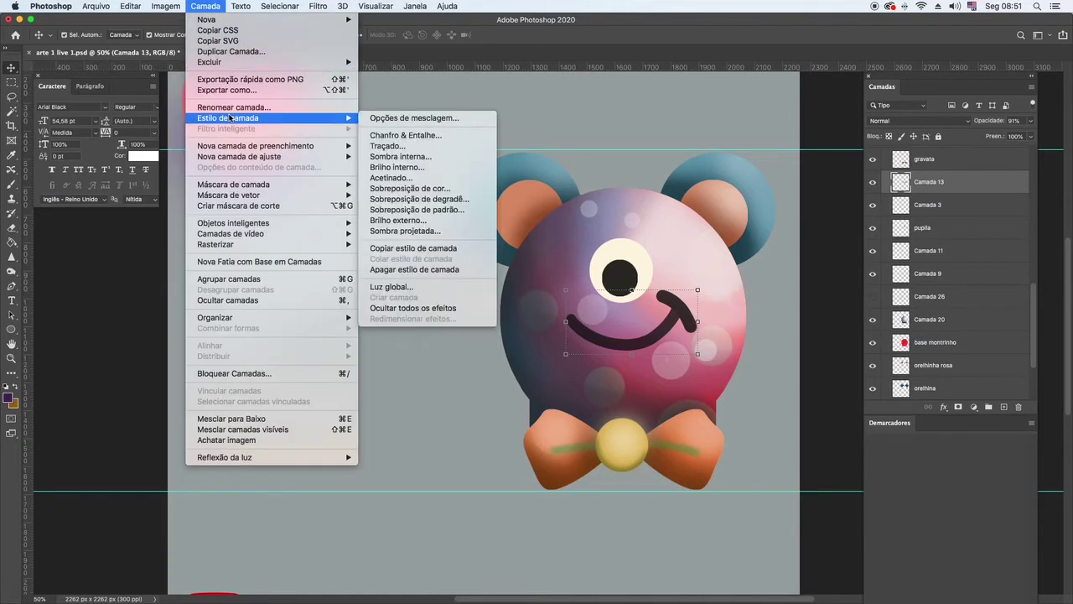
{"action": "left_click", "coordinate": [412, 138]}
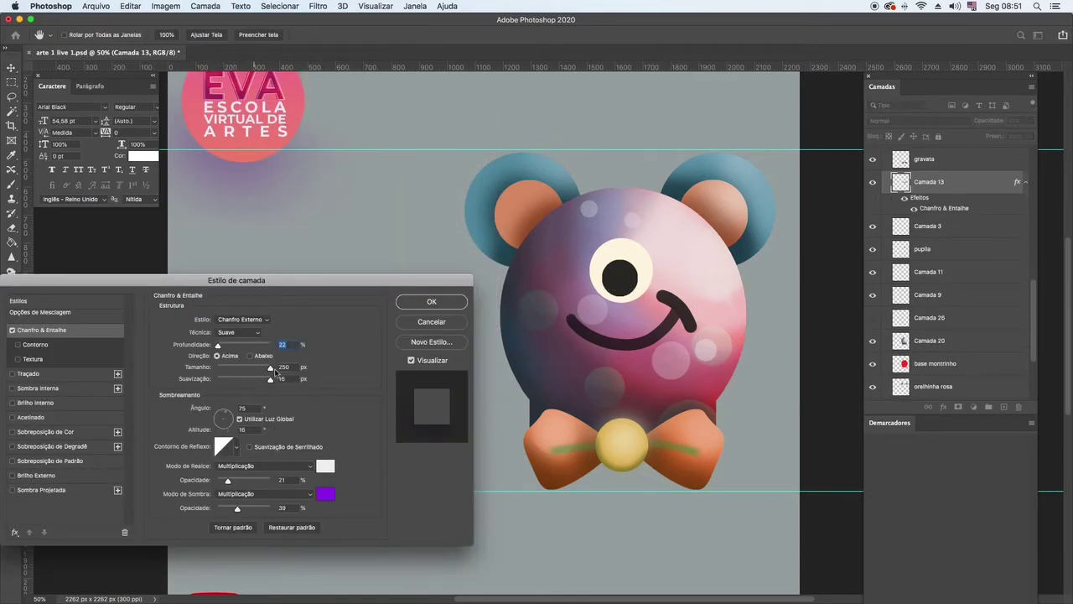
{"action": "left_click_drag", "start_coordinate": [270, 368], "coordinate": [237, 370]}
{"action": "left_click", "coordinate": [426, 324]}
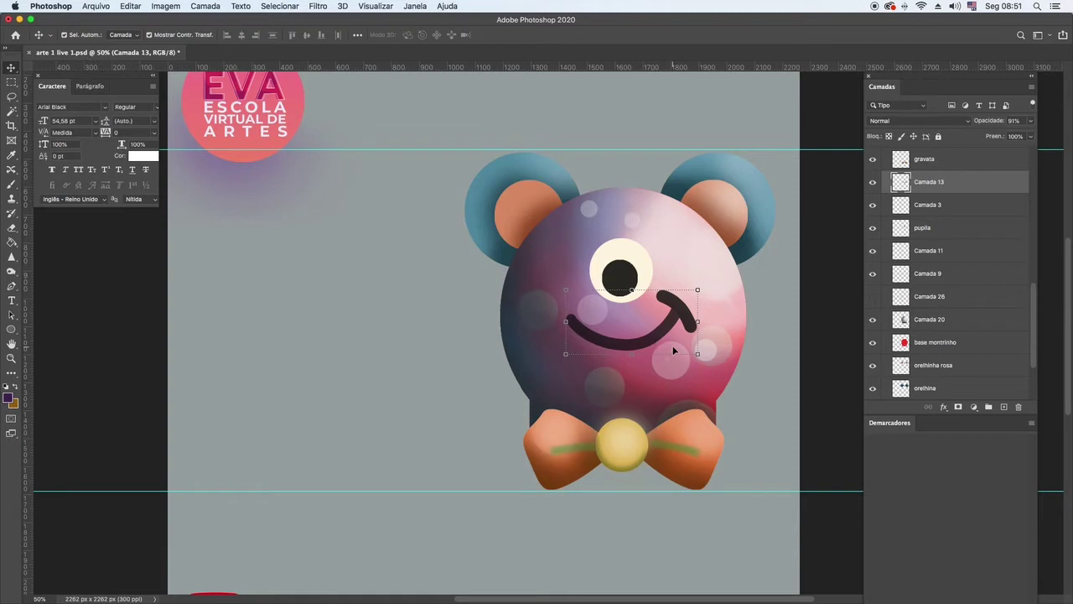
{"action": "scroll", "coordinate": [674, 351], "scroll_direction": "left", "scroll_amount": 3}
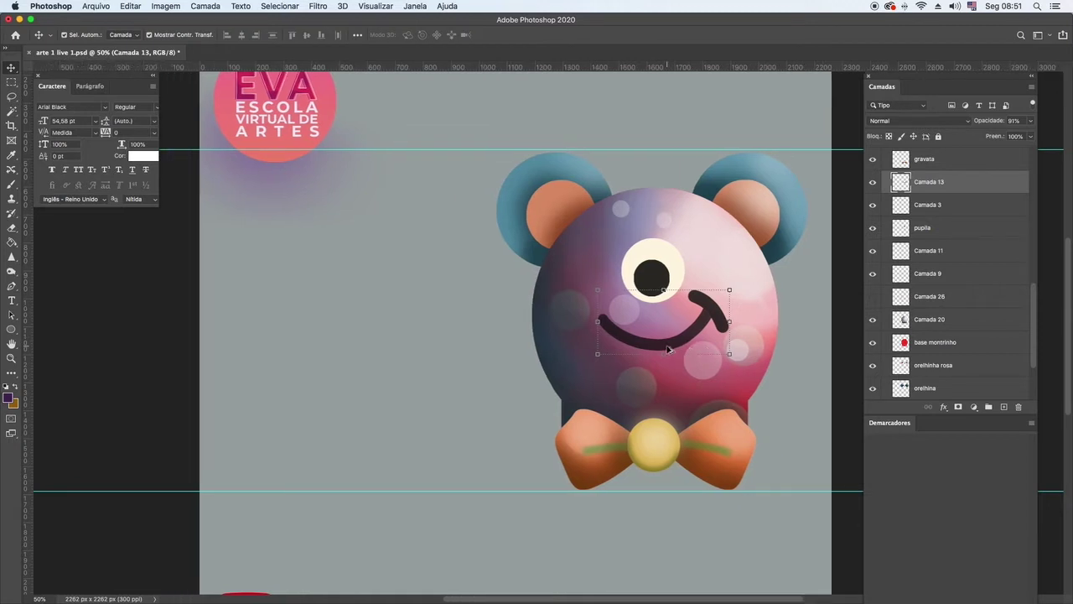
{"action": "left_click_drag", "start_coordinate": [668, 349], "coordinate": [669, 345]}
{"action": "key", "text": "super+z"}
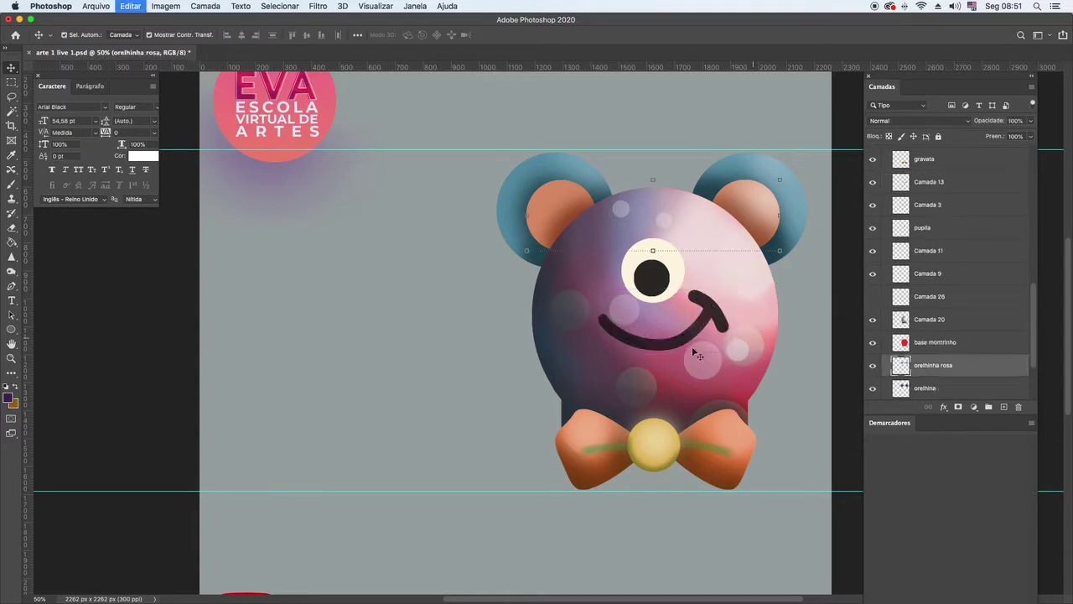
Set the opacity of the monster's mouth layer, Camada 13, to 100%.
{"action": "left_click", "coordinate": [681, 344]}
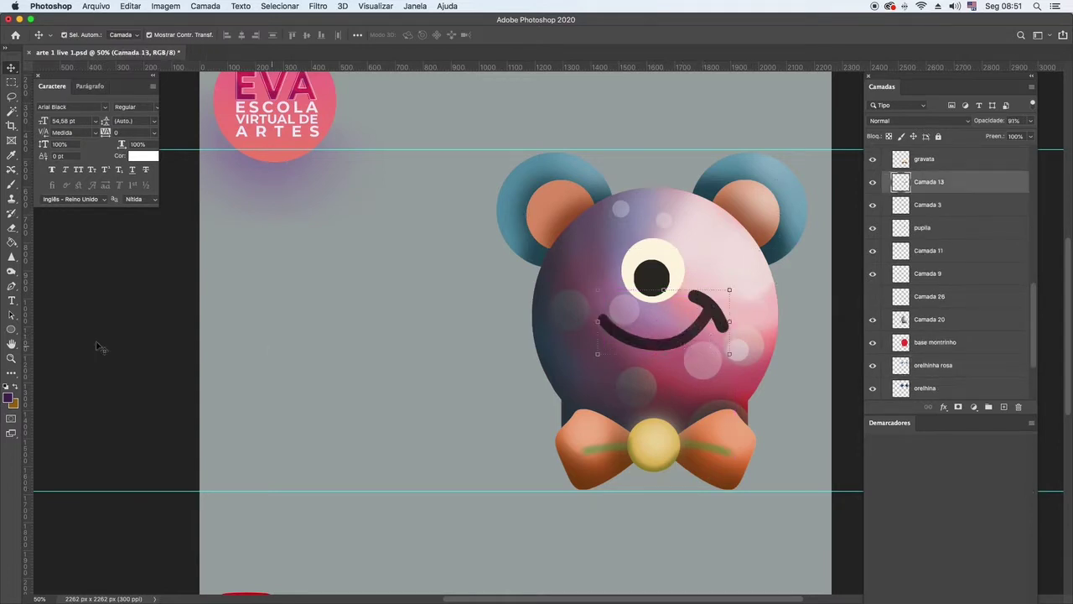
{"action": "left_click", "coordinate": [11, 358]}
{"action": "left_click", "coordinate": [738, 333]}
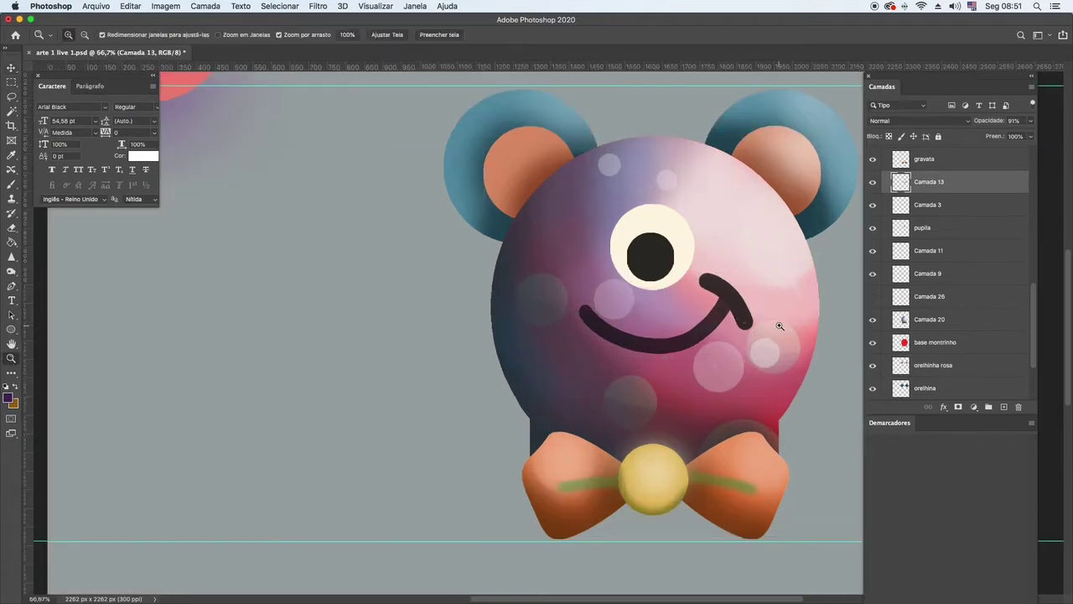
{"action": "left_click", "coordinate": [791, 316]}
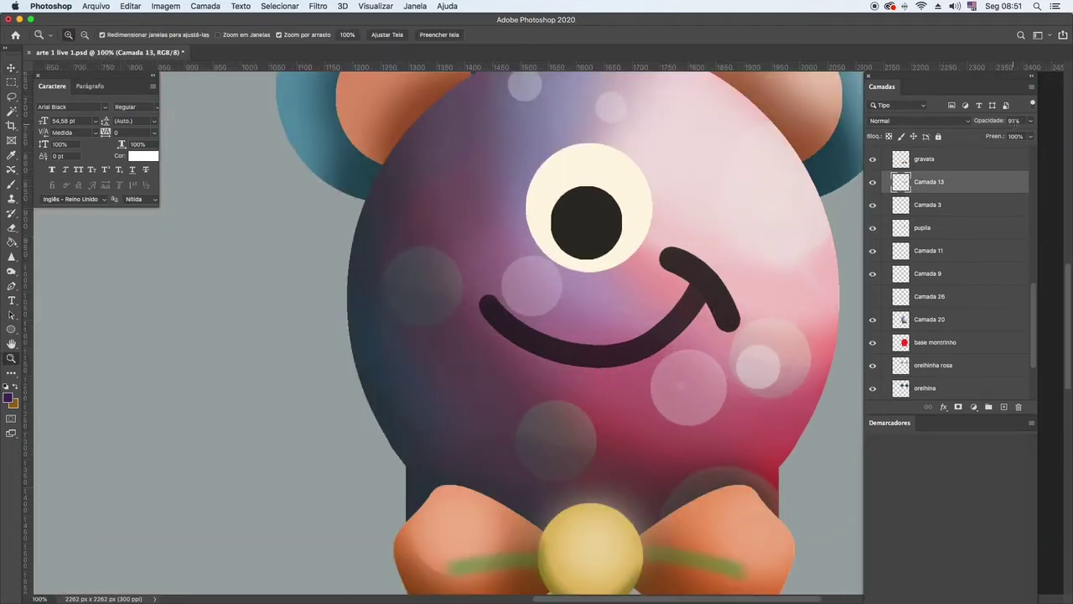
{"action": "left_click", "coordinate": [1031, 121]}
{"action": "left_click_drag", "start_coordinate": [1024, 136], "coordinate": [1031, 137]}
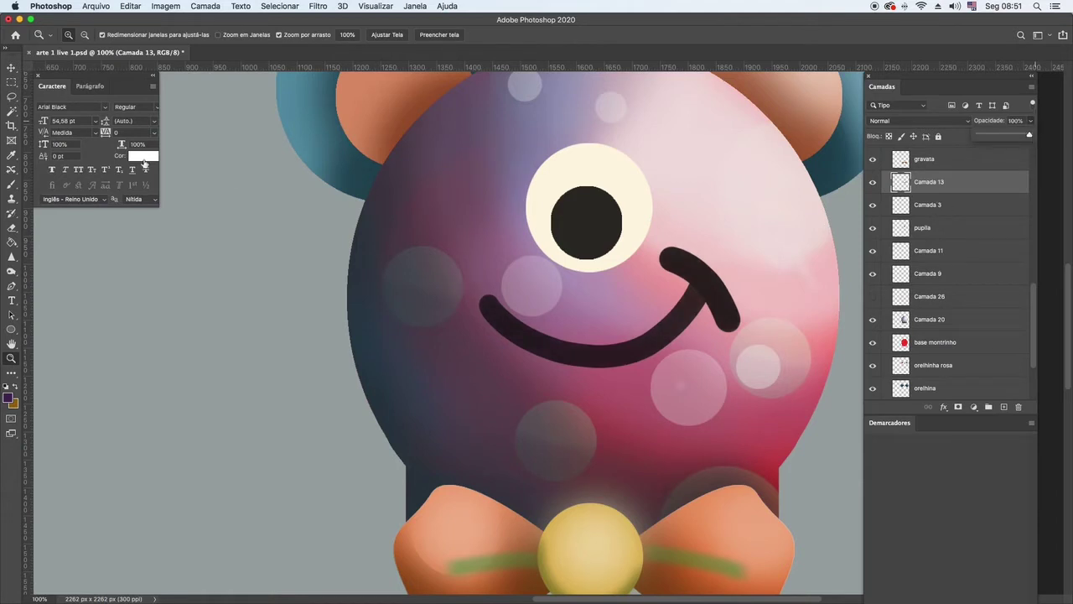
Try a Bevel & Emboss effect on mouth layer Camada 13 with the Chanfro Interno style and 4 px softening, and discard it.
{"action": "left_click", "coordinate": [12, 68]}
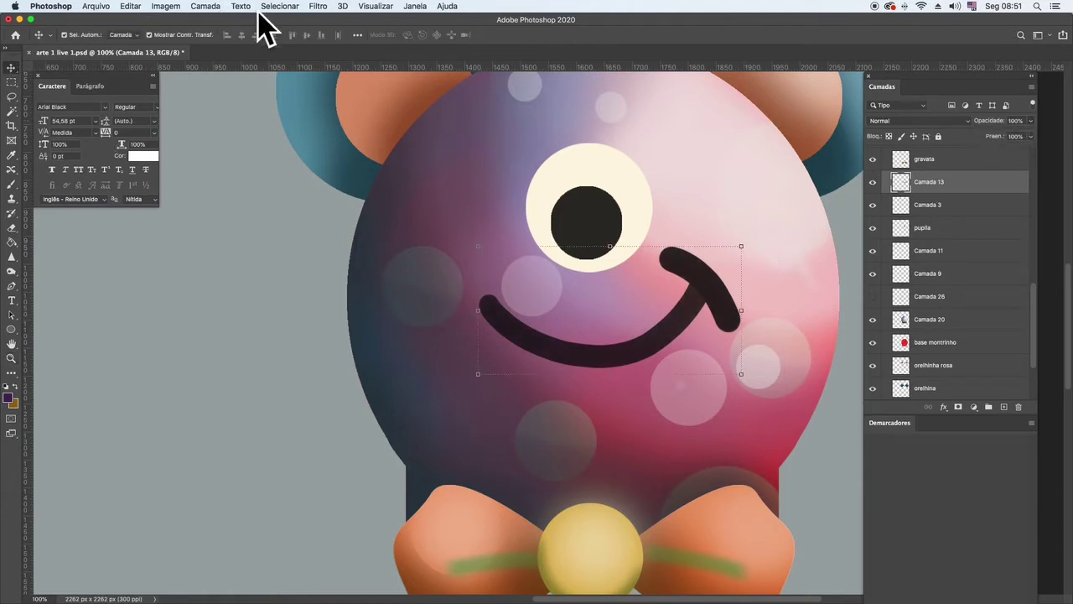
{"action": "left_click", "coordinate": [205, 6]}
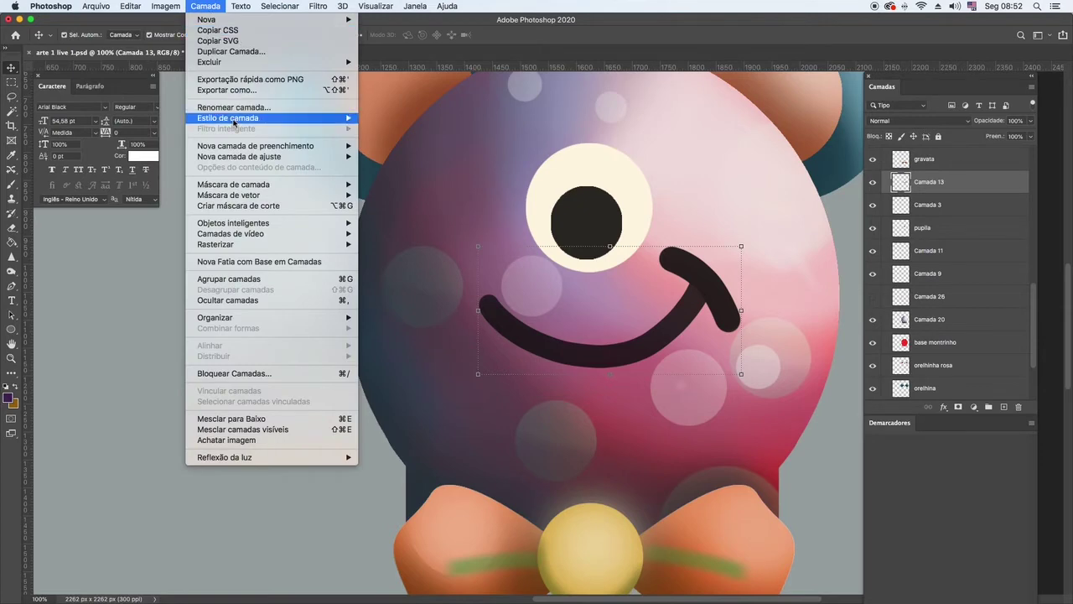
{"action": "mouse_move", "coordinate": [234, 119]}
{"action": "left_click", "coordinate": [409, 140]}
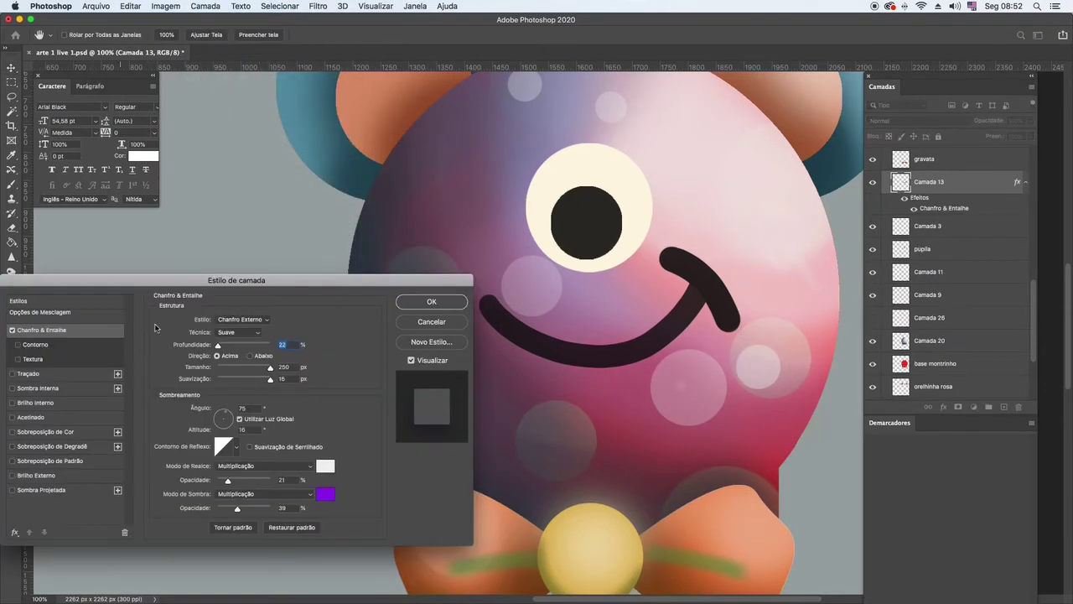
{"action": "left_click", "coordinate": [251, 347]}
{"action": "left_click_drag", "start_coordinate": [250, 347], "coordinate": [223, 347]}
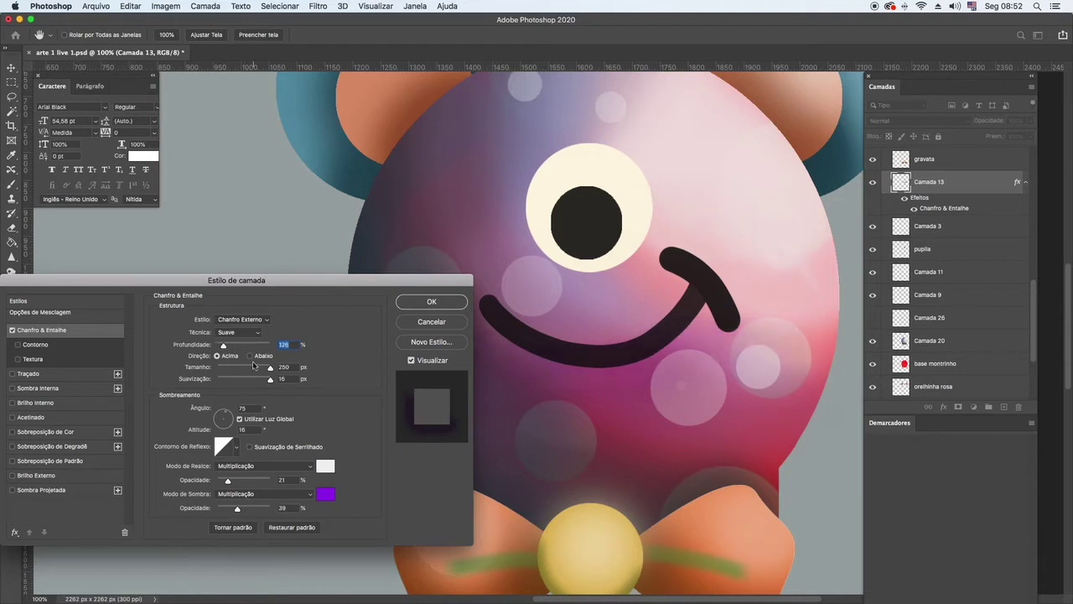
{"action": "left_click_drag", "start_coordinate": [270, 379], "coordinate": [231, 382]}
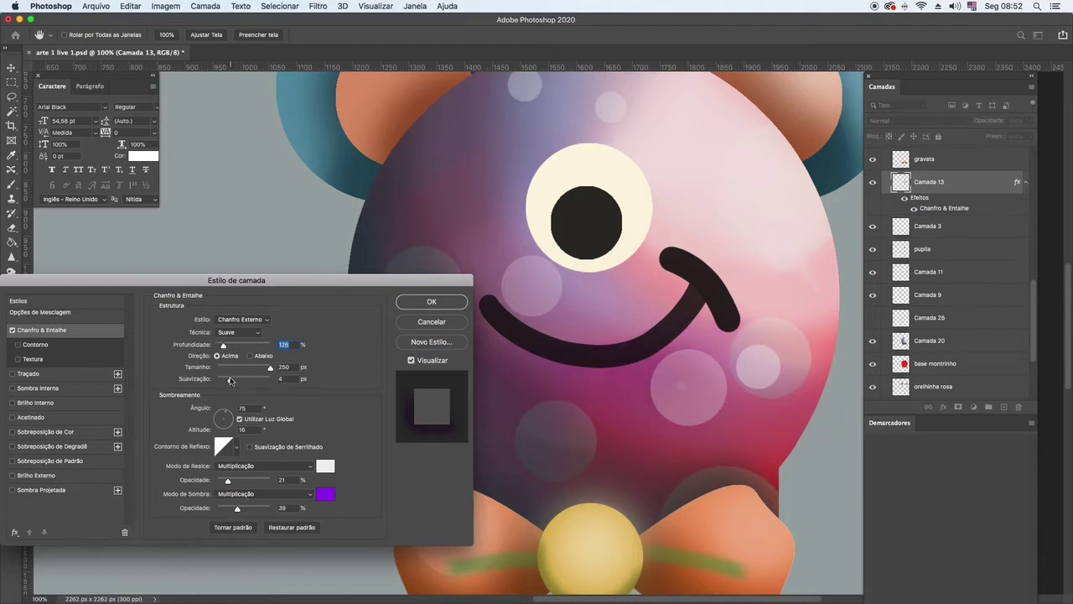
{"action": "left_click", "coordinate": [252, 322]}
{"action": "left_click", "coordinate": [240, 322]}
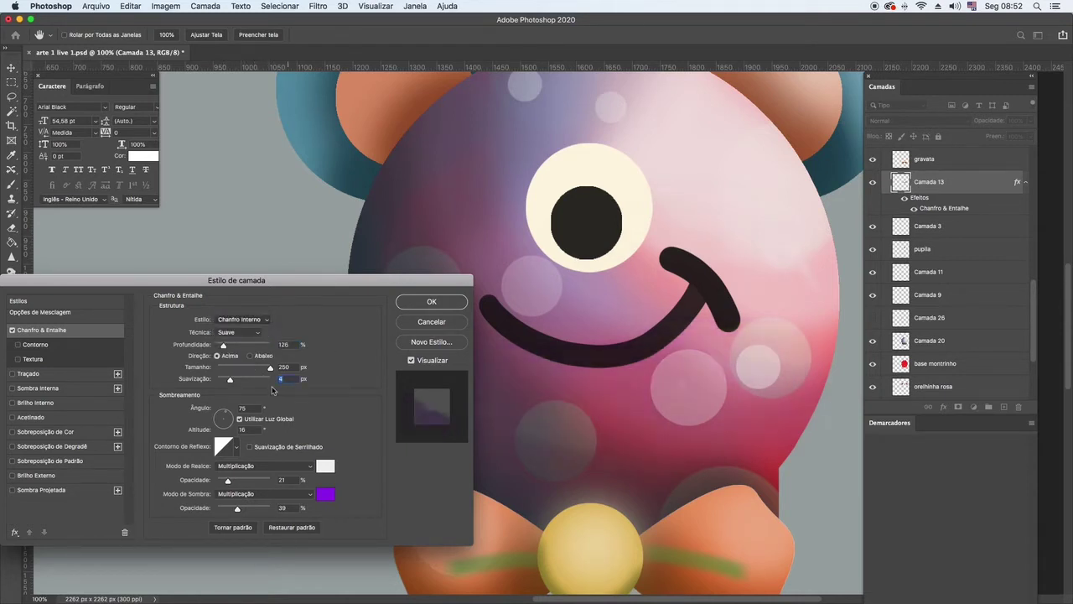
{"action": "left_click_drag", "start_coordinate": [225, 348], "coordinate": [251, 351]}
{"action": "left_click", "coordinate": [431, 322]}
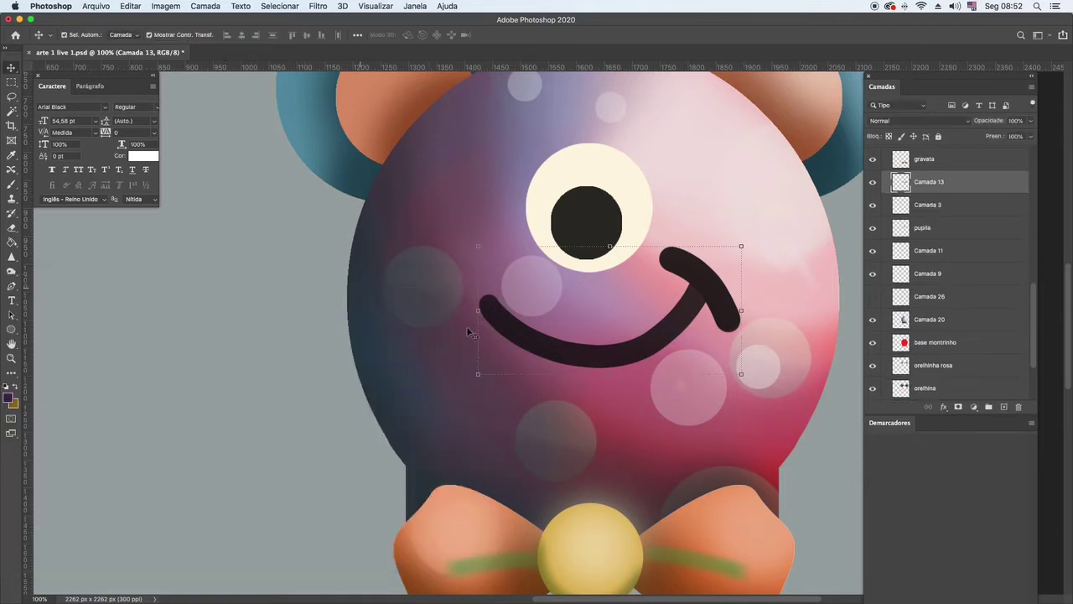
Select the mouth shape with the Magic Wand, copy it onto a new layer and hide the original Camada 13.
{"action": "left_click", "coordinate": [11, 110]}
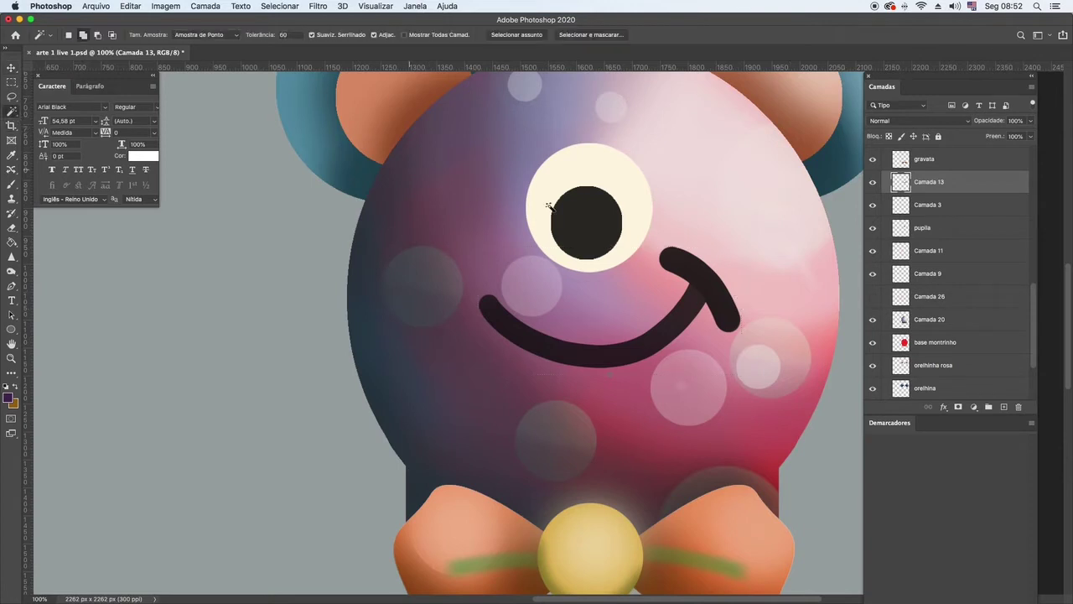
{"action": "left_click", "coordinate": [693, 271]}
{"action": "key", "text": "super+c"}
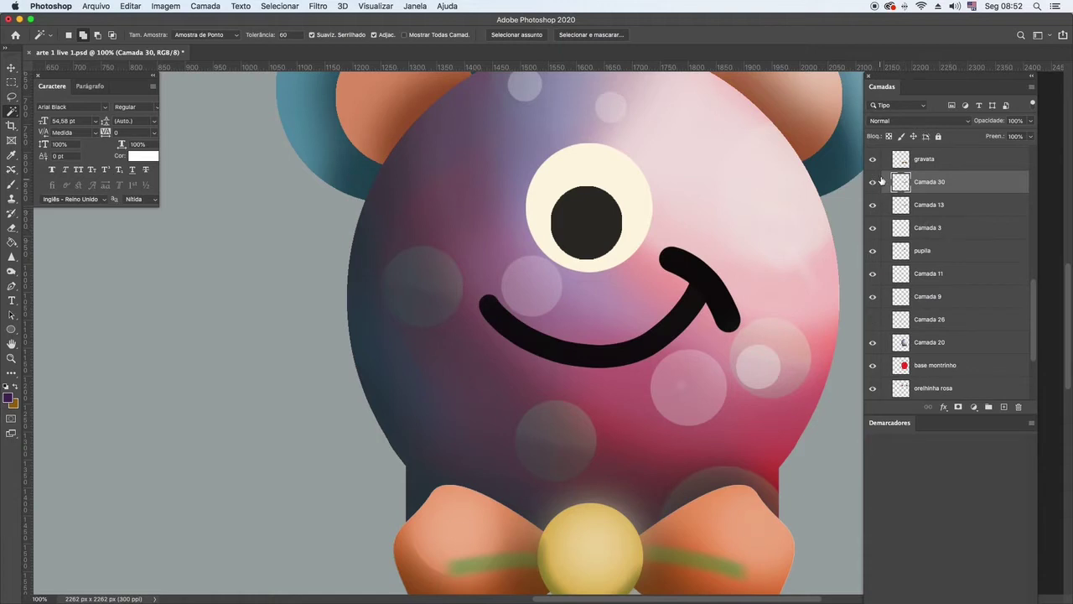
{"action": "left_click", "coordinate": [873, 205]}
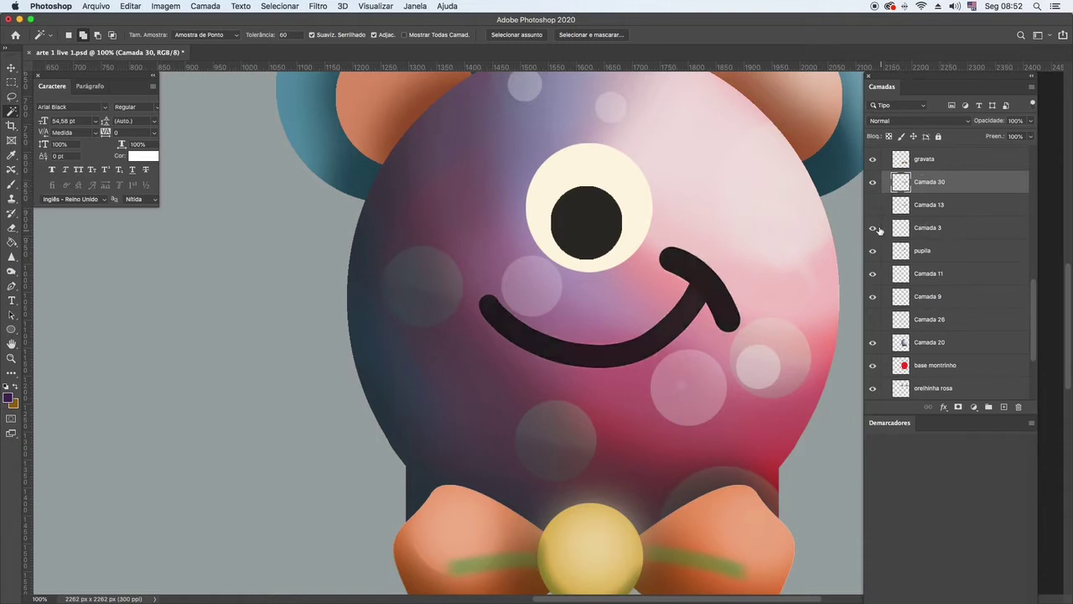
Add a Bevel & Emboss effect to the copied mouth layer, Camada 30, with shadow colour #240938.
{"action": "left_click", "coordinate": [11, 67]}
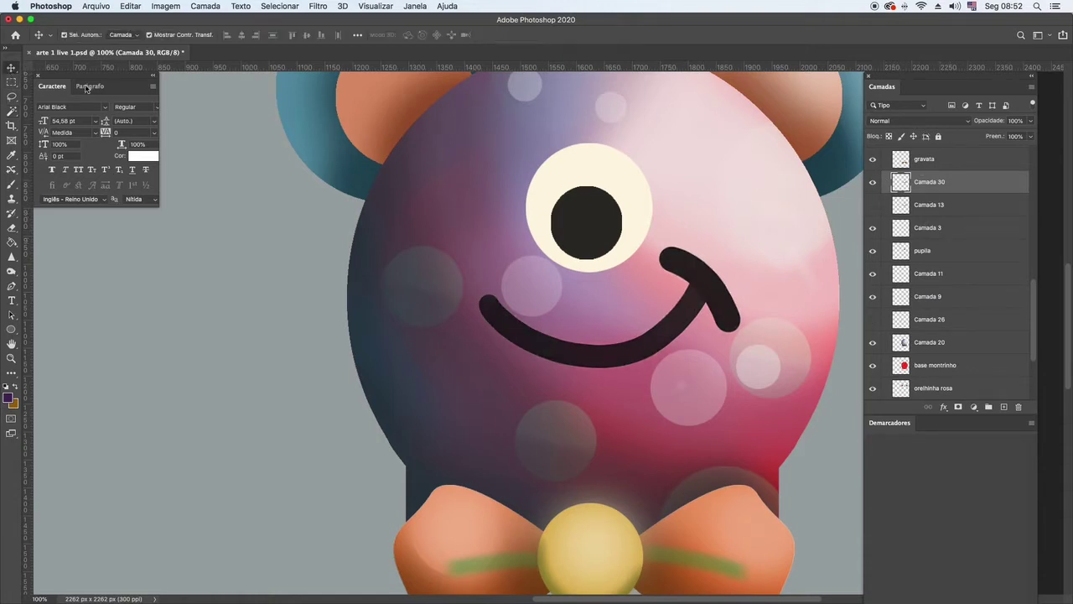
{"action": "left_click", "coordinate": [207, 7]}
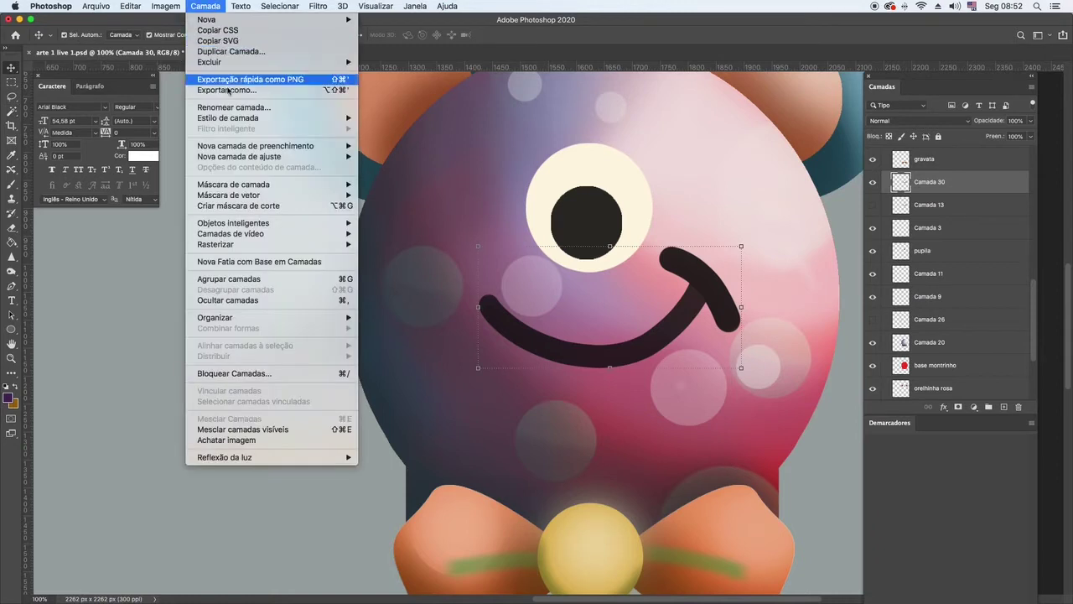
{"action": "mouse_move", "coordinate": [223, 118]}
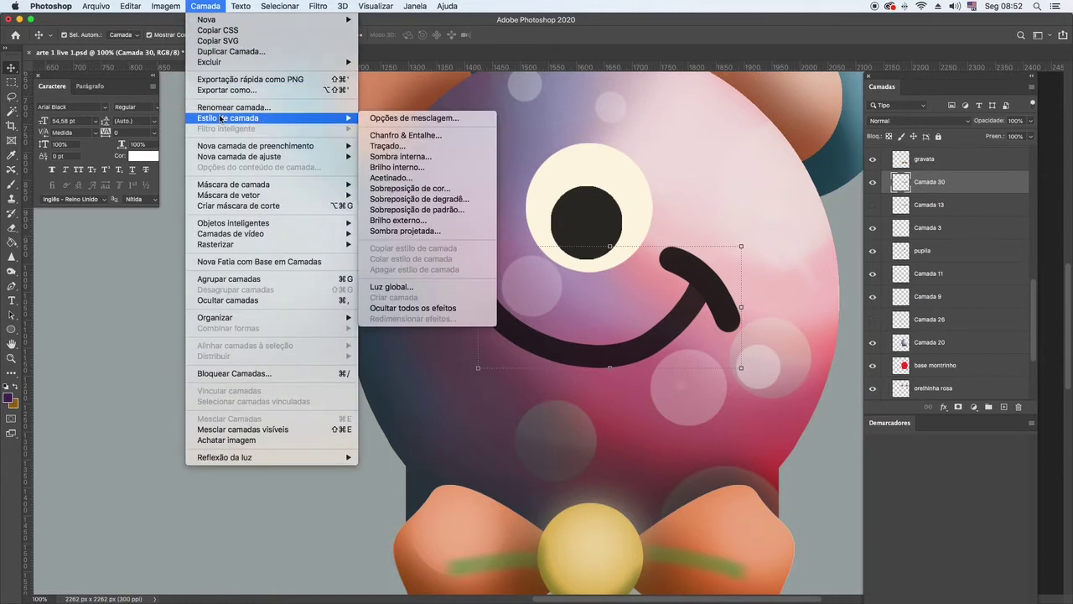
{"action": "left_click", "coordinate": [402, 135]}
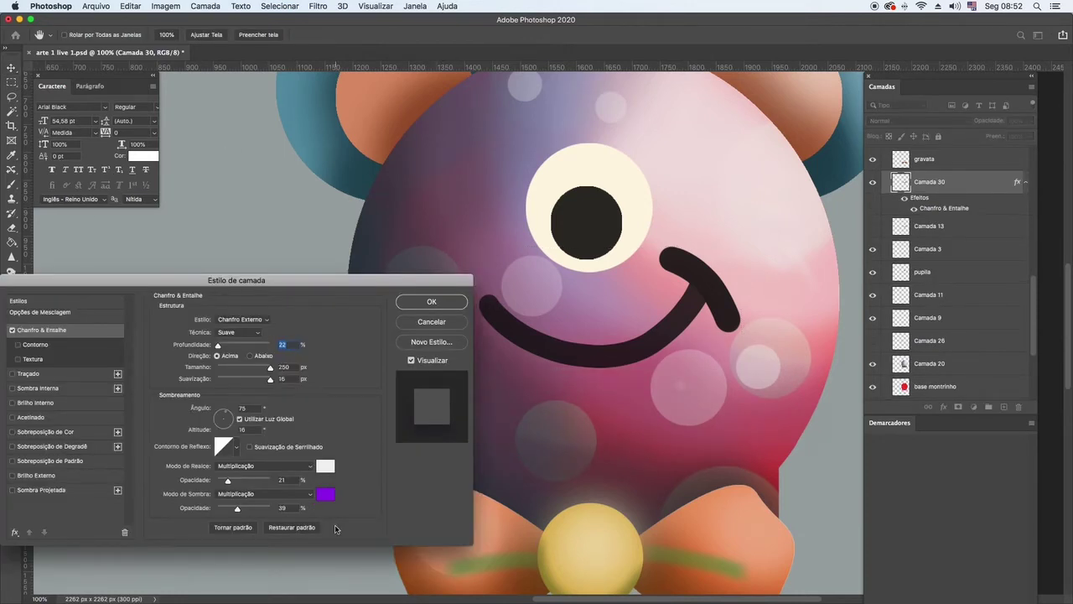
{"action": "left_click", "coordinate": [325, 495]}
{"action": "left_click", "coordinate": [139, 349]}
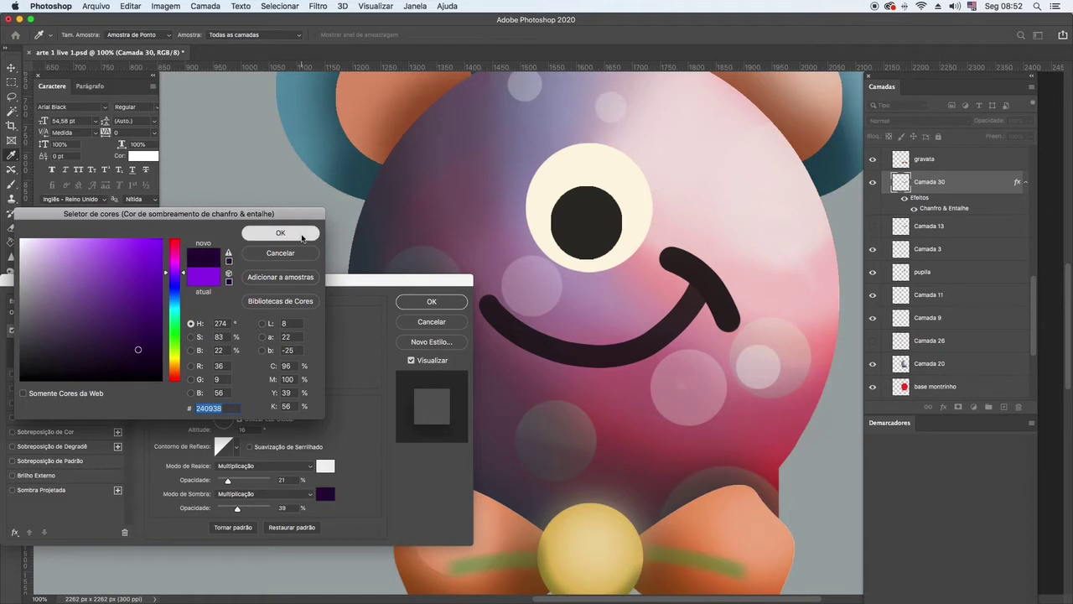
{"action": "left_click", "coordinate": [303, 239]}
Set the highlight colour of the mouth's bevel to golden yellow #f4bc23.
{"action": "left_click", "coordinate": [326, 466]}
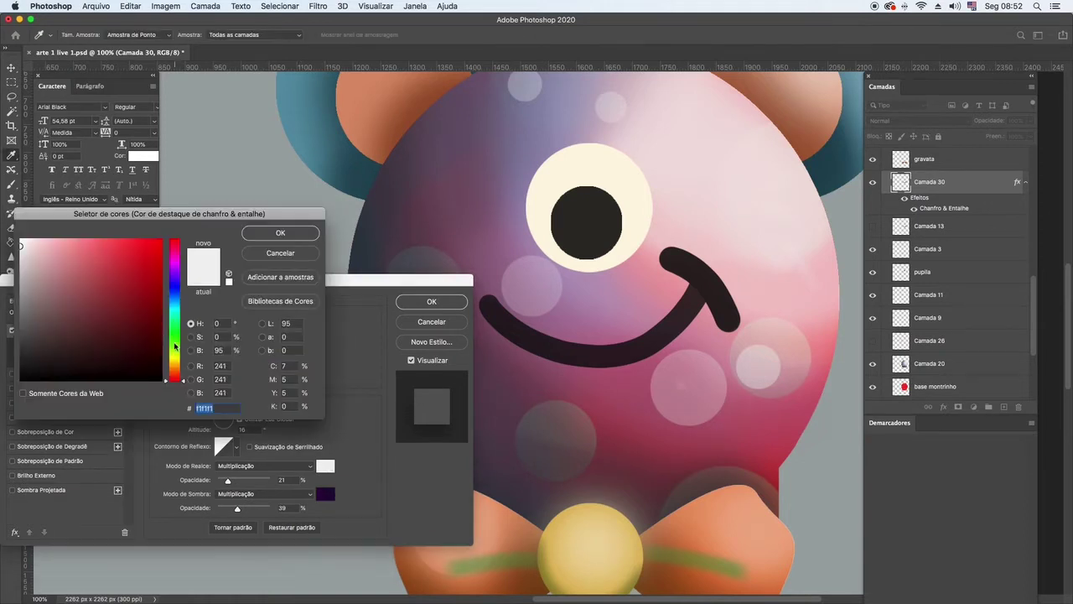
{"action": "left_click", "coordinate": [175, 367]}
{"action": "left_click", "coordinate": [141, 245]}
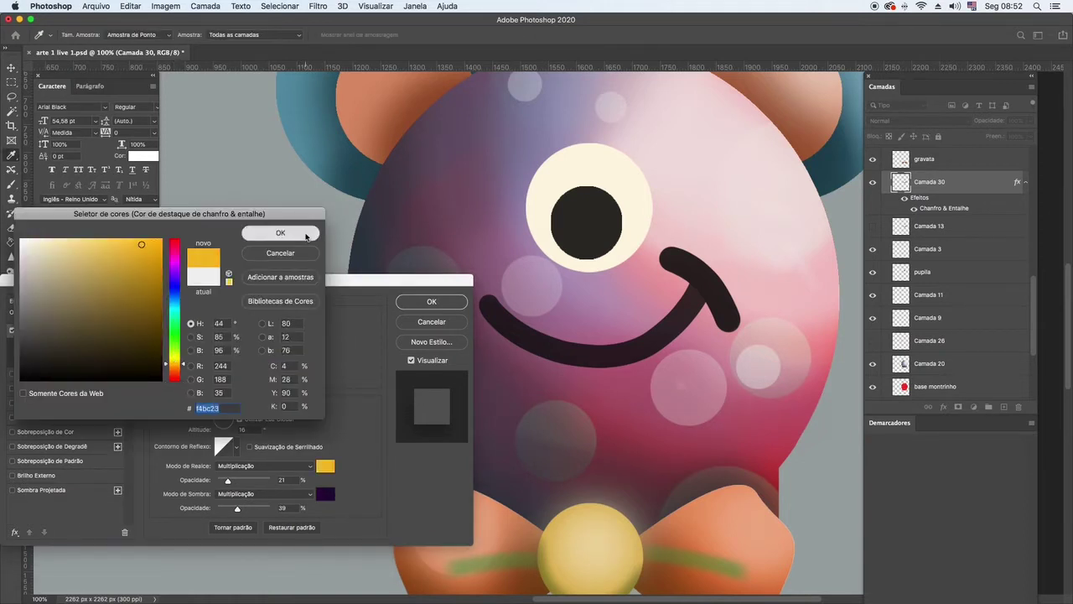
{"action": "left_click", "coordinate": [280, 233]}
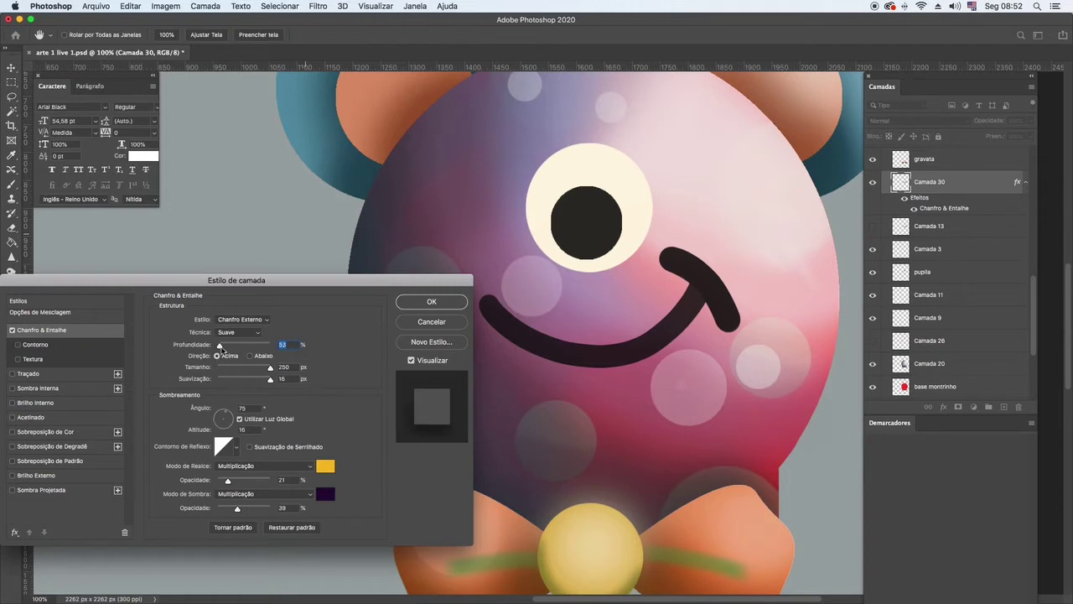
Change the mouth's bevel style to Chanfro Interno with 886% depth, 68 px size and 1 px softening.
{"action": "mouse_move", "coordinate": [220, 347]}
{"action": "left_mouse_down"}
{"action": "mouse_move", "coordinate": [233, 346]}
{"action": "mouse_move", "coordinate": [217, 348]}
{"action": "left_mouse_up"}
{"action": "left_click_drag", "start_coordinate": [270, 370], "coordinate": [234, 369]}
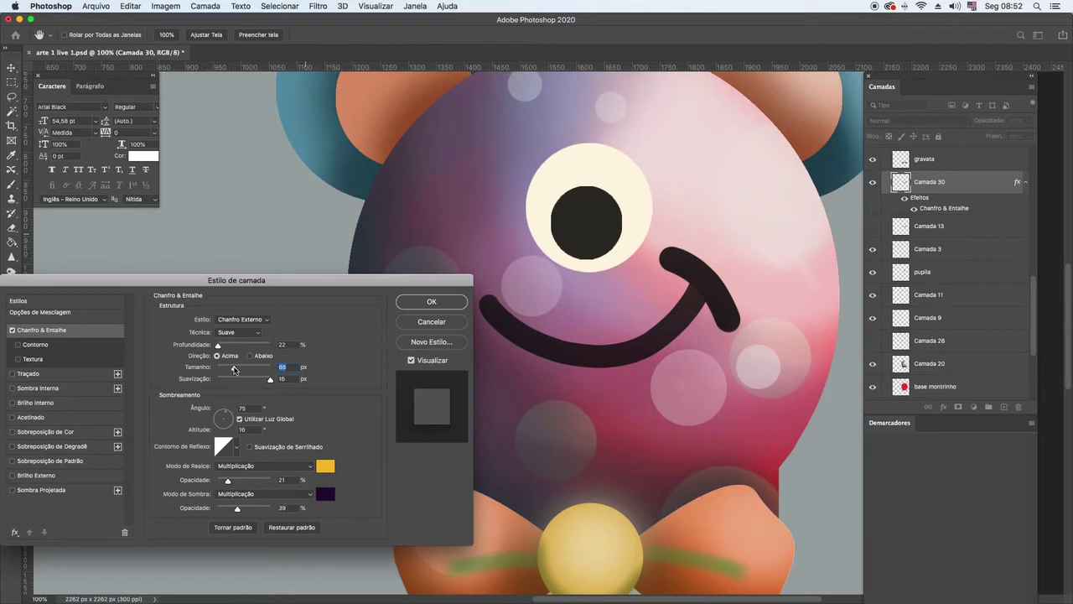
{"action": "left_click", "coordinate": [257, 319]}
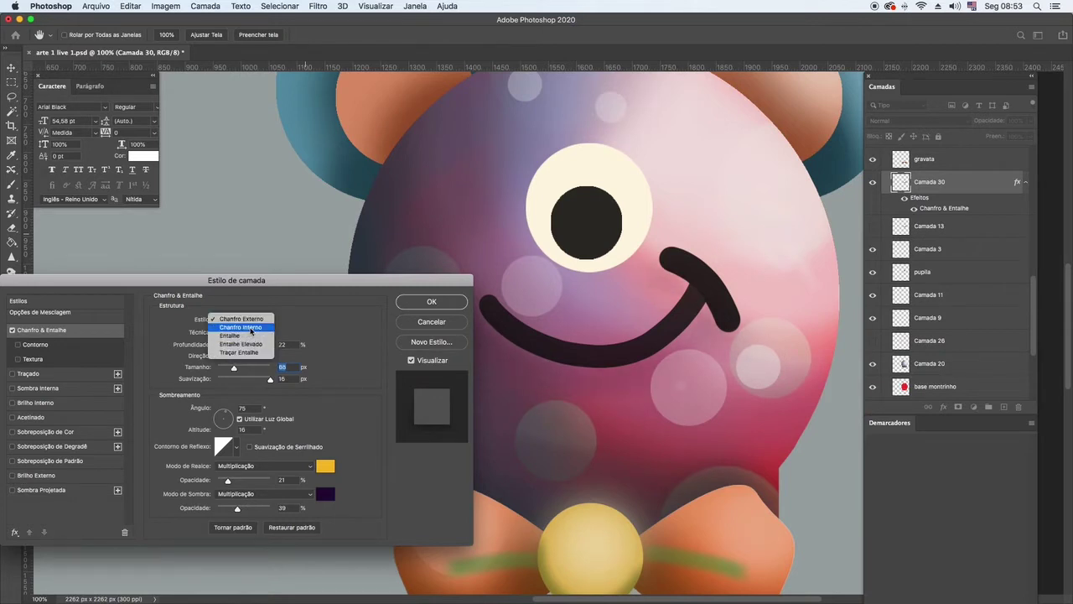
{"action": "left_click", "coordinate": [250, 329]}
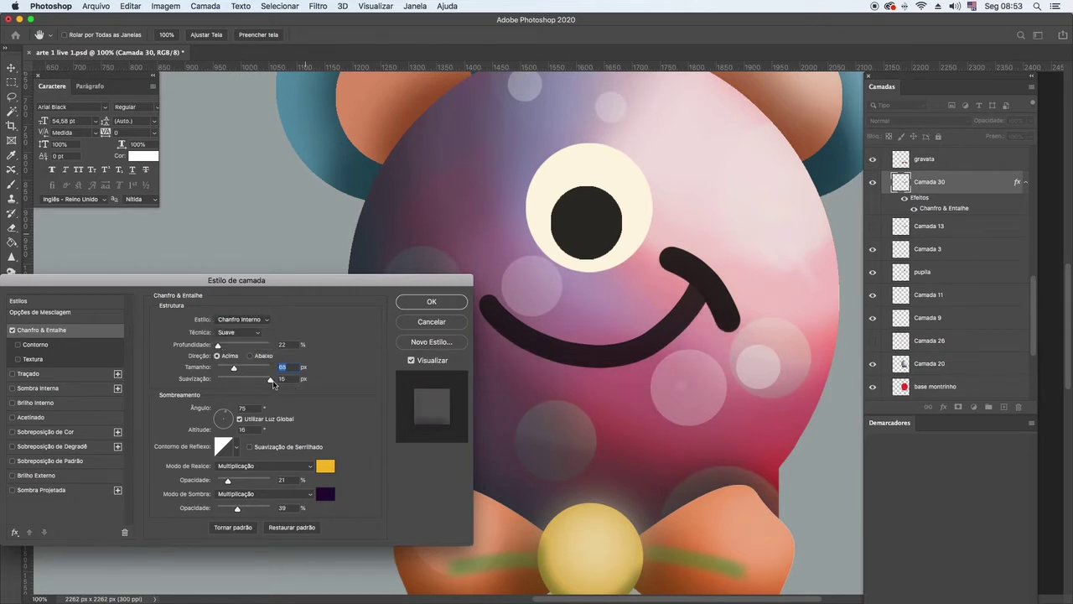
{"action": "left_click_drag", "start_coordinate": [272, 384], "coordinate": [222, 383]}
{"action": "left_click_drag", "start_coordinate": [219, 346], "coordinate": [265, 346]}
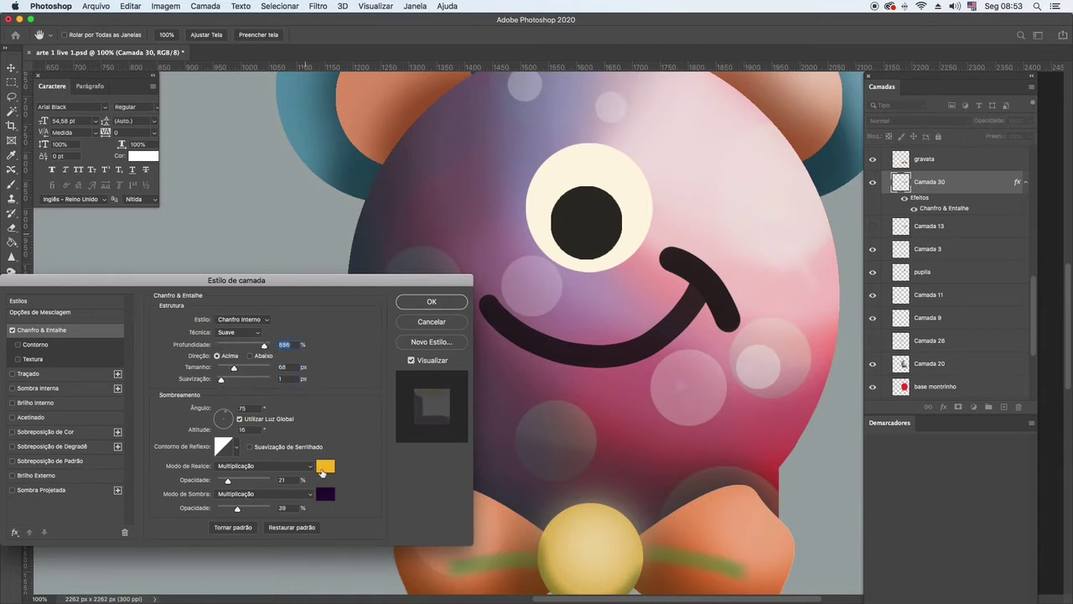
Change the bevel's shadow colour to near-white and apply the layer style to the mouth.
{"action": "left_click", "coordinate": [326, 494]}
{"action": "left_click_drag", "start_coordinate": [147, 301], "coordinate": [24, 241]}
{"action": "left_click", "coordinate": [302, 238]}
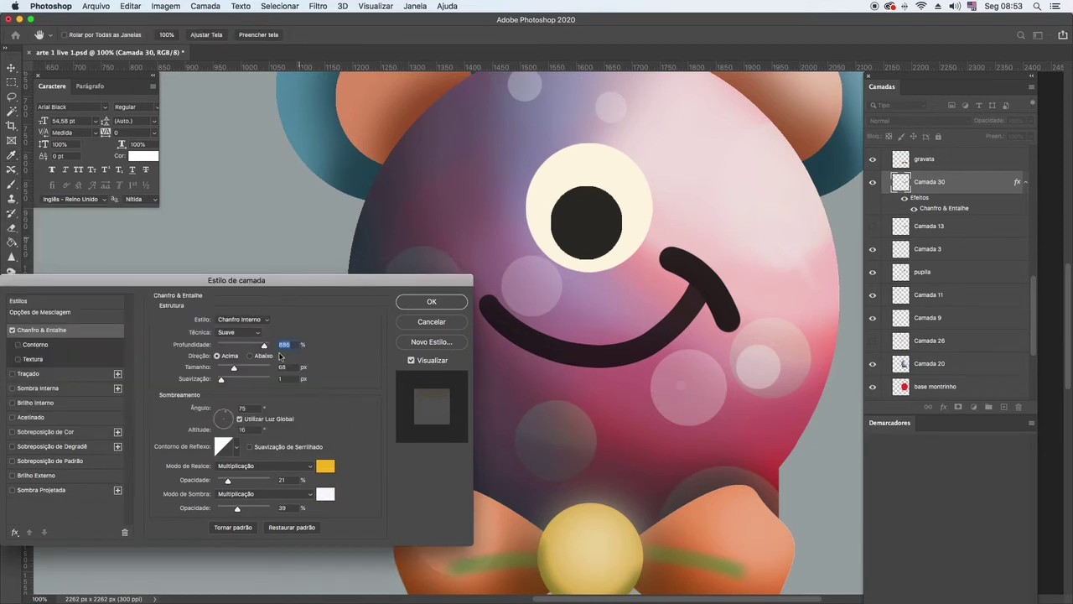
{"action": "left_click_drag", "start_coordinate": [234, 371], "coordinate": [246, 347]}
{"action": "left_click", "coordinate": [433, 302]}
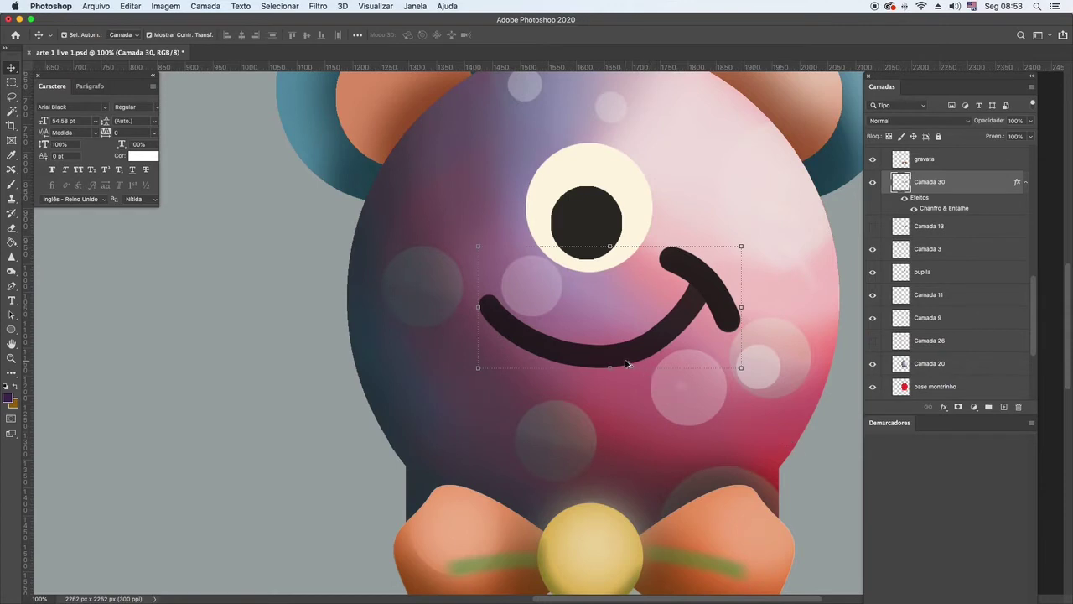
Duplicate the mouth layer slightly above the original and fill the copy with greyish purple #9987a3.
{"action": "left_click_drag", "start_coordinate": [628, 360], "coordinate": [626, 366]}
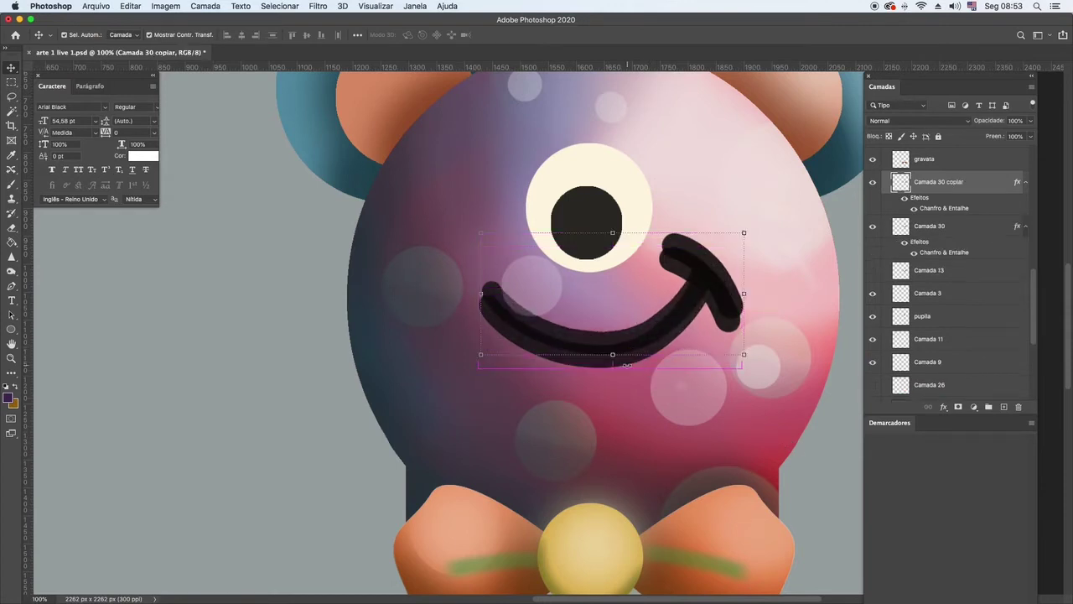
{"action": "left_click", "coordinate": [7, 399]}
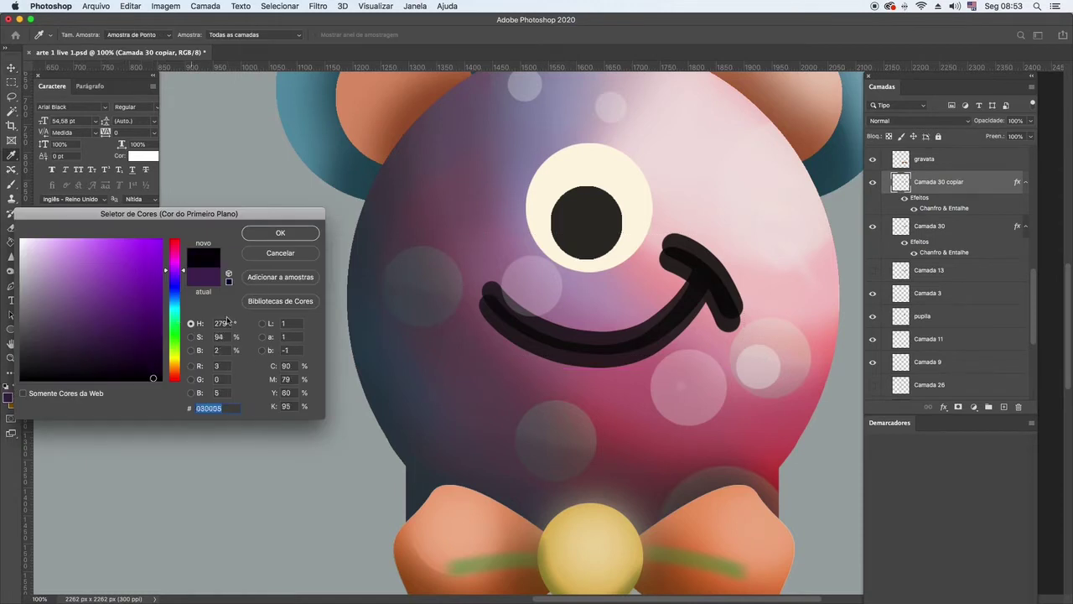
{"action": "left_click", "coordinate": [44, 289]}
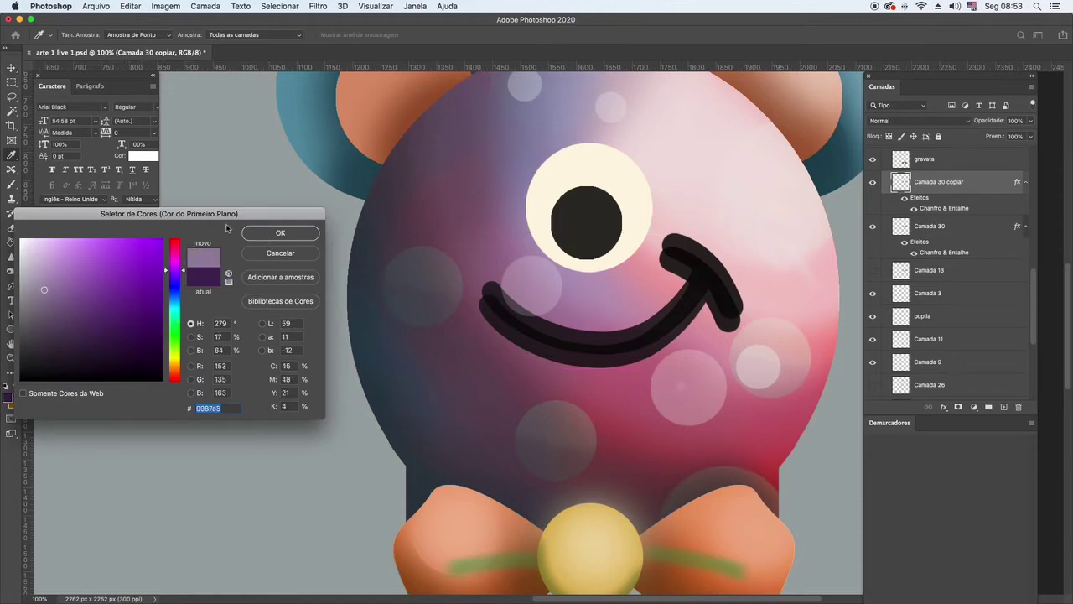
{"action": "left_click", "coordinate": [261, 234]}
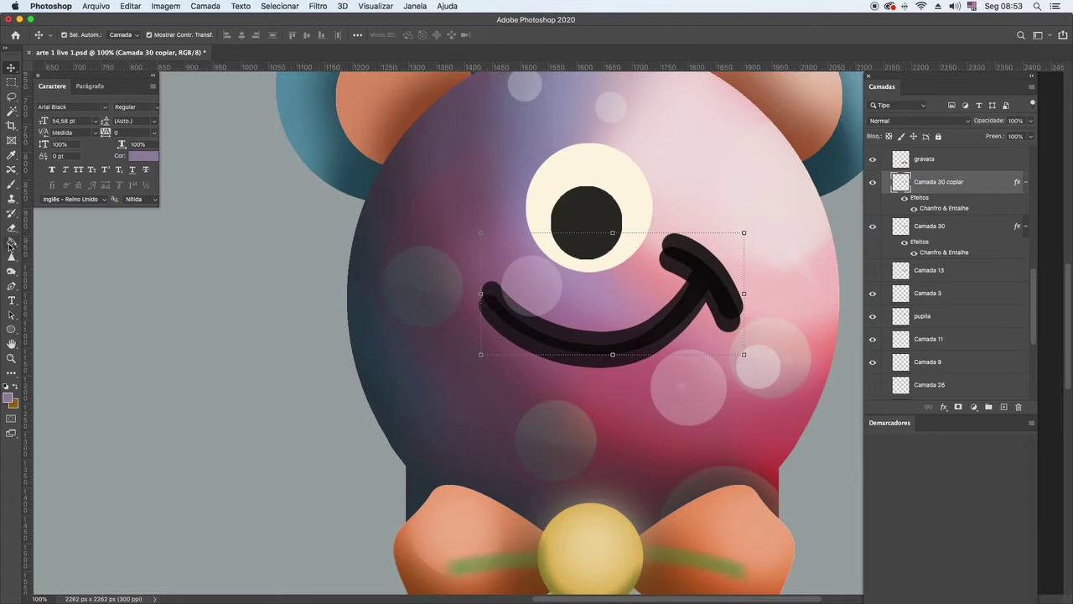
{"action": "left_click", "coordinate": [10, 243]}
{"action": "left_click", "coordinate": [570, 339]}
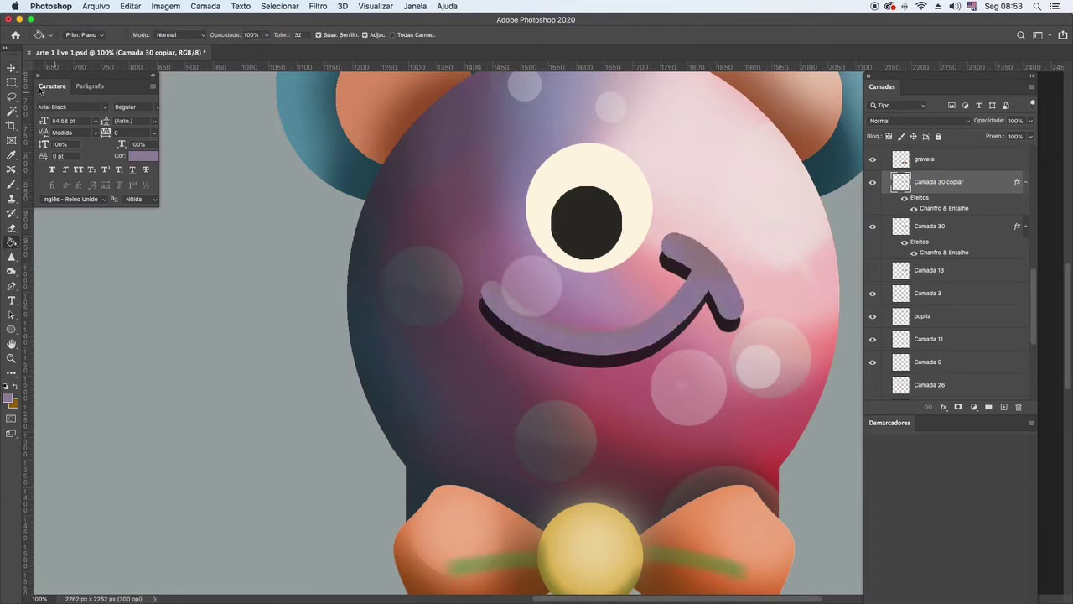
Move the purple mouth copy down over the original and place the black mouth layer above it in the stack.
{"action": "left_click", "coordinate": [11, 68]}
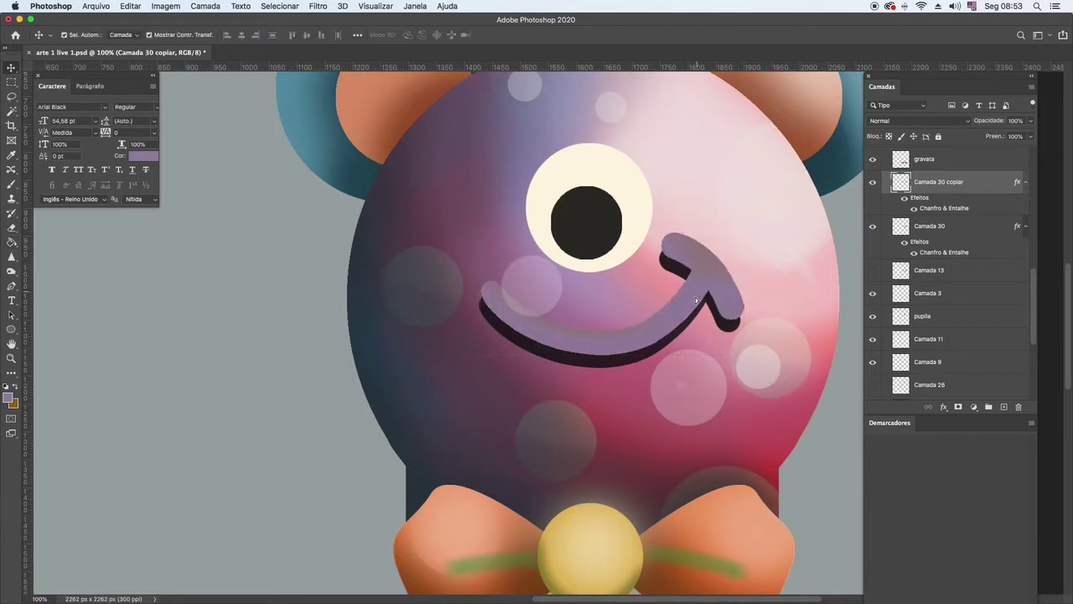
{"action": "left_click_drag", "start_coordinate": [696, 300], "coordinate": [694, 308]}
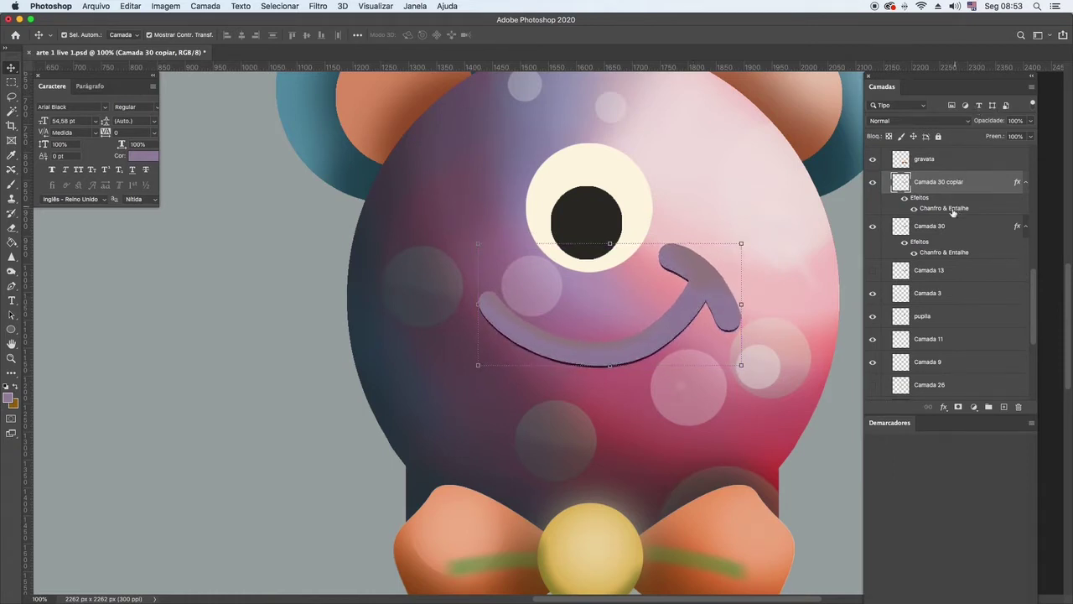
{"action": "left_click_drag", "start_coordinate": [946, 228], "coordinate": [953, 176]}
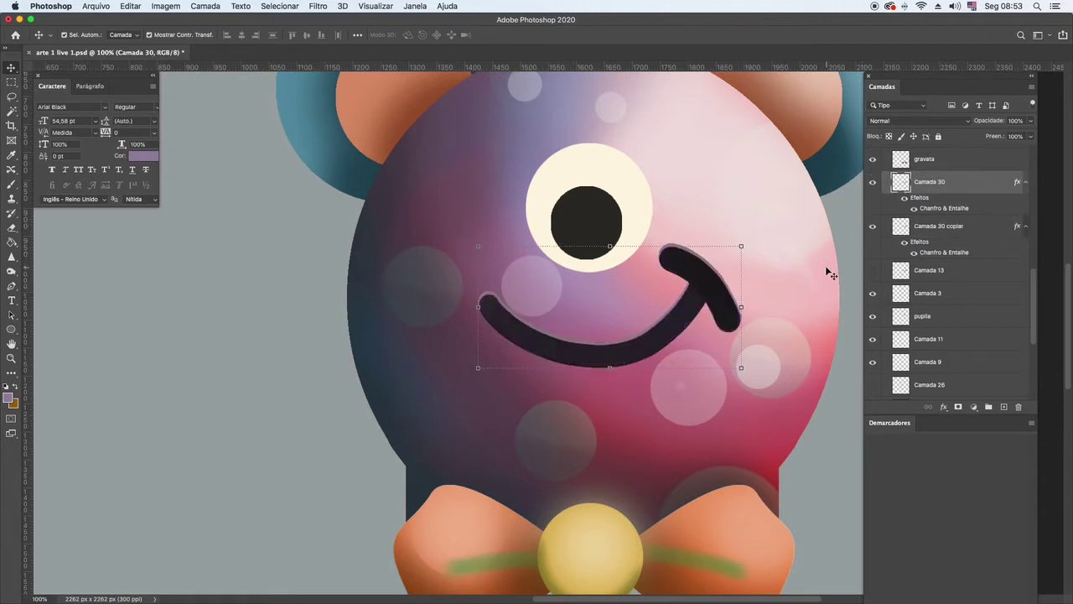
Nudge the purple mouth copy down so it forms a thin edge beneath the black mouth.
{"action": "left_click", "coordinate": [968, 232]}
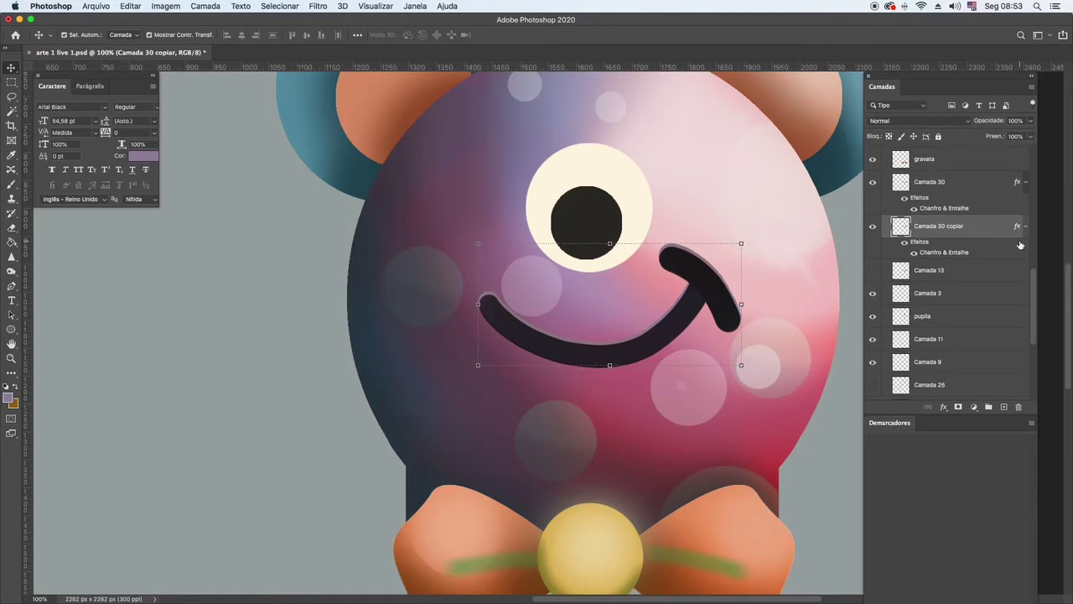
{"action": "key", "text": "Down"}
{"action": "key", "text": "Down"}
{"action": "key", "text": "Down"}
{"action": "key", "text": "Down"}
{"action": "key", "text": "Down"}
{"action": "key", "text": "Down"}
{"action": "key", "text": "Down"}
{"action": "key", "text": "Down"}
{"action": "key", "text": "Down"}
{"action": "key", "text": "Down"}
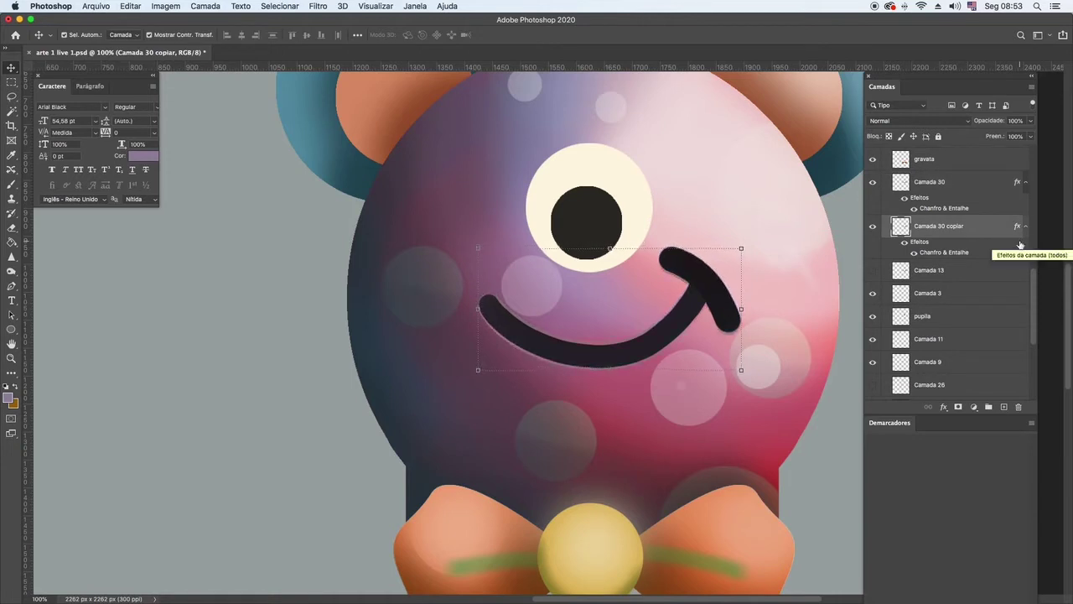
Add a Chanfro & Entalhe layer style to the monster's cream eye white.
{"action": "left_click", "coordinate": [11, 359]}
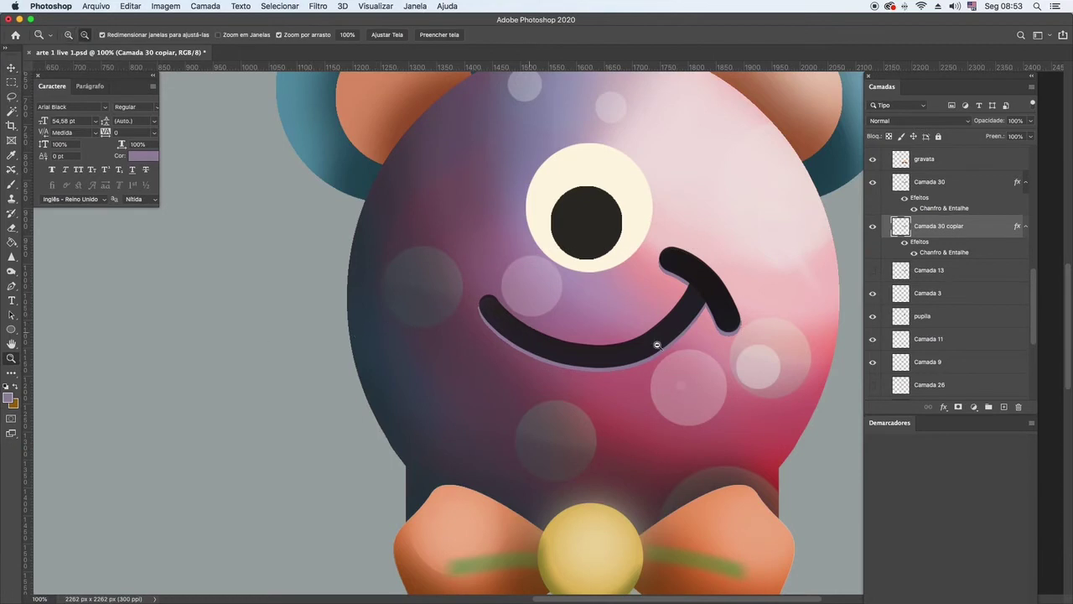
{"action": "left_click", "coordinate": [656, 344], "text": "alt"}
{"action": "left_click", "coordinate": [655, 335], "text": "alt"}
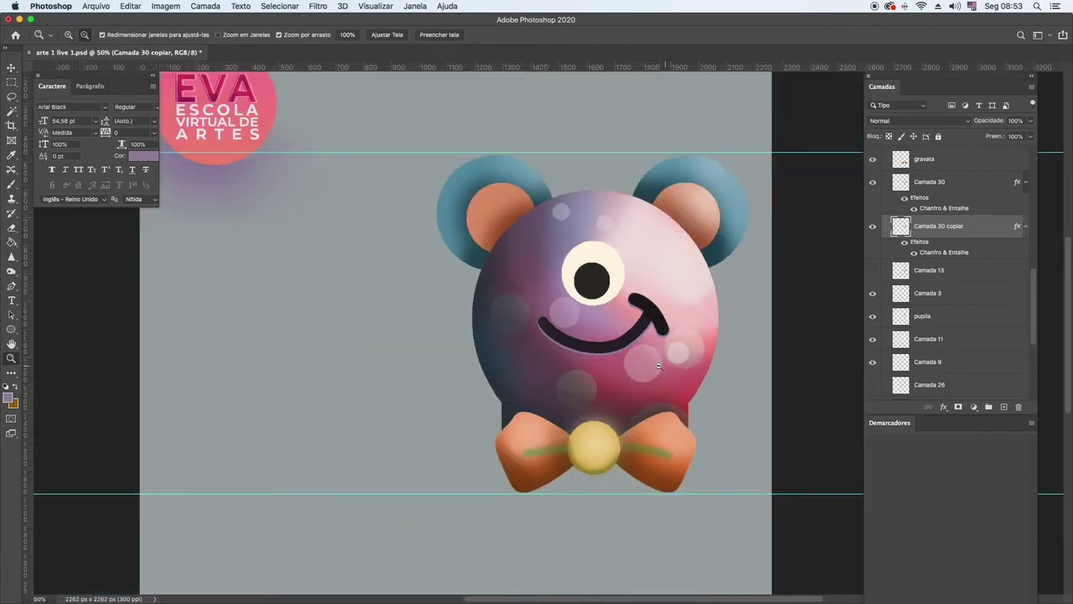
{"action": "left_click", "coordinate": [651, 290]}
{"action": "left_click", "coordinate": [672, 300]}
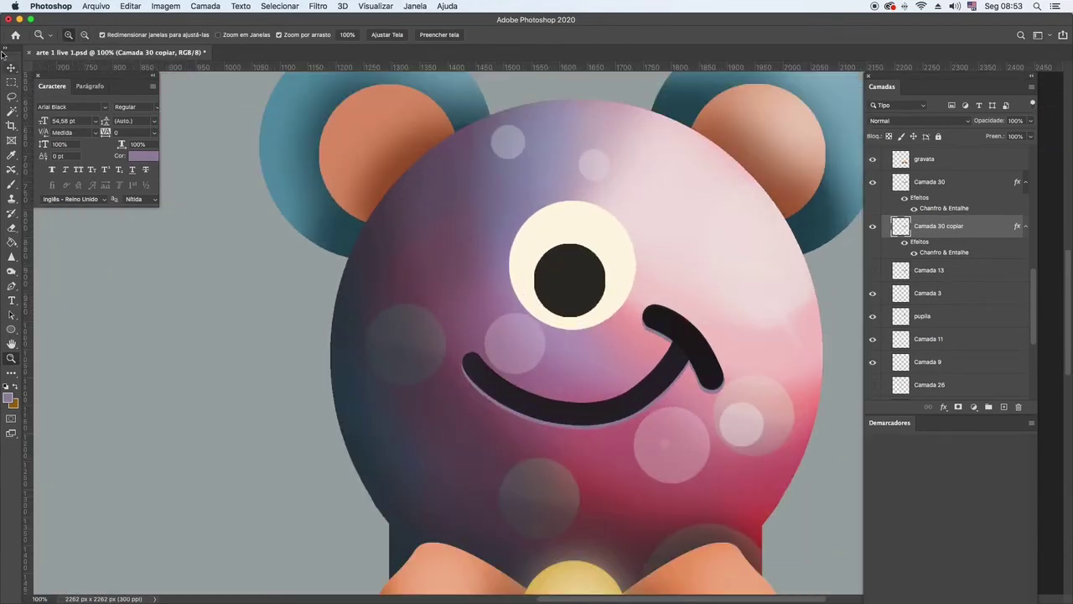
{"action": "left_click", "coordinate": [11, 67]}
{"action": "left_click", "coordinate": [578, 233]}
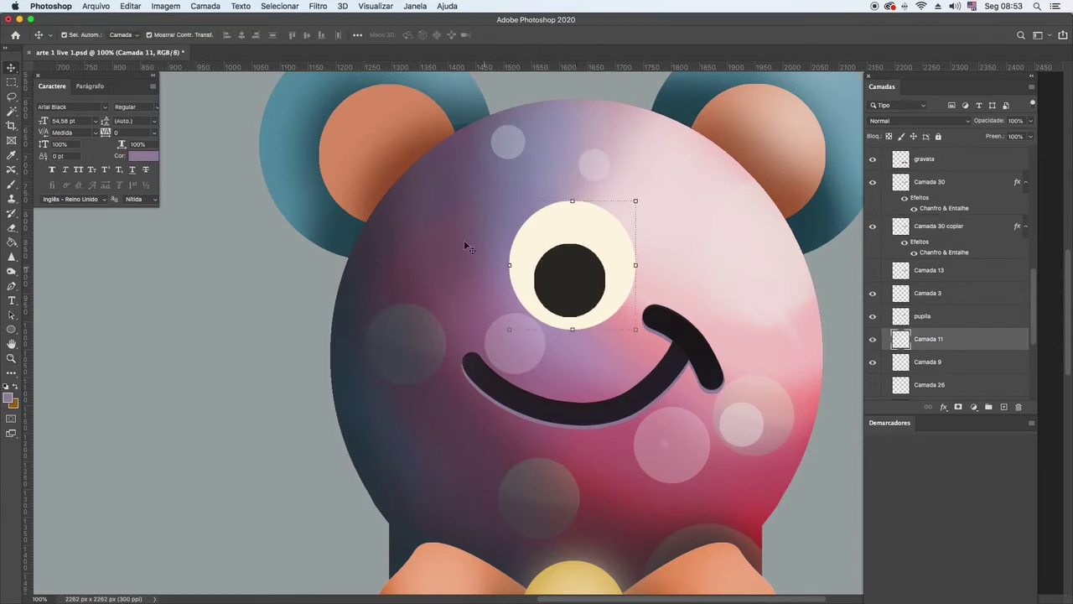
{"action": "left_click", "coordinate": [207, 8]}
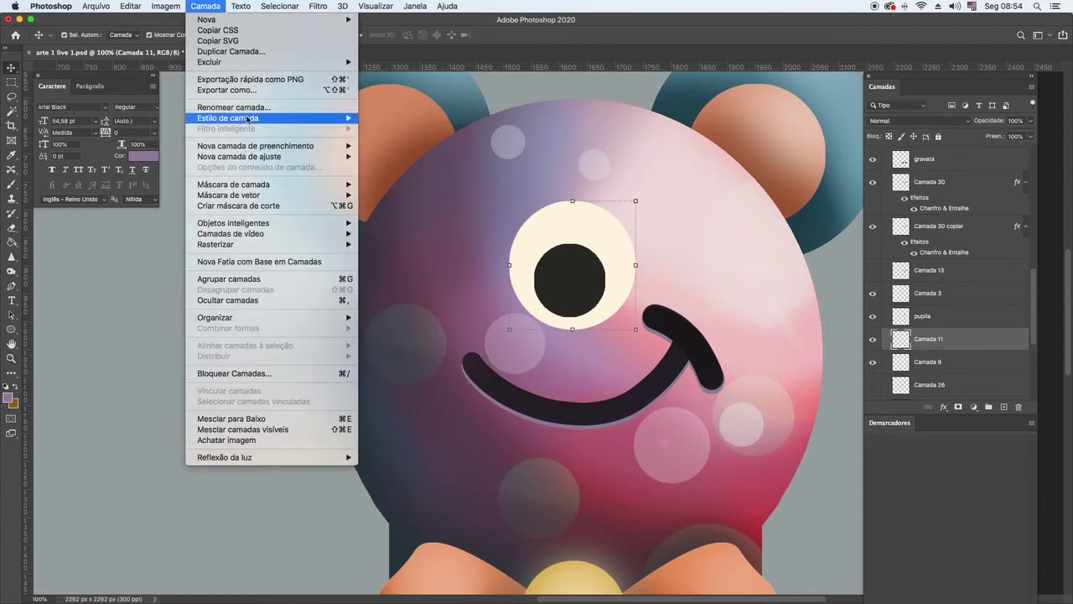
{"action": "mouse_move", "coordinate": [252, 120]}
{"action": "left_click", "coordinate": [638, 192]}
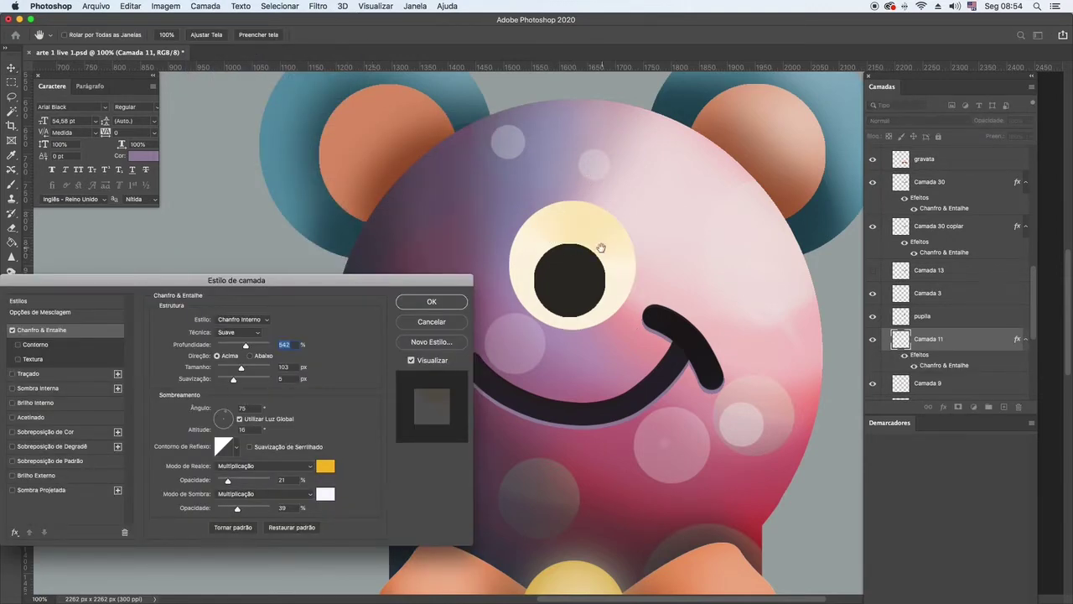
Sample a muted purple from the monster's body as the highlight colour of the eye white's bevel.
{"action": "left_click", "coordinate": [326, 468]}
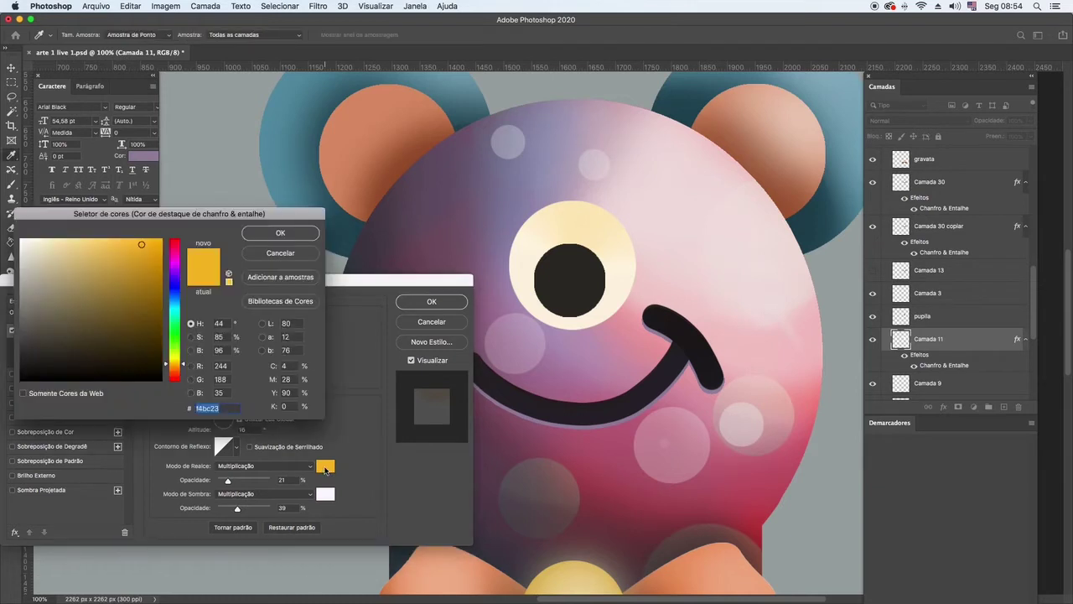
{"action": "left_click", "coordinate": [451, 171]}
{"action": "left_click", "coordinate": [304, 234]}
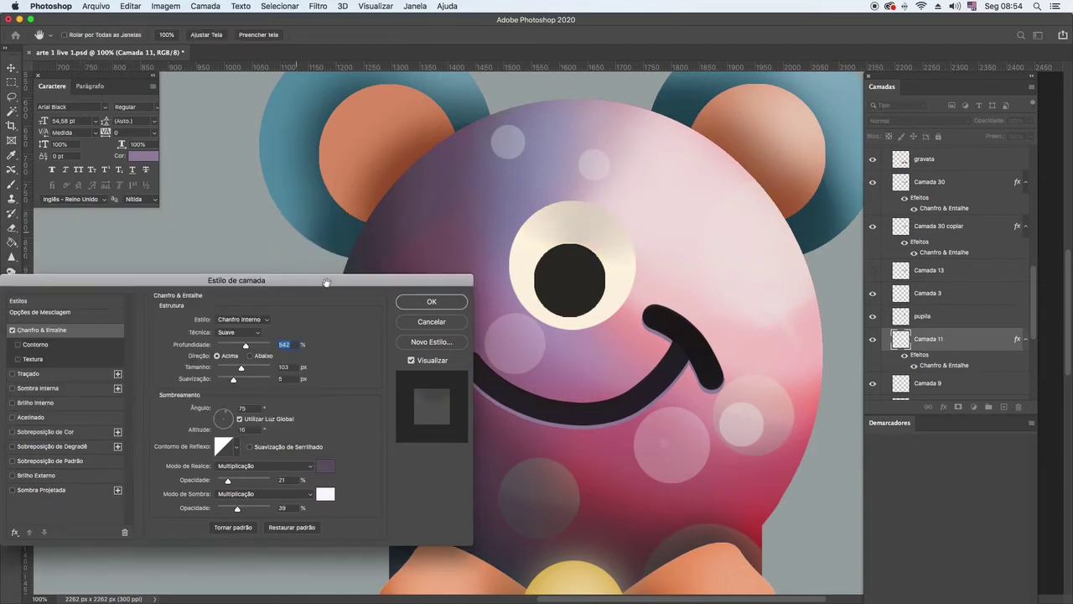
Set the eye white's bevel to 1000% depth, 9 px size and 5 px softening.
{"action": "left_click_drag", "start_coordinate": [245, 347], "coordinate": [221, 370]}
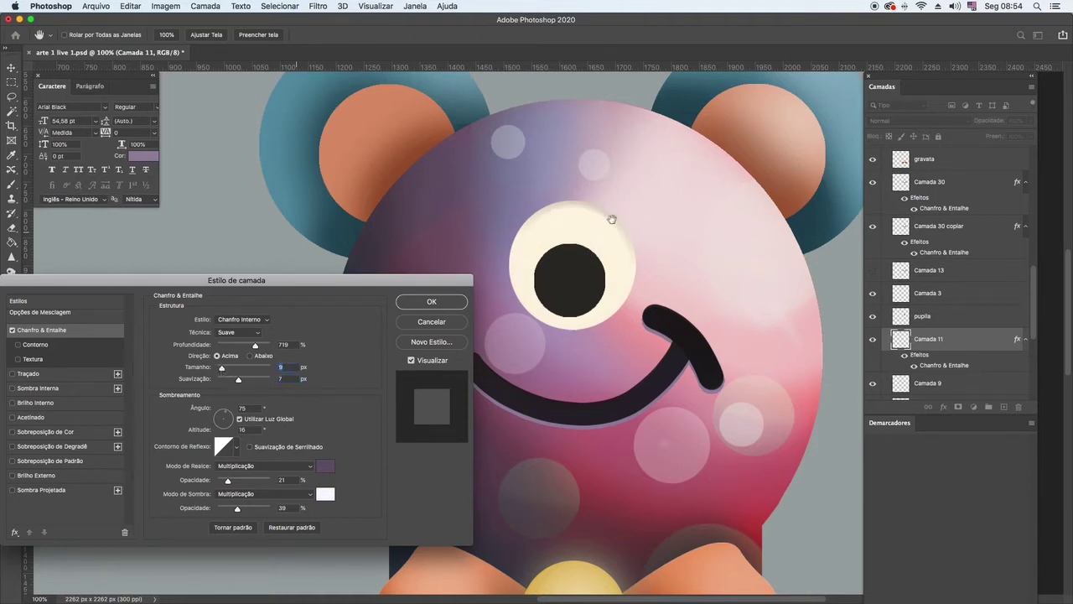
{"action": "left_click_drag", "start_coordinate": [258, 348], "coordinate": [283, 351]}
{"action": "left_click_drag", "start_coordinate": [238, 379], "coordinate": [233, 380]}
Set the highlight colour of the eye white's bevel to very dark purple #2f063c.
{"action": "left_click", "coordinate": [323, 465]}
{"action": "left_click", "coordinate": [90, 327]}
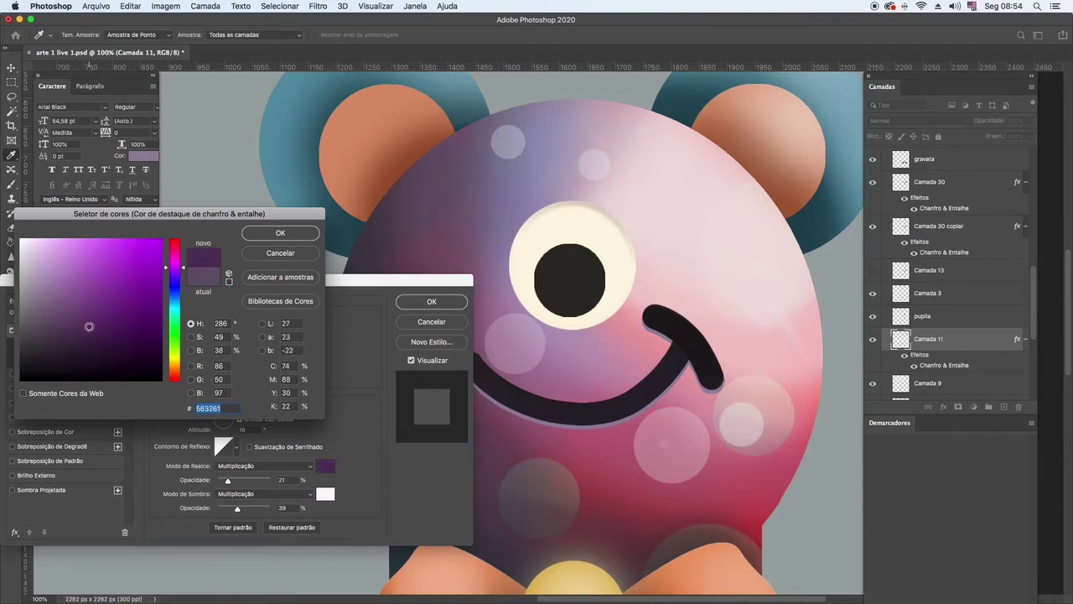
{"action": "left_click", "coordinate": [103, 335]}
{"action": "left_click_drag", "start_coordinate": [103, 335], "coordinate": [119, 332]}
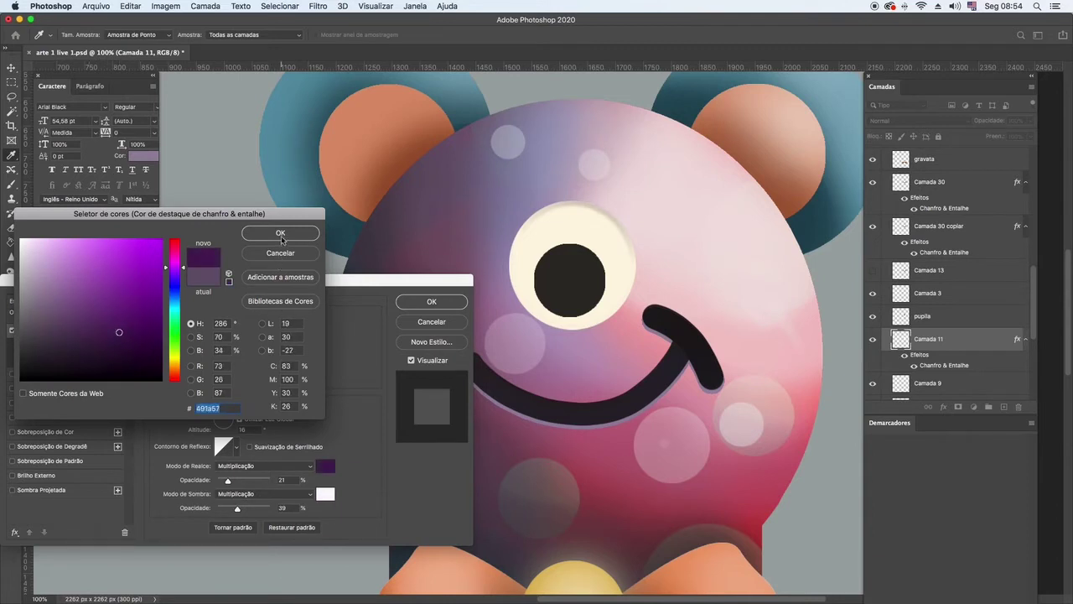
{"action": "left_click", "coordinate": [147, 347]}
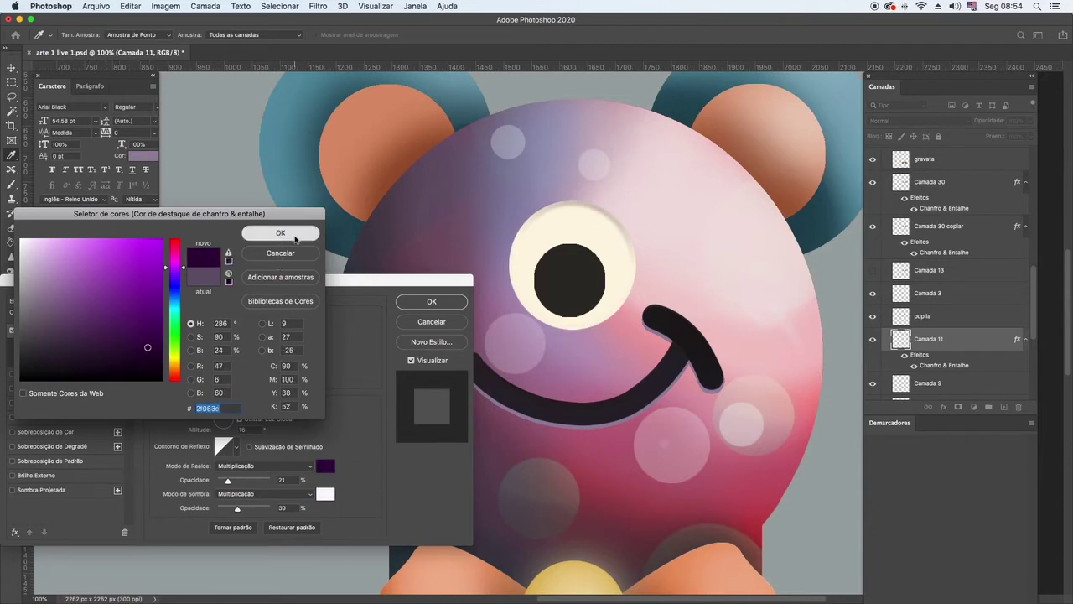
{"action": "left_click", "coordinate": [295, 239]}
Set the eye bevel's highlight opacity to 56%, shadow opacity to 85% and softening to 13 px, and apply the style.
{"action": "left_click_drag", "start_coordinate": [238, 509], "coordinate": [253, 485]}
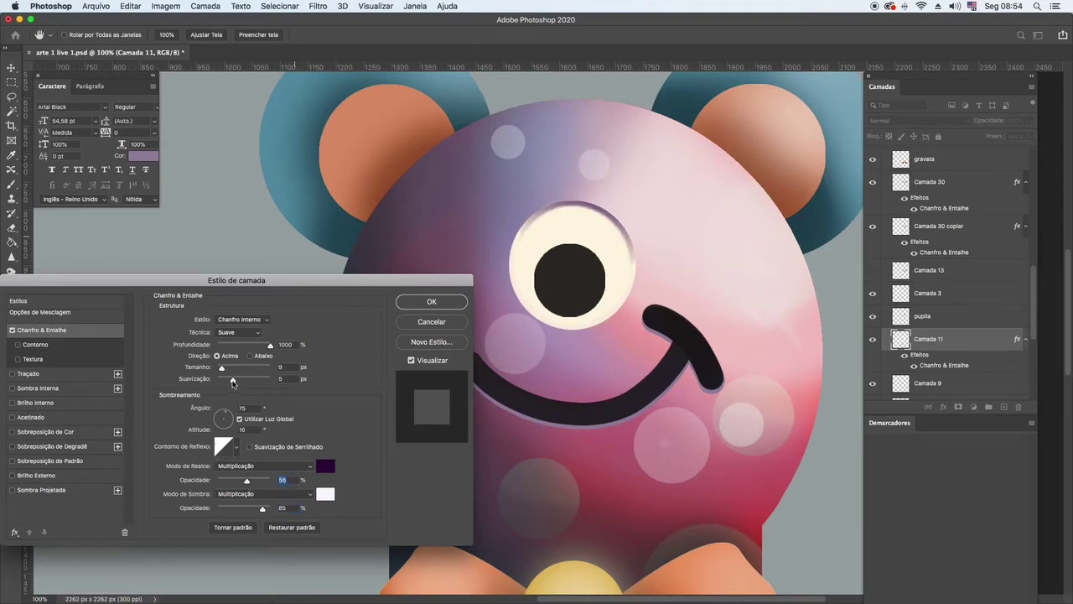
{"action": "left_click_drag", "start_coordinate": [232, 382], "coordinate": [260, 382]}
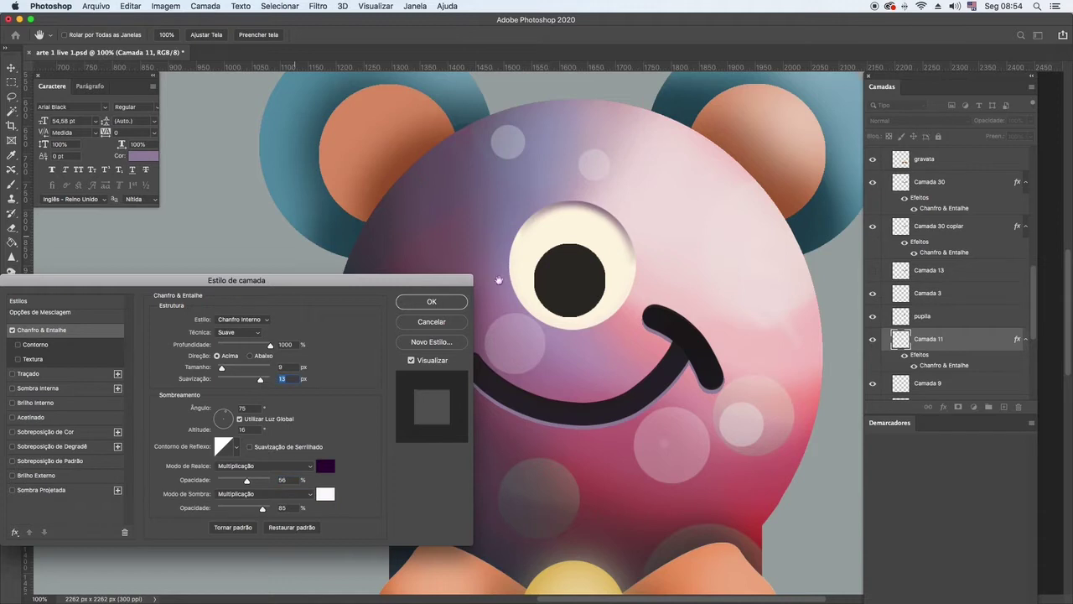
{"action": "left_click", "coordinate": [431, 301]}
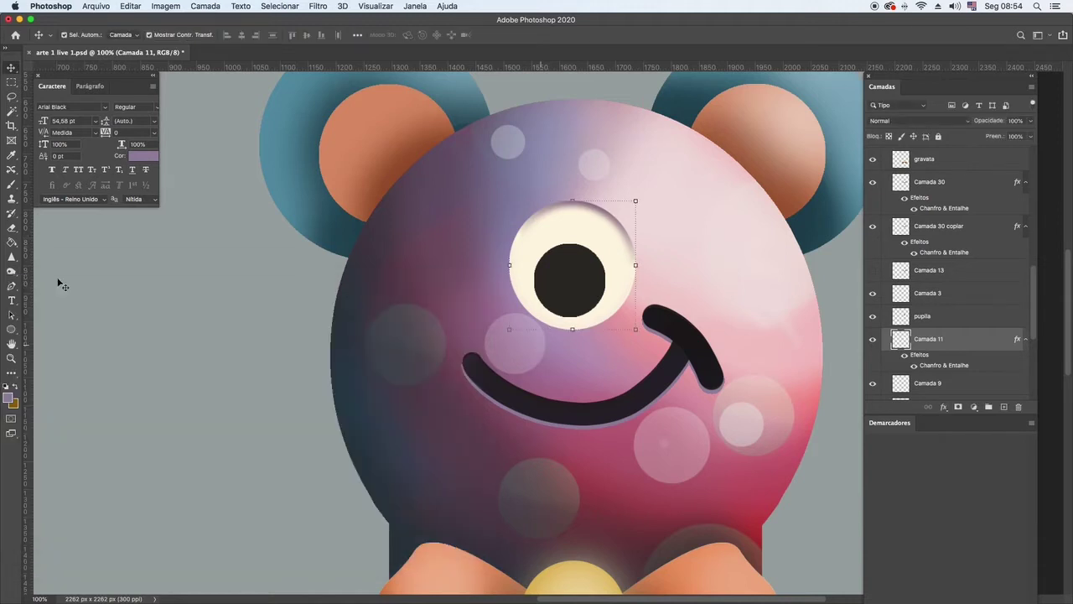
Add a Chanfro & Entalhe layer style to the black pupil.
{"action": "left_click", "coordinate": [11, 358]}
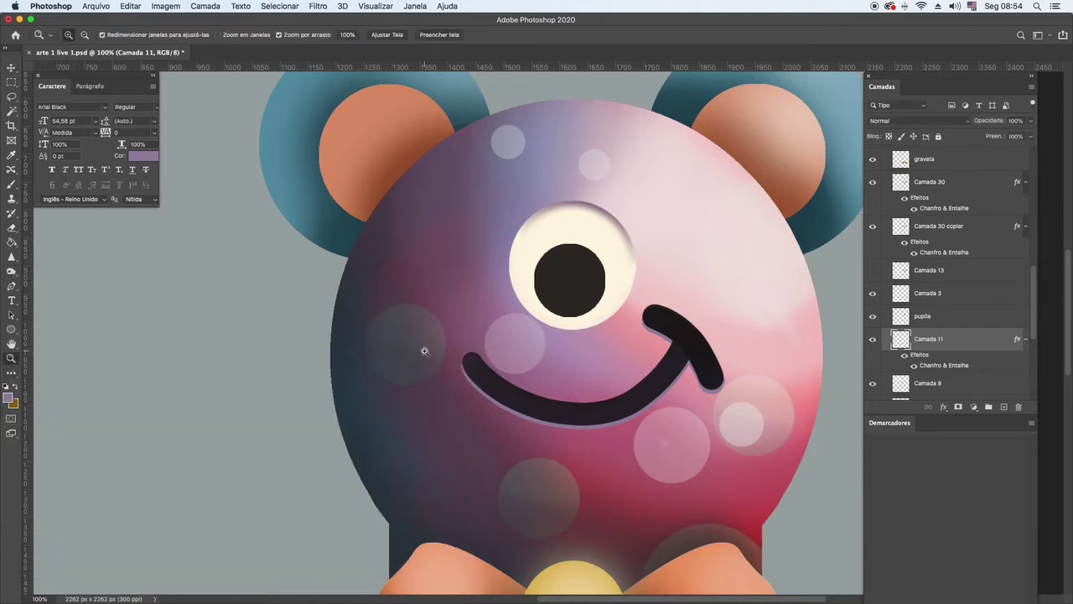
{"action": "key", "text": "alt"}
{"action": "left_click", "coordinate": [626, 372], "text": "alt"}
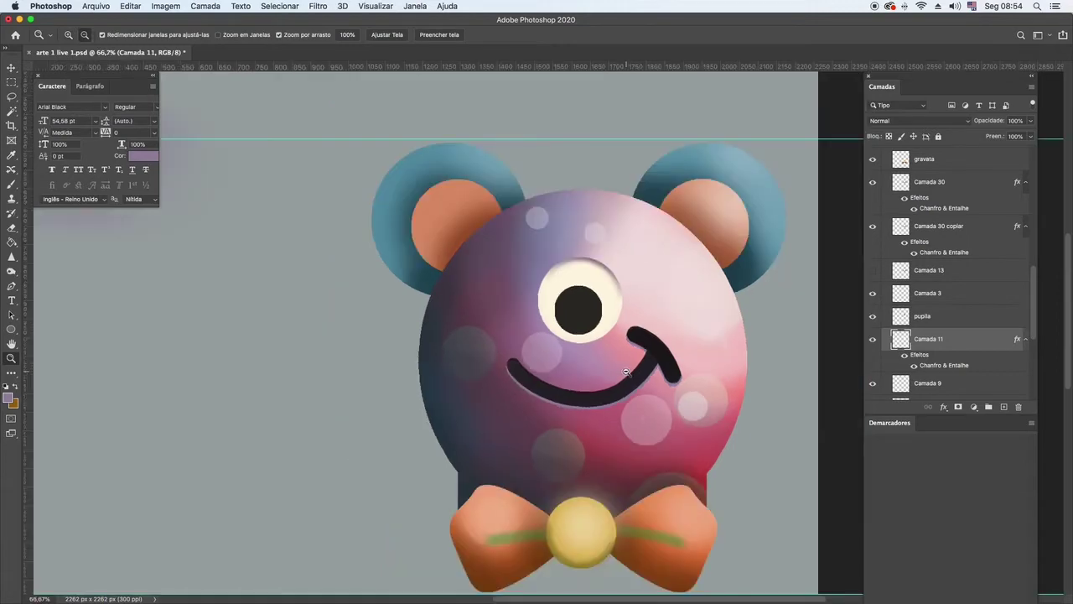
{"action": "left_click", "coordinate": [626, 372], "text": "alt"}
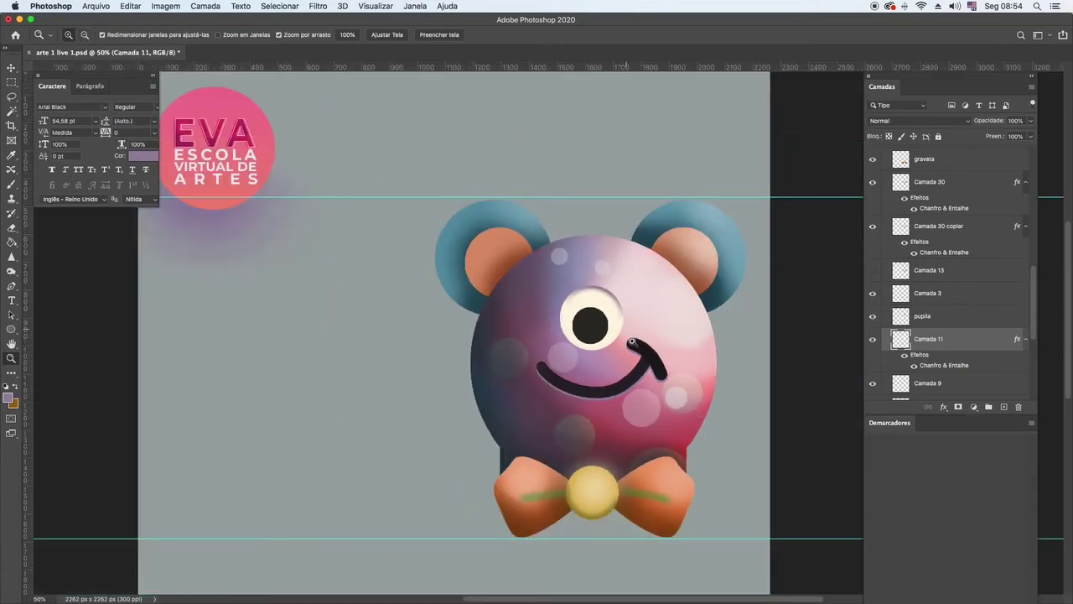
{"action": "left_click", "coordinate": [625, 332]}
{"action": "left_click", "coordinate": [588, 329]}
{"action": "left_click", "coordinate": [587, 334]}
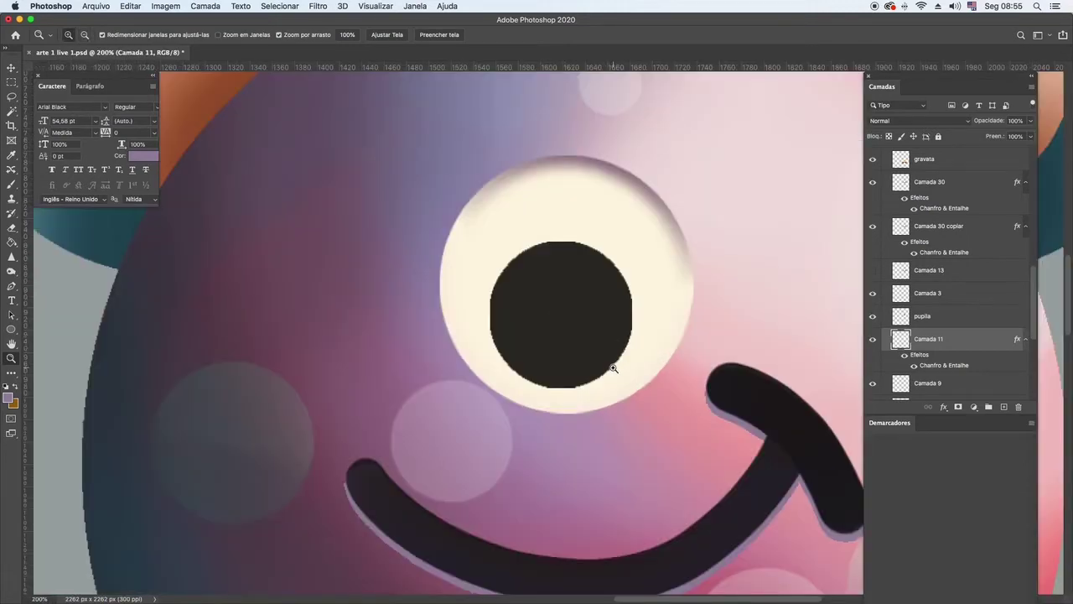
{"action": "left_click", "coordinate": [11, 66]}
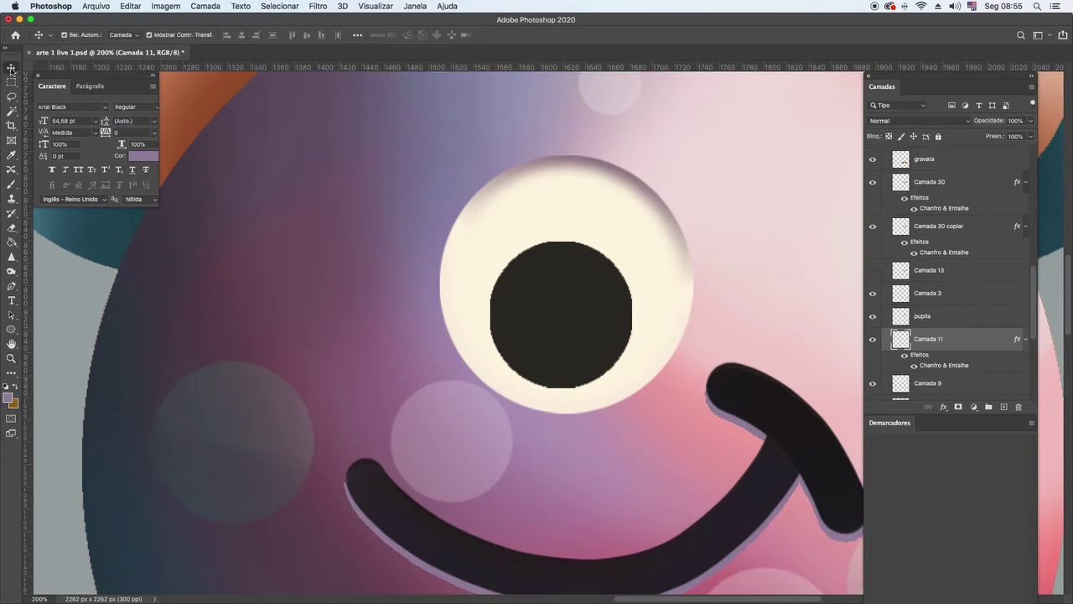
{"action": "left_click", "coordinate": [555, 340]}
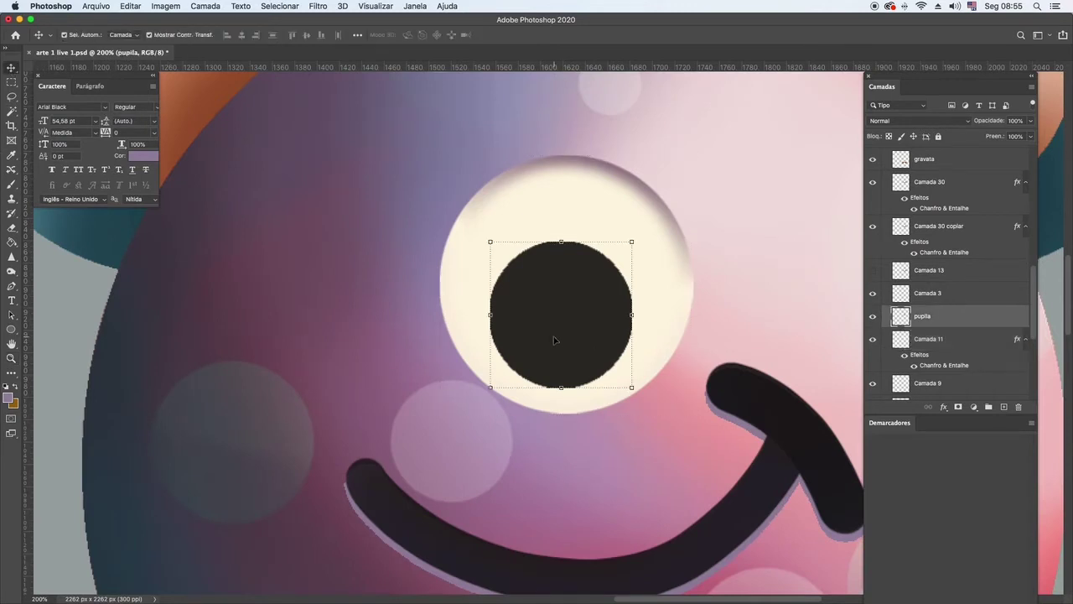
{"action": "left_click", "coordinate": [204, 6]}
{"action": "mouse_move", "coordinate": [252, 118]}
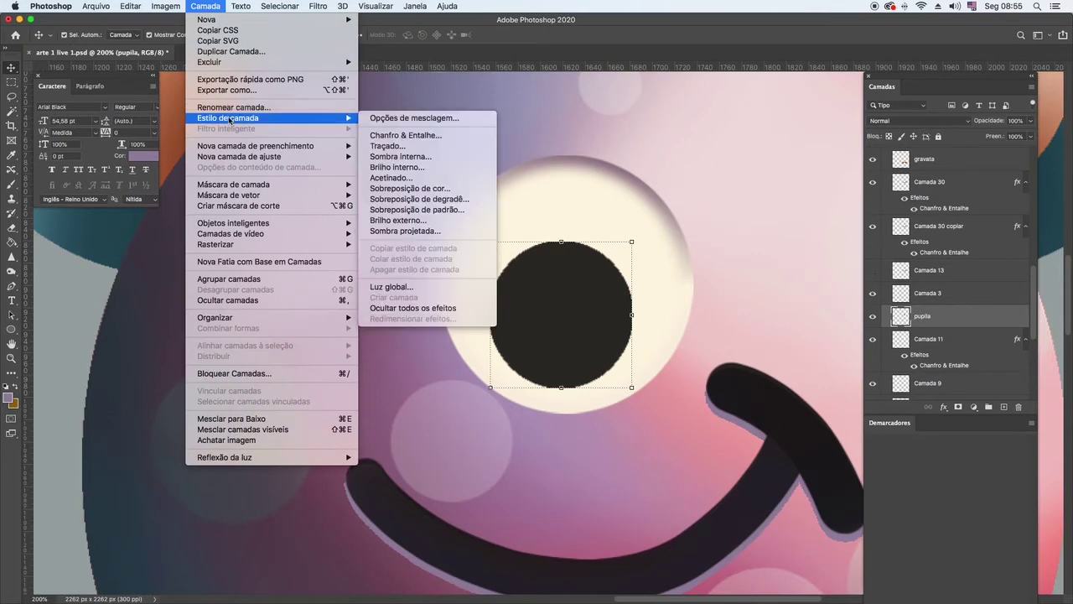
{"action": "left_click", "coordinate": [409, 136]}
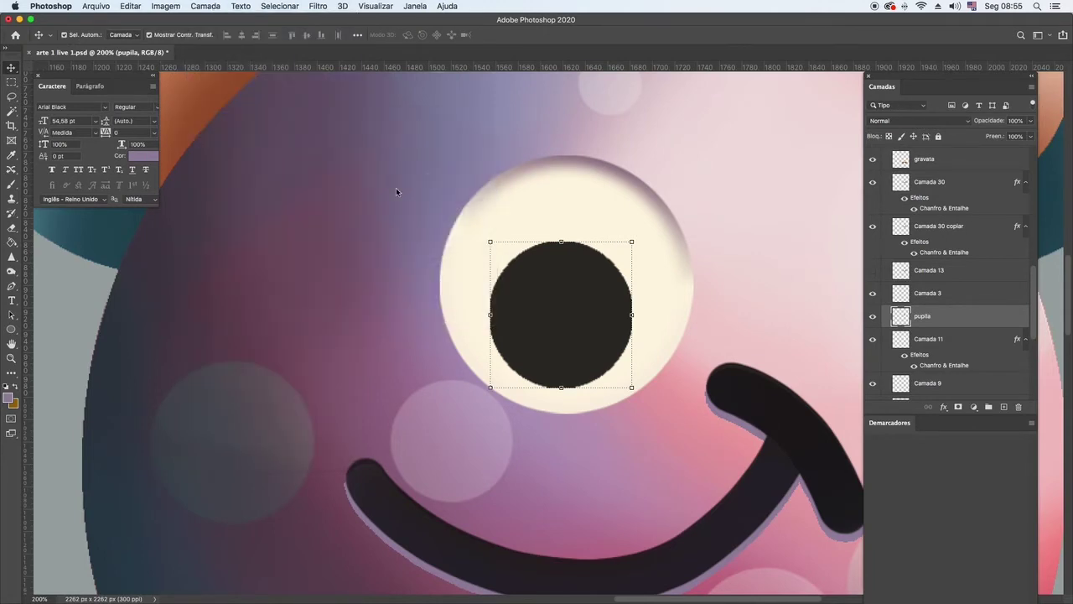
Change the highlight colour of the pupil's bevel to white.
{"action": "left_click", "coordinate": [325, 465]}
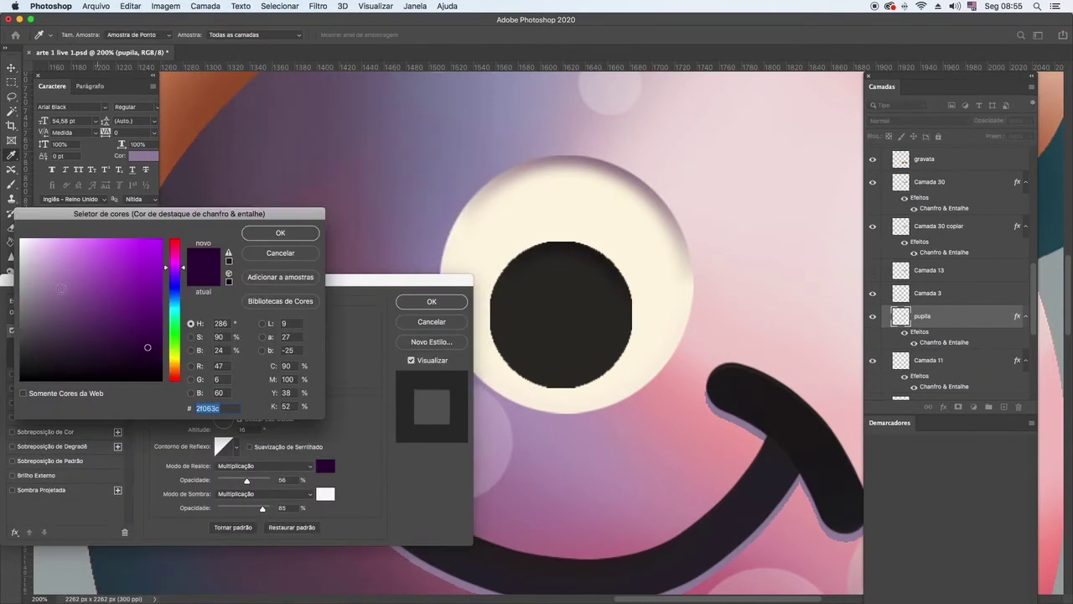
{"action": "left_click_drag", "start_coordinate": [61, 289], "coordinate": [21, 240]}
{"action": "left_click", "coordinate": [293, 242]}
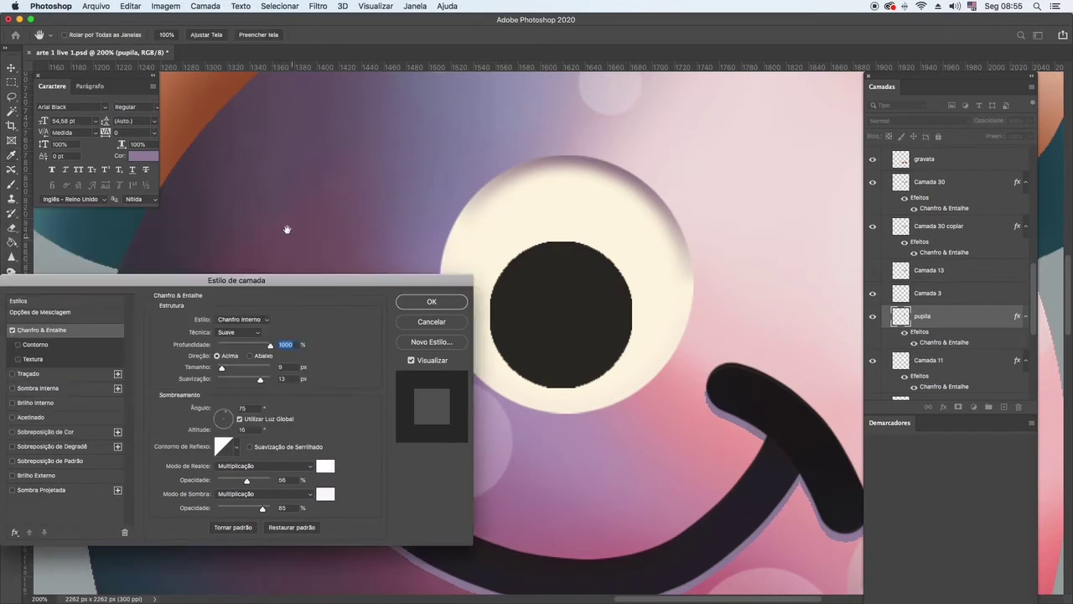
Reduce the depth and softening of the pupil's bevel and apply the layer style.
{"action": "left_click_drag", "start_coordinate": [270, 346], "coordinate": [221, 345]}
{"action": "left_click_drag", "start_coordinate": [260, 380], "coordinate": [230, 380]}
{"action": "left_click", "coordinate": [439, 303]}
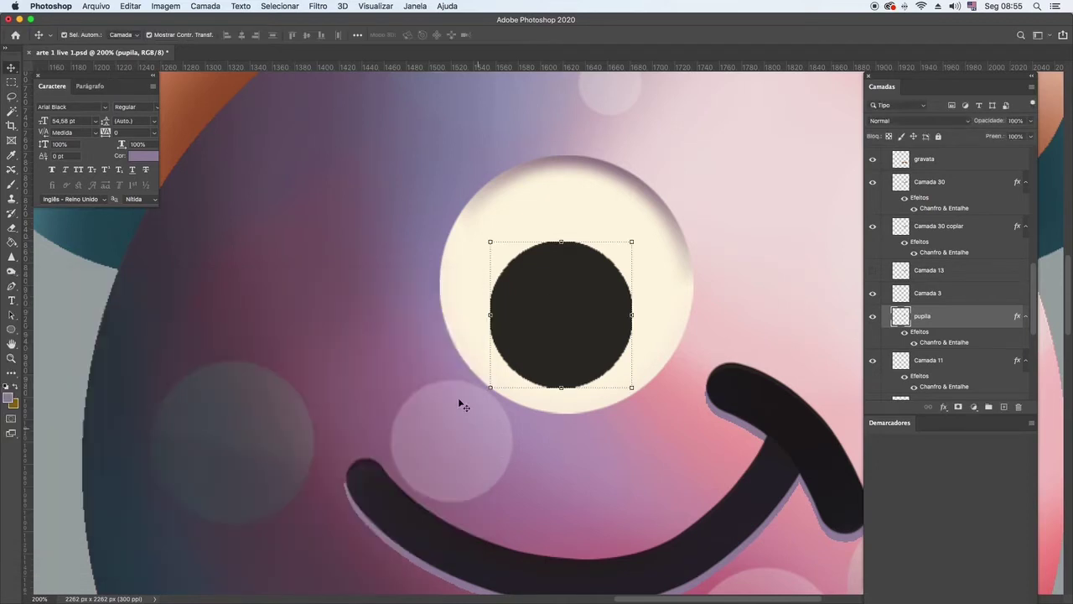
Set the foreground colour to a near-white, f2eff3.
{"action": "left_click", "coordinate": [7, 397]}
{"action": "left_click", "coordinate": [22, 244]}
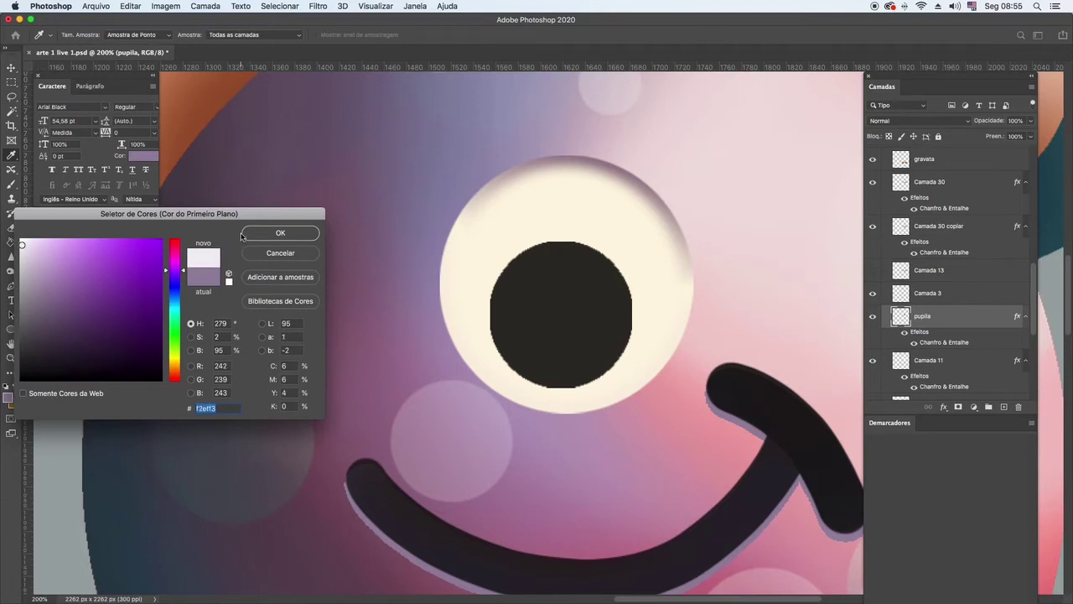
{"action": "left_click", "coordinate": [244, 232]}
{"action": "left_click", "coordinate": [119, 218]}
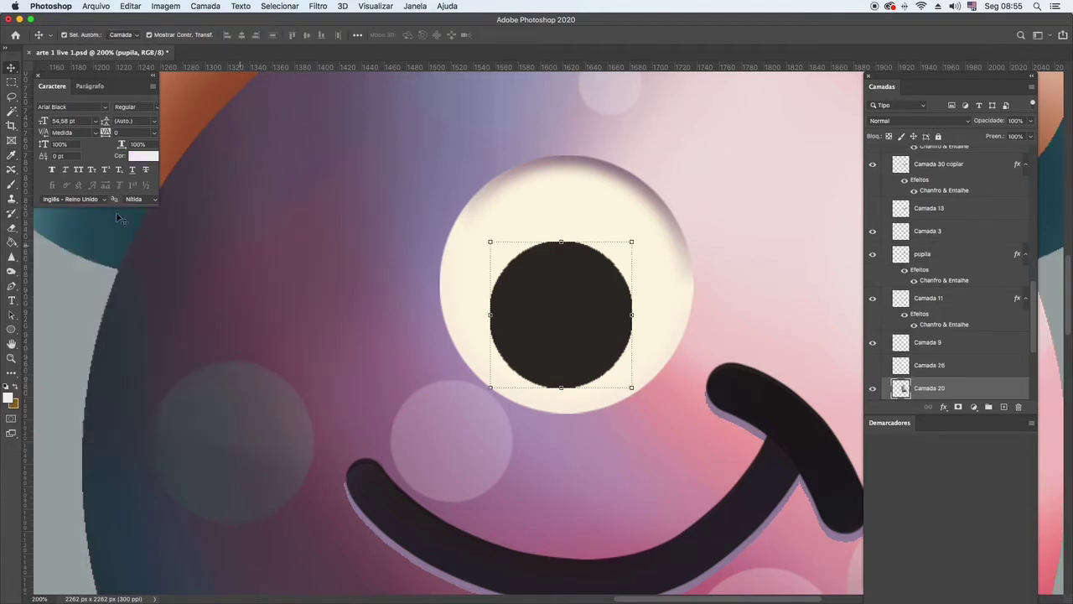
Create a new layer above Camada 29 and paint one soft near-white highlight spot on the pupil with the Brush tool.
{"action": "left_click", "coordinate": [14, 186]}
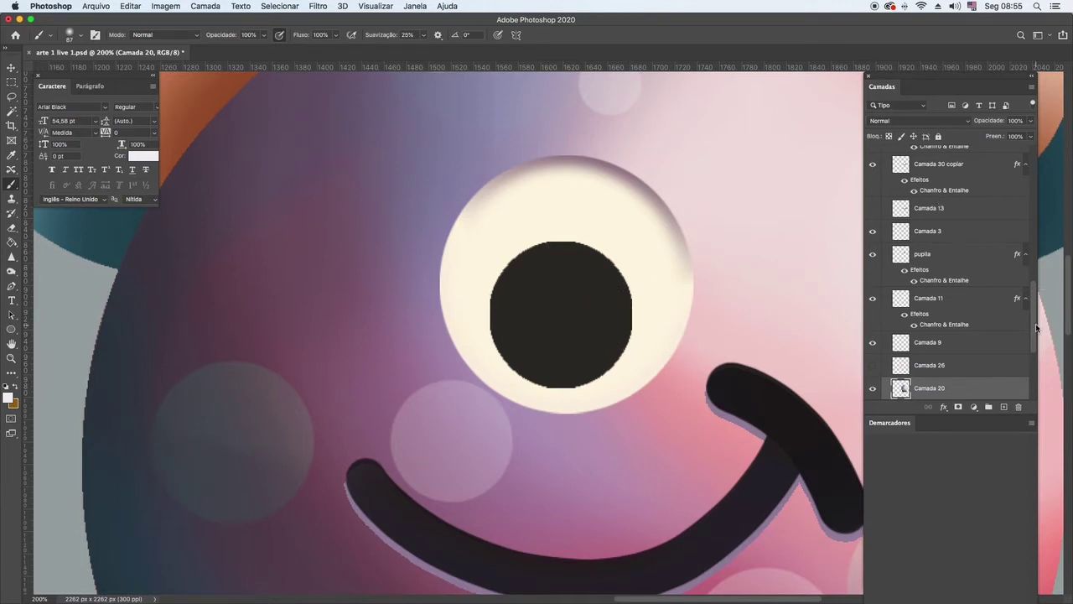
{"action": "left_click_drag", "start_coordinate": [1037, 328], "coordinate": [1035, 185]}
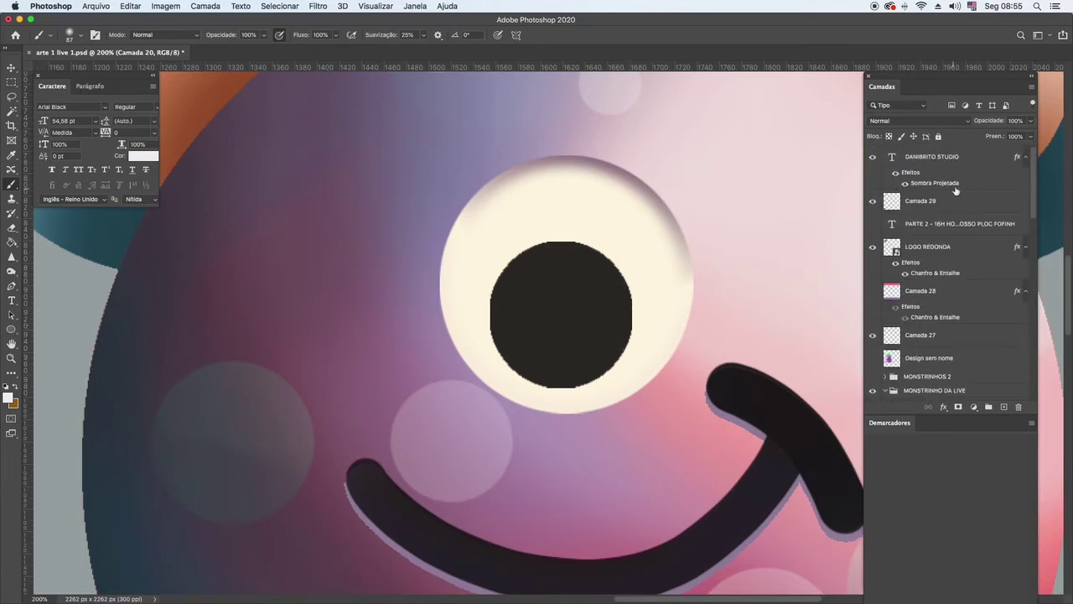
{"action": "left_click", "coordinate": [930, 202]}
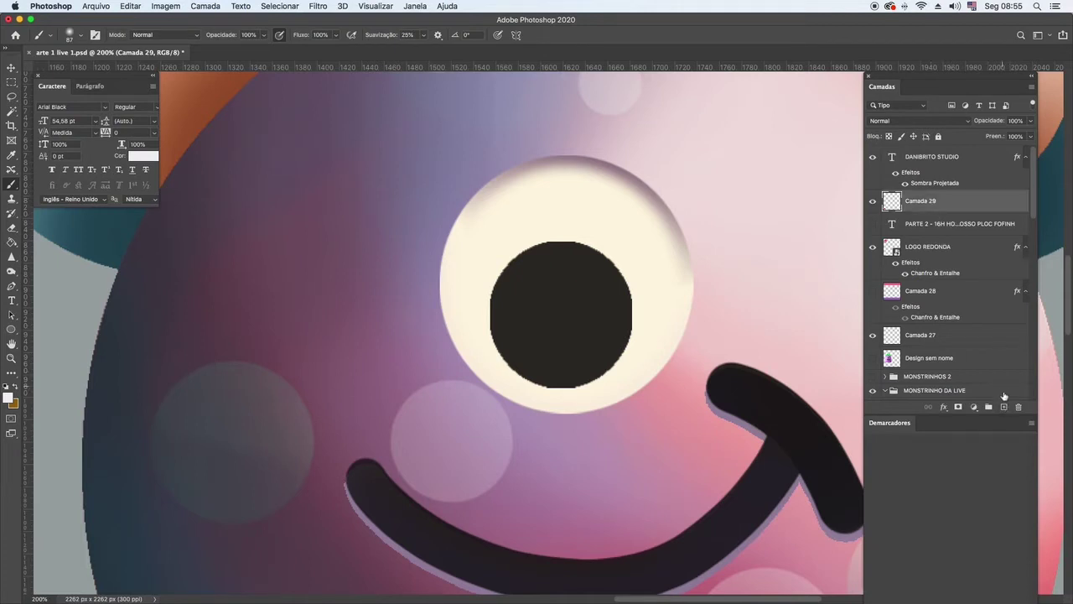
{"action": "left_click", "coordinate": [1006, 407]}
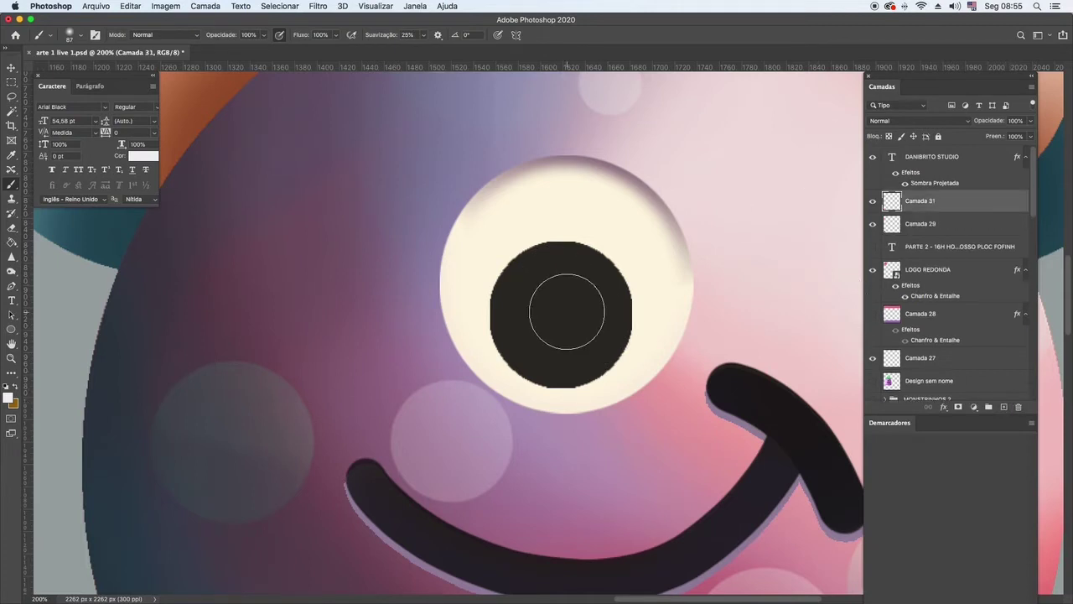
{"action": "left_click", "coordinate": [577, 312]}
Add a Chanfro & Entalhe layer style to the monster's inner ears on the orelhinha rosa layer.
{"action": "left_click", "coordinate": [11, 358]}
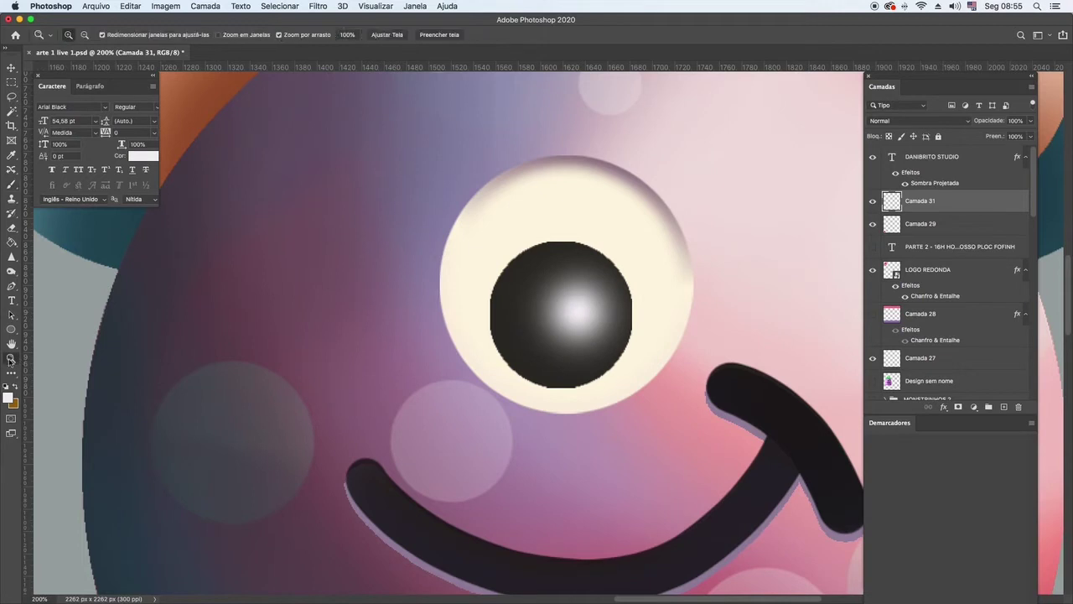
{"action": "left_click", "coordinate": [586, 333], "text": "alt"}
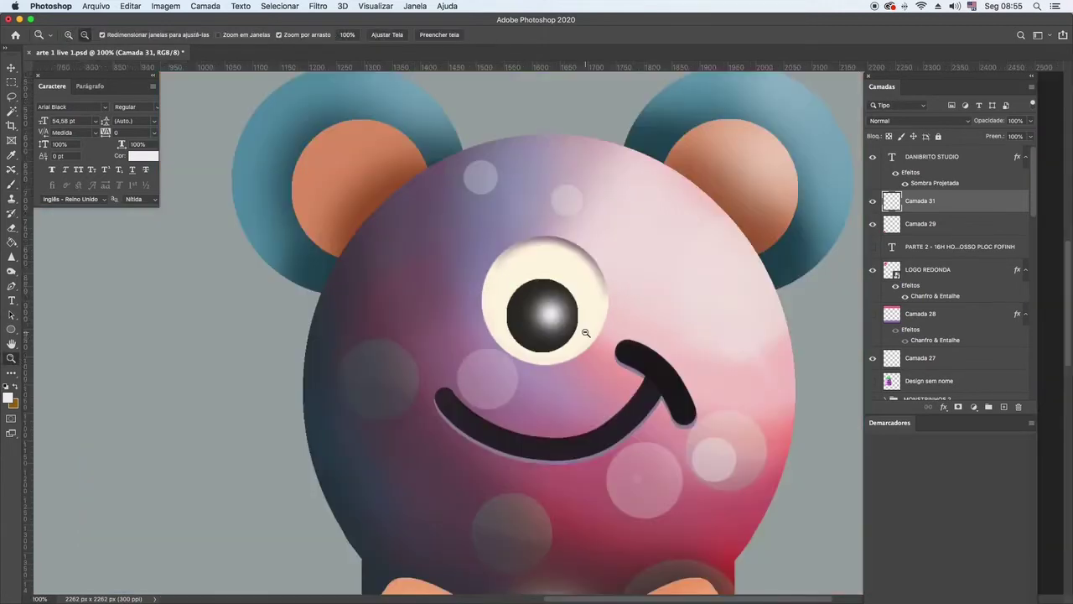
{"action": "left_click", "coordinate": [586, 334], "text": "alt"}
{"action": "left_click", "coordinate": [586, 334], "text": "alt"}
{"action": "left_click", "coordinate": [712, 252], "text": "alt"}
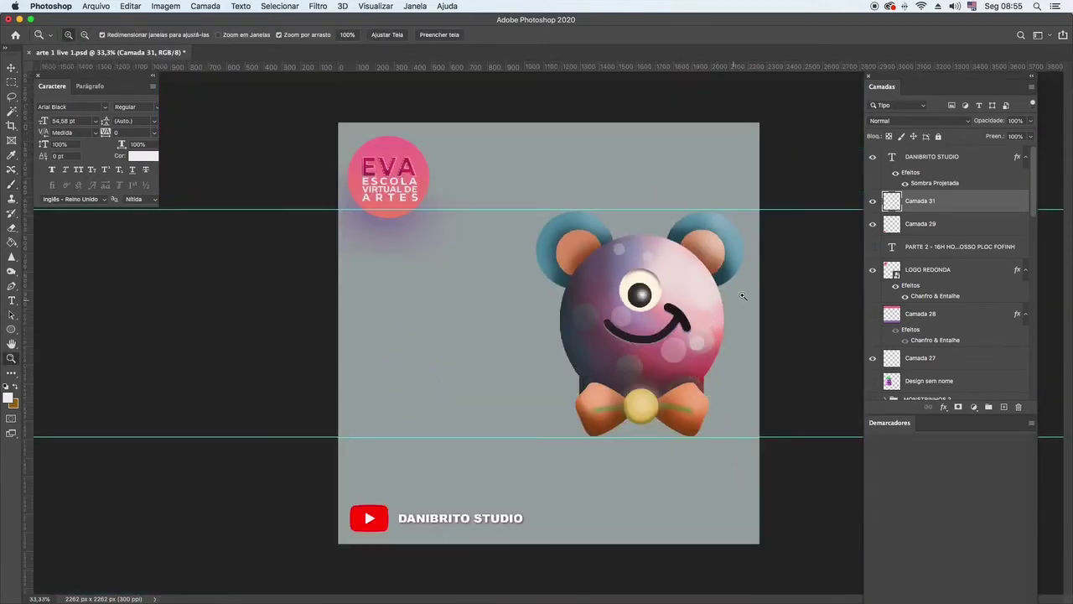
{"action": "left_click", "coordinate": [13, 68]}
{"action": "left_click", "coordinate": [720, 249]}
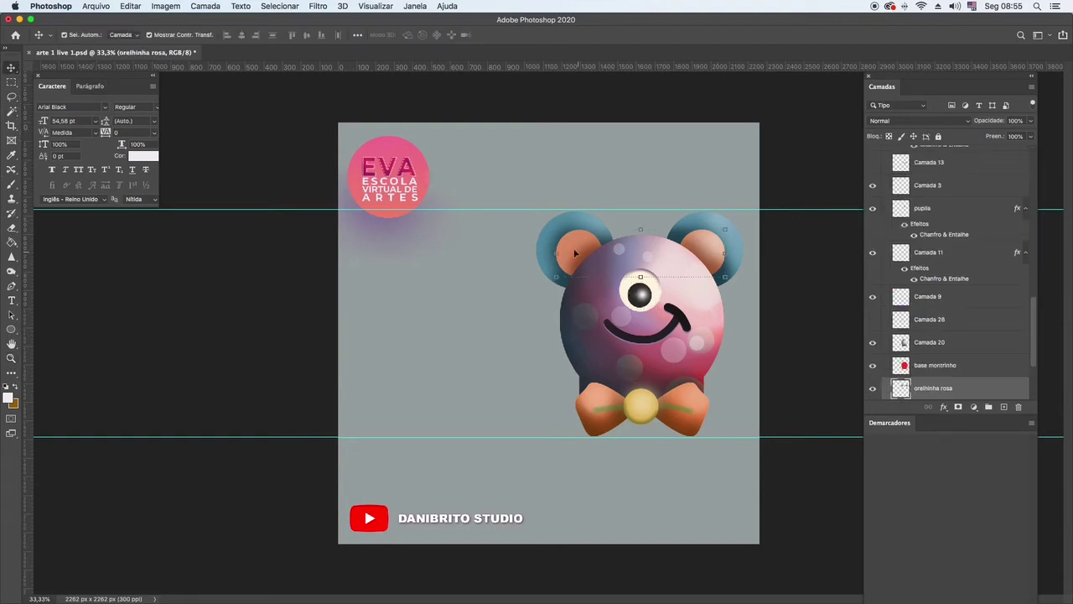
{"action": "left_click", "coordinate": [210, 8]}
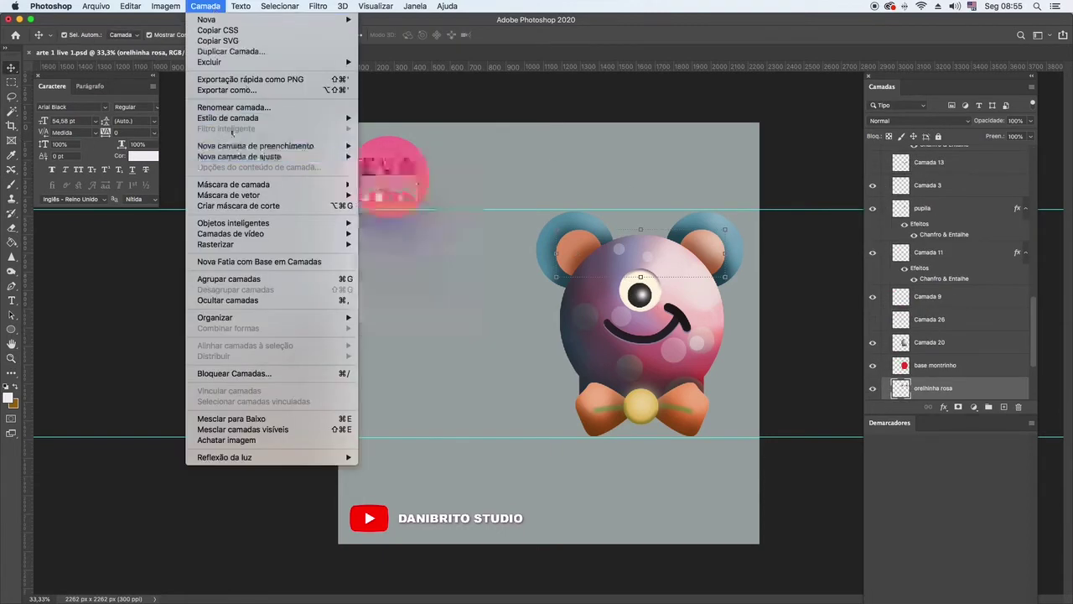
{"action": "mouse_move", "coordinate": [237, 122]}
{"action": "left_click", "coordinate": [405, 136]}
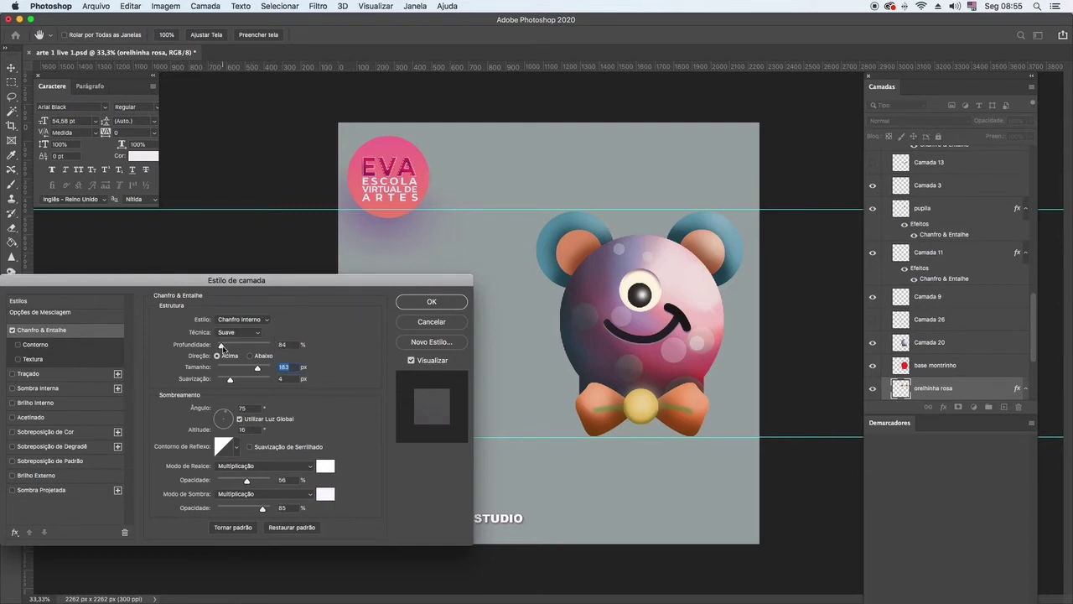
Adjust the depth, size and softening of the inner-ear bevel and apply the layer style.
{"action": "left_click", "coordinate": [254, 345]}
{"action": "left_click_drag", "start_coordinate": [240, 368], "coordinate": [217, 382]}
{"action": "left_click", "coordinate": [429, 305]}
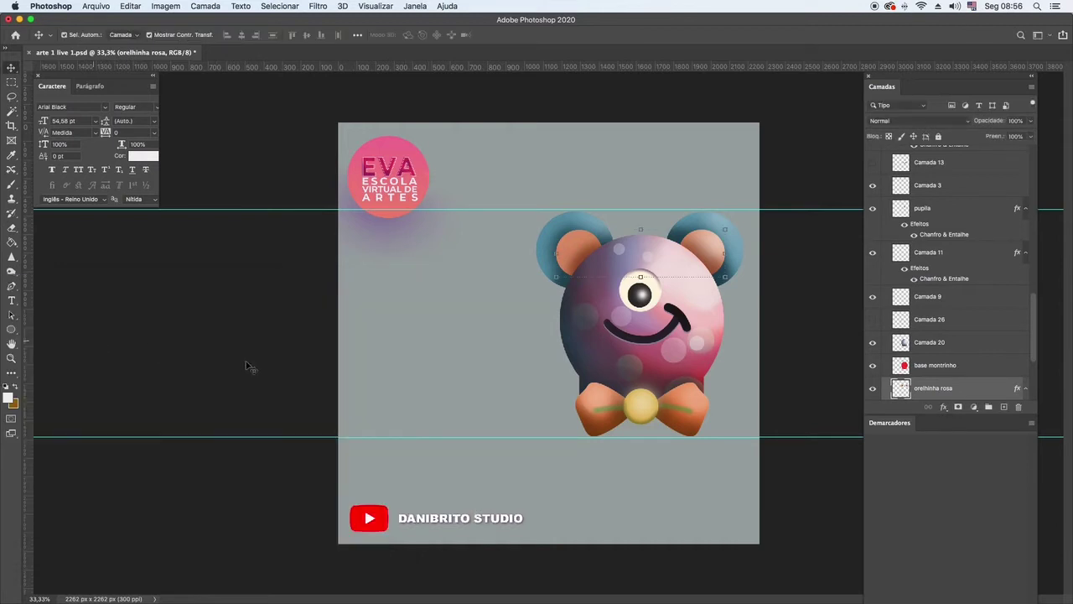
Add a Sombra Projetada to the inner ears with a distance of 21 px and a size of 73 px.
{"action": "left_click", "coordinate": [11, 359]}
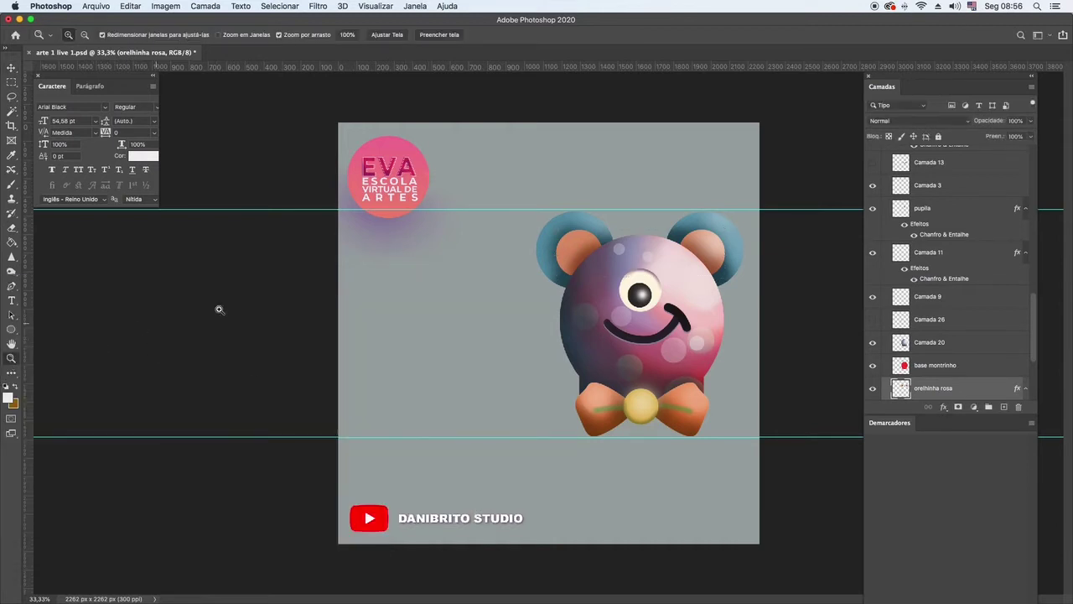
{"action": "left_click", "coordinate": [736, 260]}
{"action": "key", "text": "v"}
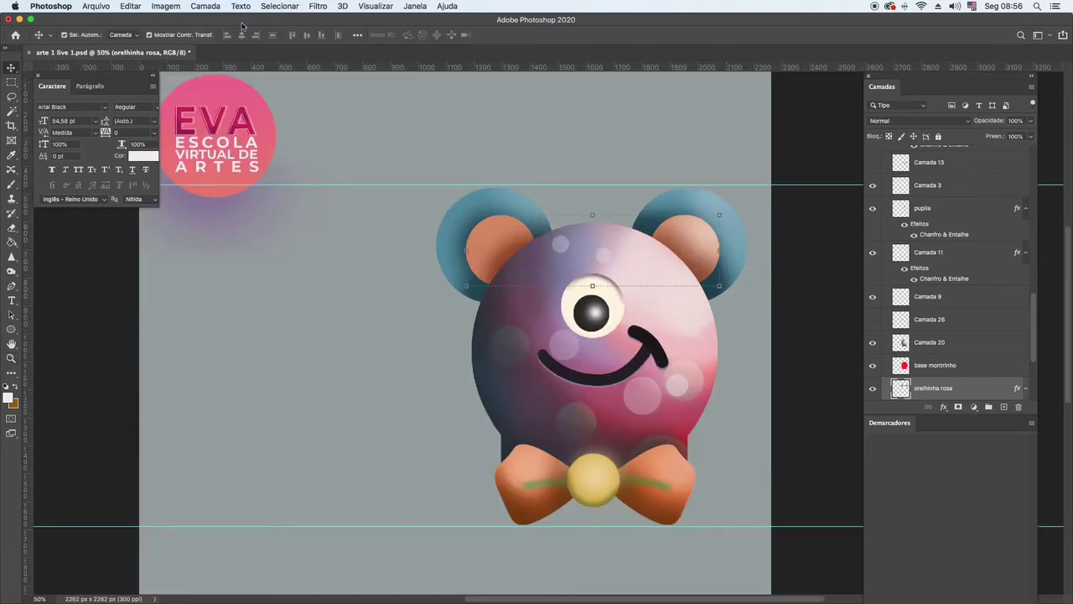
{"action": "left_click", "coordinate": [205, 6]}
{"action": "mouse_move", "coordinate": [246, 118]}
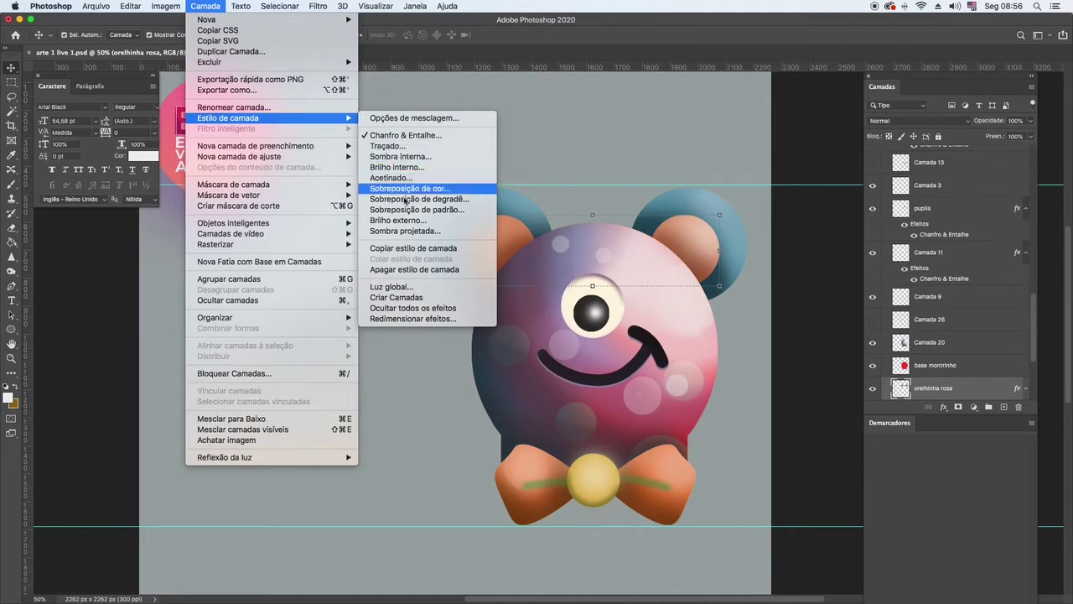
{"action": "left_click", "coordinate": [412, 232]}
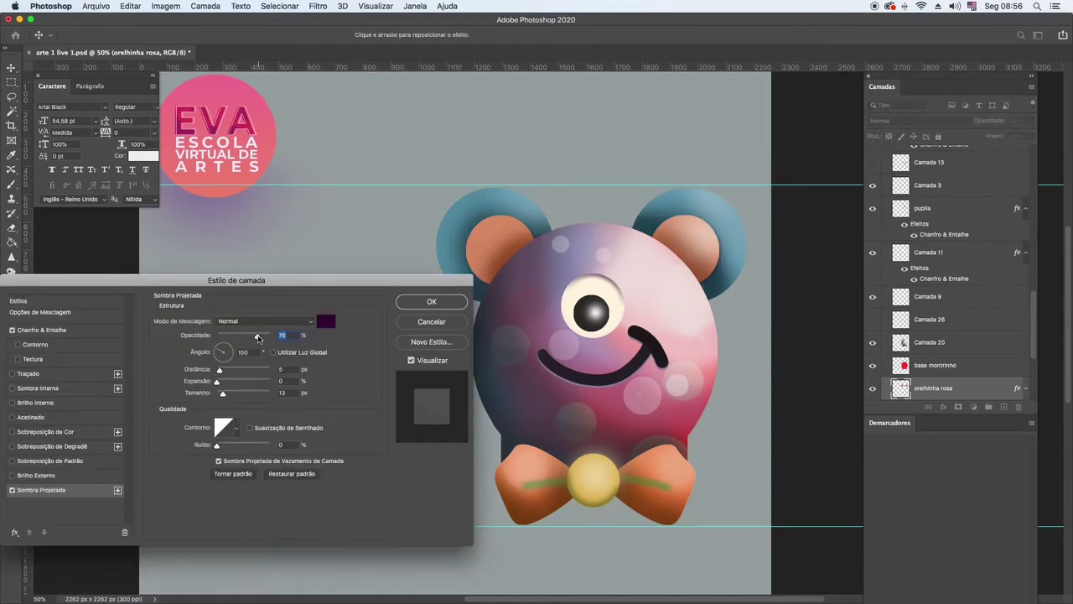
{"action": "left_click_drag", "start_coordinate": [218, 371], "coordinate": [239, 398]}
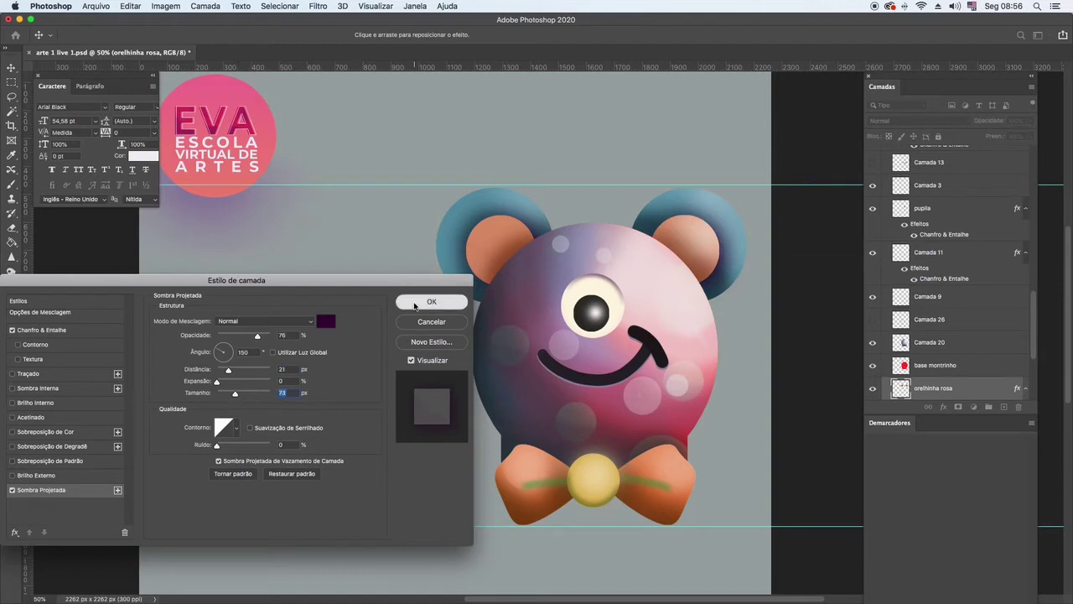
{"action": "left_click", "coordinate": [428, 302]}
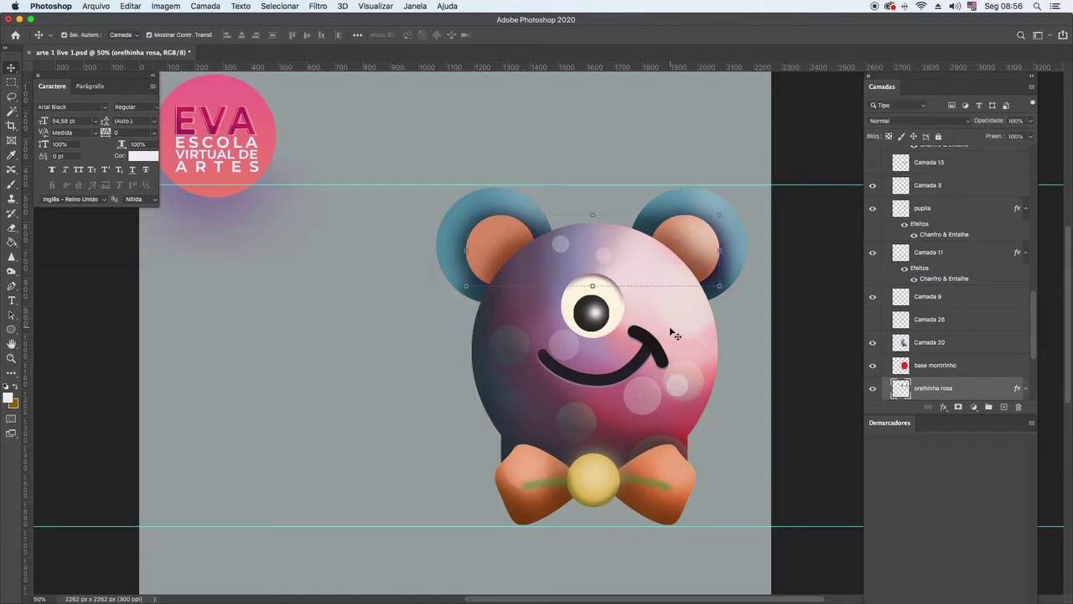
{"action": "left_click", "coordinate": [574, 312]}
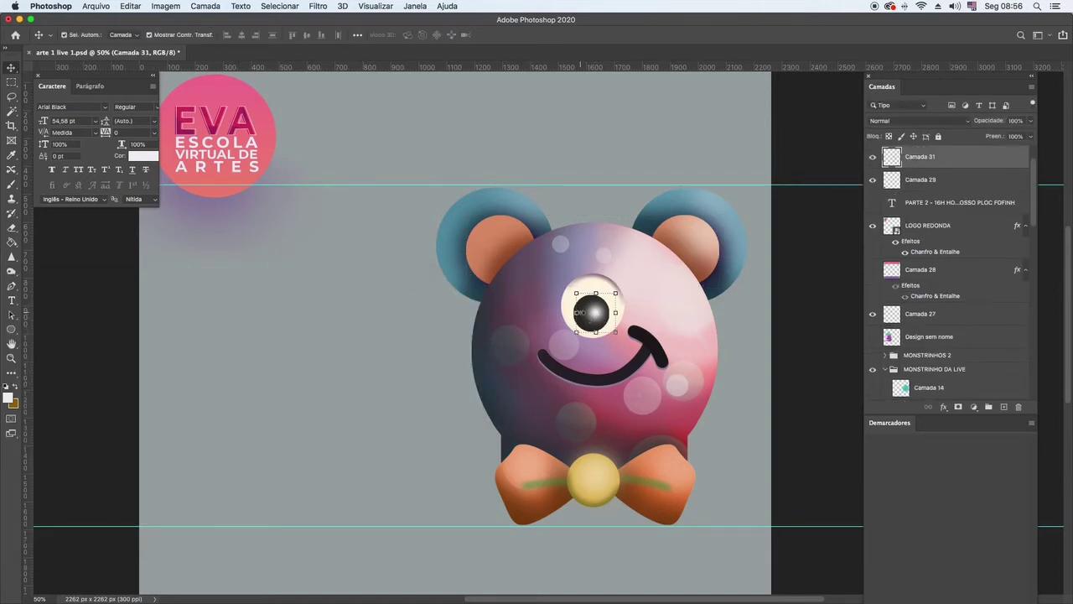
{"action": "key", "text": "super+t"}
{"action": "key", "text": "Return"}
Warp the outer edges of both blue ears into a wavy outline with the Dissolver filter, using a brush size of 305.
{"action": "left_click", "coordinate": [482, 207]}
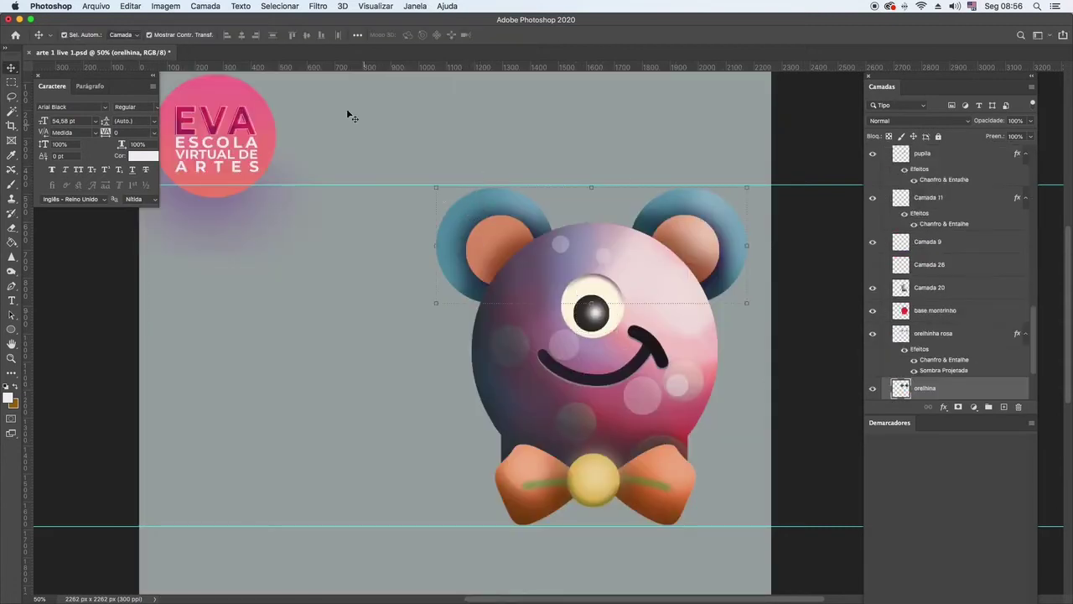
{"action": "left_click", "coordinate": [317, 7]}
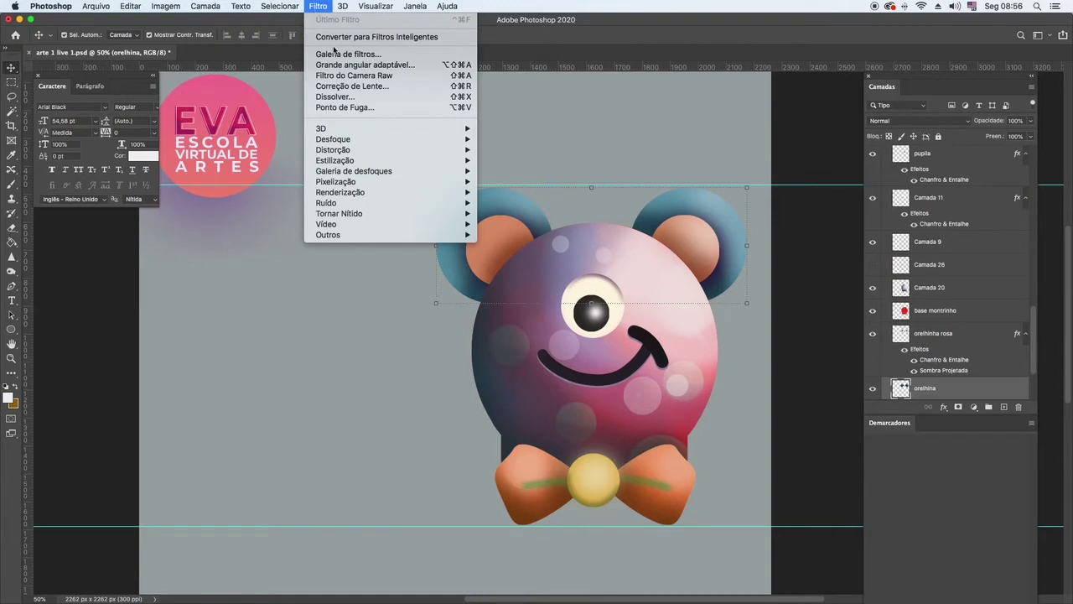
{"action": "left_click", "coordinate": [332, 96]}
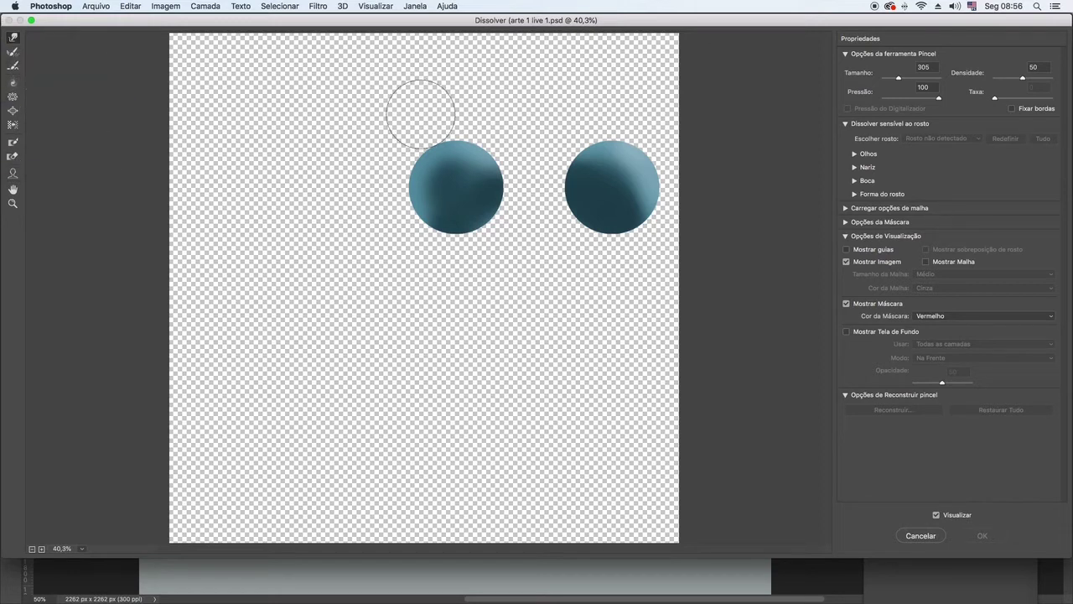
{"action": "mouse_move", "coordinate": [431, 173]}
{"action": "left_mouse_down"}
{"action": "mouse_move", "coordinate": [412, 148]}
{"action": "mouse_move", "coordinate": [428, 147]}
{"action": "left_mouse_up"}
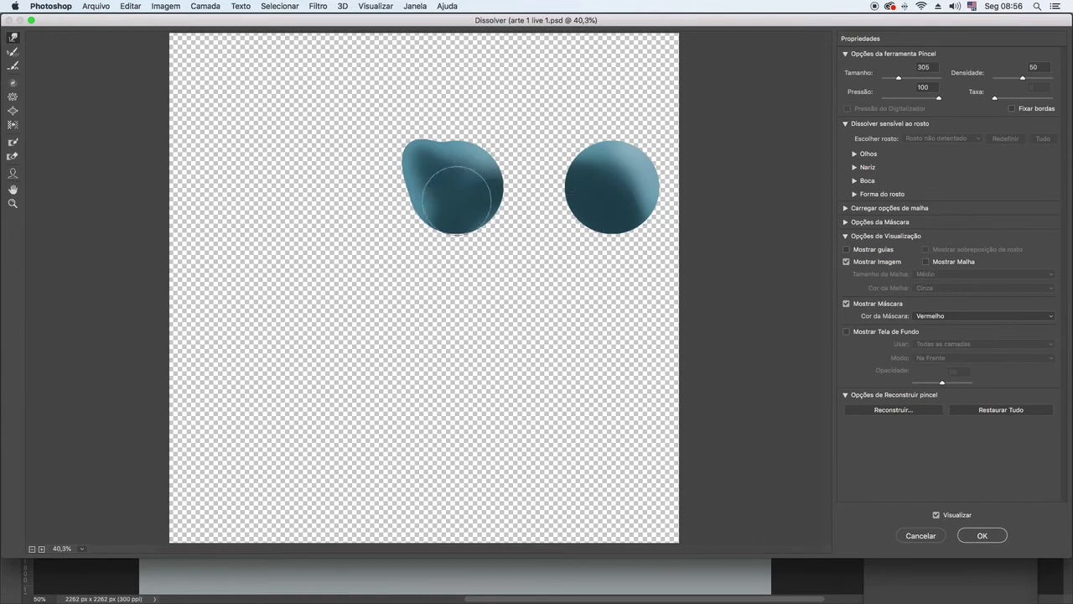
{"action": "mouse_move", "coordinate": [457, 199]}
{"action": "left_mouse_down"}
{"action": "mouse_move", "coordinate": [404, 181]}
{"action": "mouse_move", "coordinate": [419, 188]}
{"action": "mouse_move", "coordinate": [401, 196]}
{"action": "mouse_move", "coordinate": [440, 203]}
{"action": "mouse_move", "coordinate": [433, 222]}
{"action": "mouse_move", "coordinate": [450, 115]}
{"action": "left_mouse_up"}
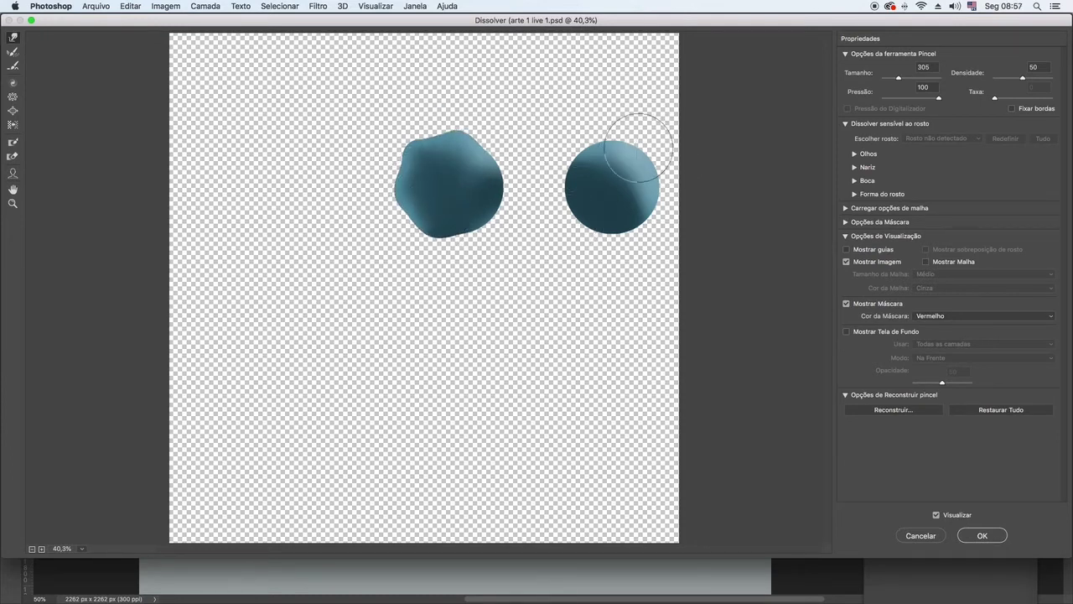
{"action": "mouse_move", "coordinate": [628, 160]}
{"action": "left_mouse_down"}
{"action": "mouse_move", "coordinate": [615, 136]}
{"action": "mouse_move", "coordinate": [629, 168]}
{"action": "mouse_move", "coordinate": [650, 163]}
{"action": "mouse_move", "coordinate": [624, 180]}
{"action": "mouse_move", "coordinate": [654, 192]}
{"action": "mouse_move", "coordinate": [628, 211]}
{"action": "mouse_move", "coordinate": [631, 228]}
{"action": "mouse_move", "coordinate": [594, 210]}
{"action": "mouse_move", "coordinate": [628, 192]}
{"action": "mouse_move", "coordinate": [653, 199]}
{"action": "mouse_move", "coordinate": [646, 168]}
{"action": "left_mouse_up"}
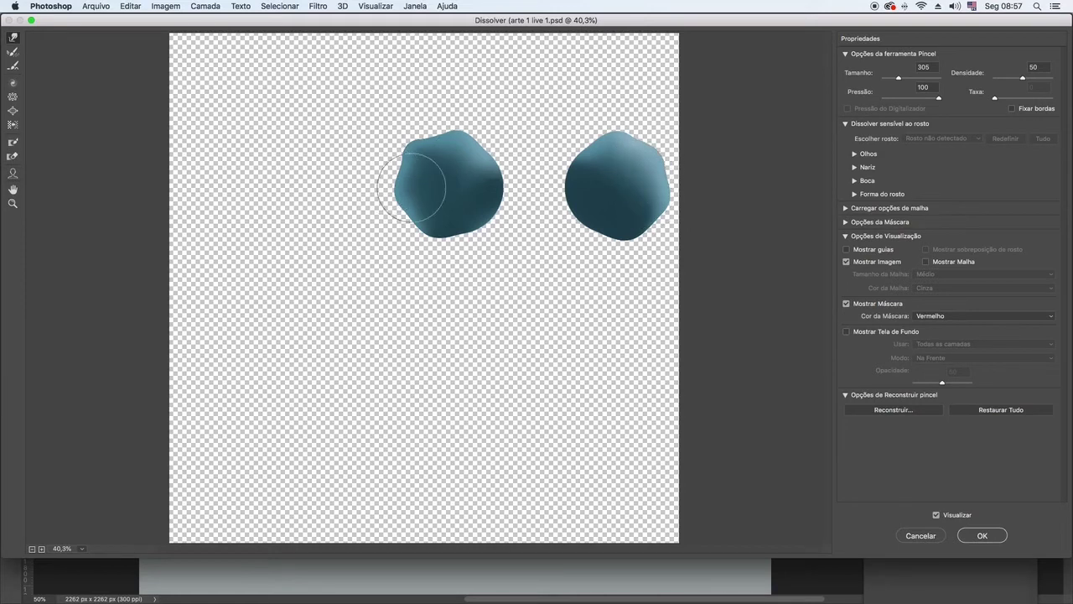
{"action": "mouse_move", "coordinate": [411, 186]}
{"action": "left_mouse_down"}
{"action": "mouse_move", "coordinate": [420, 210]}
{"action": "mouse_move", "coordinate": [439, 213]}
{"action": "mouse_move", "coordinate": [431, 217]}
{"action": "mouse_move", "coordinate": [419, 147]}
{"action": "mouse_move", "coordinate": [443, 131]}
{"action": "left_mouse_up"}
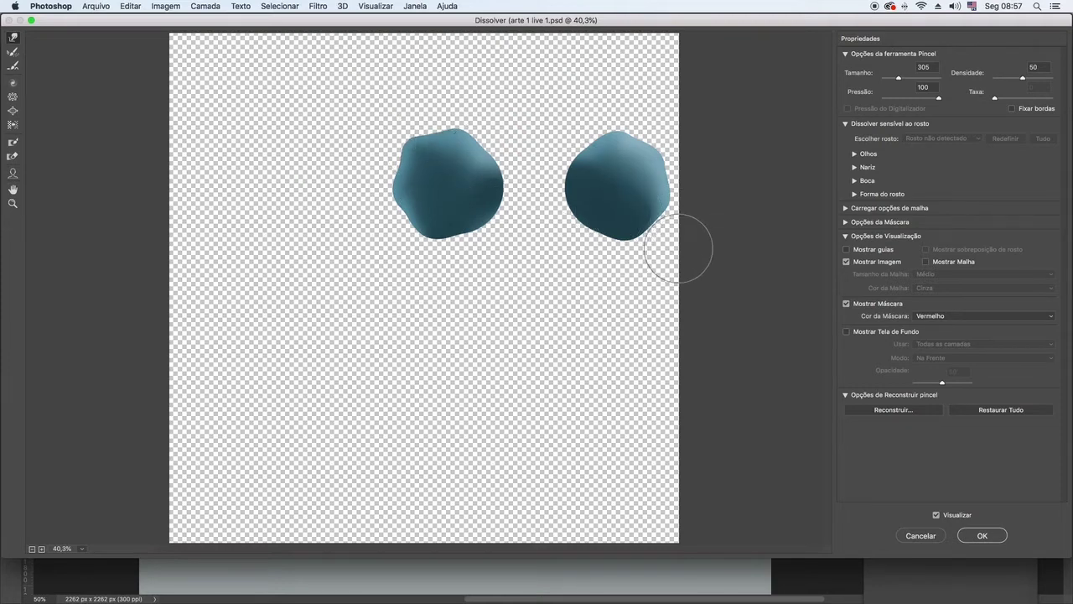
{"action": "left_click", "coordinate": [982, 535]}
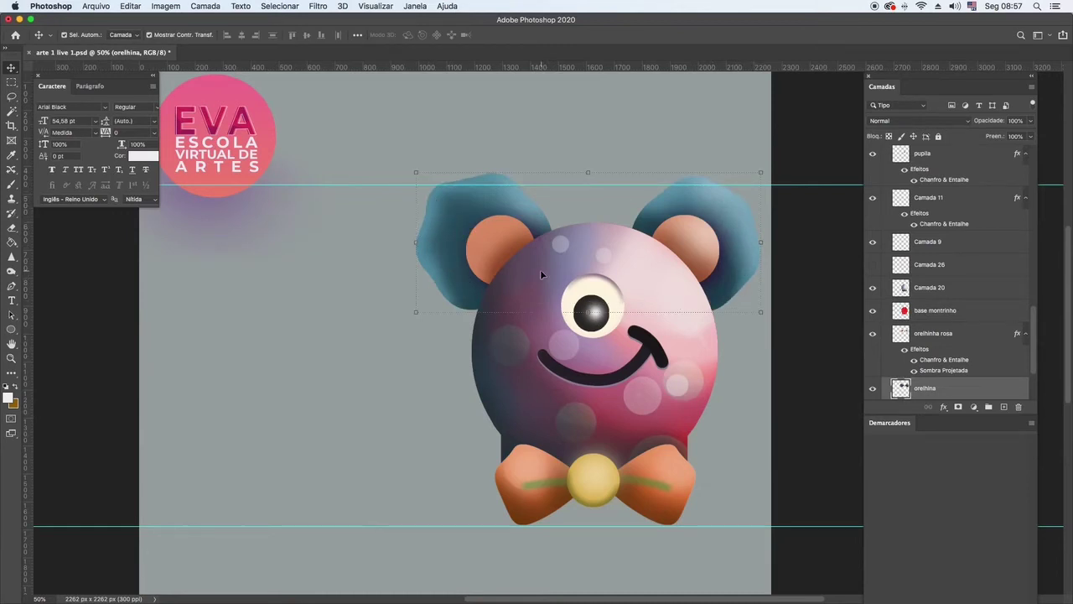
Open the orange inner ears of the orelhinha rosa layer in the Dissolver filter.
{"action": "left_click", "coordinate": [495, 270]}
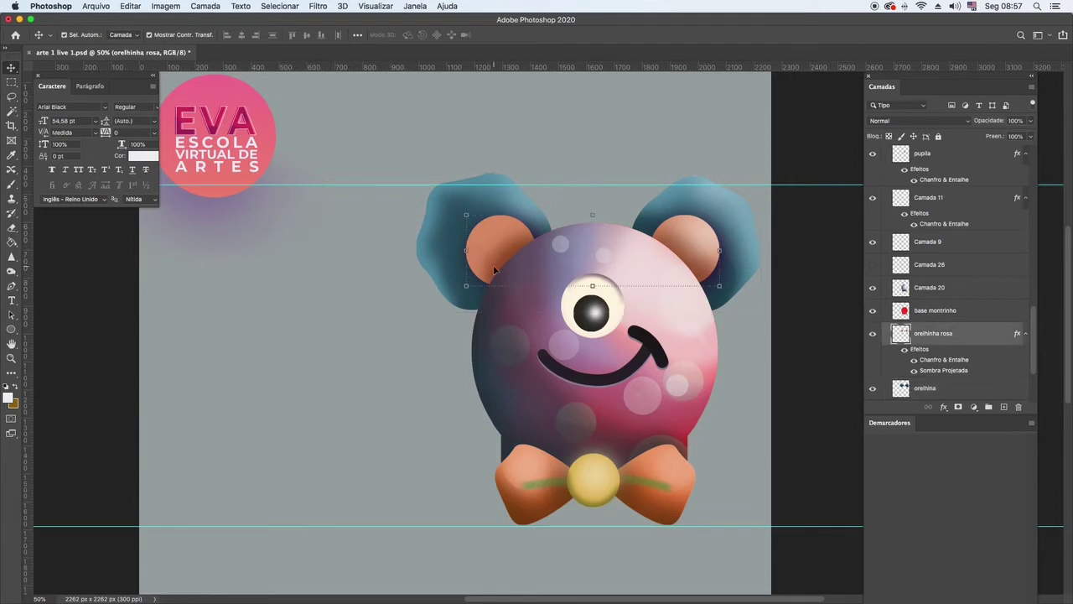
{"action": "left_click", "coordinate": [317, 7]}
{"action": "left_click", "coordinate": [394, 98]}
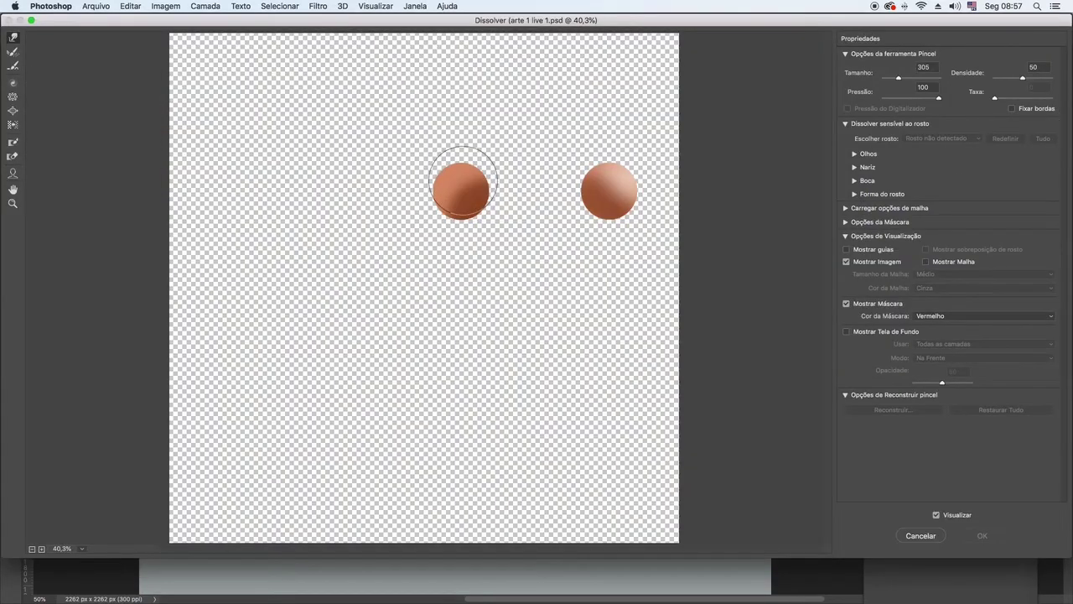
Try to push out the edges of the left inner ear with the size 305 brush, and undo the strokes.
{"action": "mouse_move", "coordinate": [461, 187]}
{"action": "left_mouse_down"}
{"action": "mouse_move", "coordinate": [464, 167]}
{"action": "mouse_move", "coordinate": [433, 192]}
{"action": "mouse_move", "coordinate": [444, 215]}
{"action": "left_mouse_up"}
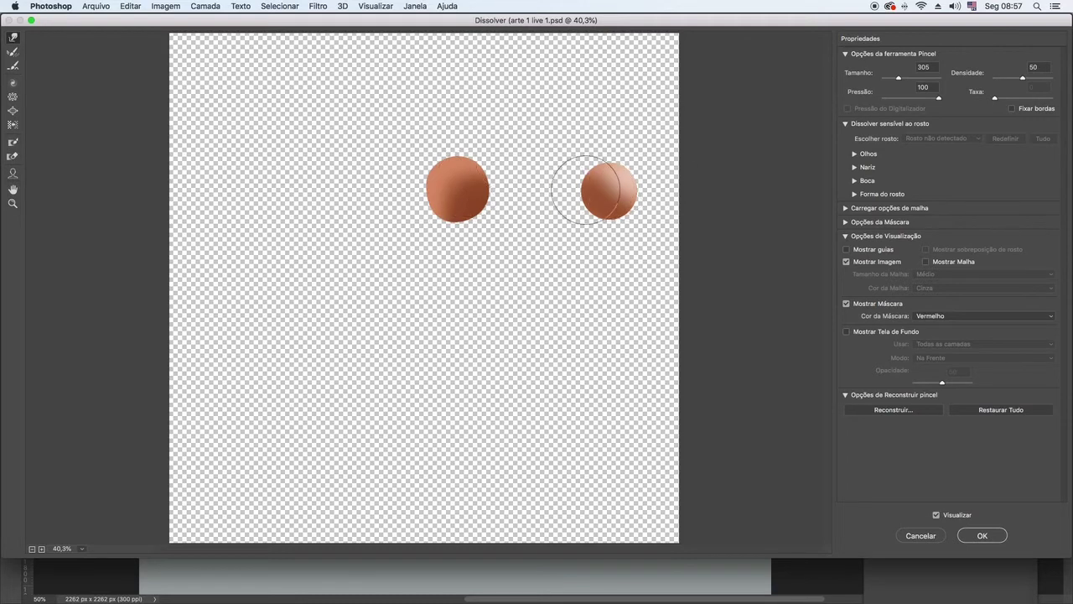
{"action": "key", "text": "super+alt+z"}
{"action": "key", "text": "super+alt+z"}
{"action": "key", "text": "super+alt+z"}
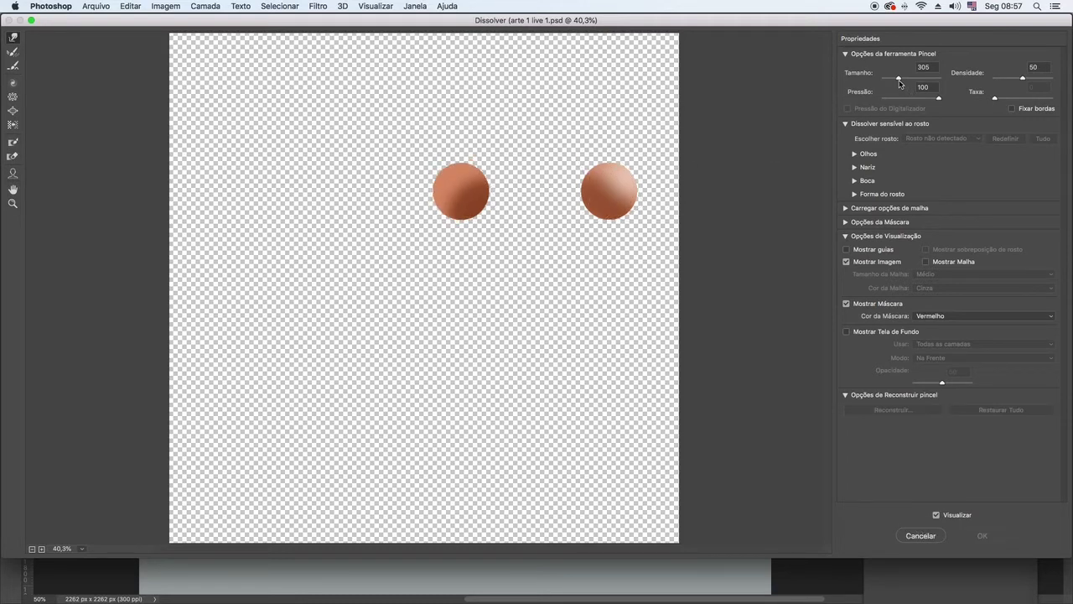
Reduce the Dissolver brush size to 91, push small scallops into the outer edges of both inner ears, and apply the filter.
{"action": "left_click_drag", "start_coordinate": [898, 81], "coordinate": [890, 81]}
{"action": "mouse_move", "coordinate": [467, 159]}
{"action": "left_mouse_down"}
{"action": "mouse_move", "coordinate": [448, 160]}
{"action": "mouse_move", "coordinate": [439, 177]}
{"action": "mouse_move", "coordinate": [431, 171]}
{"action": "mouse_move", "coordinate": [427, 191]}
{"action": "left_mouse_up"}
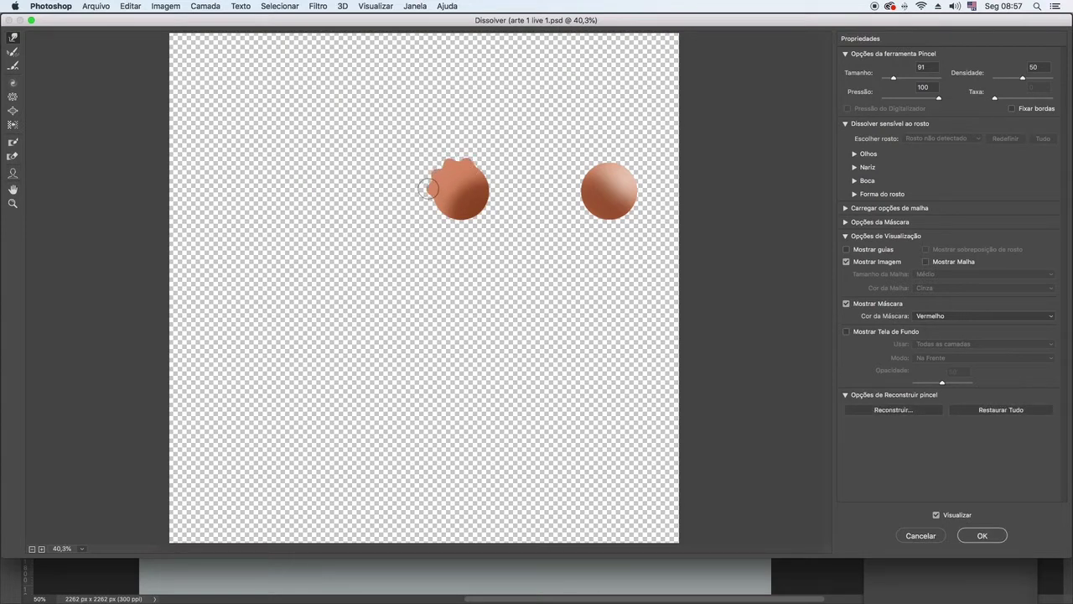
{"action": "mouse_move", "coordinate": [648, 170]}
{"action": "left_mouse_down"}
{"action": "mouse_move", "coordinate": [604, 170]}
{"action": "mouse_move", "coordinate": [624, 171]}
{"action": "mouse_move", "coordinate": [611, 170]}
{"action": "mouse_move", "coordinate": [616, 157]}
{"action": "mouse_move", "coordinate": [627, 175]}
{"action": "mouse_move", "coordinate": [635, 166]}
{"action": "mouse_move", "coordinate": [639, 201]}
{"action": "left_mouse_up"}
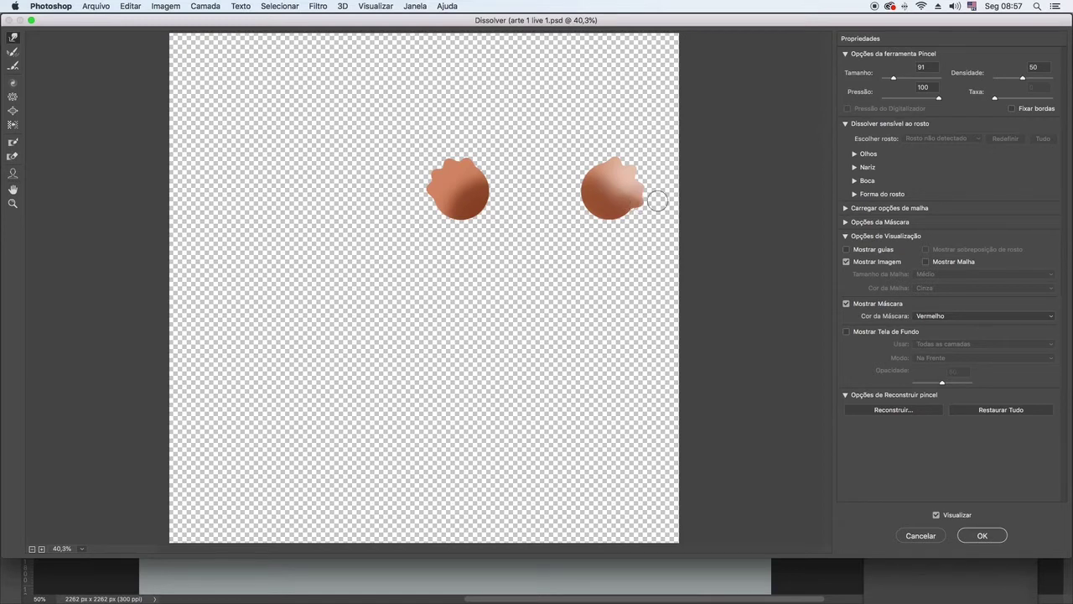
{"action": "left_click", "coordinate": [989, 539]}
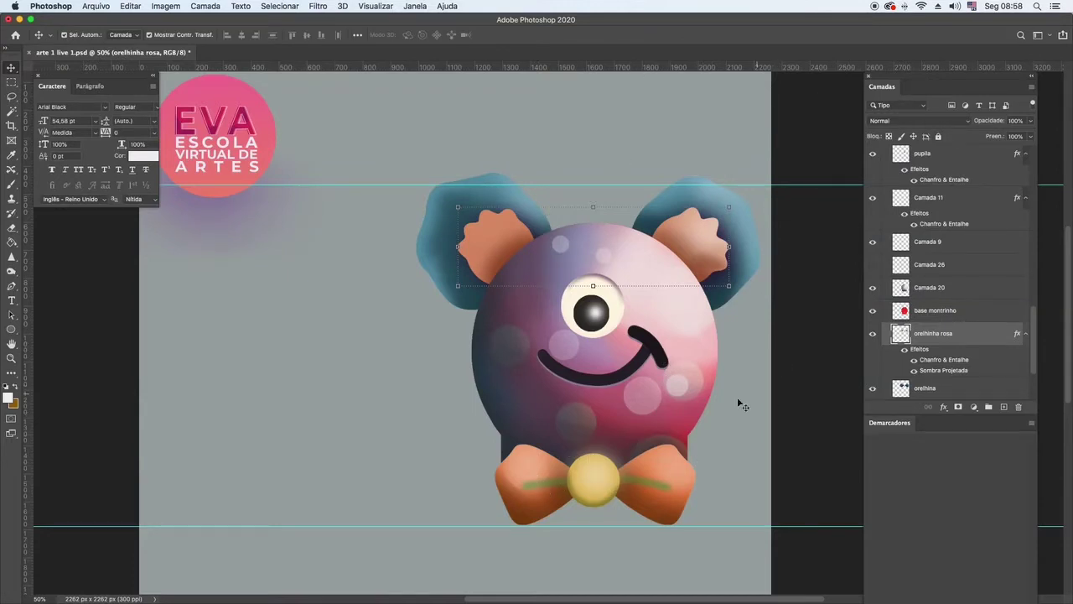
Warp the outer edges of both sides of the orange bow tie on the gravata layer into ripples with the Dissolver filter.
{"action": "left_click", "coordinate": [683, 465]}
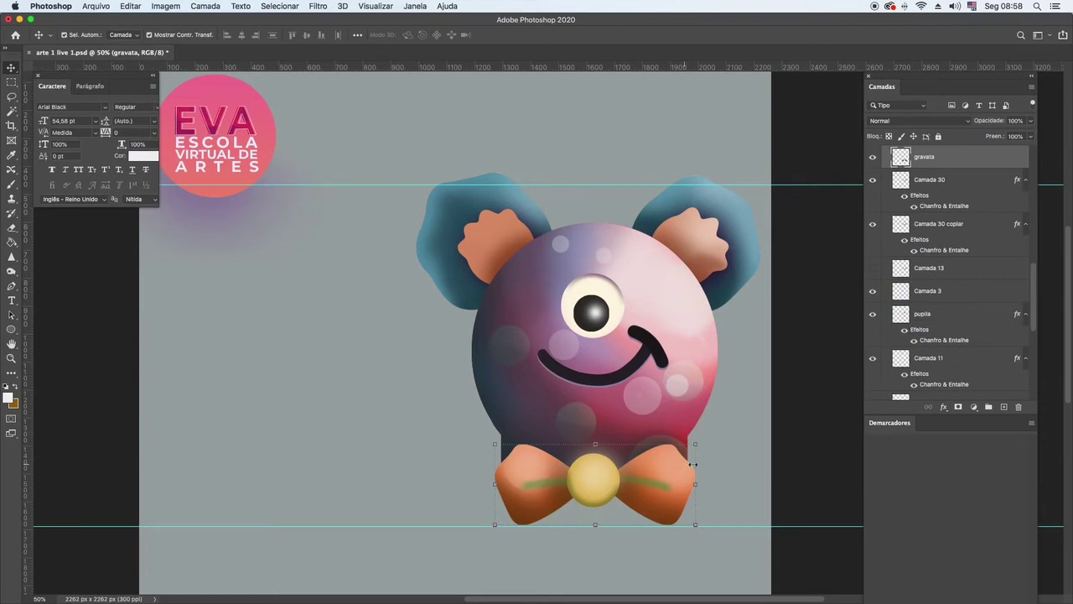
{"action": "left_click", "coordinate": [318, 7]}
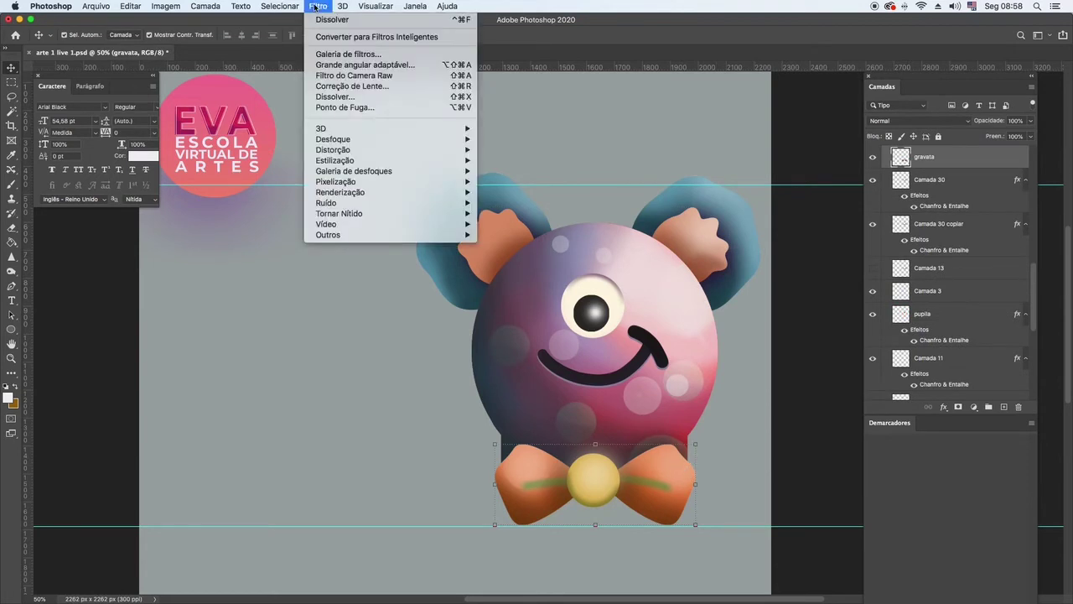
{"action": "left_click", "coordinate": [345, 96]}
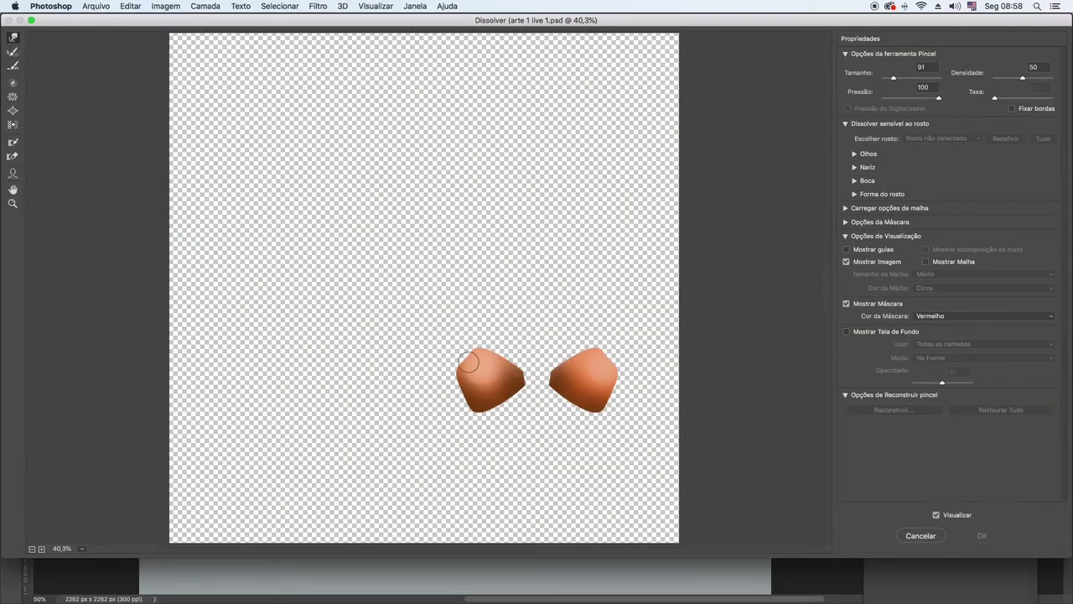
{"action": "left_click_drag", "start_coordinate": [468, 362], "coordinate": [459, 406]}
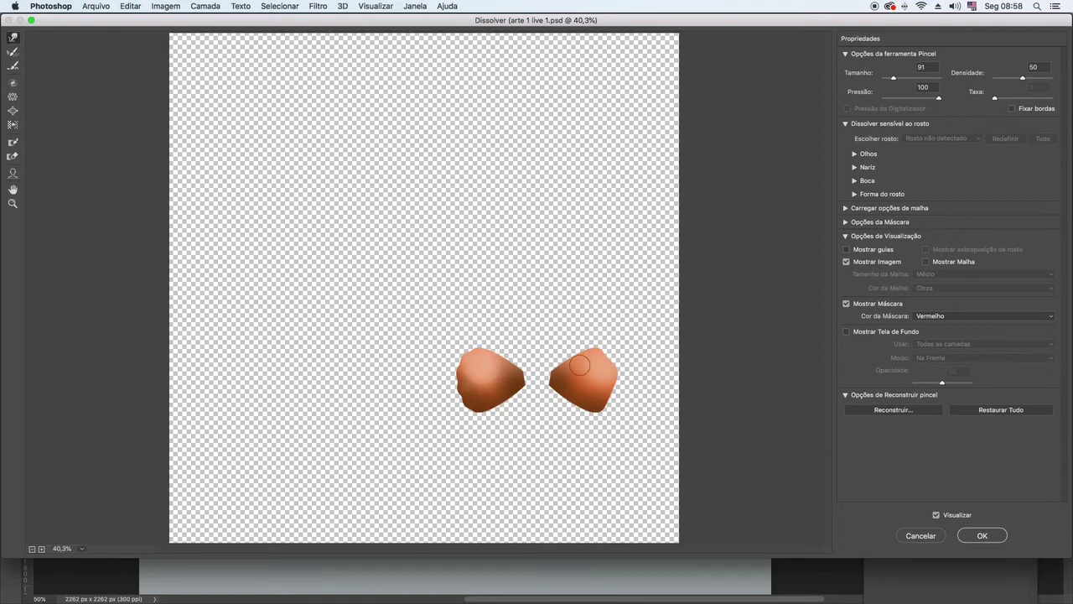
{"action": "mouse_move", "coordinate": [580, 365]}
{"action": "left_mouse_down"}
{"action": "mouse_move", "coordinate": [607, 363]}
{"action": "mouse_move", "coordinate": [604, 353]}
{"action": "mouse_move", "coordinate": [614, 363]}
{"action": "mouse_move", "coordinate": [600, 413]}
{"action": "left_mouse_up"}
{"action": "left_click", "coordinate": [985, 536]}
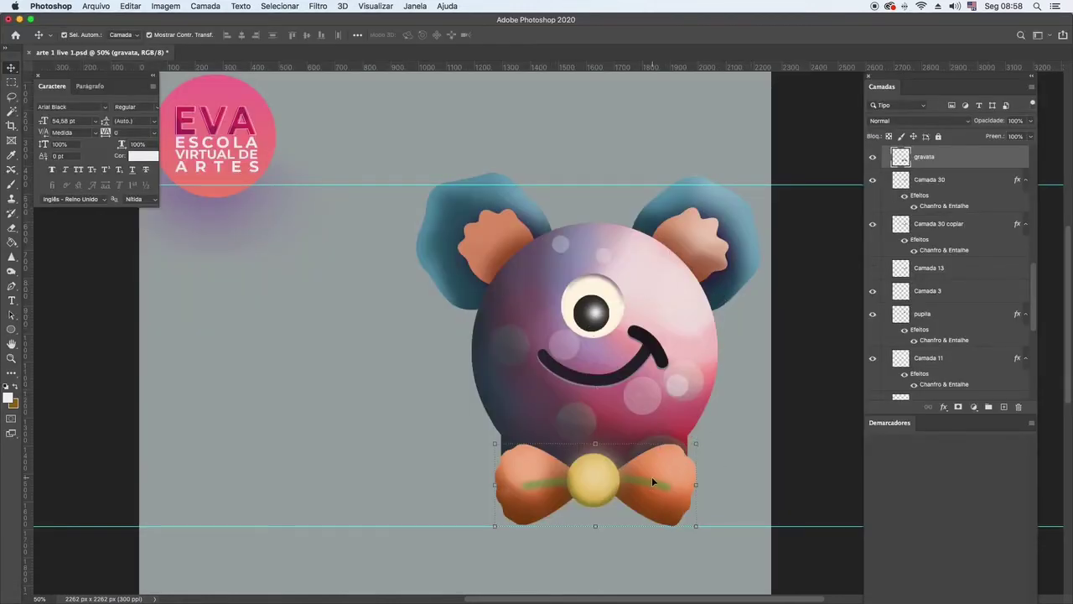
Preview different blend modes on the green strokes across the bow tie, set their layer to Luminosidade, and deselect the layer.
{"action": "left_click", "coordinate": [652, 476]}
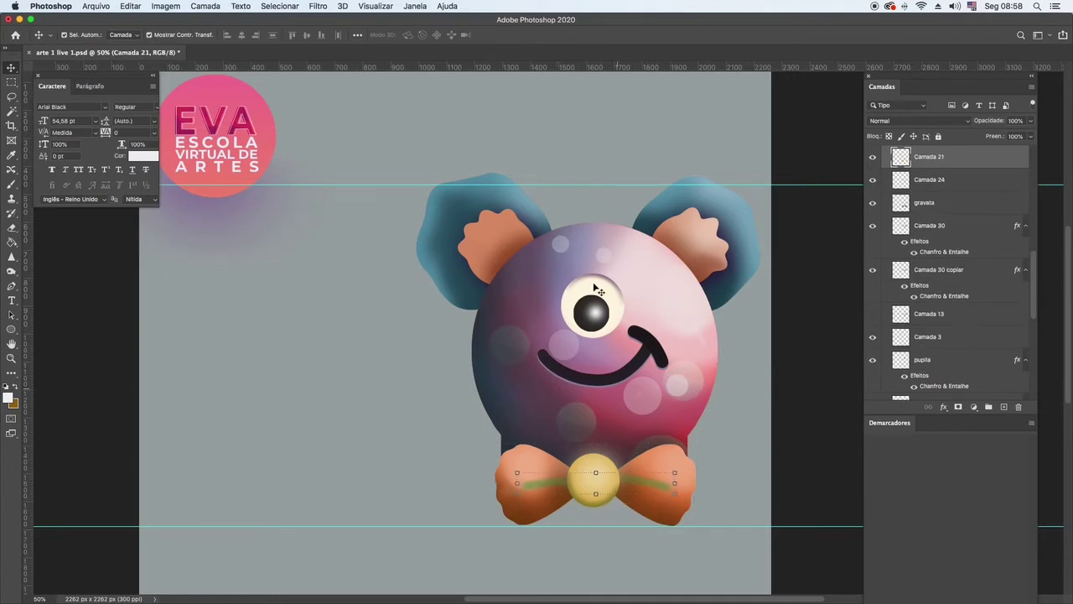
{"action": "left_click", "coordinate": [919, 123]}
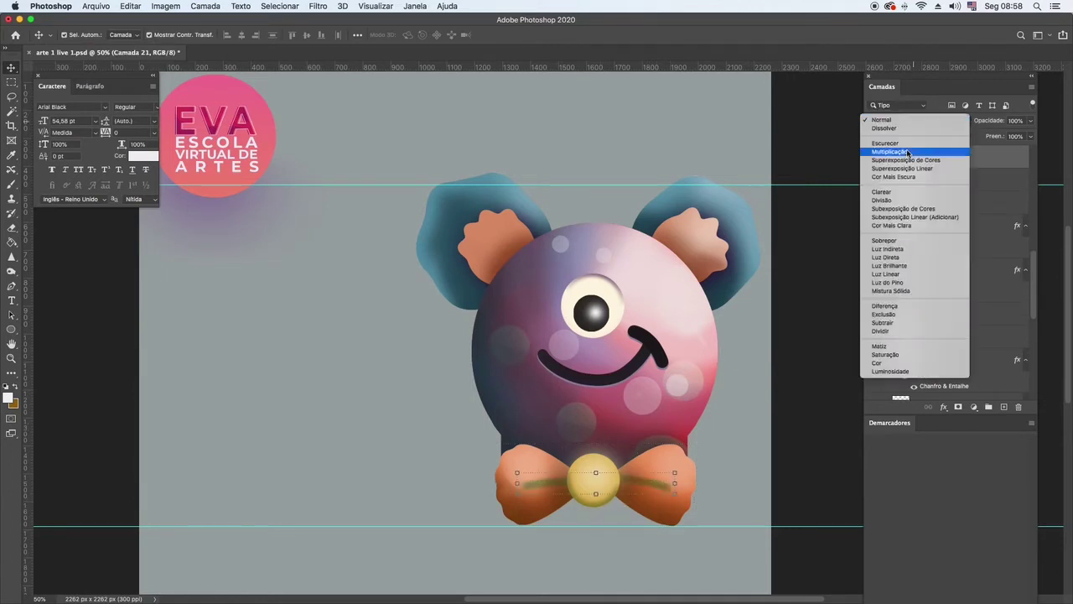
{"action": "key", "text": "Down"}
{"action": "key", "text": "Down"}
{"action": "key", "text": "Down"}
{"action": "key", "text": "Down"}
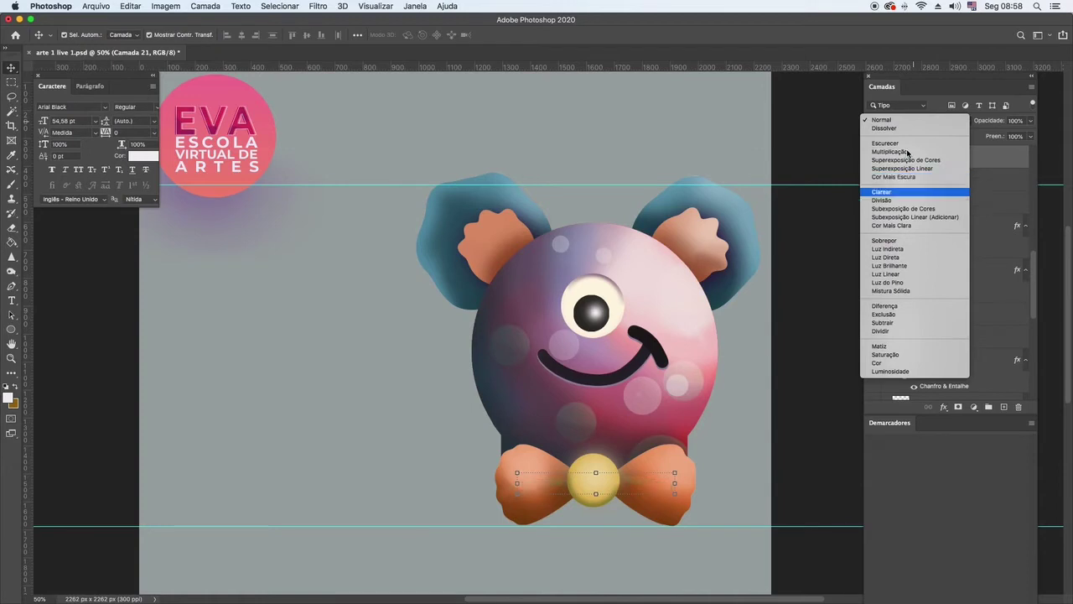
{"action": "key", "text": "Up"}
{"action": "key", "text": "Up"}
{"action": "key", "text": "Up"}
{"action": "key", "text": "Up"}
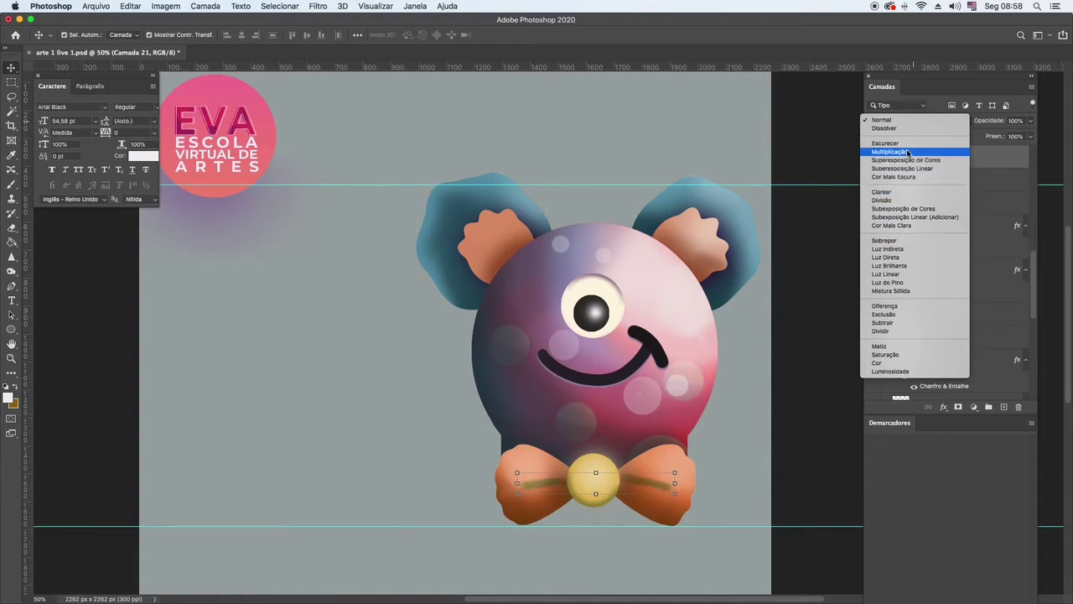
{"action": "key", "text": "Down"}
{"action": "key", "text": "Down"}
{"action": "key", "text": "Down"}
{"action": "key", "text": "Down"}
{"action": "key", "text": "Down"}
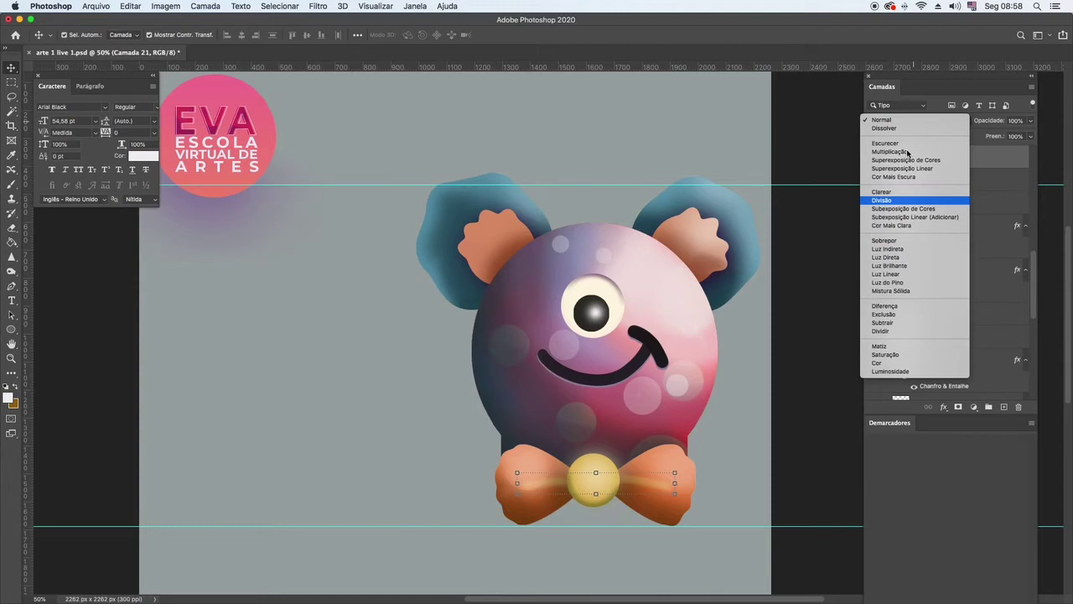
{"action": "key", "text": "Down"}
{"action": "key", "text": "Down"}
{"action": "key", "text": "Down"}
{"action": "key", "text": "Down"}
{"action": "key", "text": "Down"}
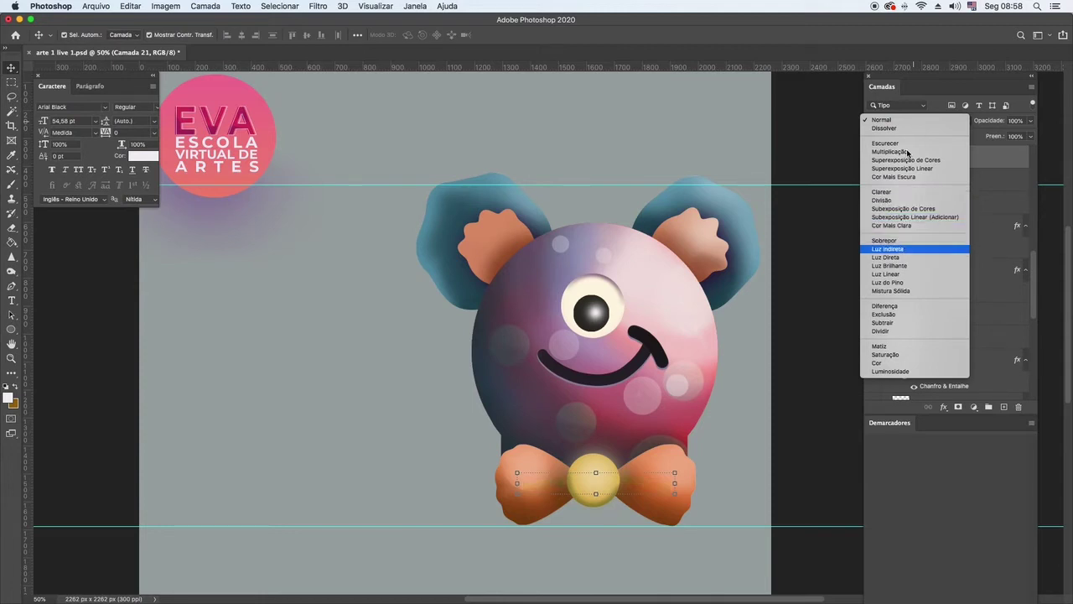
{"action": "key", "text": "Down"}
{"action": "key", "text": "Down"}
{"action": "key", "text": "Down"}
{"action": "key", "text": "Down"}
{"action": "key", "text": "Down"}
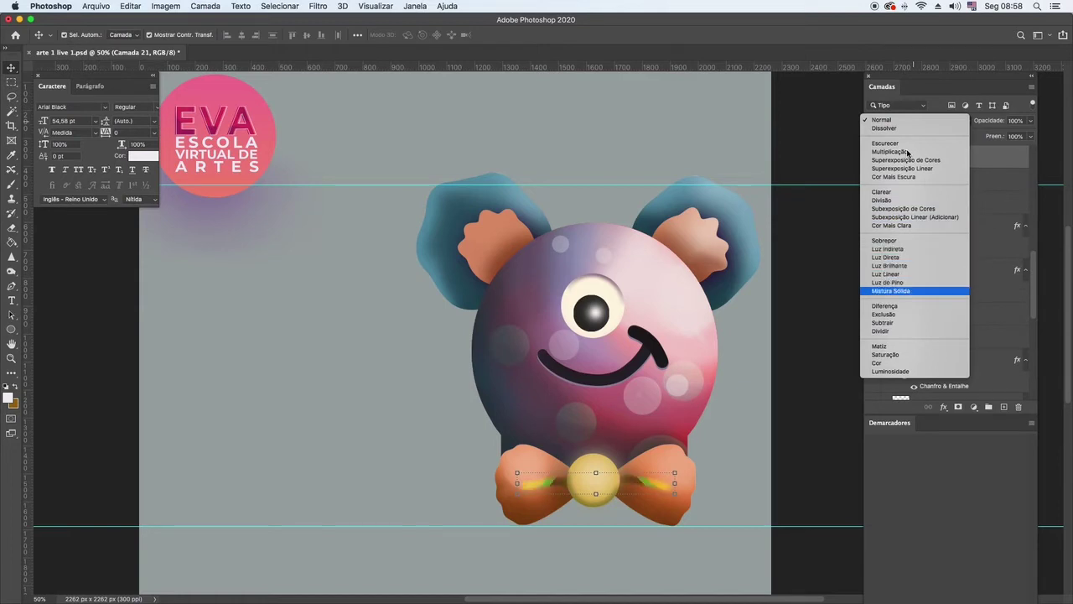
{"action": "key", "text": "Down"}
{"action": "key", "text": "Down"}
{"action": "key", "text": "Down"}
{"action": "key", "text": "Down"}
{"action": "key", "text": "Down"}
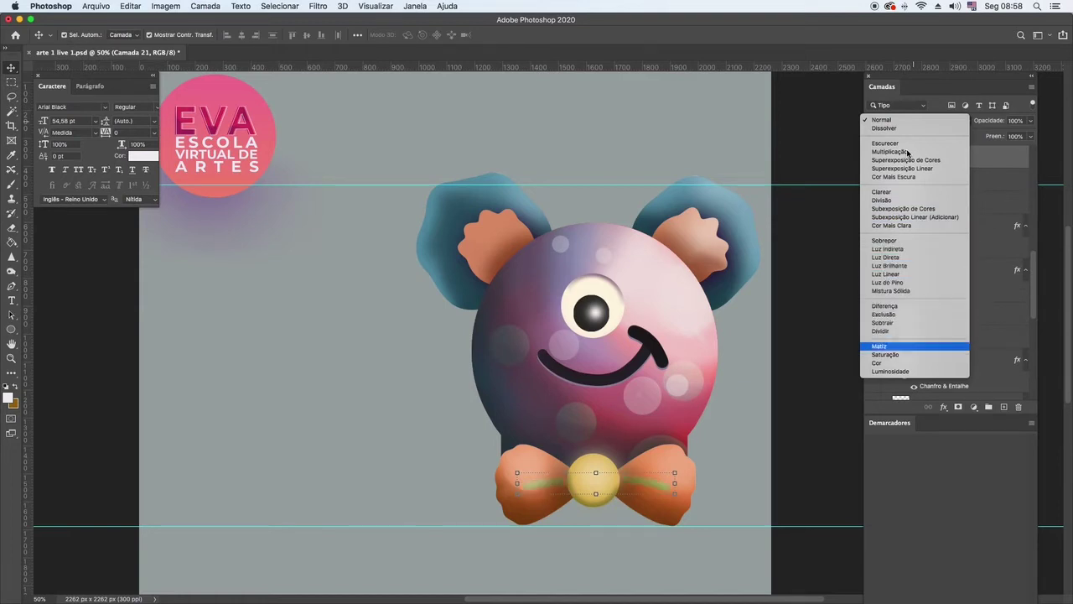
{"action": "key", "text": "Up"}
{"action": "key", "text": "Down"}
{"action": "key", "text": "Down"}
{"action": "key", "text": "Down"}
{"action": "key", "text": "Down"}
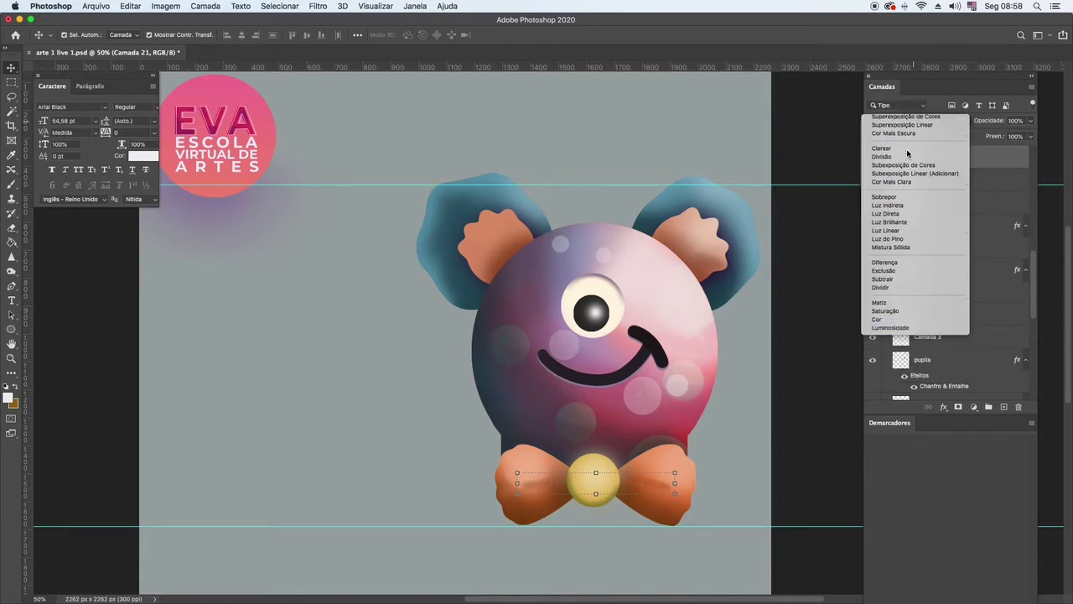
{"action": "key", "text": "Return"}
{"action": "left_click", "coordinate": [687, 102]}
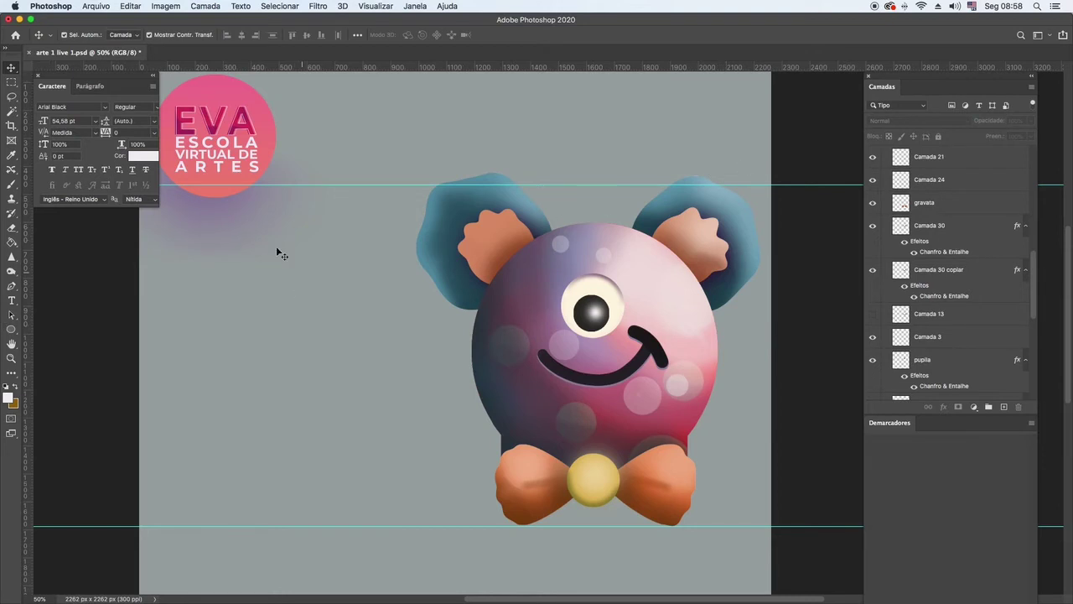
Select all of the monster's body shading on the Camada 20 layer with the Magic Wand, adding every colour area.
{"action": "left_click", "coordinate": [12, 358]}
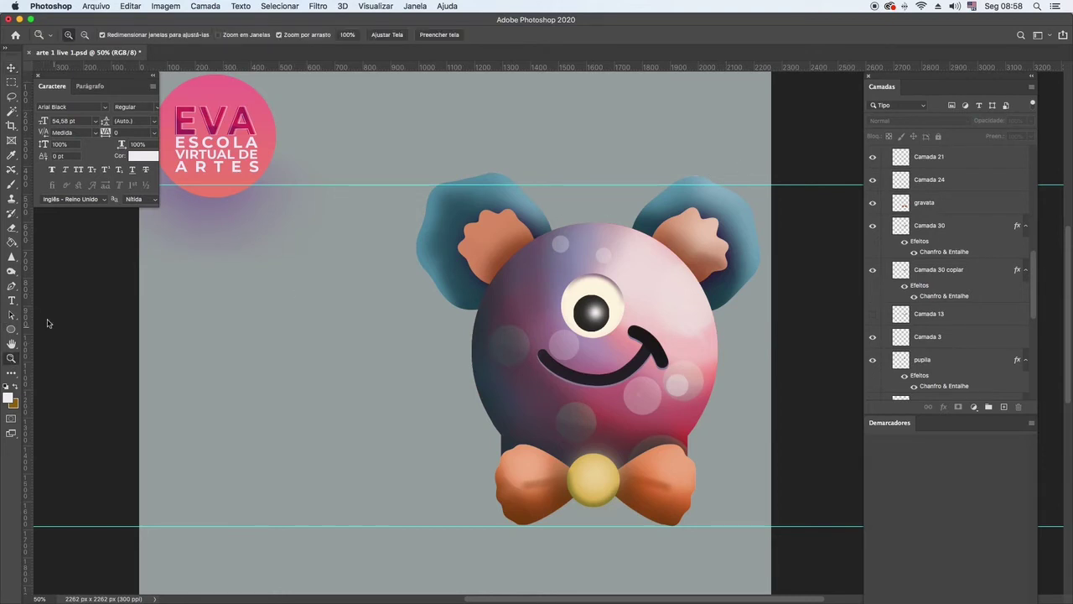
{"action": "left_click", "coordinate": [657, 323], "text": "alt"}
{"action": "left_click", "coordinate": [819, 315]}
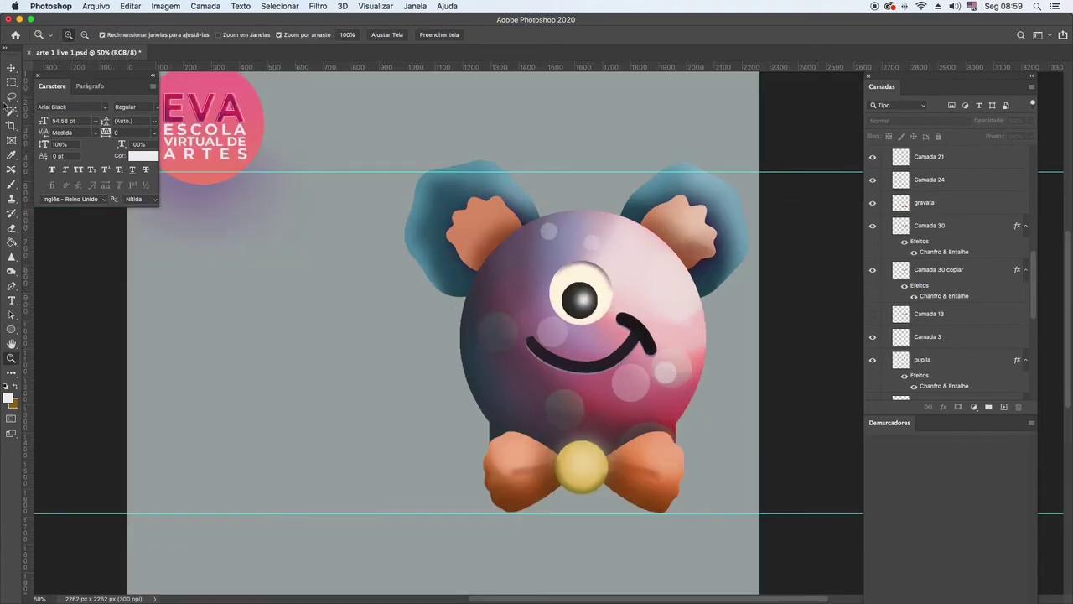
{"action": "left_click", "coordinate": [12, 68]}
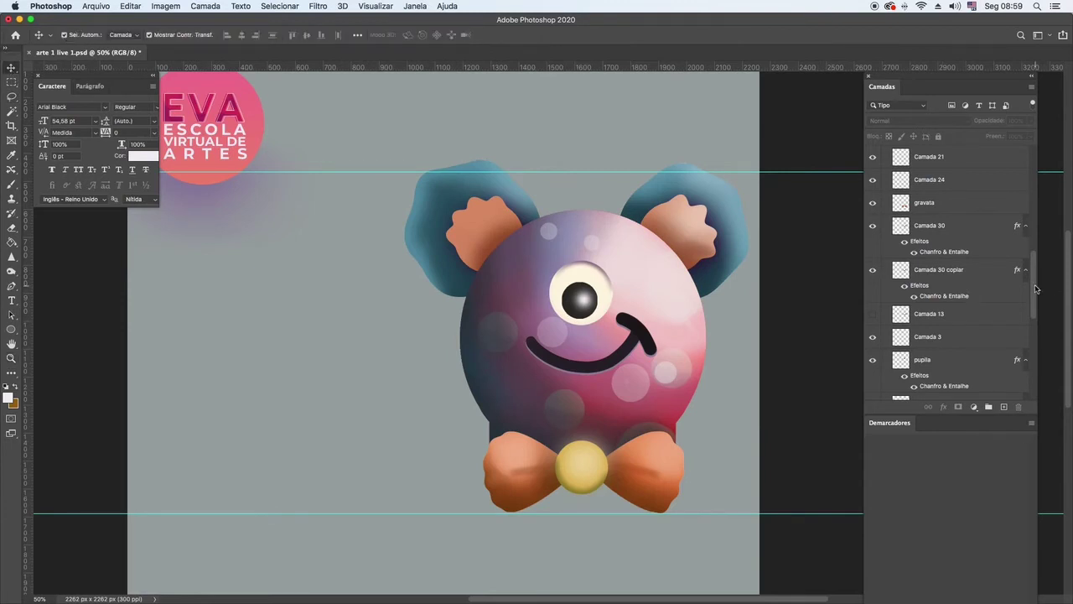
{"action": "left_click_drag", "start_coordinate": [1037, 289], "coordinate": [1035, 361]}
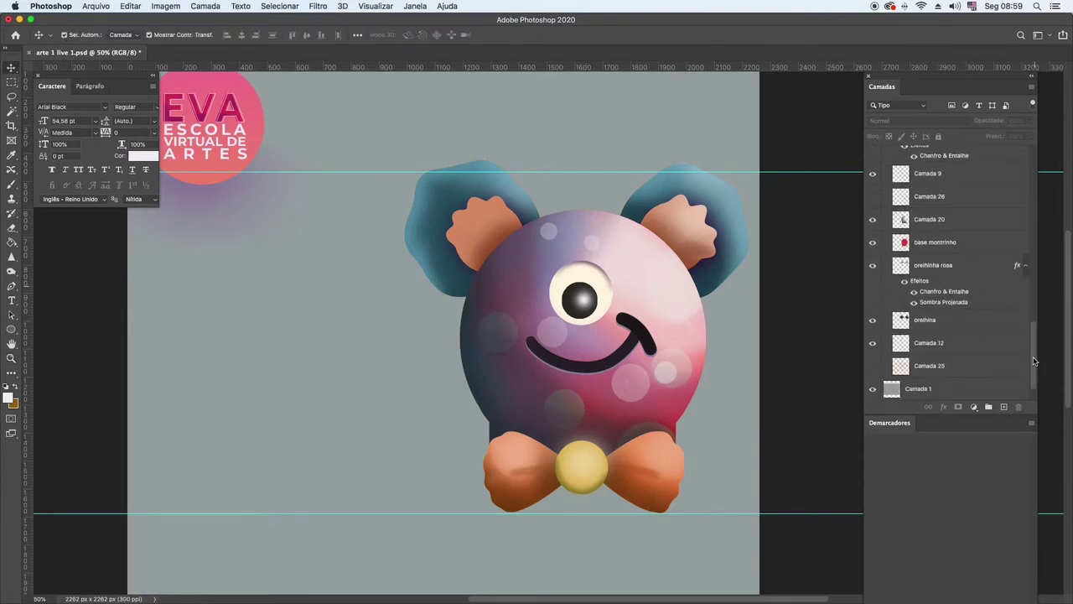
{"action": "left_click", "coordinate": [872, 219]}
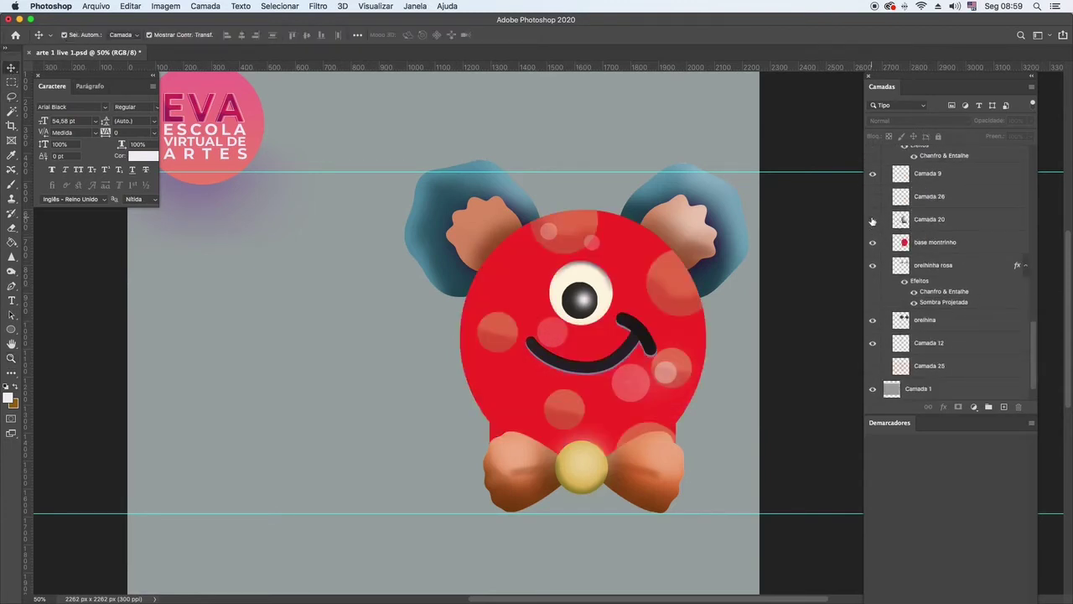
{"action": "left_click", "coordinate": [953, 221]}
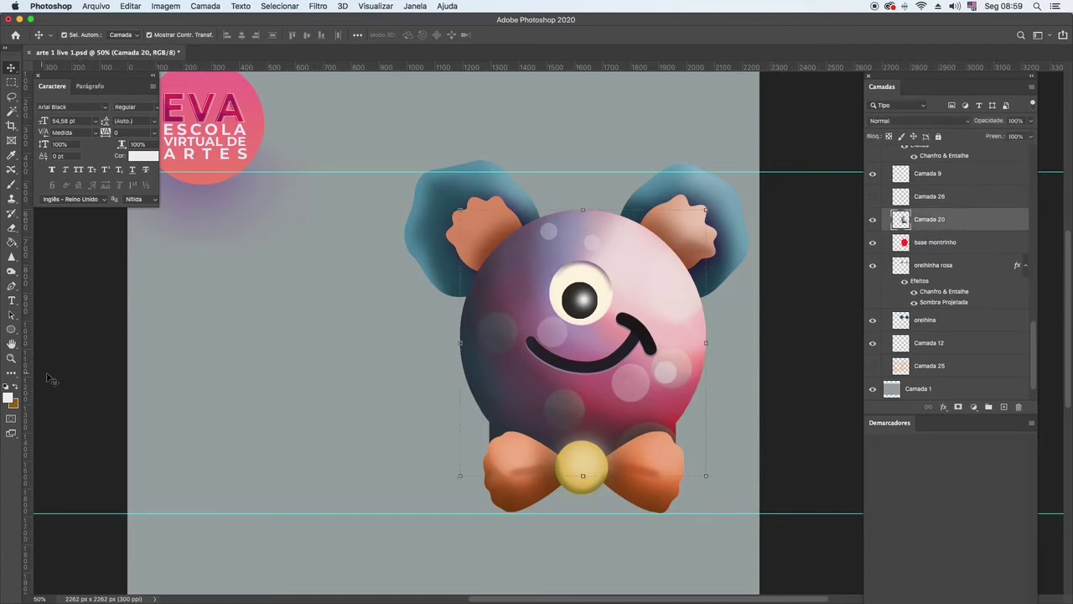
{"action": "left_click", "coordinate": [11, 111]}
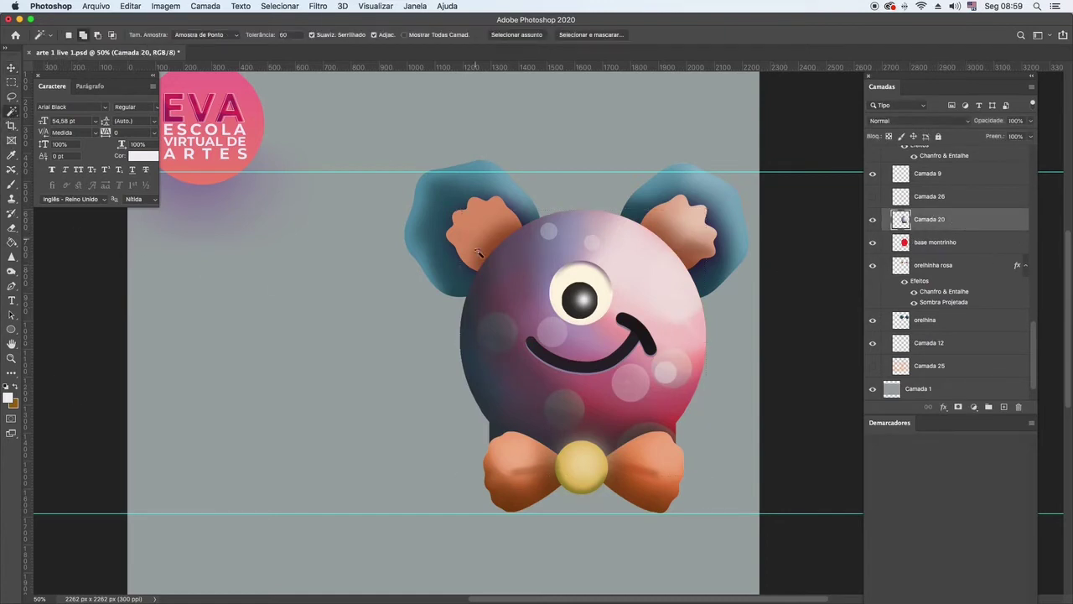
{"action": "left_click", "coordinate": [627, 295]}
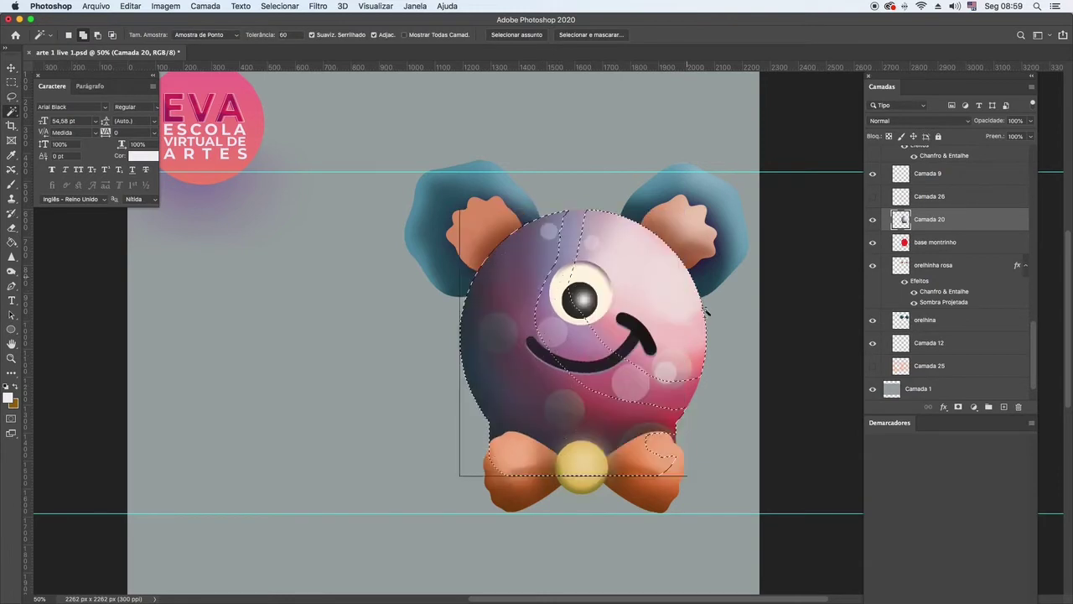
{"action": "left_click", "coordinate": [582, 233]}
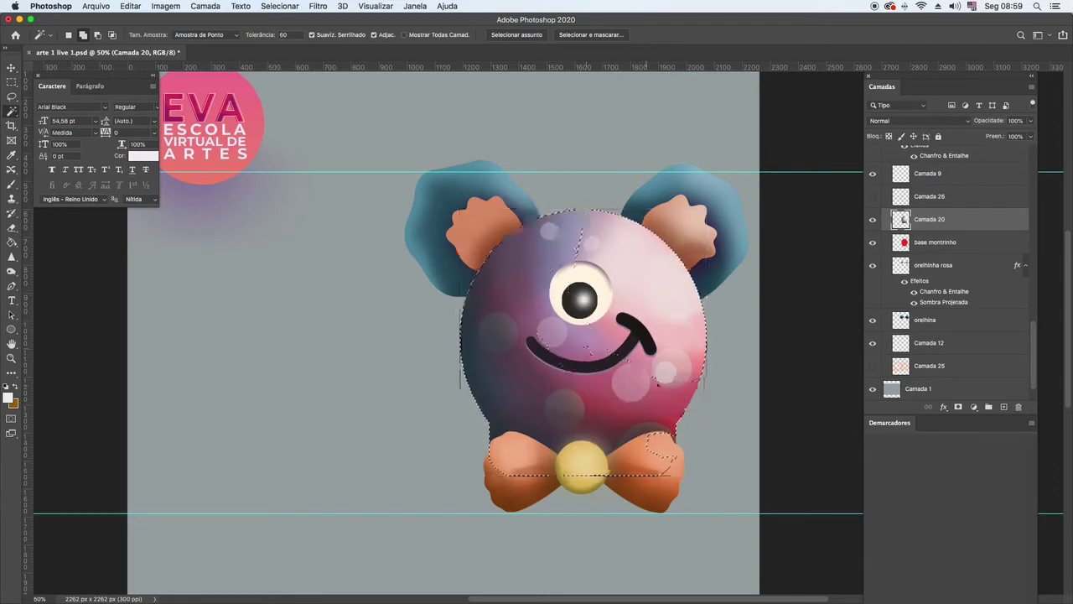
{"action": "left_click", "coordinate": [662, 441], "text": "shift"}
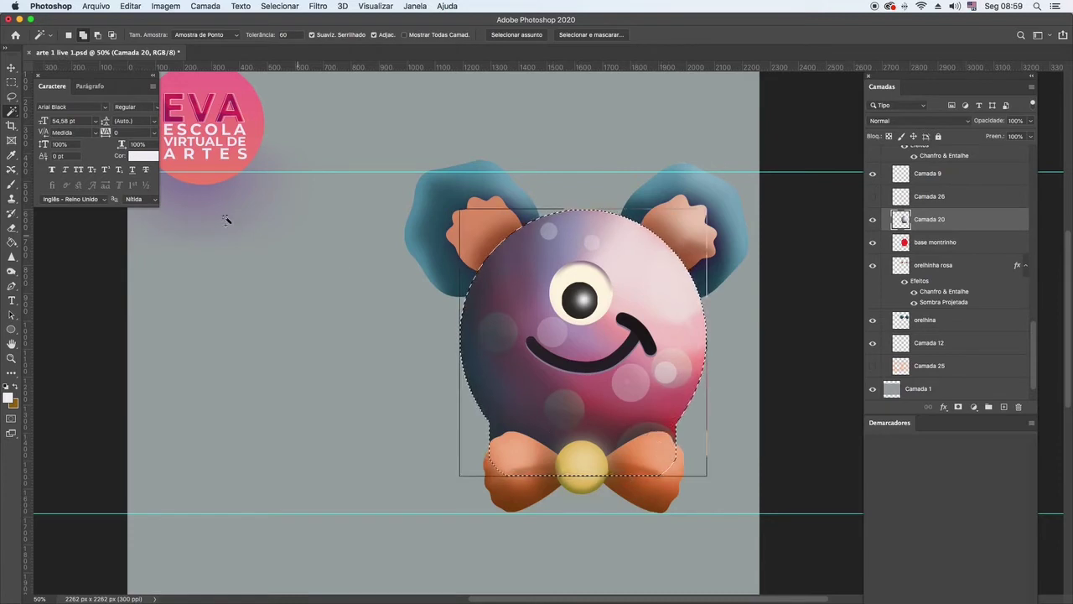
Choose the Retículas 38 de Kyle halftone brush and add a new empty layer above Camada 20.
{"action": "left_click", "coordinate": [11, 184]}
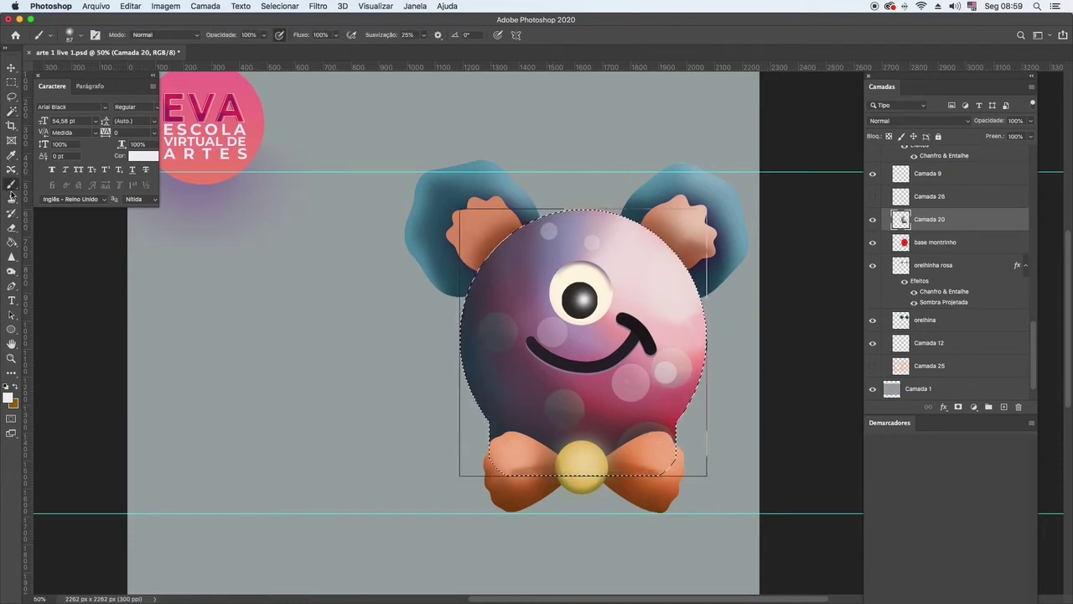
{"action": "left_click", "coordinate": [83, 36]}
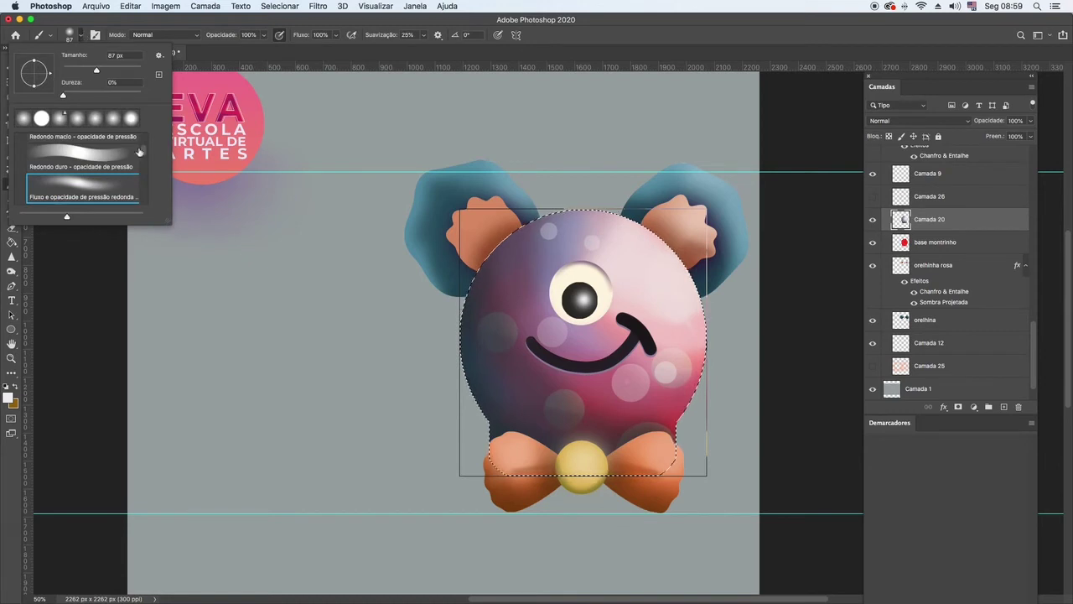
{"action": "scroll", "coordinate": [143, 152], "scroll_direction": "down", "scroll_amount": 10}
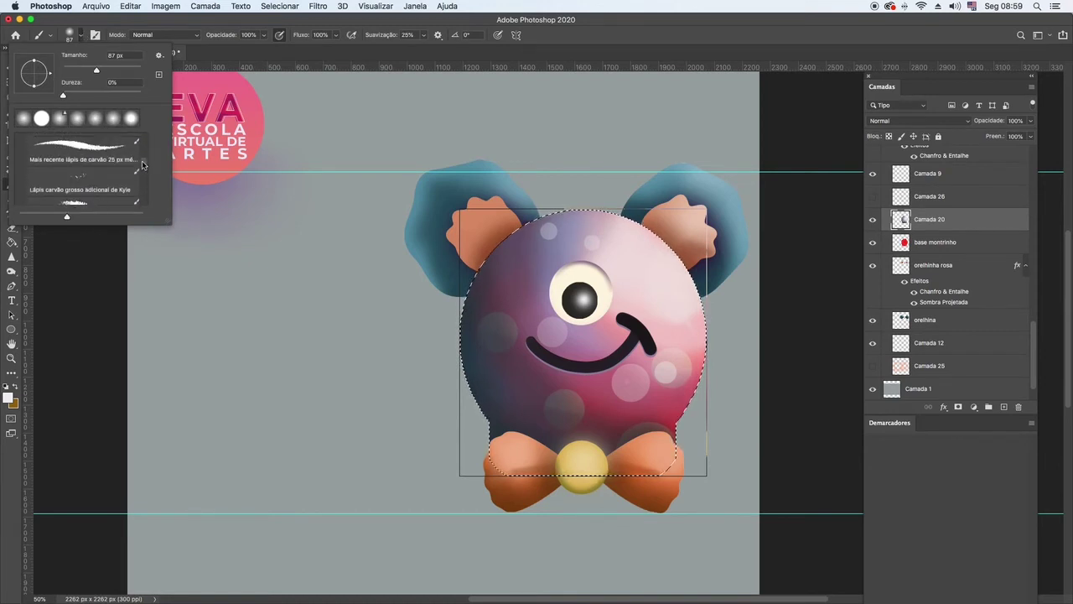
{"action": "left_click_drag", "start_coordinate": [143, 163], "coordinate": [136, 201]}
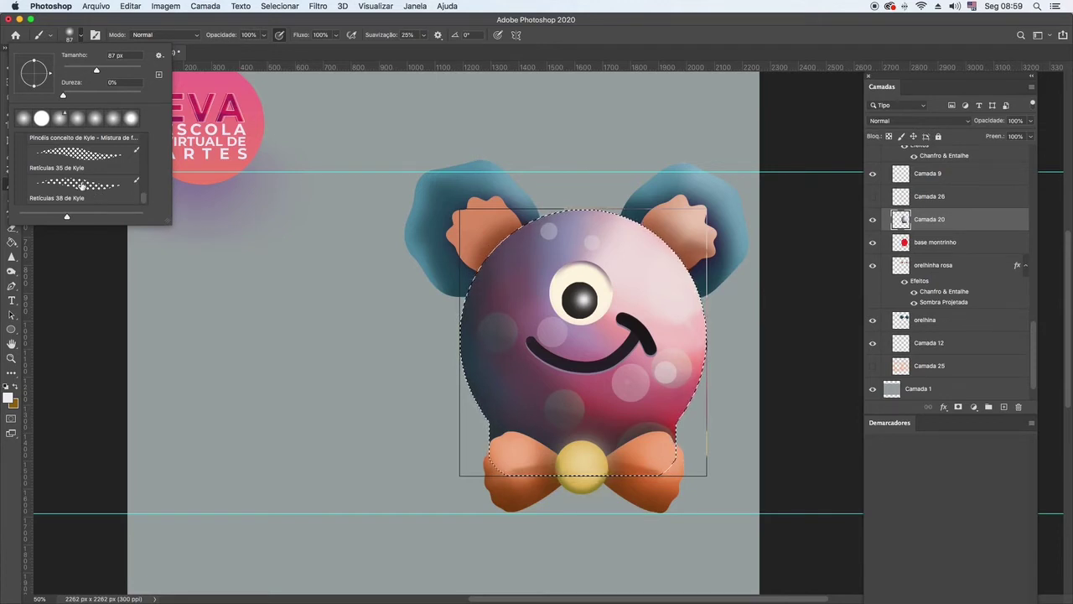
{"action": "left_click", "coordinate": [82, 186]}
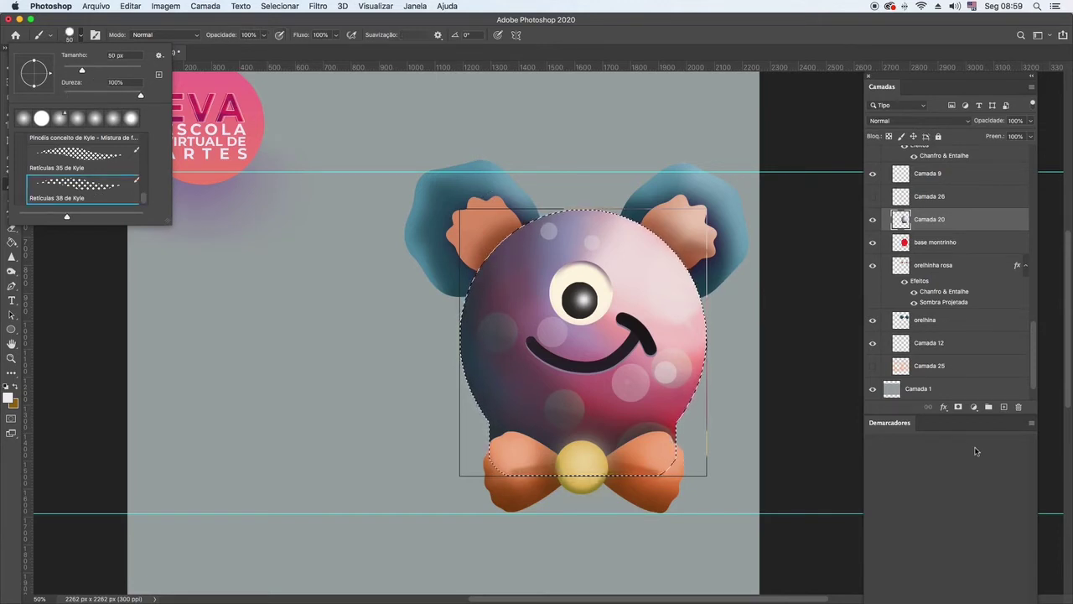
{"action": "left_click", "coordinate": [1005, 408]}
{"action": "left_click", "coordinate": [1004, 408]}
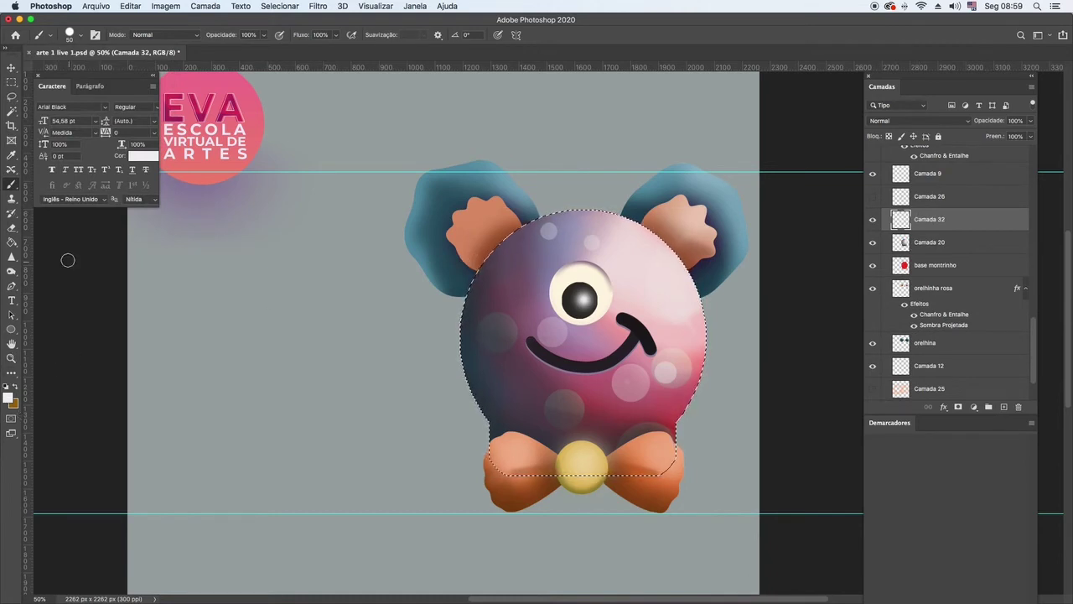
Set the brush size to 225 px, try a white halftone stroke along the body's upper-left edge, and undo the stroke.
{"action": "left_click", "coordinate": [81, 36]}
{"action": "left_click", "coordinate": [111, 69]}
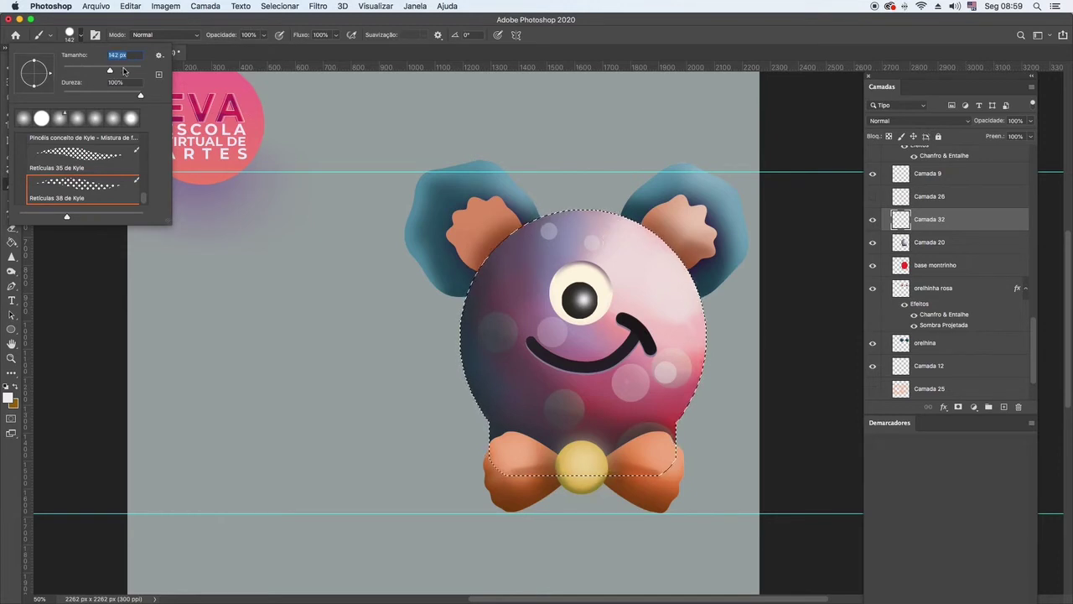
{"action": "left_click", "coordinate": [123, 70]}
{"action": "left_click_drag", "start_coordinate": [603, 215], "coordinate": [530, 225]}
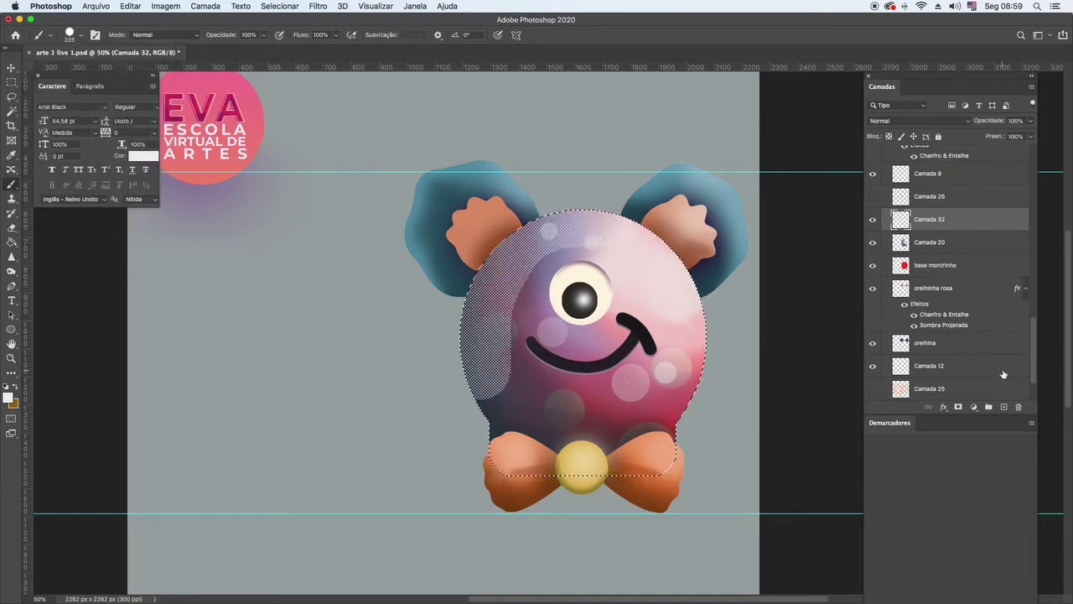
{"action": "key", "text": "super+z"}
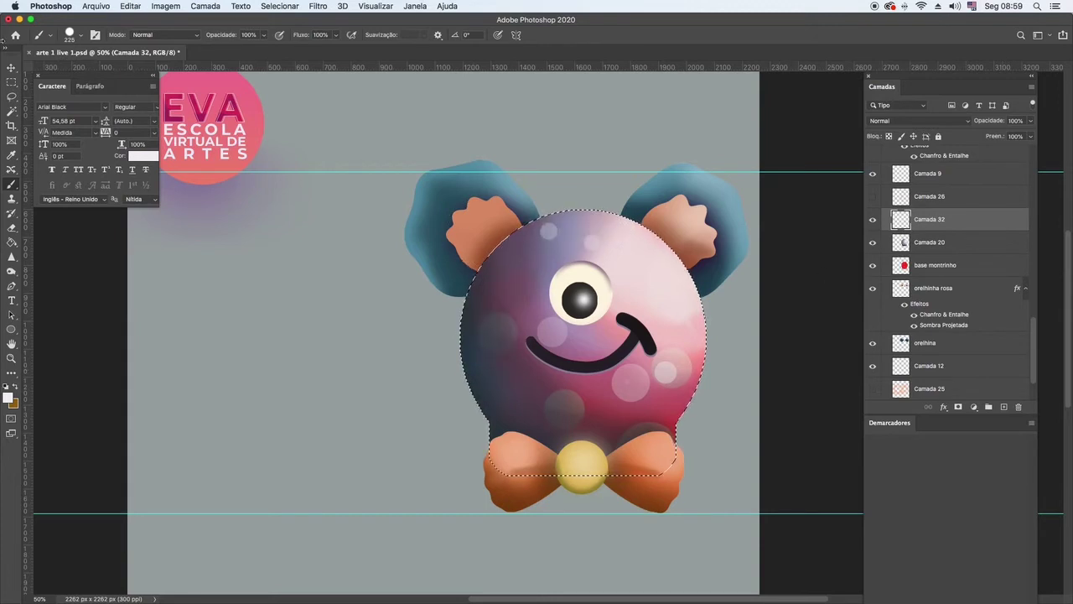
Try a 175 px Pincéis conceito de Kyle blending brush on the upper part of the monster's body.
{"action": "left_click", "coordinate": [81, 37]}
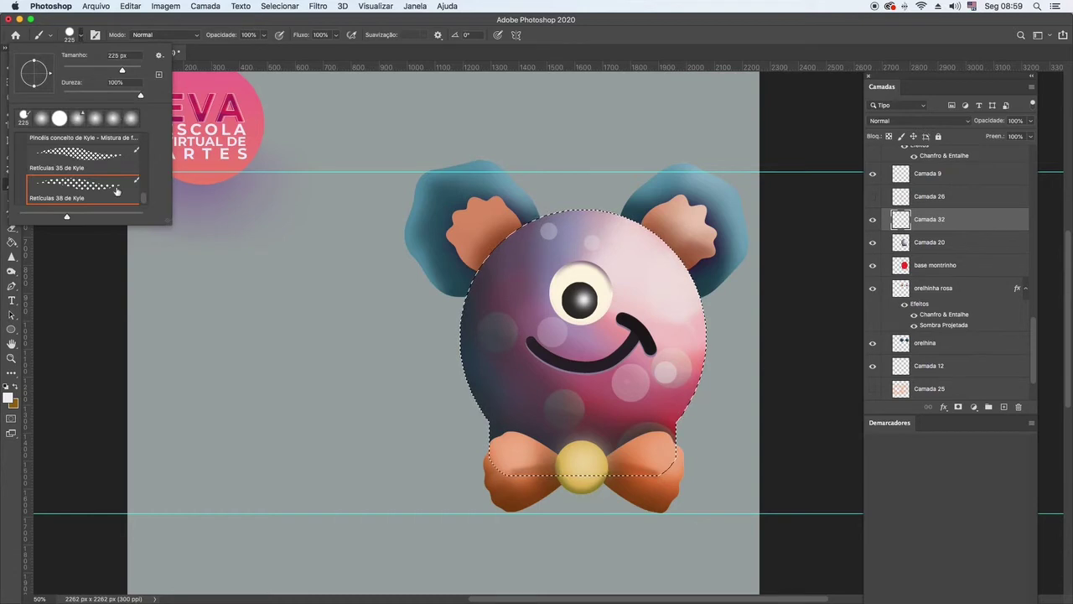
{"action": "scroll", "coordinate": [116, 177], "scroll_direction": "up", "scroll_amount": 3}
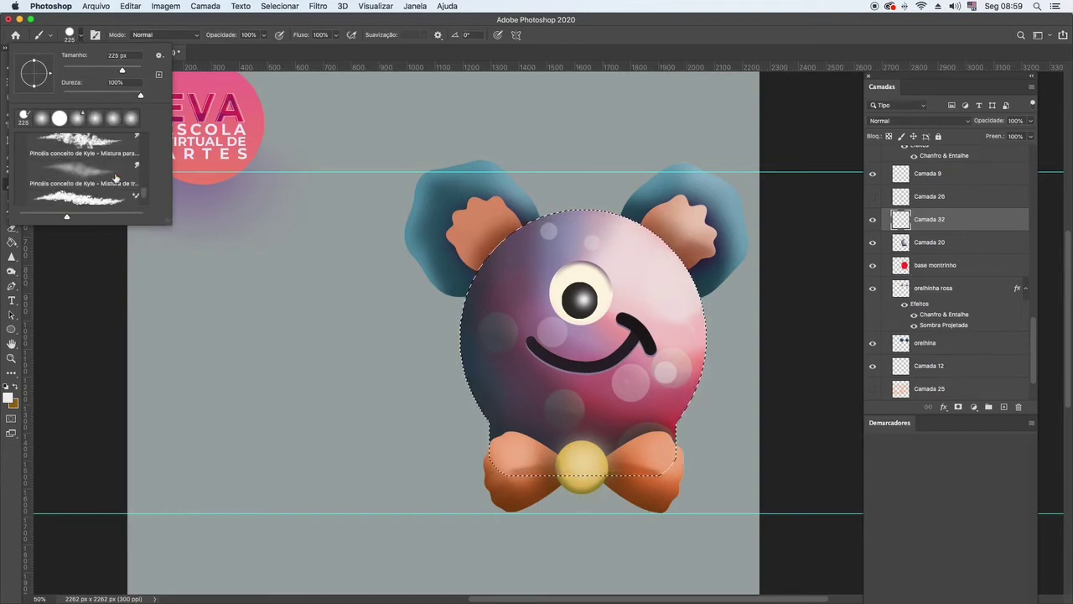
{"action": "scroll", "coordinate": [115, 178], "scroll_direction": "up", "scroll_amount": 1}
{"action": "left_click", "coordinate": [90, 179]}
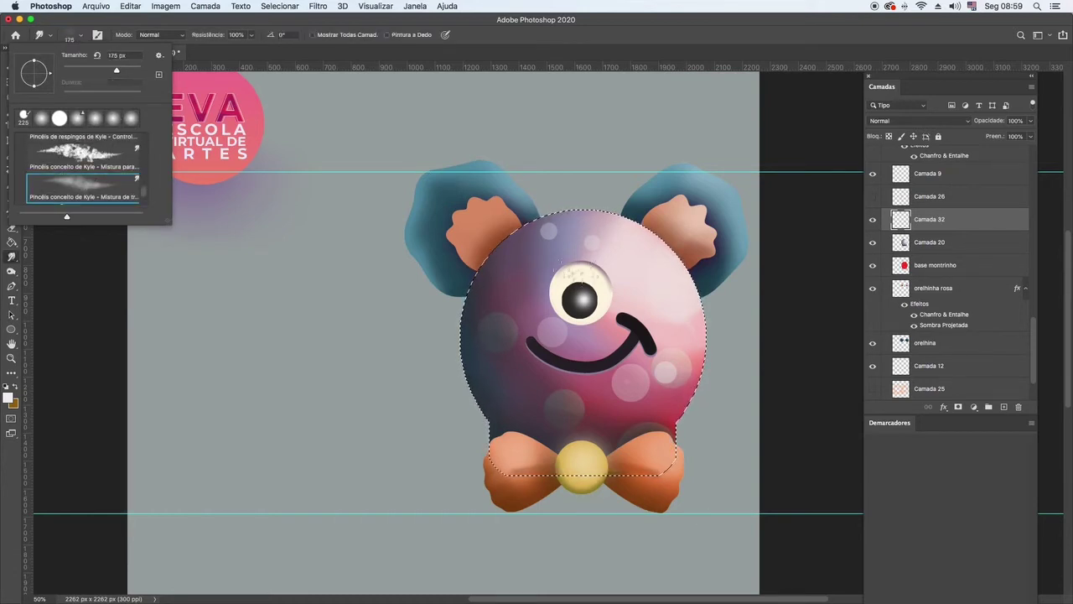
{"action": "left_click", "coordinate": [516, 285]}
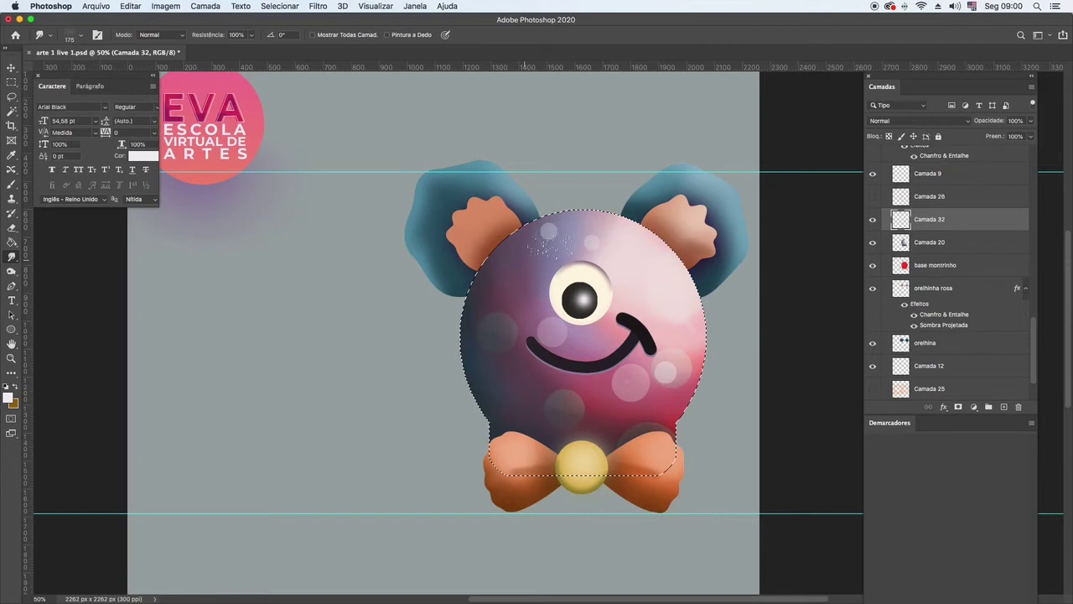
{"action": "left_click_drag", "start_coordinate": [521, 298], "coordinate": [513, 320]}
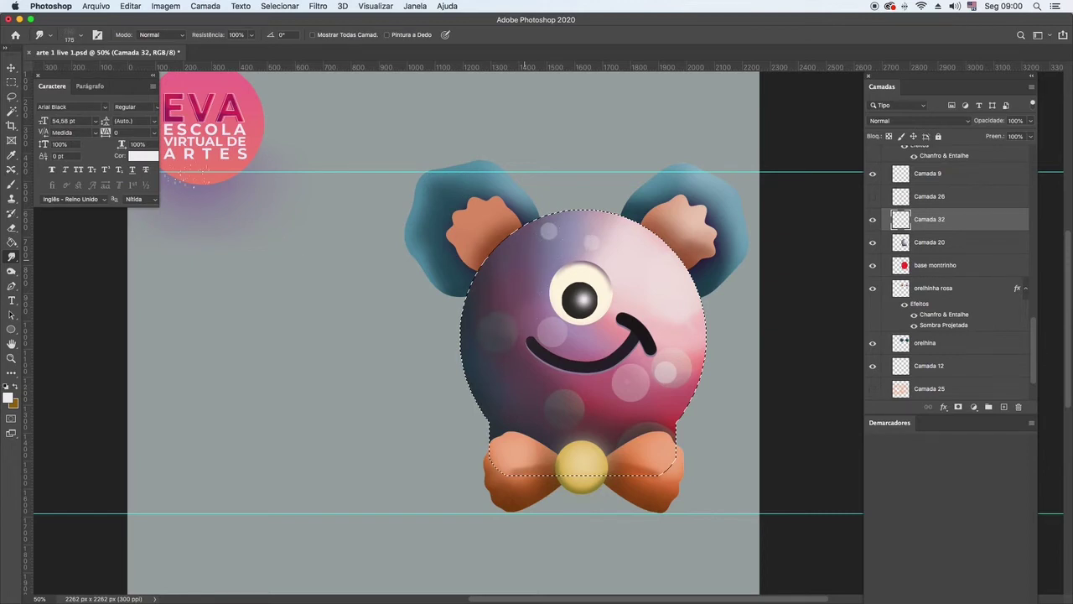
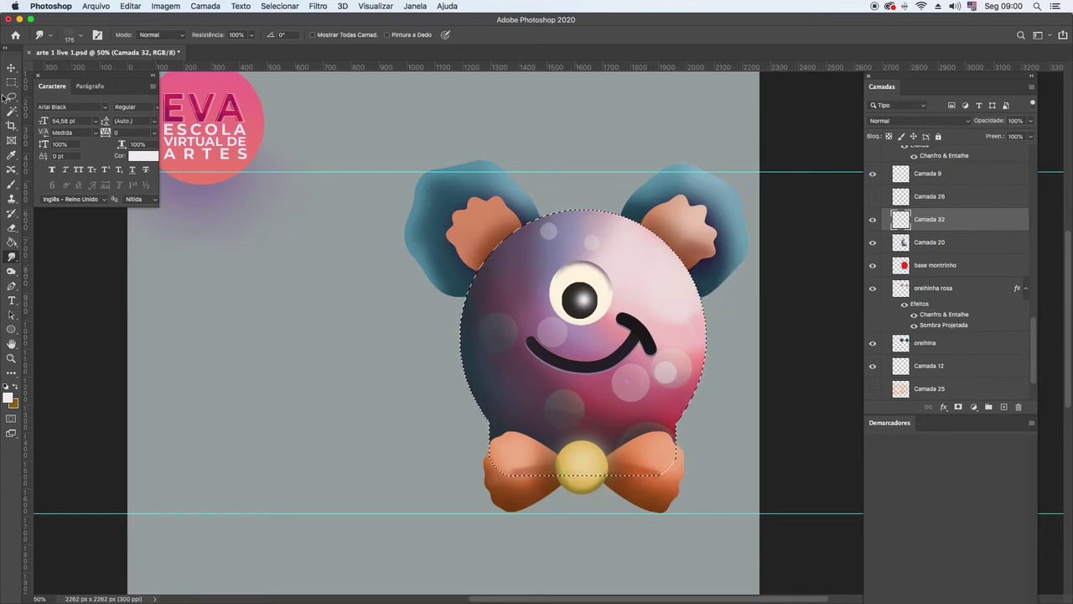
Splatter white specks over the body's upper edge and shaded side on Camada 32 with the Pincéis de respingos de Kyle texture brush at 284 px.
{"action": "left_click", "coordinate": [81, 37]}
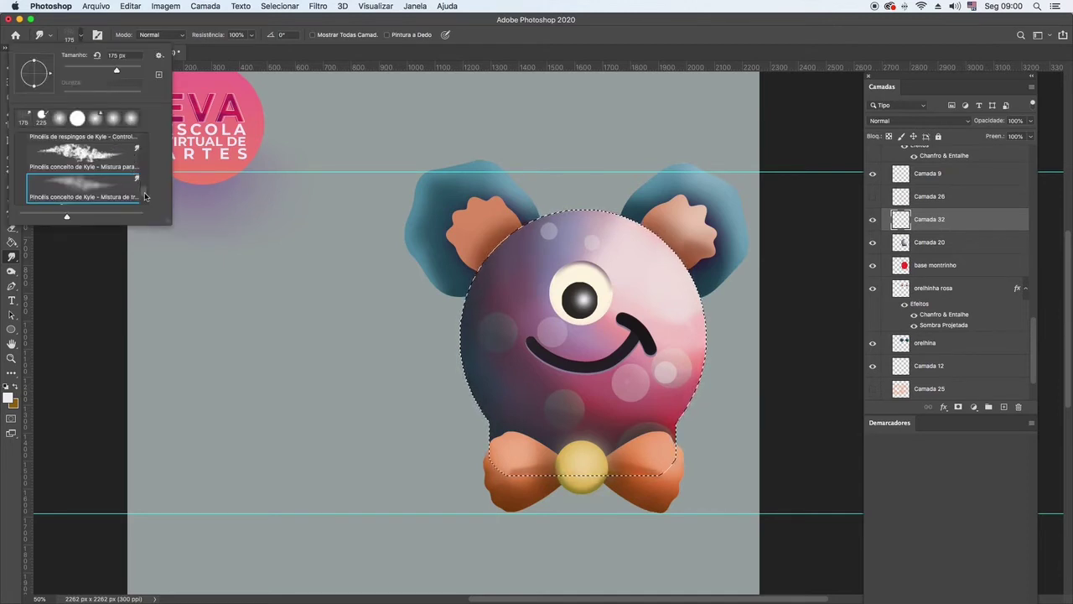
{"action": "scroll", "coordinate": [145, 191], "scroll_direction": "up", "scroll_amount": 5}
{"action": "left_click", "coordinate": [105, 184]}
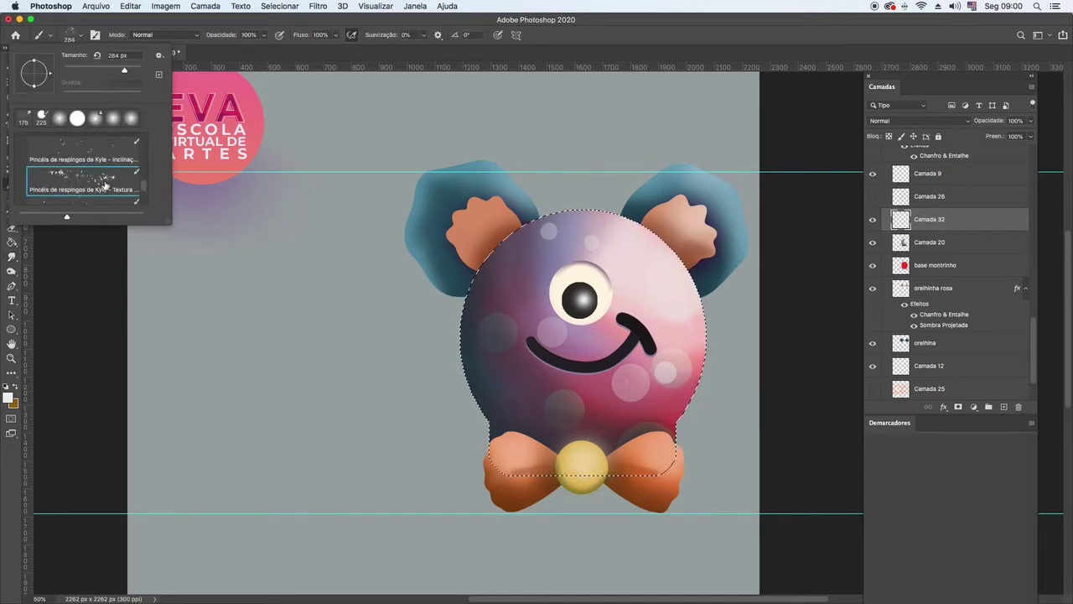
{"action": "left_click", "coordinate": [553, 277]}
{"action": "key", "text": "super+z"}
{"action": "left_click", "coordinate": [511, 247]}
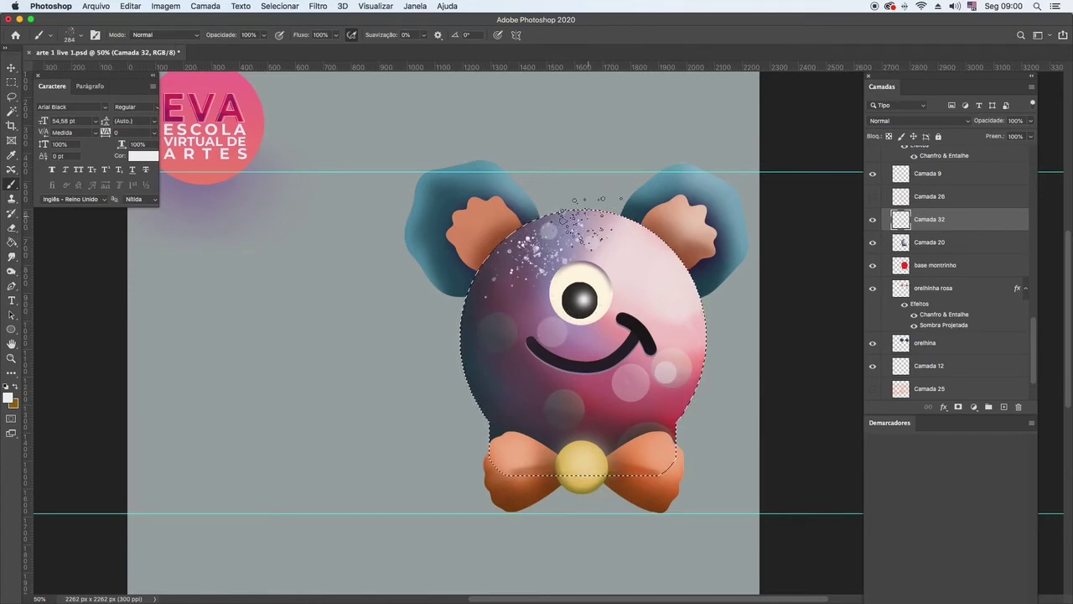
{"action": "left_click", "coordinate": [663, 243]}
{"action": "key", "text": "super+z"}
{"action": "left_click", "coordinate": [476, 294]}
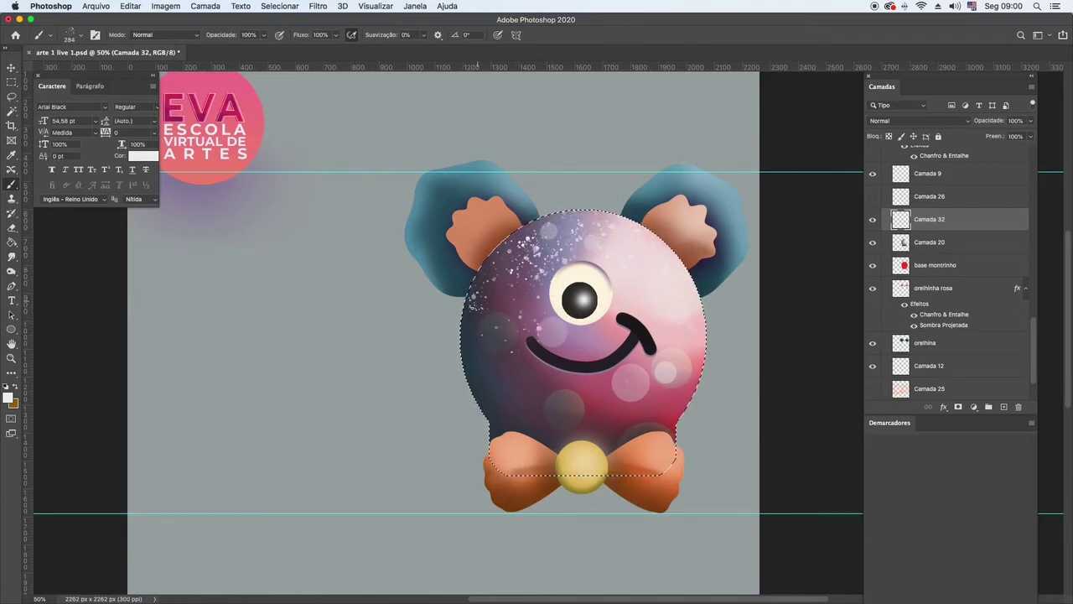
{"action": "mouse_move", "coordinate": [471, 350]}
{"action": "left_mouse_down"}
{"action": "mouse_move", "coordinate": [472, 415]}
{"action": "mouse_move", "coordinate": [497, 403]}
{"action": "mouse_move", "coordinate": [581, 415]}
{"action": "mouse_move", "coordinate": [524, 429]}
{"action": "left_mouse_up"}
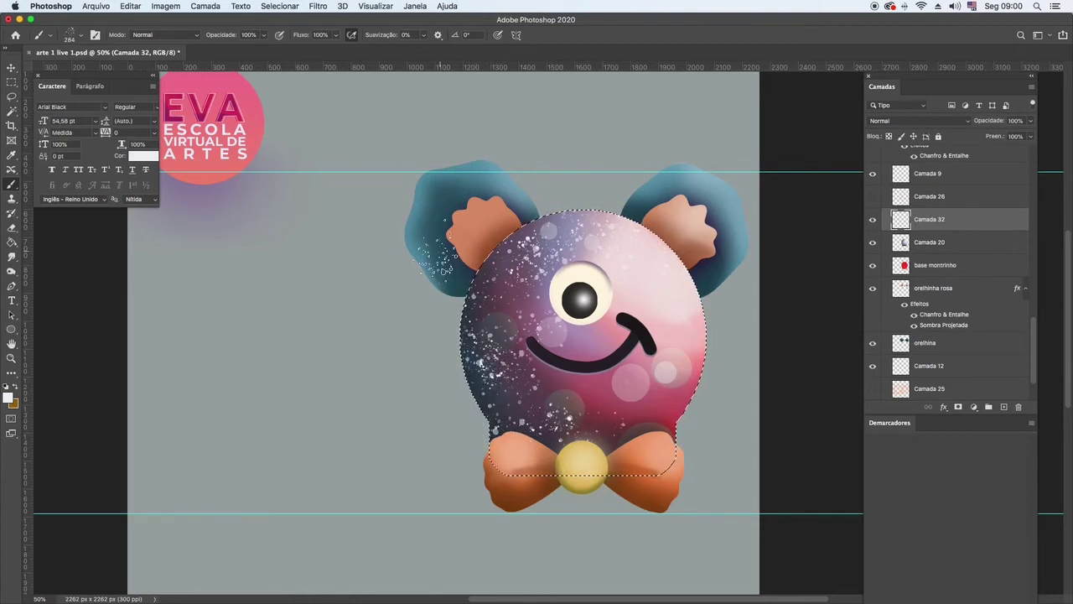
Preview different blend modes on the white splatter and set the Camada 32 layer to Dividir.
{"action": "left_click", "coordinate": [950, 122]}
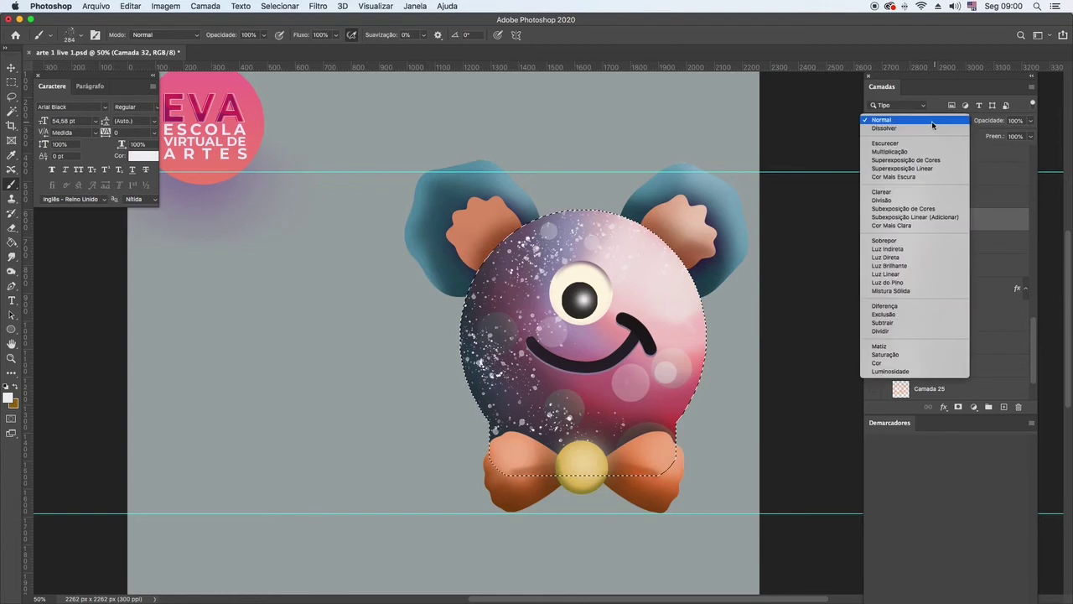
{"action": "key", "text": "Down"}
{"action": "key", "text": "Down"}
{"action": "key", "text": "Down"}
{"action": "key", "text": "Down"}
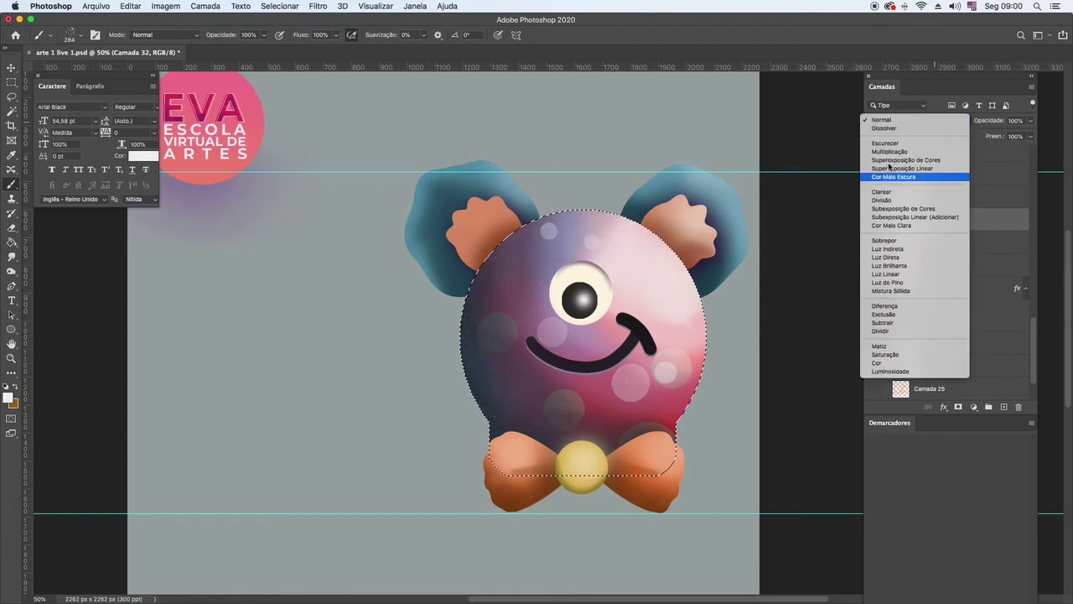
{"action": "key", "text": "Down"}
{"action": "key", "text": "Down"}
{"action": "key", "text": "Down"}
{"action": "key", "text": "Down"}
{"action": "key", "text": "Down"}
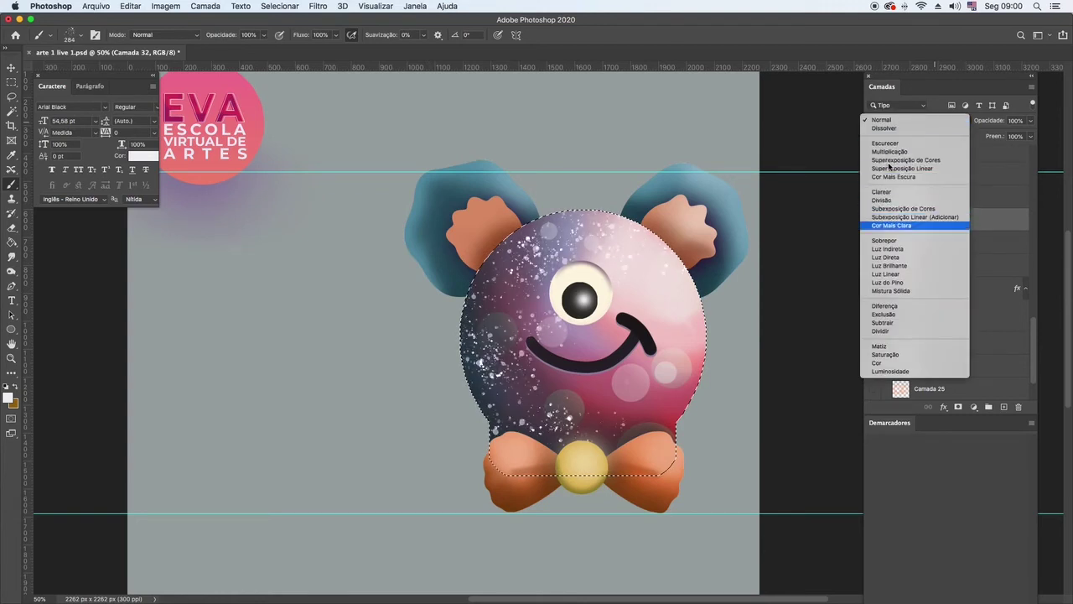
{"action": "key", "text": "Down"}
{"action": "key", "text": "Down"}
{"action": "key", "text": "Down"}
{"action": "key", "text": "Down"}
{"action": "key", "text": "Down"}
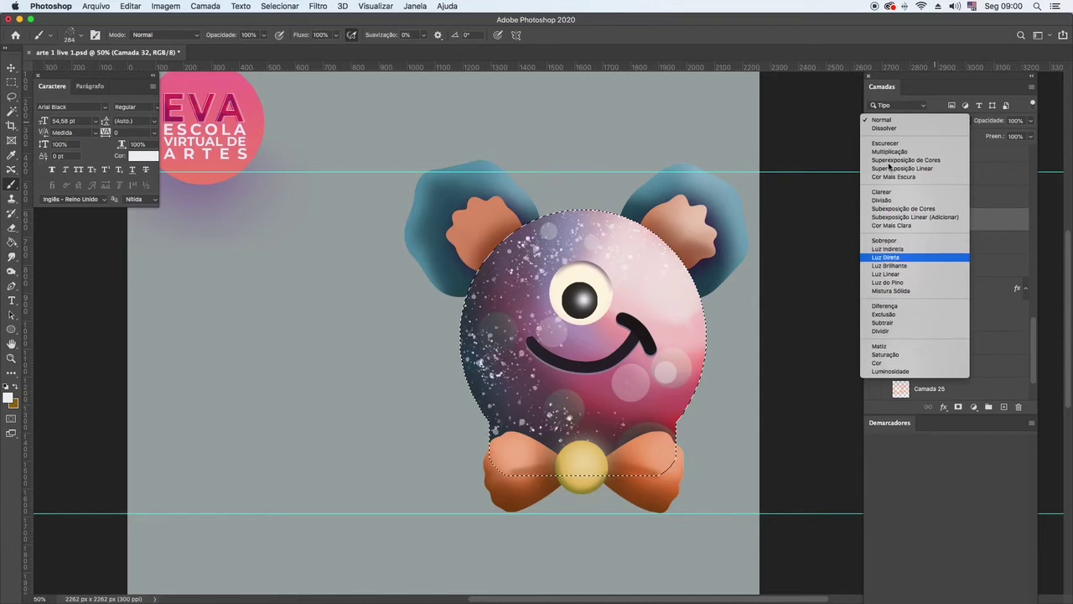
{"action": "key", "text": "Down"}
{"action": "key", "text": "Down"}
{"action": "key", "text": "Down"}
{"action": "key", "text": "Down"}
{"action": "key", "text": "Down"}
{"action": "key", "text": "Down"}
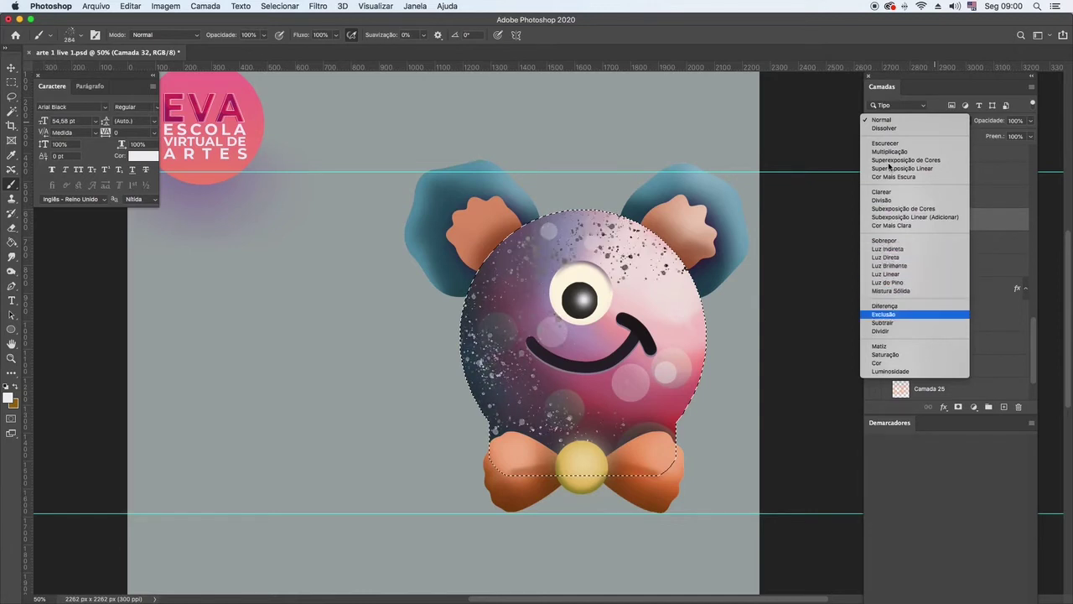
{"action": "key", "text": "Down"}
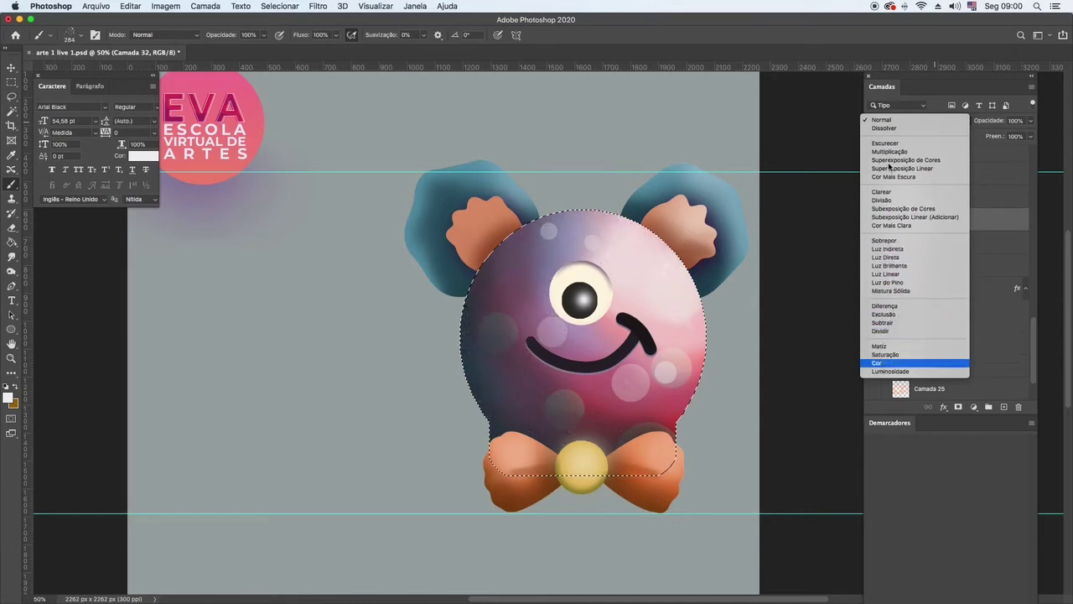
{"action": "key", "text": "Up"}
{"action": "key", "text": "Up"}
{"action": "key", "text": "Up"}
{"action": "key", "text": "Up"}
{"action": "key", "text": "Down"}
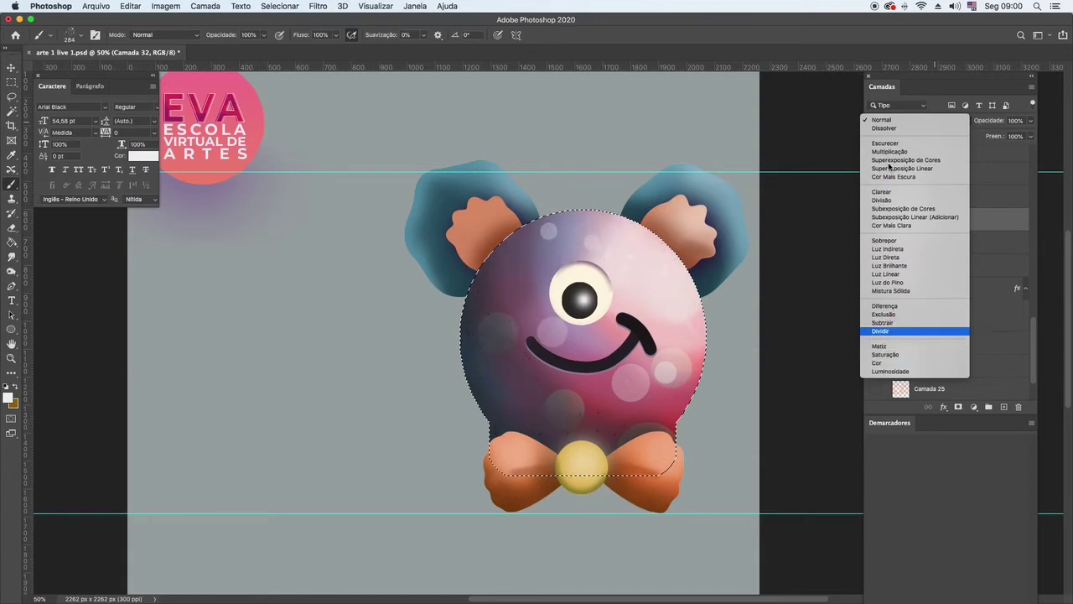
{"action": "key", "text": "Return"}
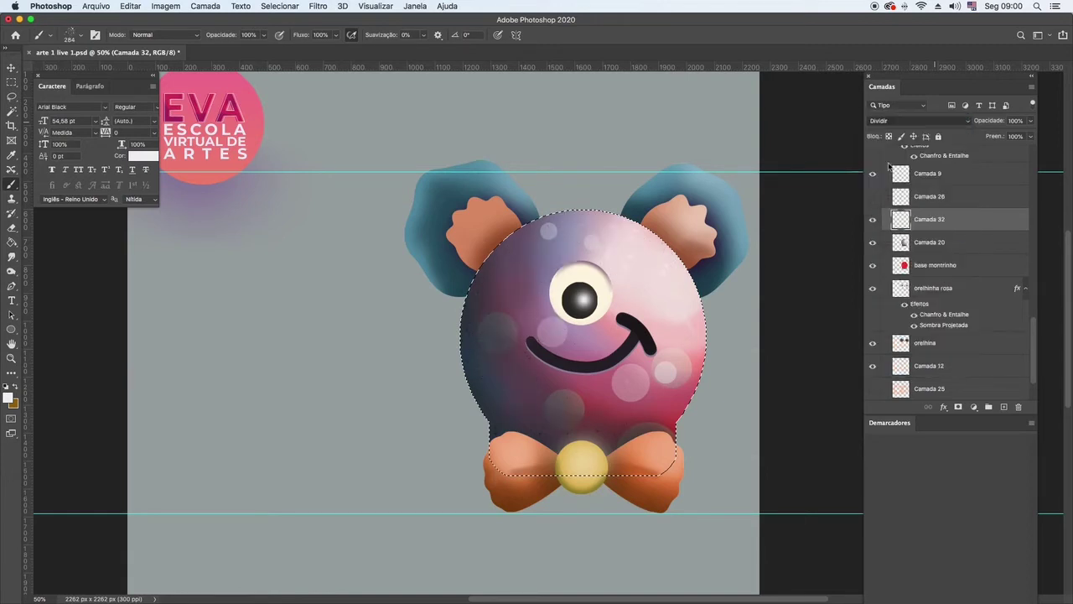
Make the blue ears' orelhina layer active and clear the body selection.
{"action": "left_click", "coordinate": [12, 69]}
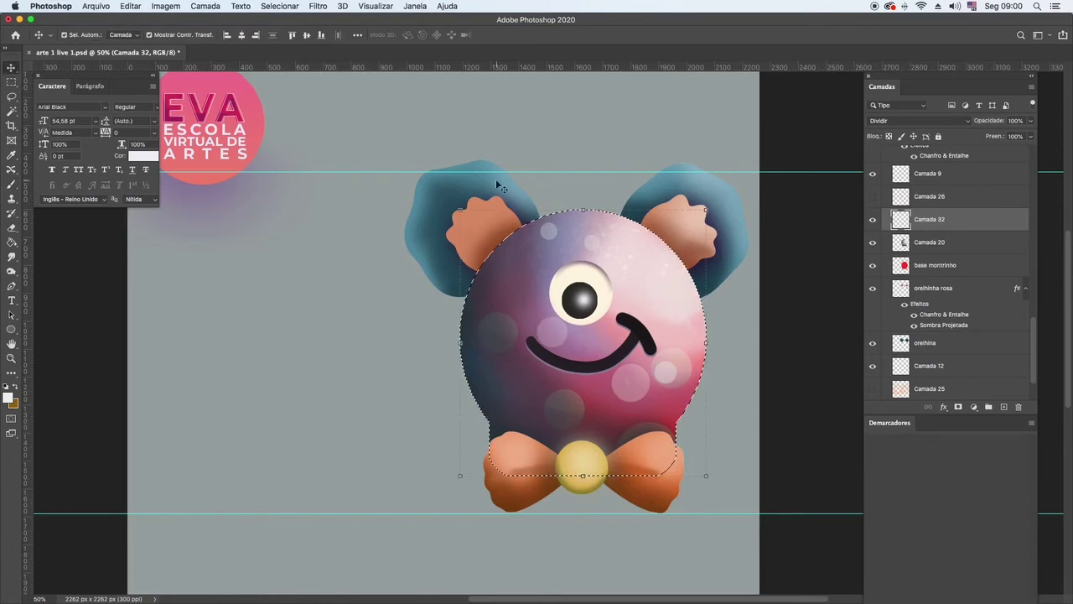
{"action": "left_click", "coordinate": [529, 198]}
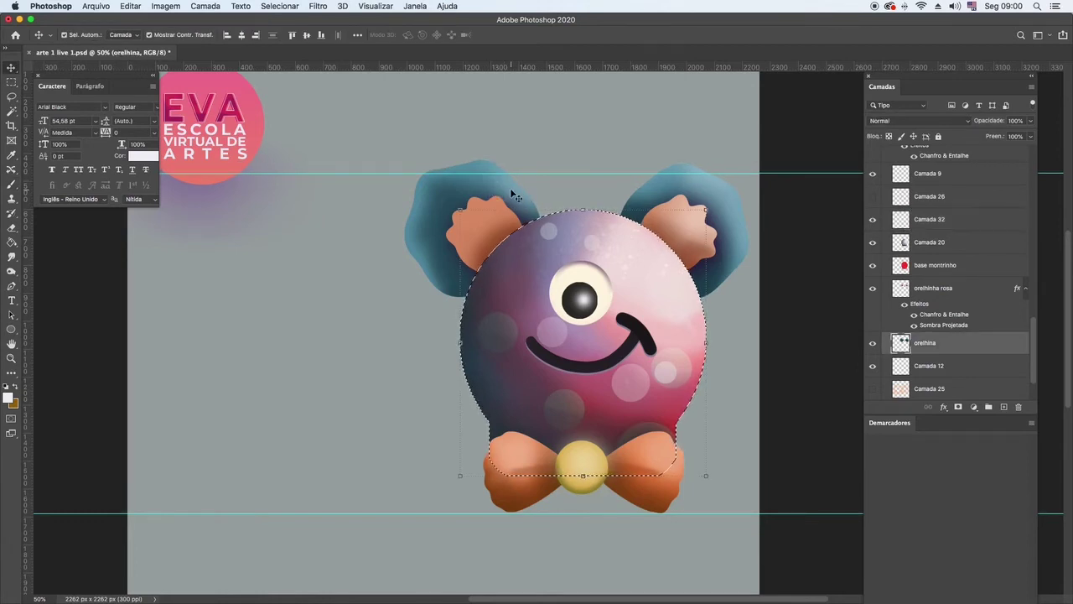
{"action": "left_click", "coordinate": [727, 185]}
{"action": "key", "text": "ctrl+z"}
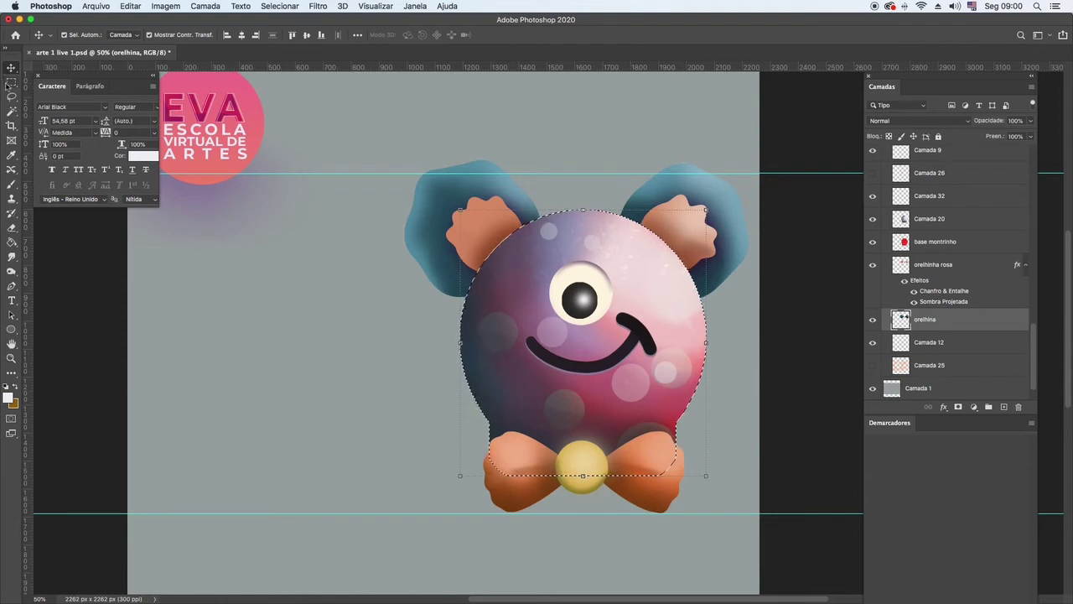
{"action": "left_click", "coordinate": [10, 82]}
{"action": "key", "text": "ctrl+d"}
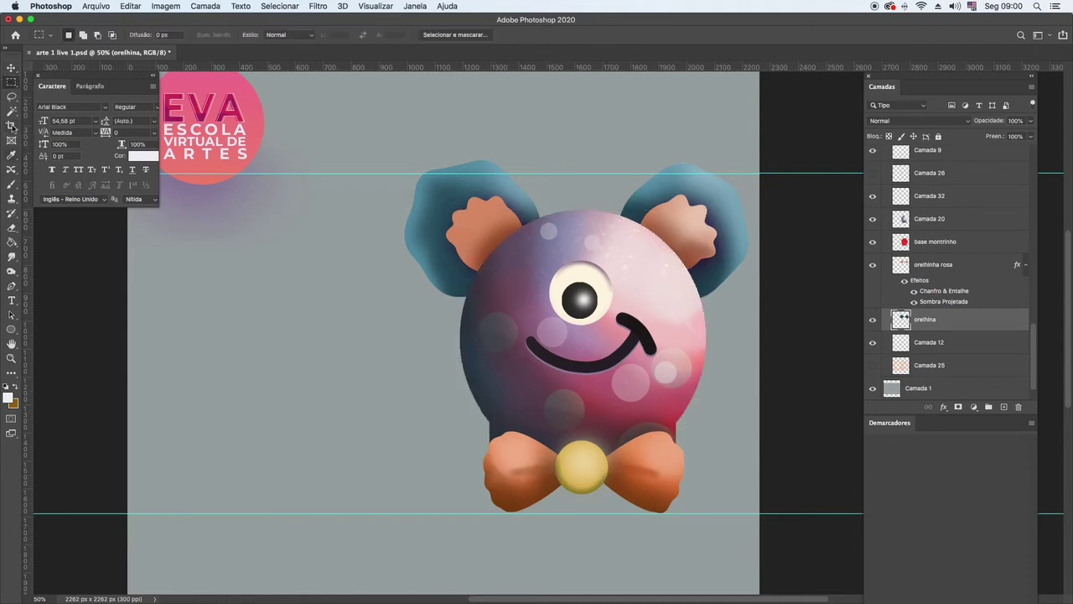
Select both blue ears on the orelhina layer with the Magic Wand.
{"action": "left_click", "coordinate": [11, 67]}
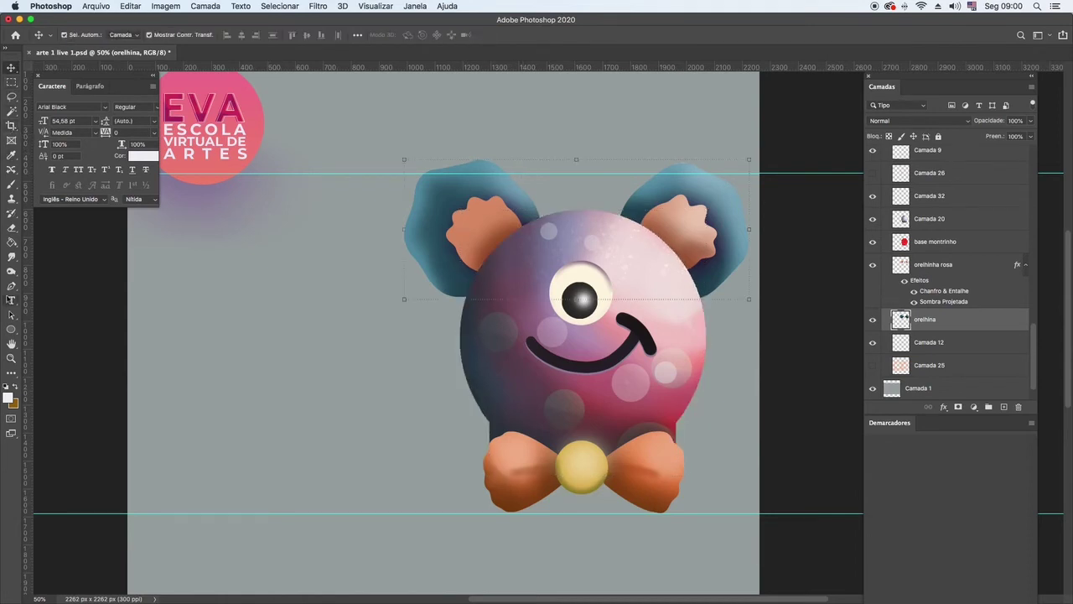
{"action": "left_click", "coordinate": [11, 111]}
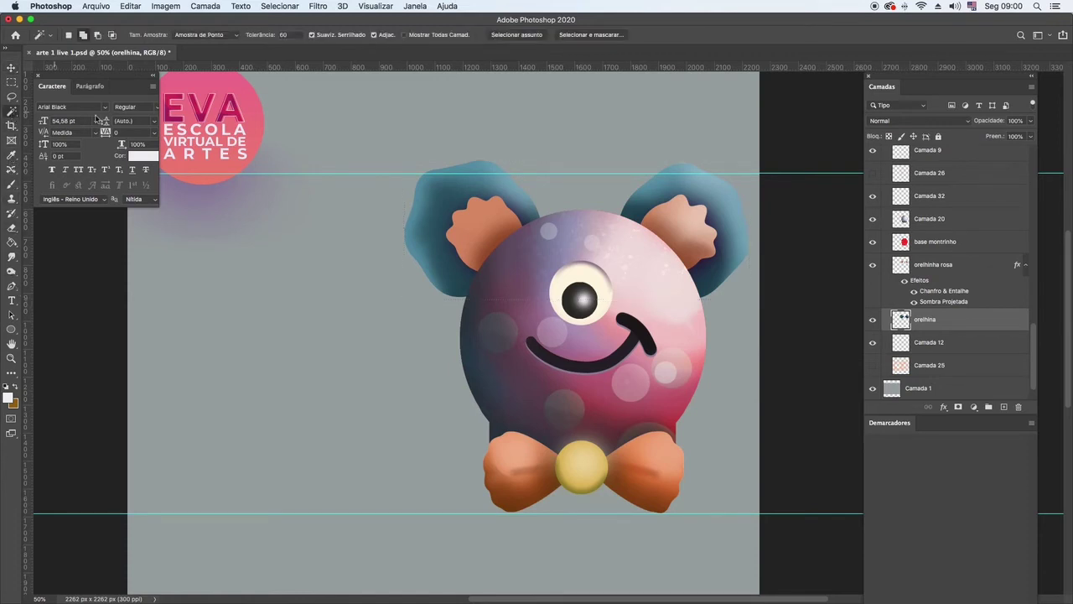
{"action": "left_click", "coordinate": [427, 195]}
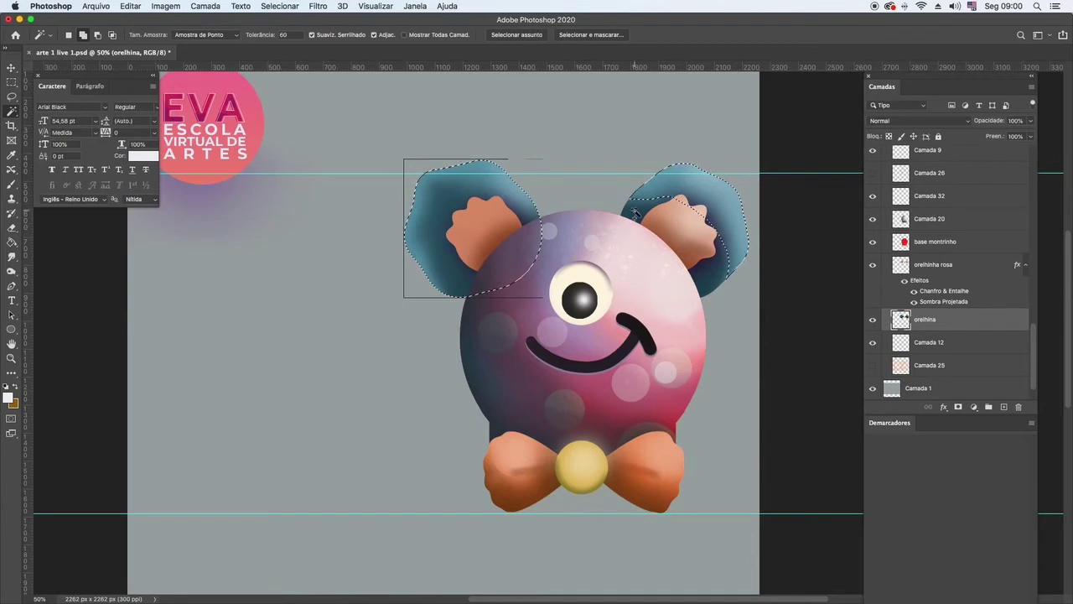
{"action": "left_click", "coordinate": [683, 233], "text": "shift"}
Splatter white specks over both selected blue ears on the orelhina layer with the 284 px Kyle splatter brush.
{"action": "left_click", "coordinate": [10, 183]}
{"action": "mouse_move", "coordinate": [503, 172]}
{"action": "left_mouse_down"}
{"action": "mouse_move", "coordinate": [419, 201]}
{"action": "mouse_move", "coordinate": [490, 167]}
{"action": "mouse_move", "coordinate": [445, 189]}
{"action": "mouse_move", "coordinate": [420, 225]}
{"action": "left_mouse_up"}
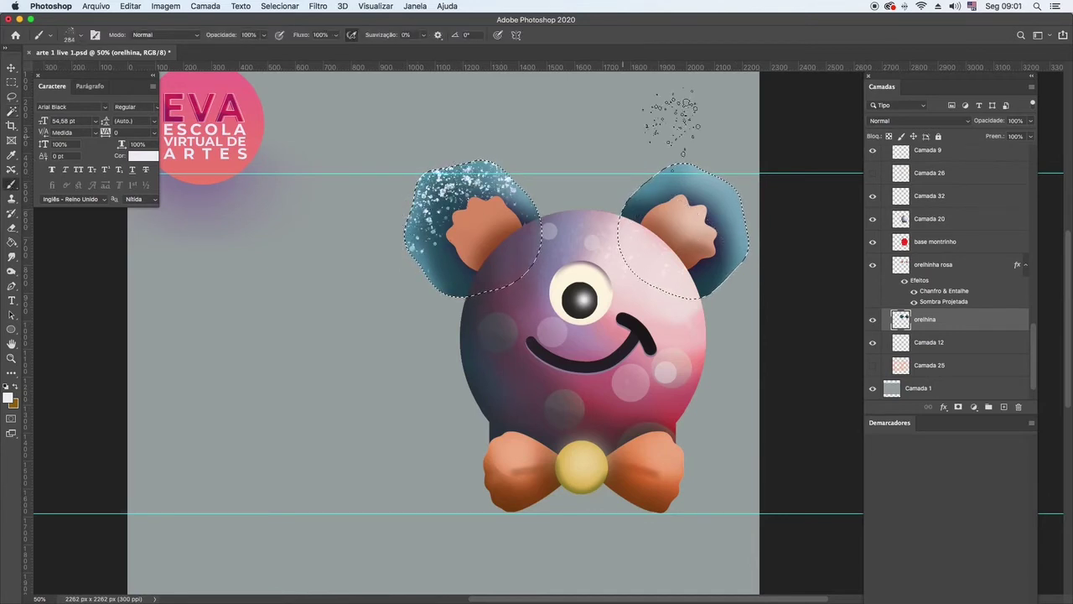
{"action": "mouse_move", "coordinate": [678, 132]}
{"action": "left_mouse_down"}
{"action": "mouse_move", "coordinate": [728, 169]}
{"action": "mouse_move", "coordinate": [738, 235]}
{"action": "mouse_move", "coordinate": [700, 168]}
{"action": "mouse_move", "coordinate": [721, 197]}
{"action": "left_mouse_up"}
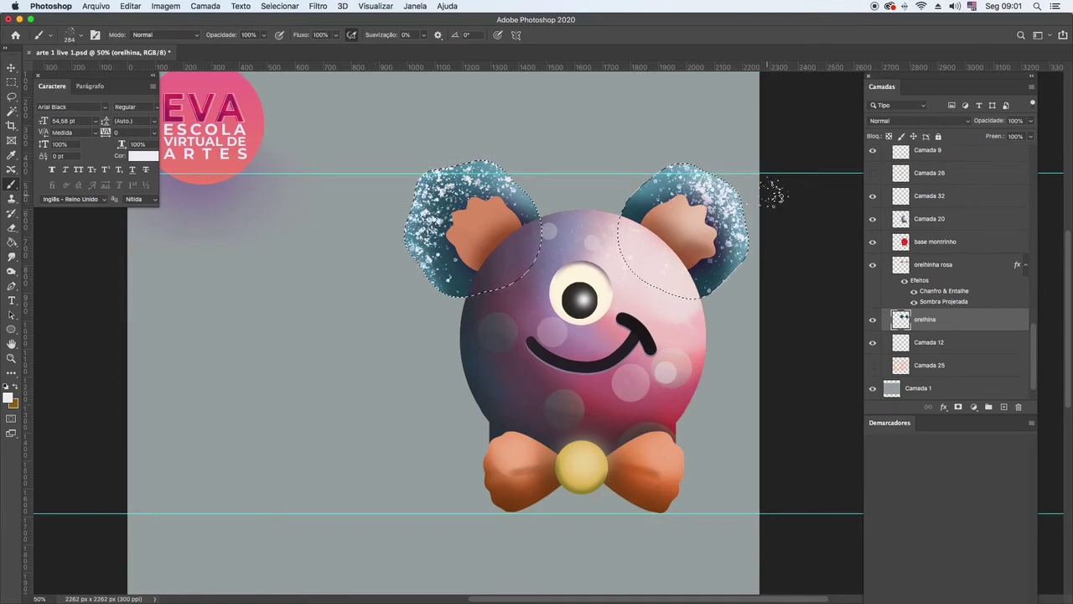
{"action": "left_click", "coordinate": [12, 83]}
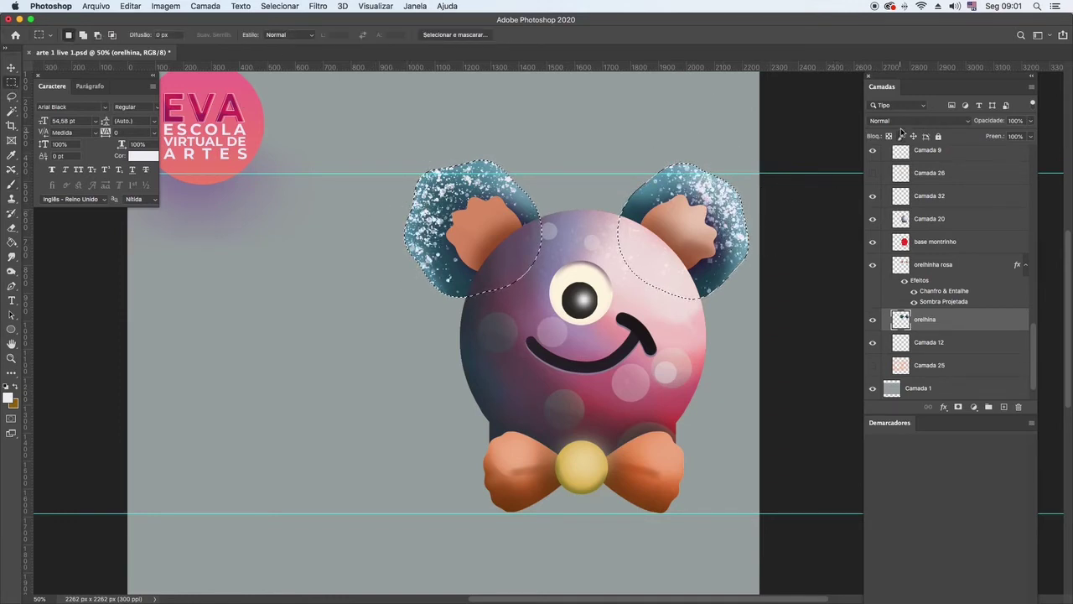
Preview different blend modes on the speckled orelhina layer, from Cor Mais Clara to Luz do Pino and back to Superexposição Linear.
{"action": "left_click", "coordinate": [898, 122]}
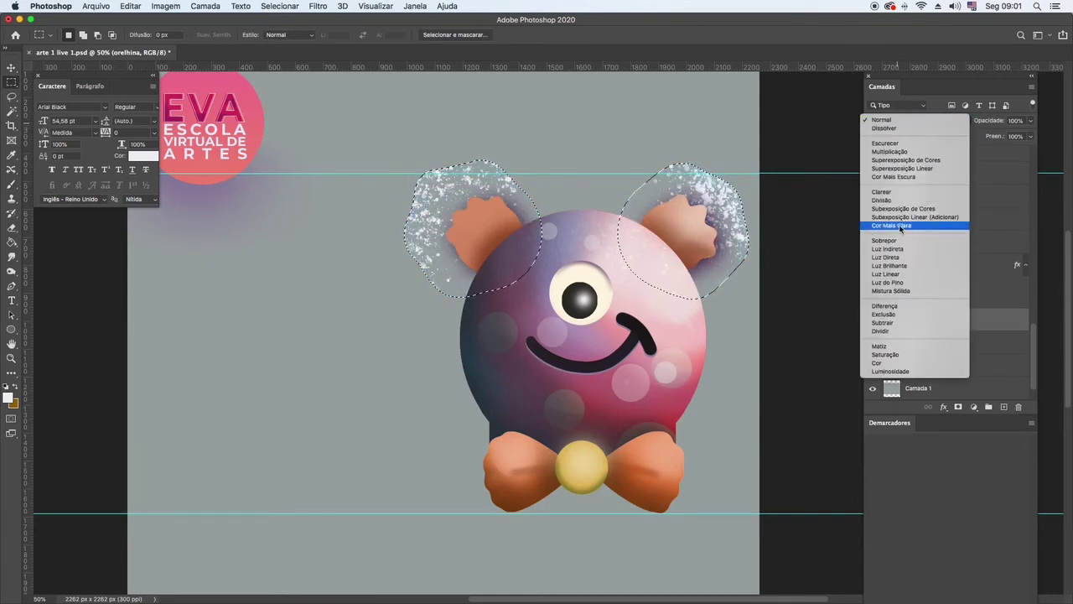
{"action": "key", "text": "Down"}
{"action": "key", "text": "Down"}
{"action": "key", "text": "Down"}
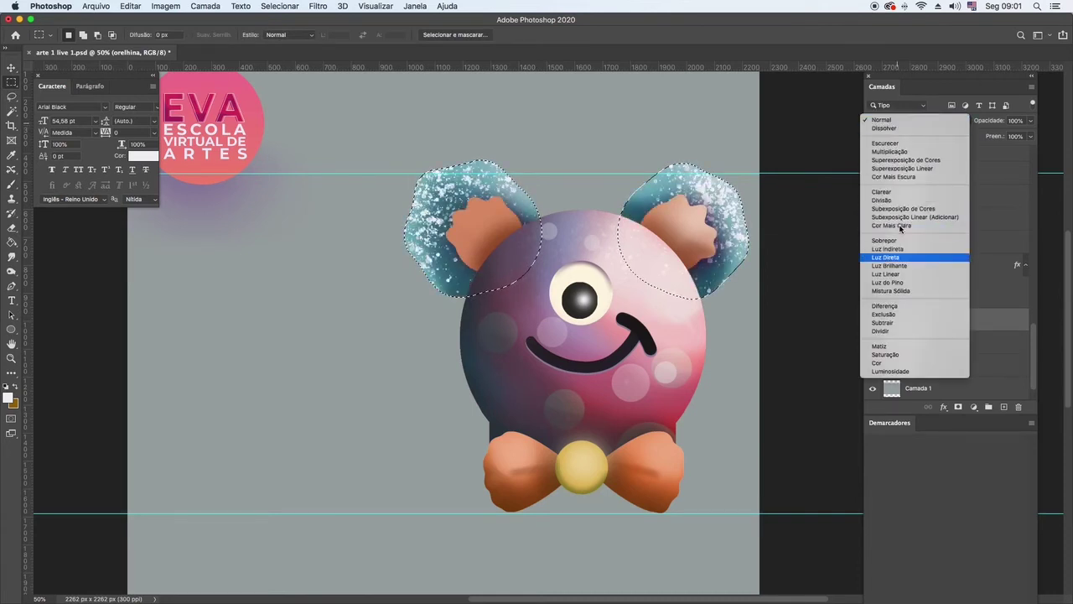
{"action": "key", "text": "Down"}
{"action": "key", "text": "Down"}
{"action": "key", "text": "Down"}
{"action": "key", "text": "Down"}
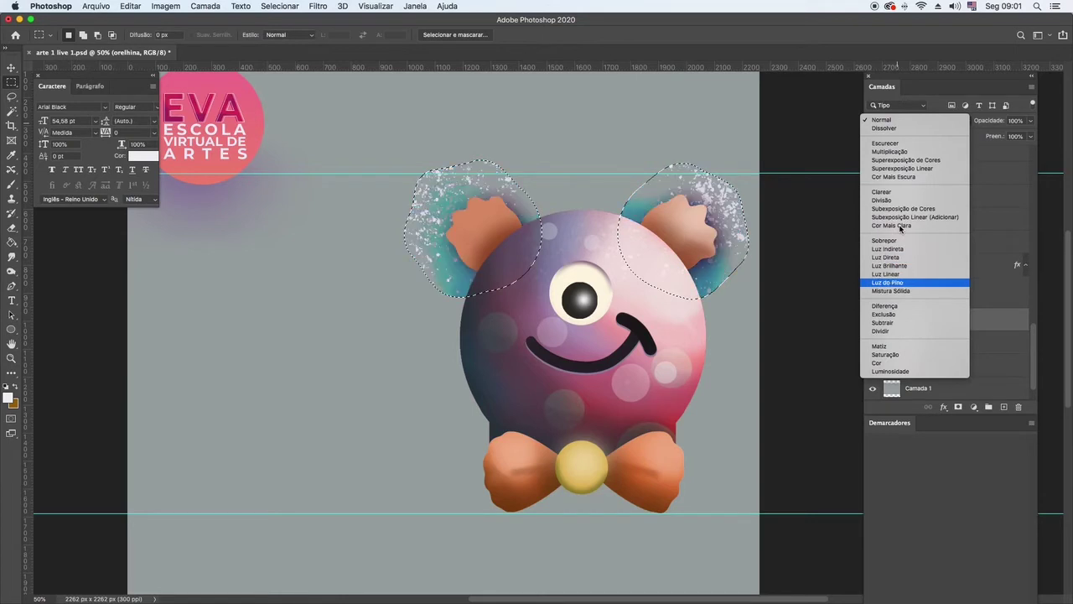
{"action": "key", "text": "Up"}
{"action": "key", "text": "Up"}
{"action": "key", "text": "Up"}
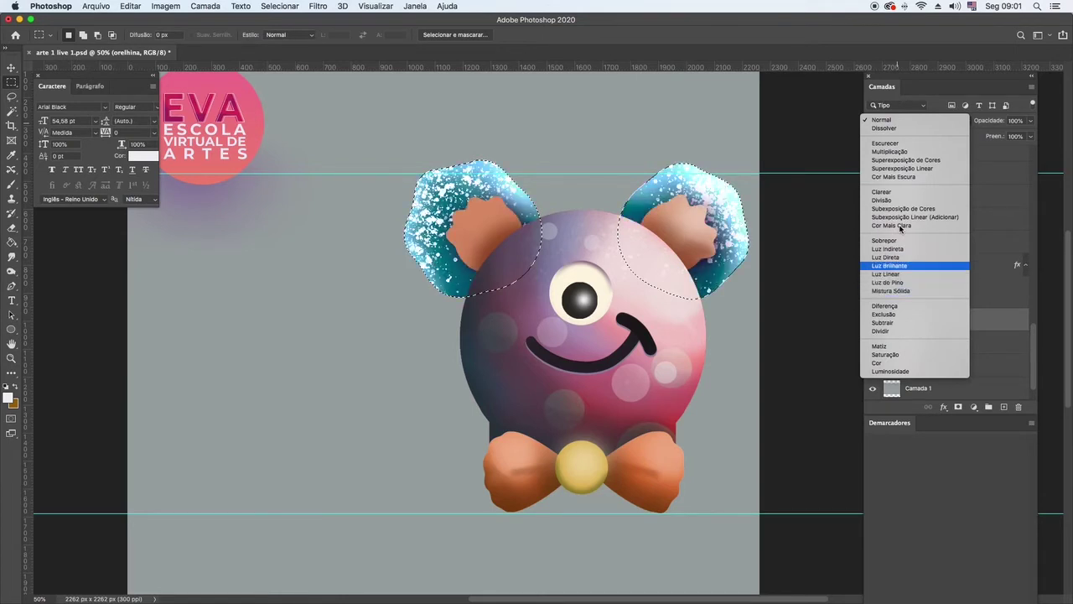
{"action": "key", "text": "Up"}
{"action": "key", "text": "Up"}
{"action": "key", "text": "Up"}
{"action": "key", "text": "Up"}
{"action": "key", "text": "Up"}
{"action": "key", "text": "Up"}
{"action": "key", "text": "Up"}
{"action": "key", "text": "Up"}
{"action": "key", "text": "Up"}
{"action": "key", "text": "Up"}
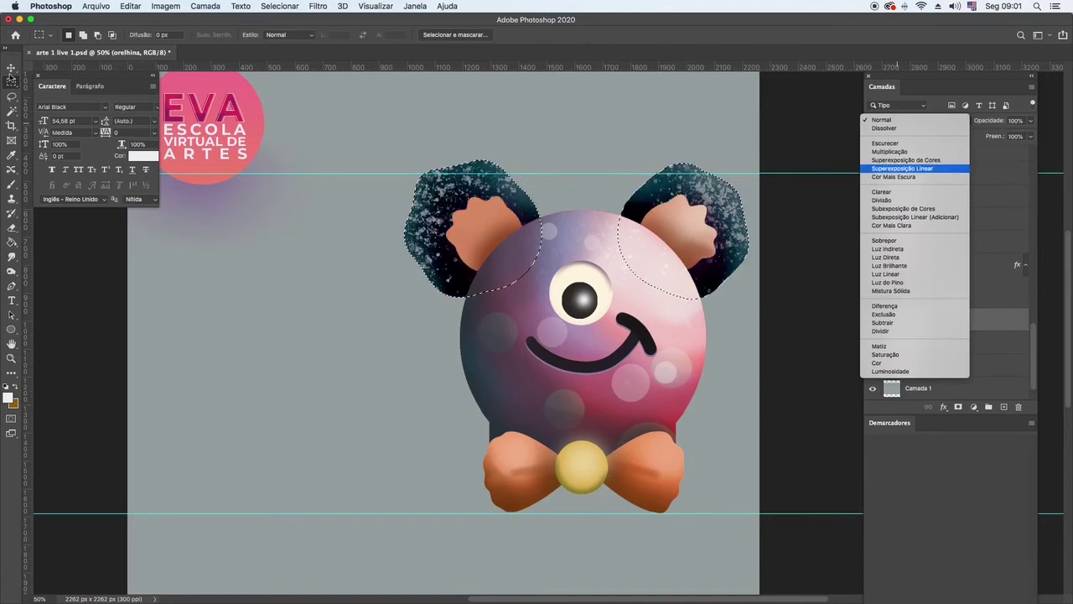
Dismiss the blend mode choice and undo the white speckle strokes painted directly on the orelhina layer.
{"action": "key", "text": "Escape"}
{"action": "key", "text": "super+z"}
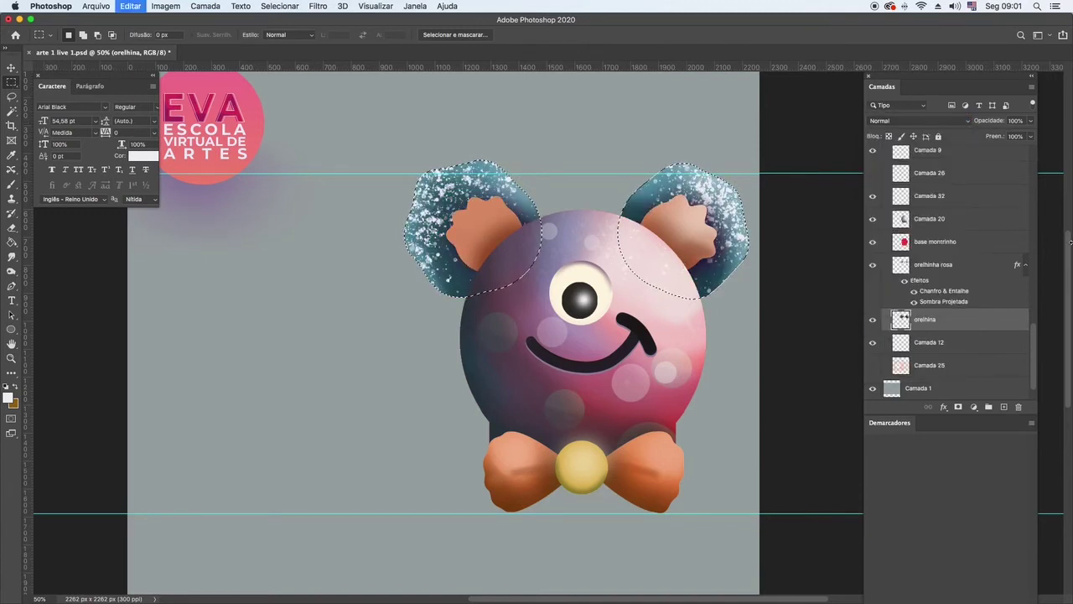
{"action": "key", "text": "super+z"}
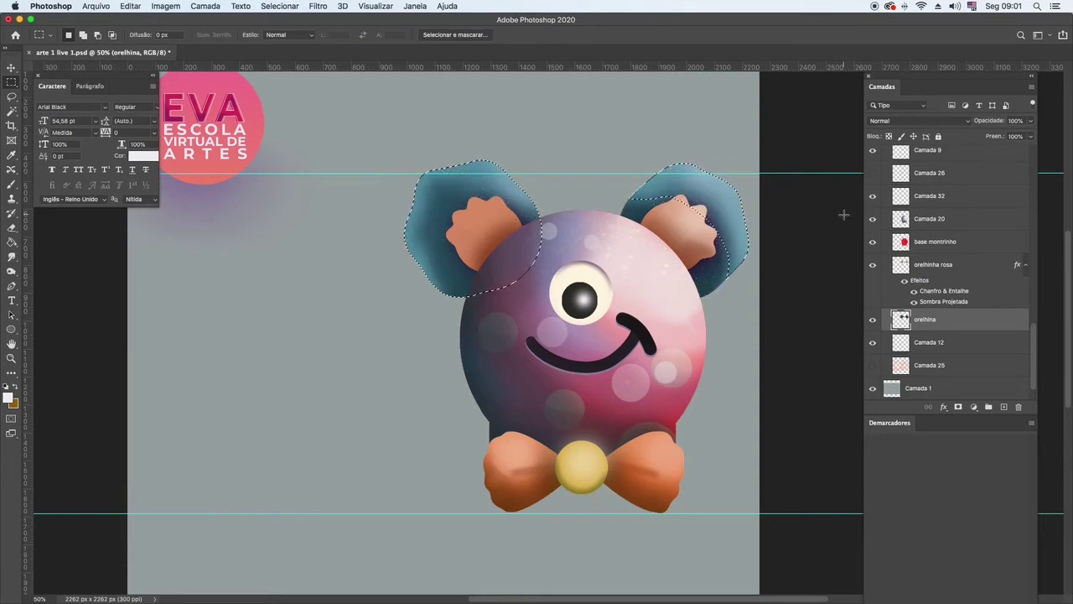
Complete the selection of both blue outer ears with the Magic Wand and paint white speckles over them on a new layer above orelhina.
{"action": "left_click", "coordinate": [11, 110]}
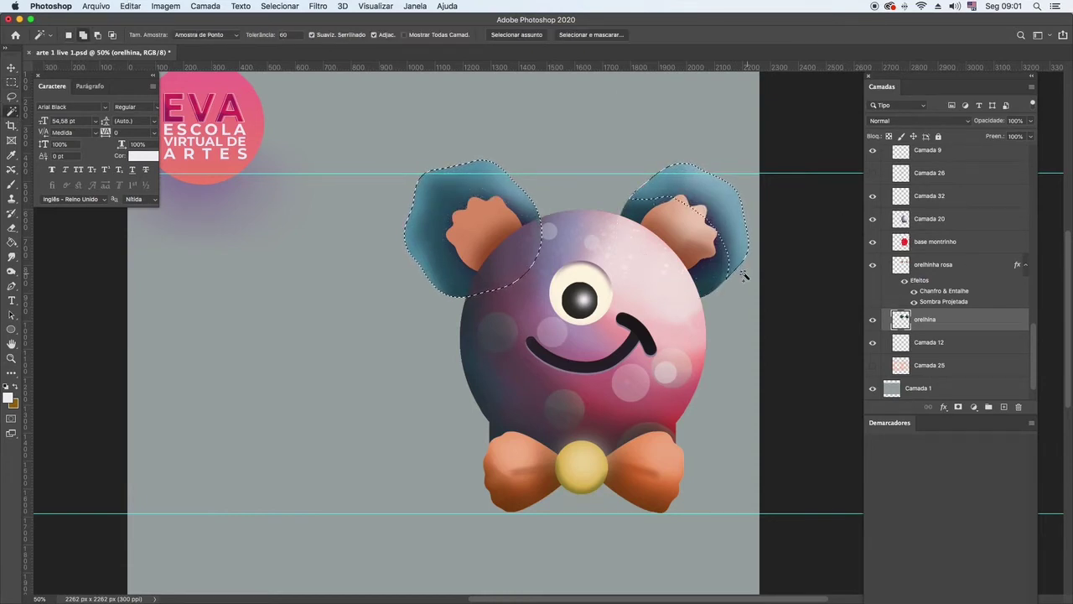
{"action": "key", "text": "super+t"}
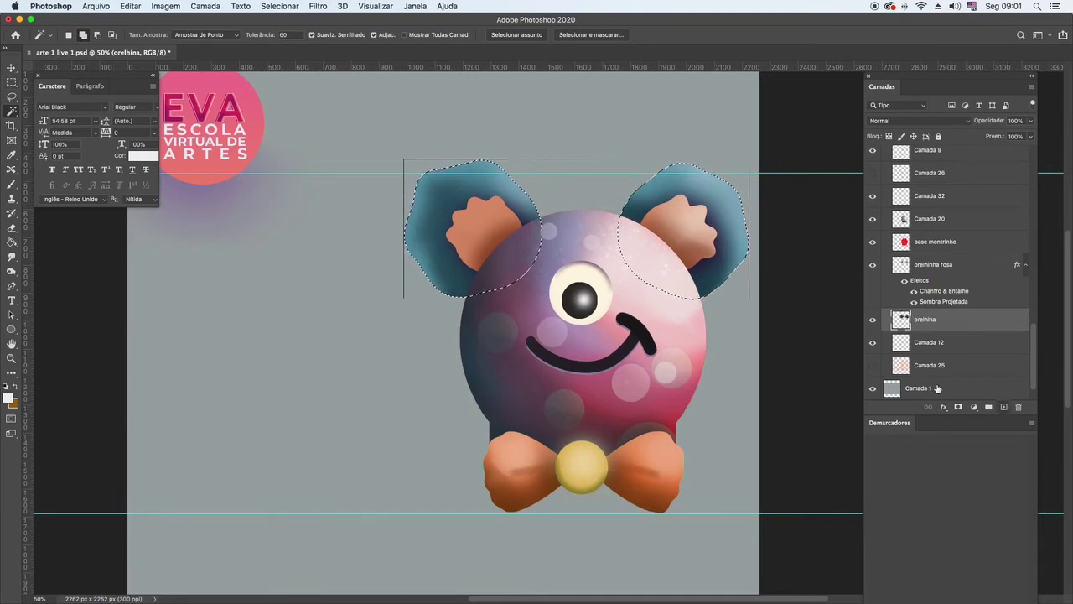
{"action": "left_click", "coordinate": [1004, 406]}
{"action": "key", "text": "b"}
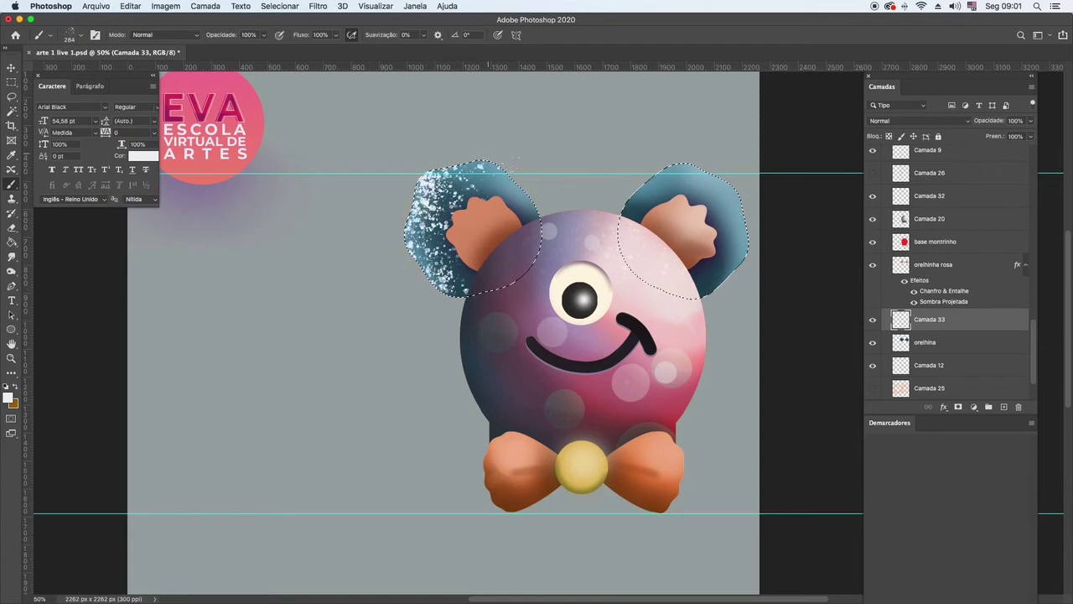
{"action": "left_click_drag", "start_coordinate": [689, 150], "coordinate": [757, 198]}
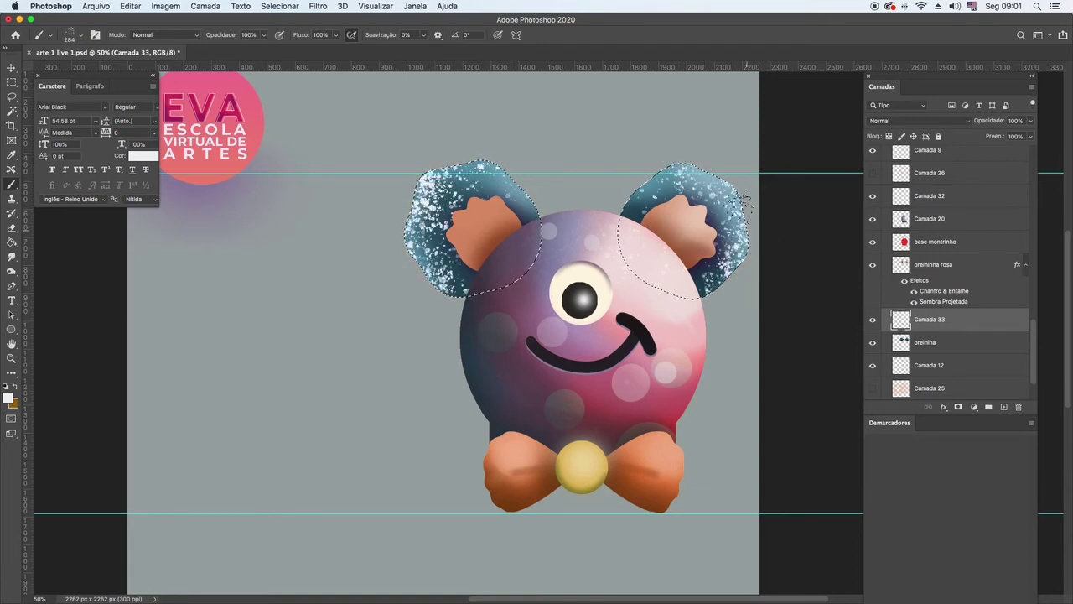
{"action": "left_click", "coordinate": [873, 320]}
{"action": "left_click", "coordinate": [873, 319]}
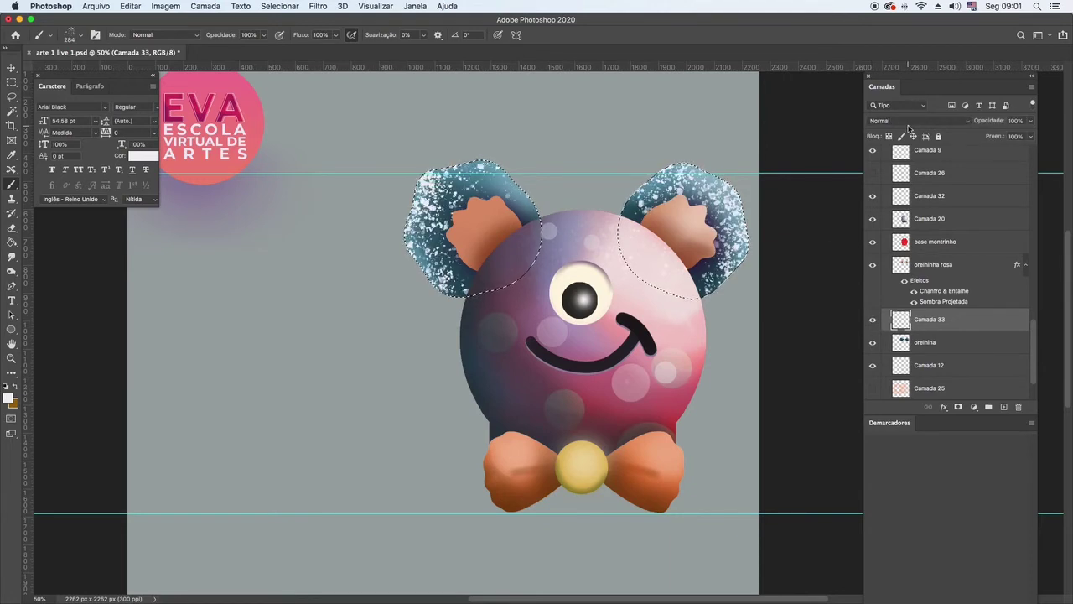
Set the outer-ear speckle layer's blend mode to Superexposição de Cores.
{"action": "left_click", "coordinate": [917, 120]}
{"action": "key", "text": "Down"}
{"action": "key", "text": "Down"}
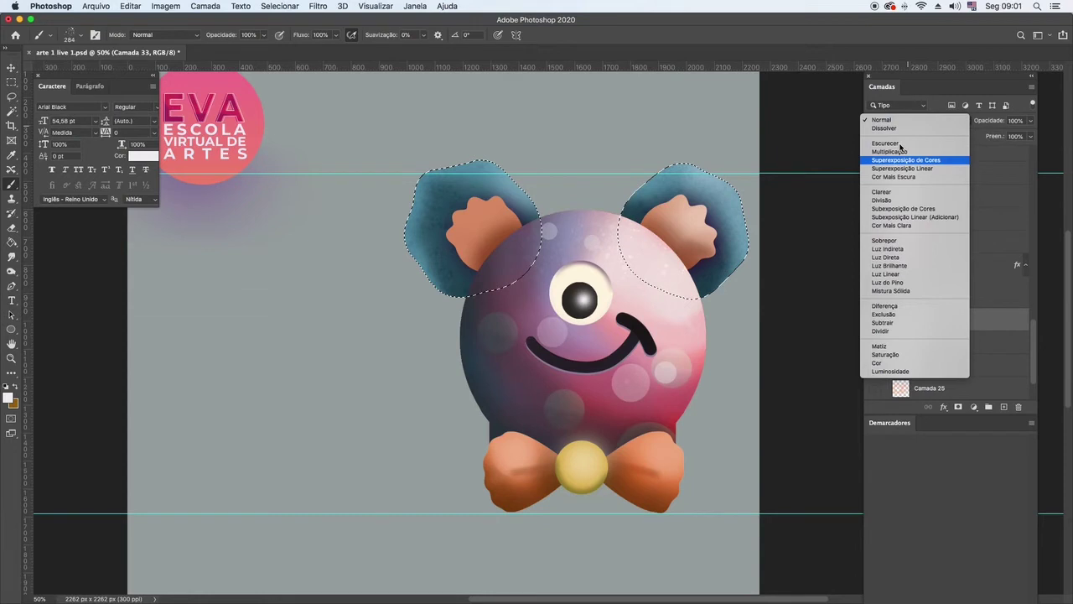
{"action": "key", "text": "Return"}
Brush more speckles along the lower edge of the monster's left-hand outer ear and clear the selection.
{"action": "left_click_drag", "start_coordinate": [436, 295], "coordinate": [399, 265]}
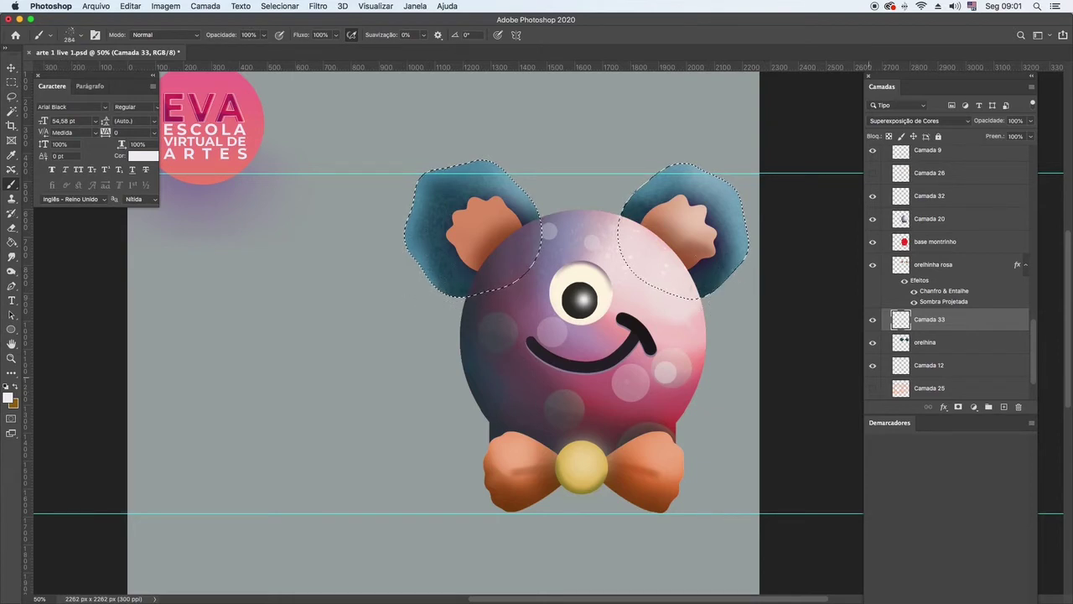
{"action": "key", "text": "m"}
{"action": "left_click", "coordinate": [312, 341]}
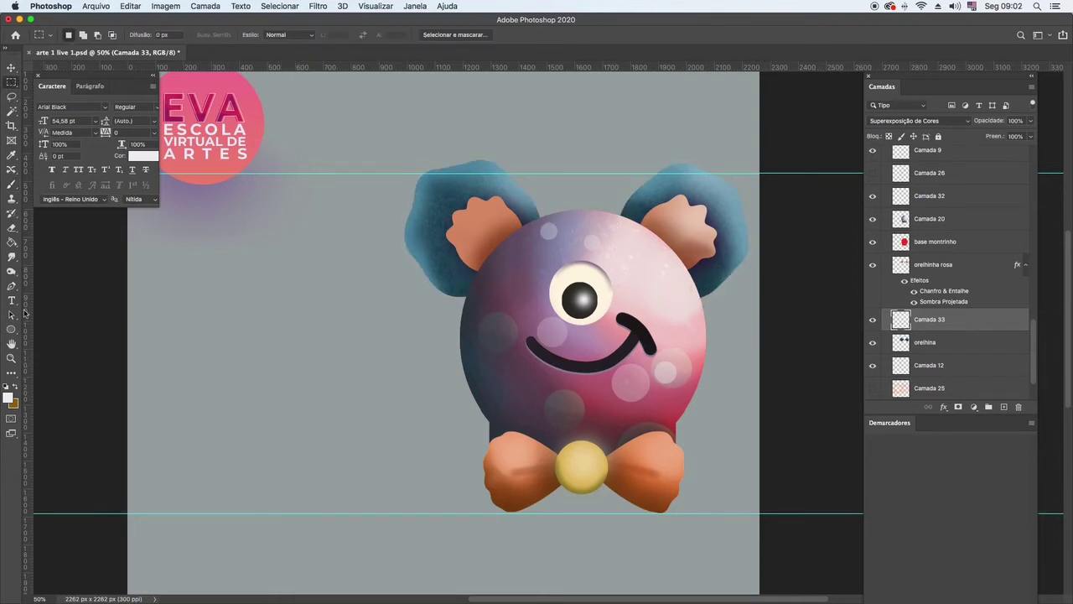
Select both pink inner ear shapes on the orelhinha rosa layer with the Magic Wand.
{"action": "key", "text": "v"}
{"action": "left_click", "coordinate": [728, 241]}
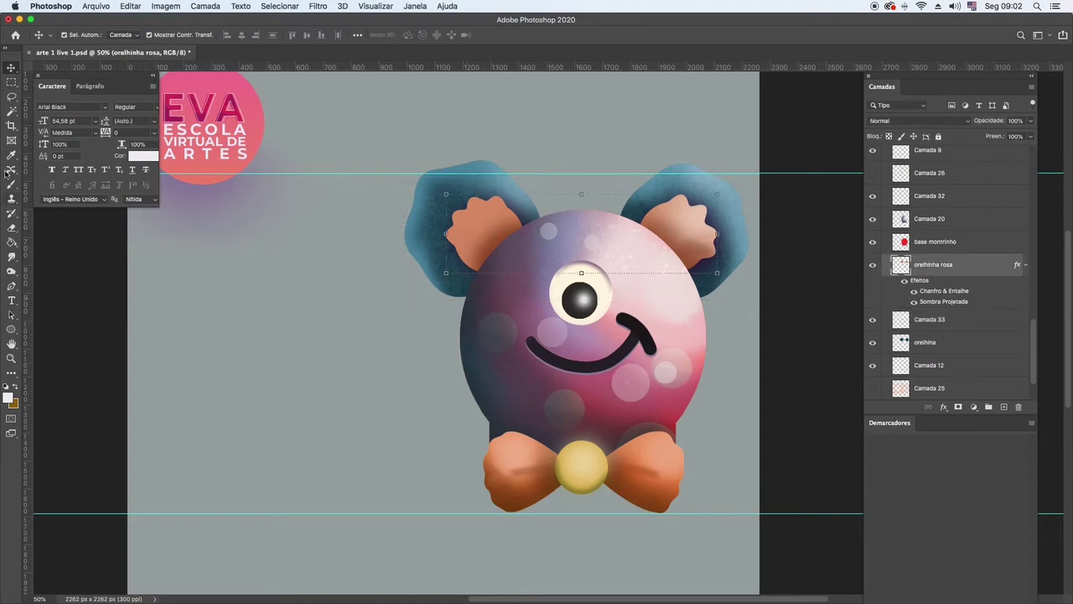
{"action": "left_click", "coordinate": [14, 112]}
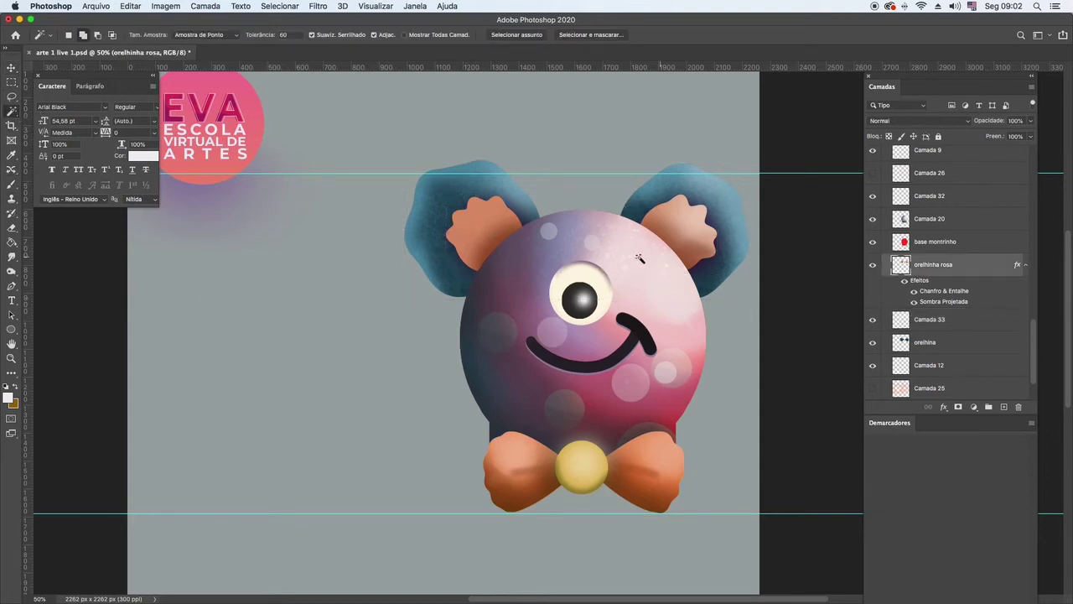
{"action": "left_click", "coordinate": [468, 226]}
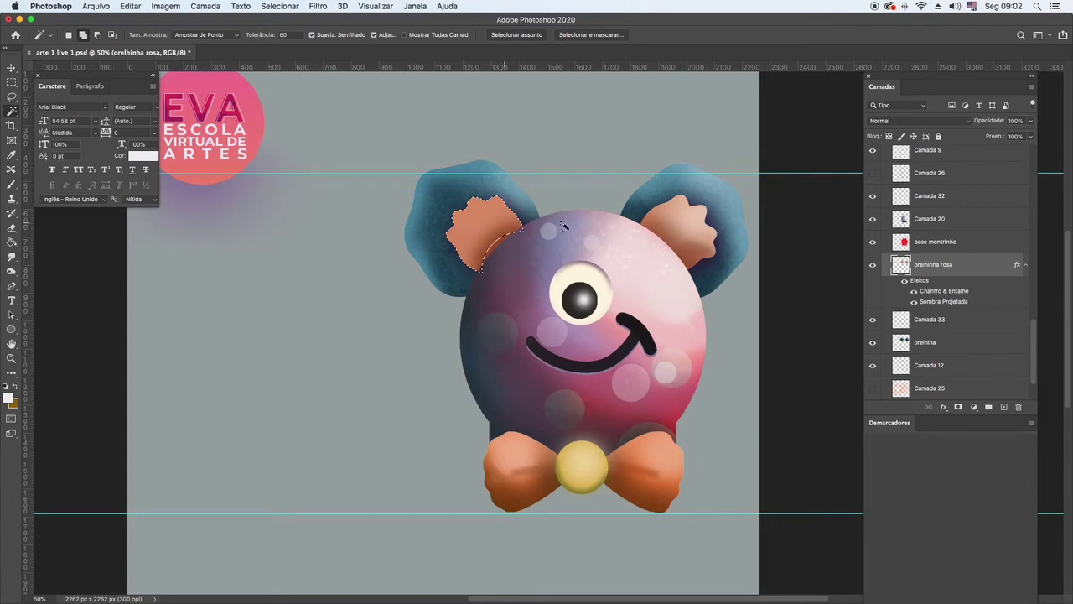
{"action": "left_click", "coordinate": [673, 226]}
Paint white speckles inside the inner ear selection on a new layer above orelhinha rosa, keeping none on the original layer.
{"action": "key", "text": "b"}
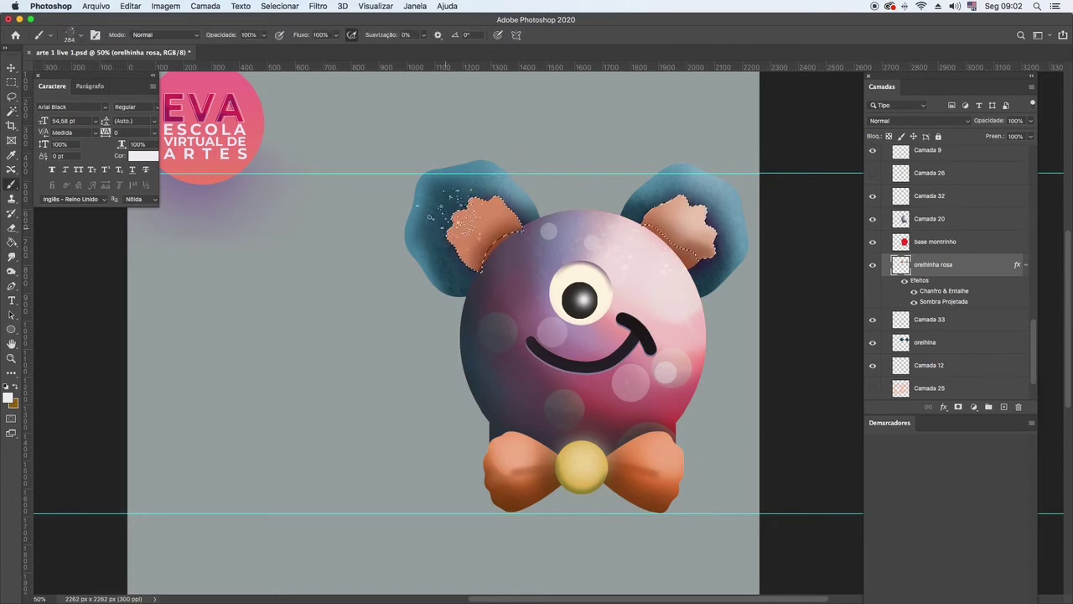
{"action": "mouse_move", "coordinate": [453, 210]}
{"action": "left_mouse_down"}
{"action": "mouse_move", "coordinate": [453, 225]}
{"action": "mouse_move", "coordinate": [486, 193]}
{"action": "left_mouse_up"}
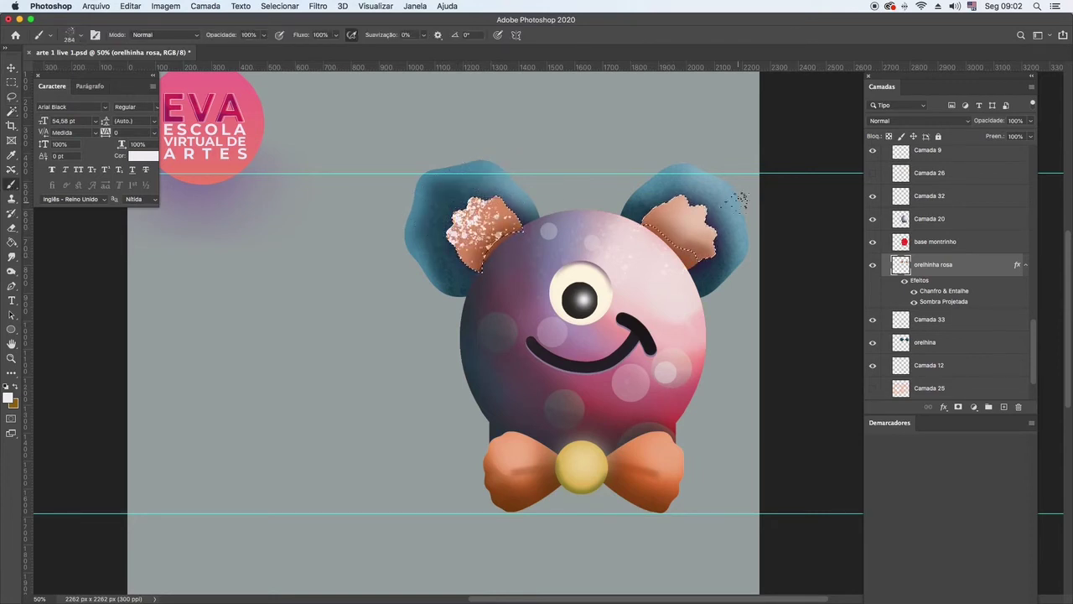
{"action": "key", "text": "super+z"}
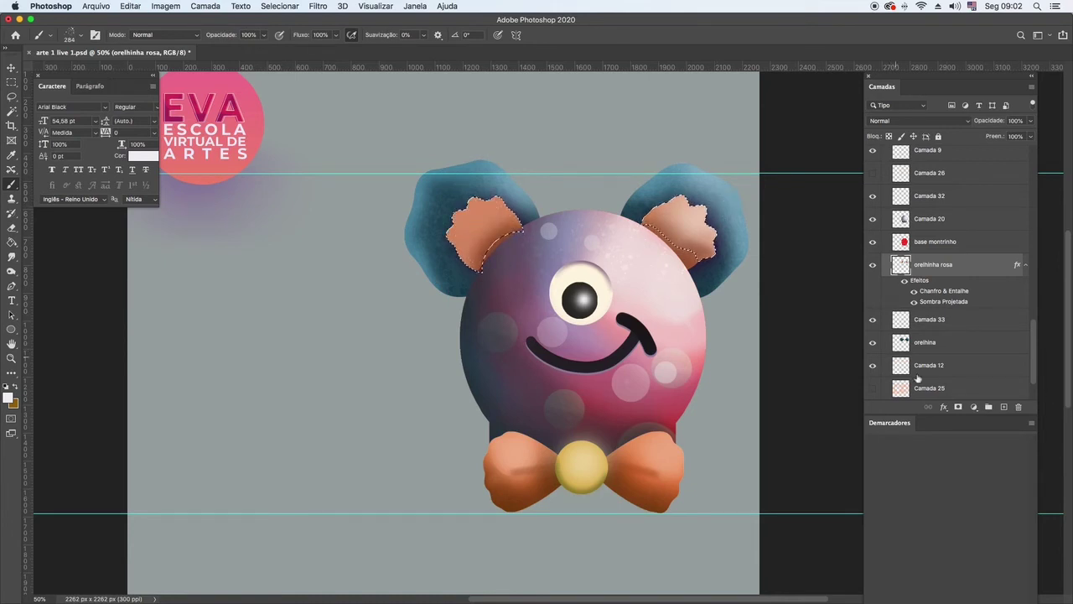
{"action": "left_click", "coordinate": [1004, 407]}
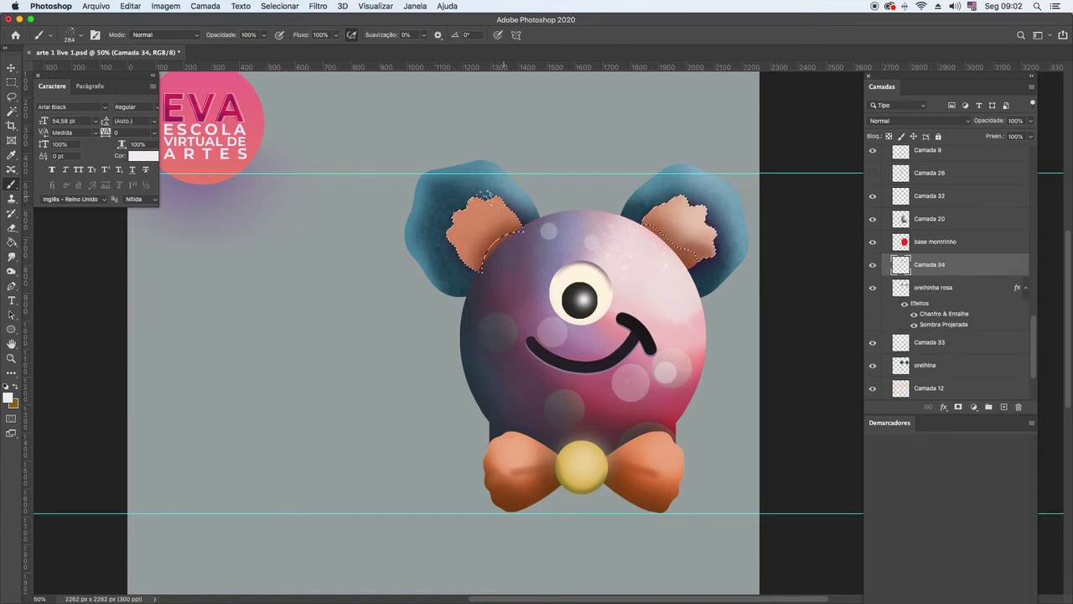
{"action": "mouse_move", "coordinate": [485, 194]}
{"action": "left_mouse_down"}
{"action": "mouse_move", "coordinate": [433, 239]}
{"action": "mouse_move", "coordinate": [486, 200]}
{"action": "left_mouse_up"}
{"action": "mouse_move", "coordinate": [681, 202]}
{"action": "left_mouse_down"}
{"action": "mouse_move", "coordinate": [703, 214]}
{"action": "mouse_move", "coordinate": [675, 195]}
{"action": "left_mouse_up"}
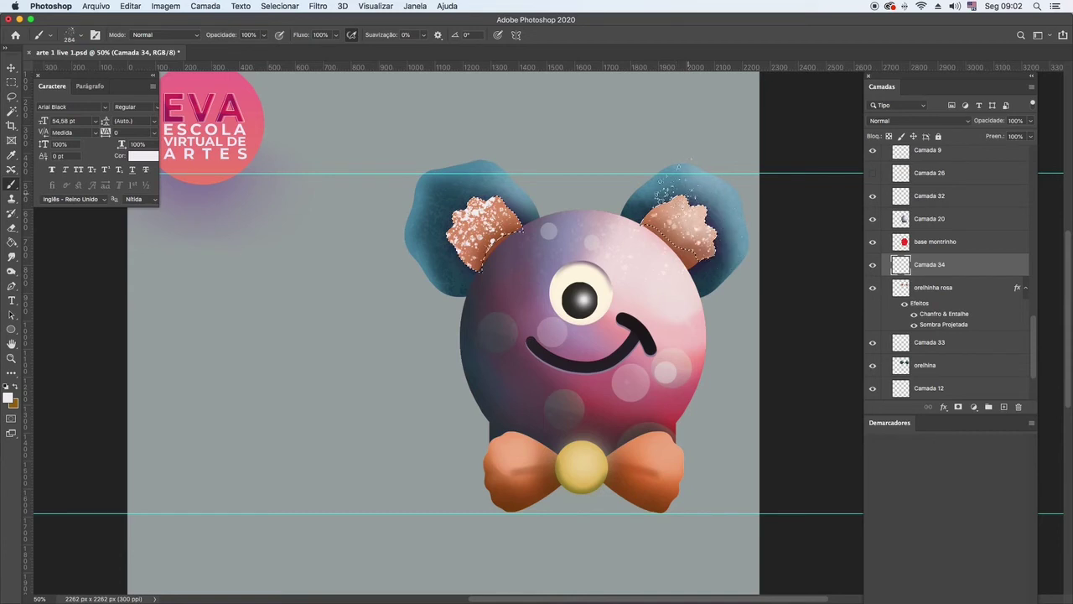
Set the inner-ear speckle layer's blend mode to Superexposição Linear and clear the selection.
{"action": "left_click", "coordinate": [923, 121]}
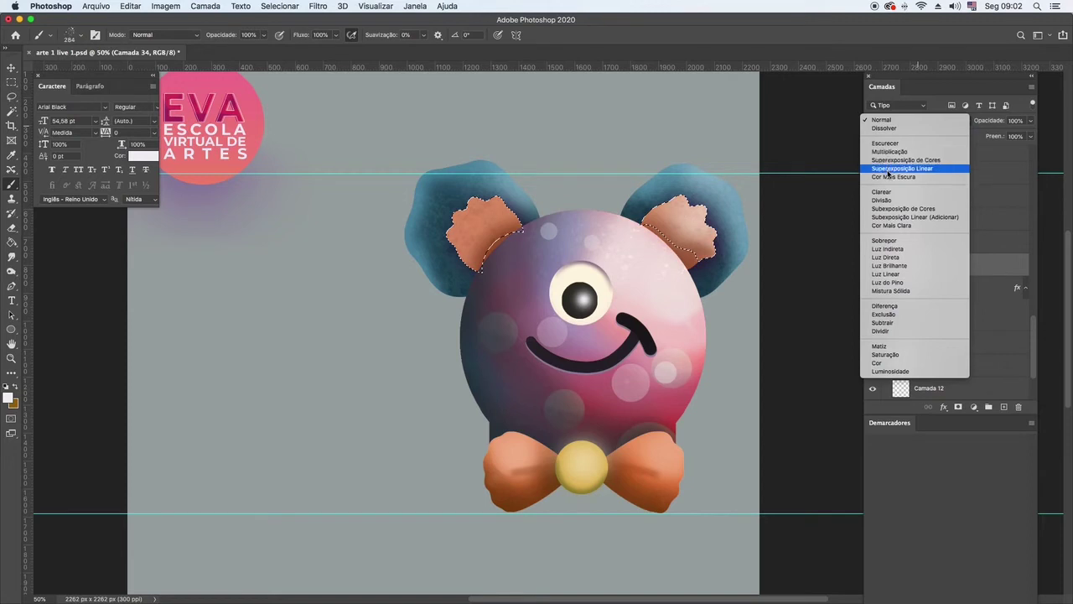
{"action": "left_click", "coordinate": [887, 170]}
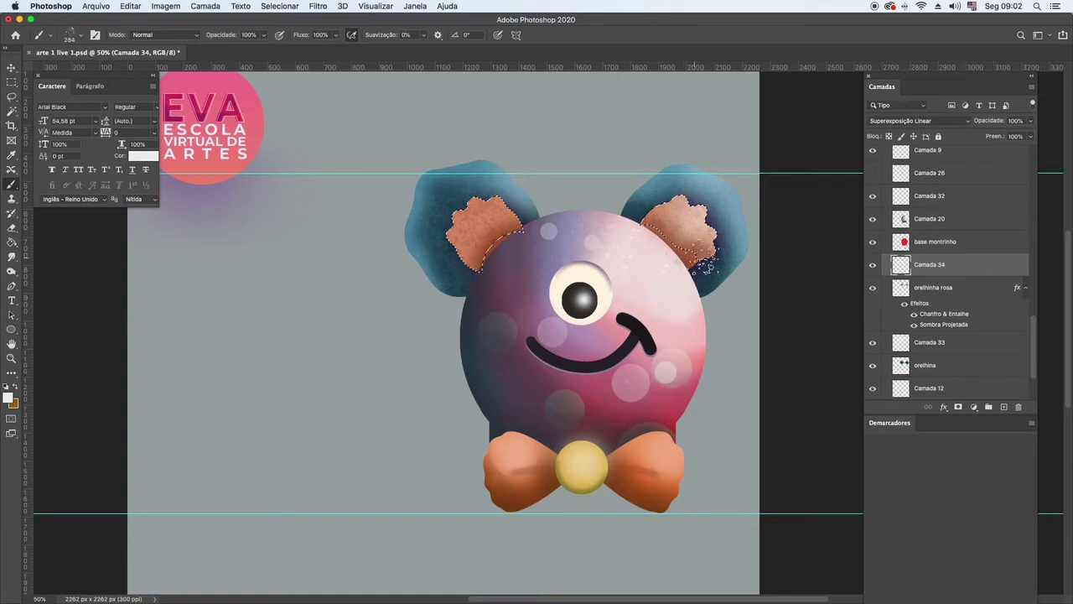
{"action": "left_click", "coordinate": [11, 67]}
{"action": "left_click", "coordinate": [304, 319]}
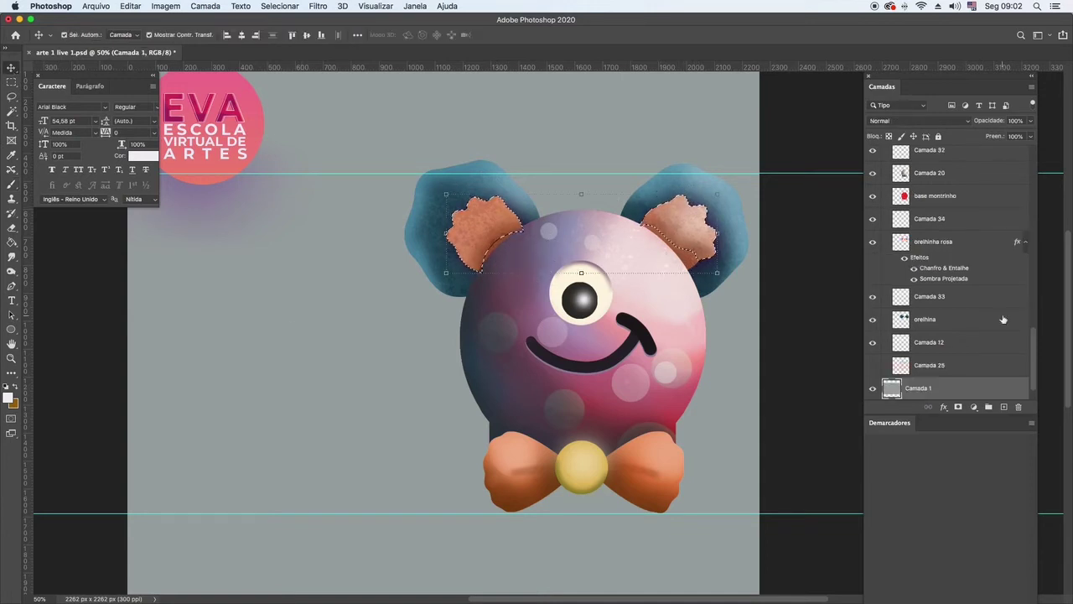
{"action": "left_click", "coordinate": [682, 325]}
{"action": "key", "text": "m"}
{"action": "left_click", "coordinate": [338, 300]}
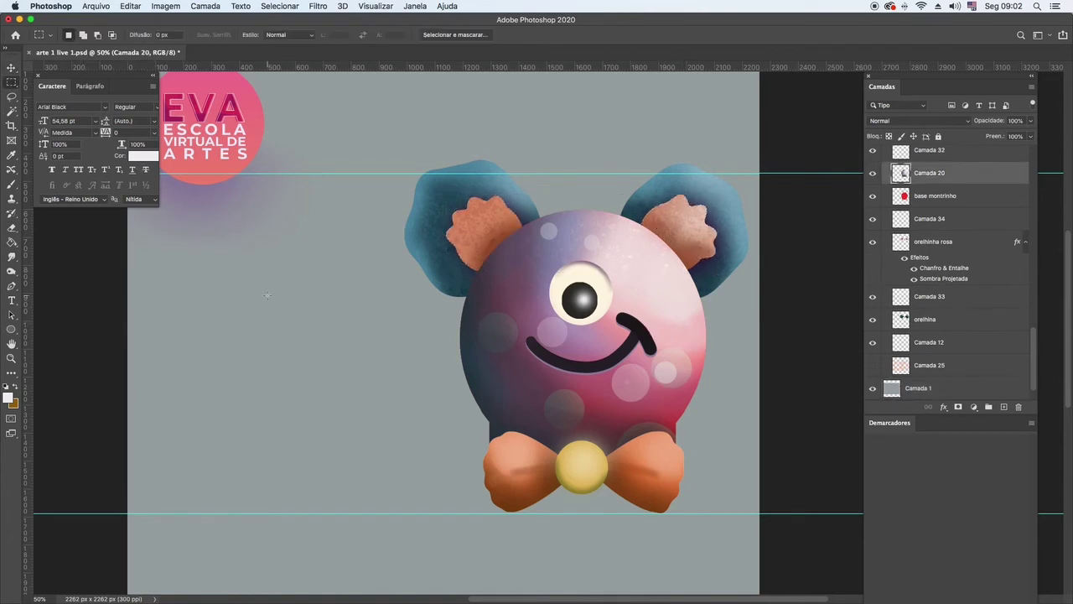
Select the dark shaded side of the monster's body on Camada 20 with the Magic Wand, and switch to Camada 32.
{"action": "left_click", "coordinate": [11, 69]}
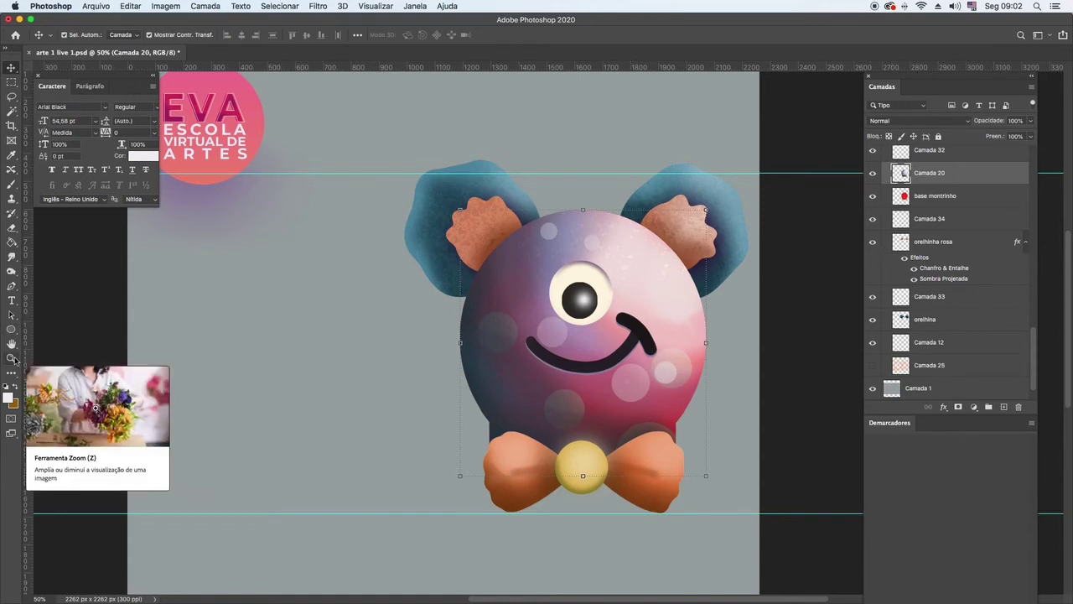
{"action": "left_click", "coordinate": [946, 153]}
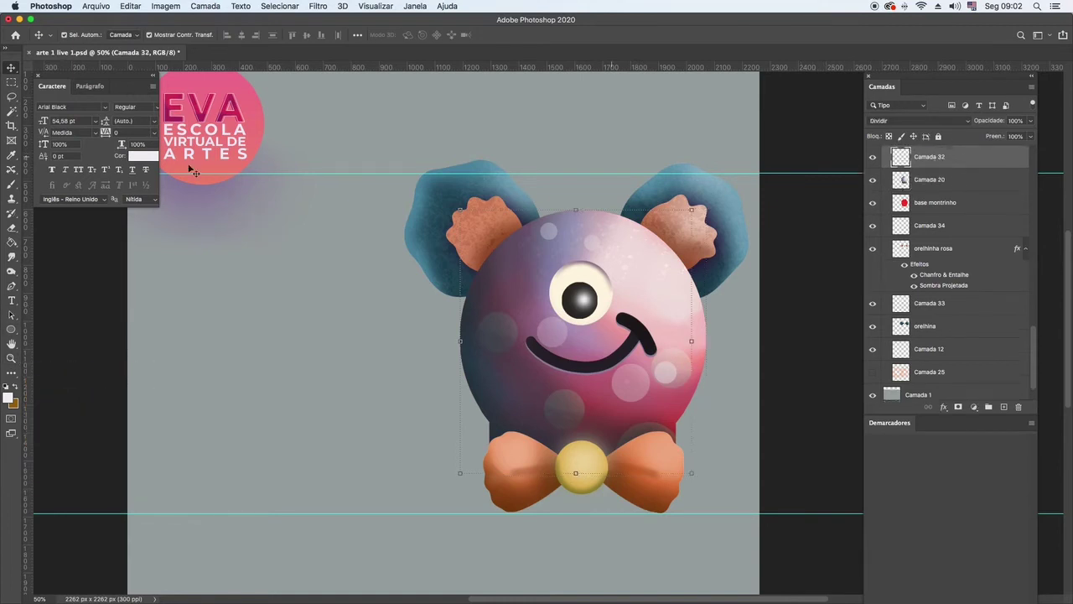
{"action": "left_click", "coordinate": [11, 182]}
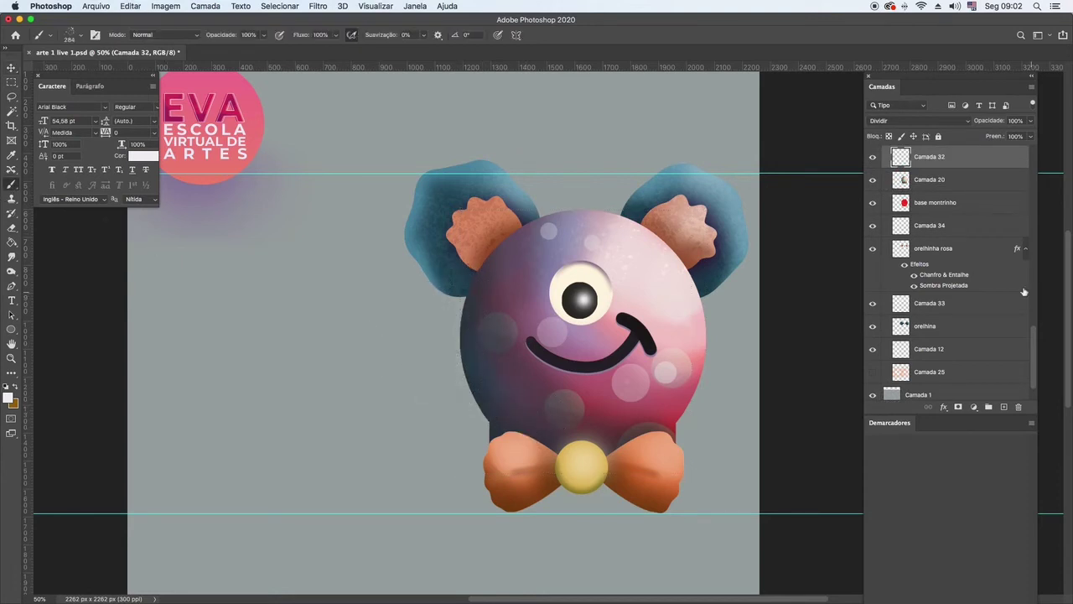
{"action": "left_click", "coordinate": [941, 187]}
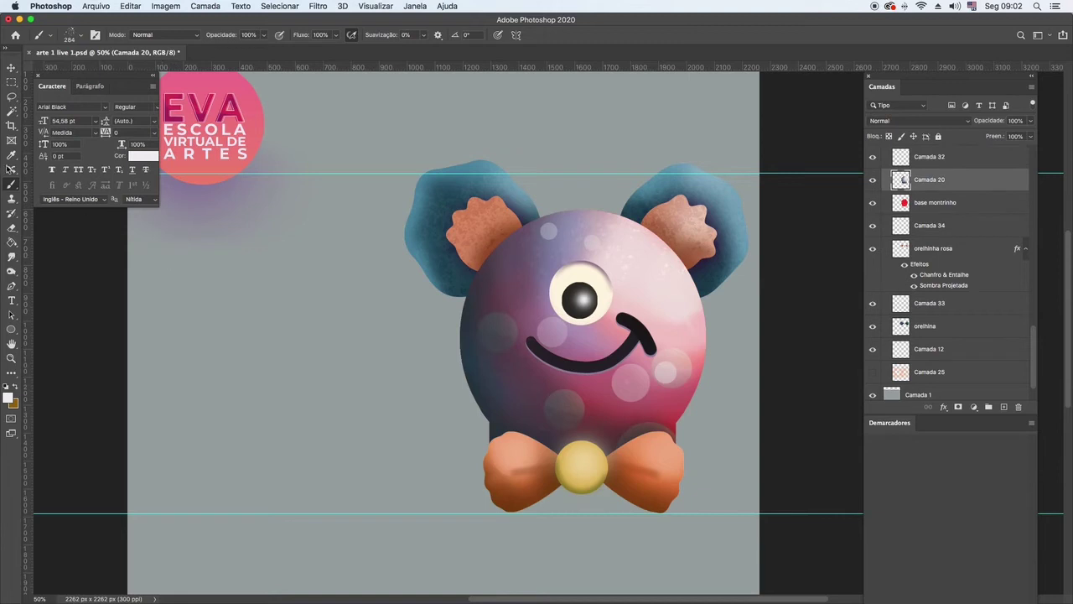
{"action": "left_click", "coordinate": [11, 112]}
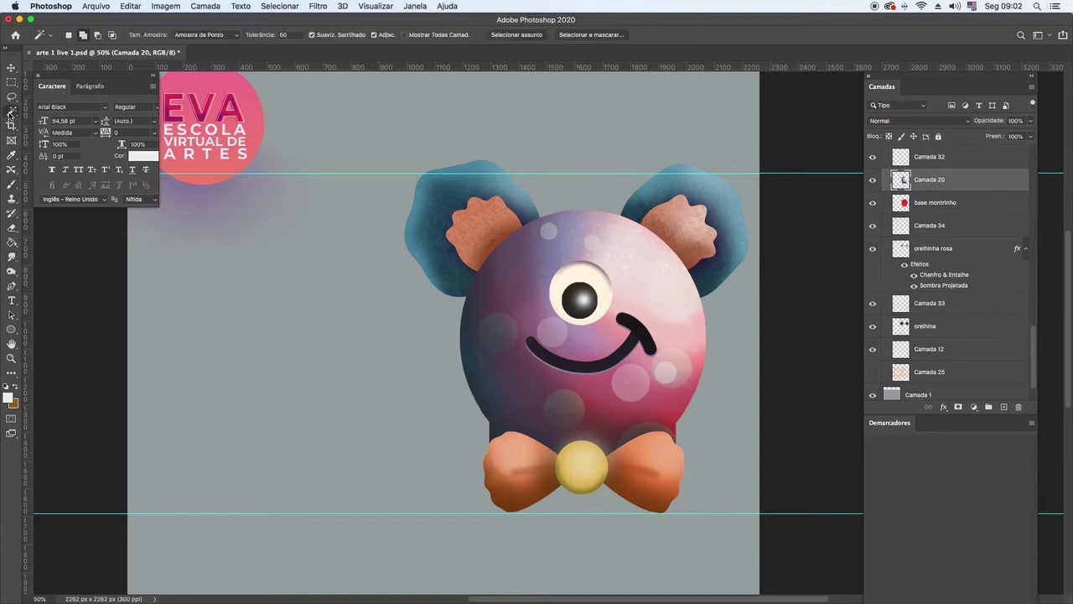
{"action": "left_click", "coordinate": [501, 289]}
{"action": "left_click", "coordinate": [11, 186]}
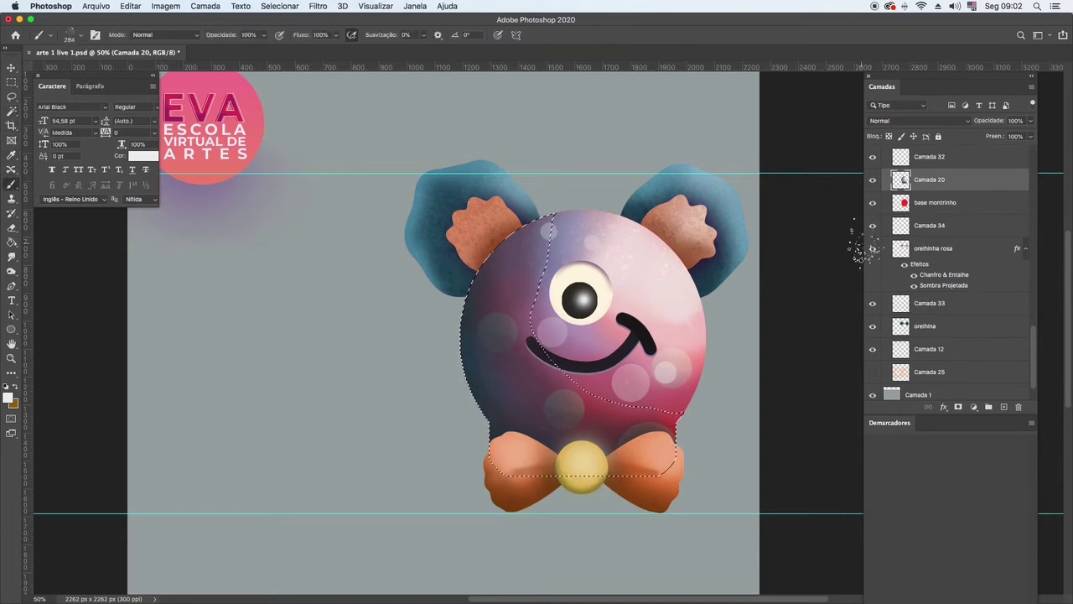
{"action": "left_click", "coordinate": [936, 161]}
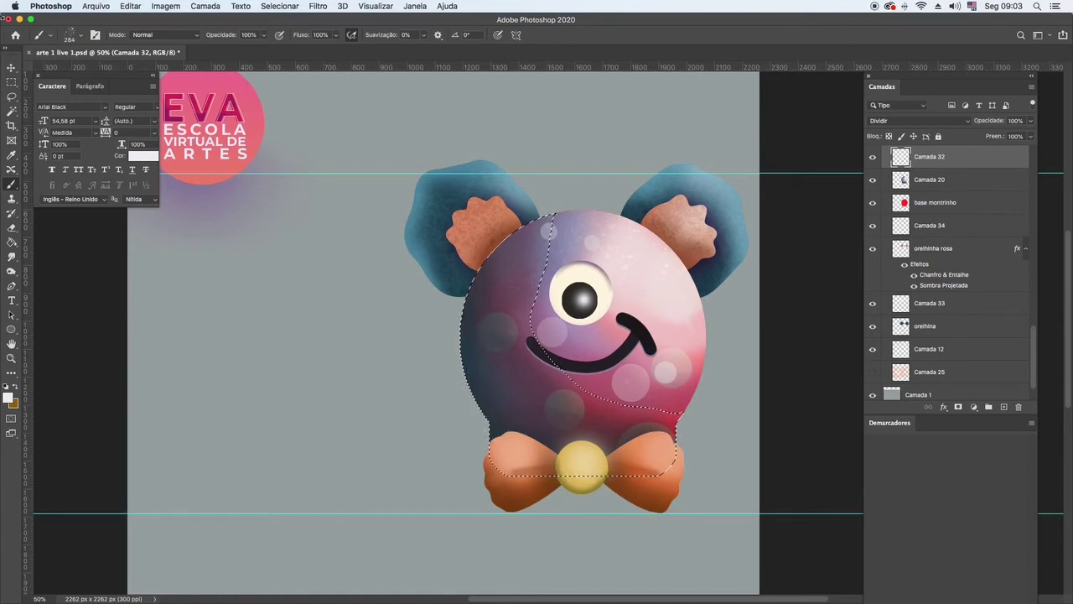
Return to Camada 20 and extend the Magic Wand selection over the light and middle areas of the monster's body.
{"action": "key", "text": "w"}
{"action": "left_click", "coordinate": [651, 327], "text": "super"}
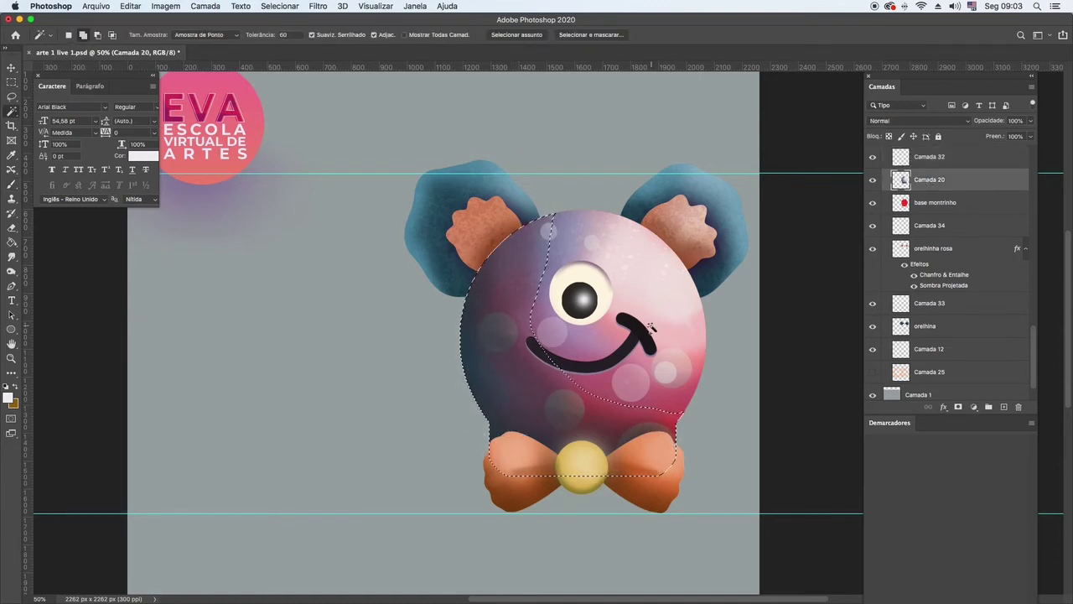
{"action": "left_click", "coordinate": [652, 323], "text": "shift"}
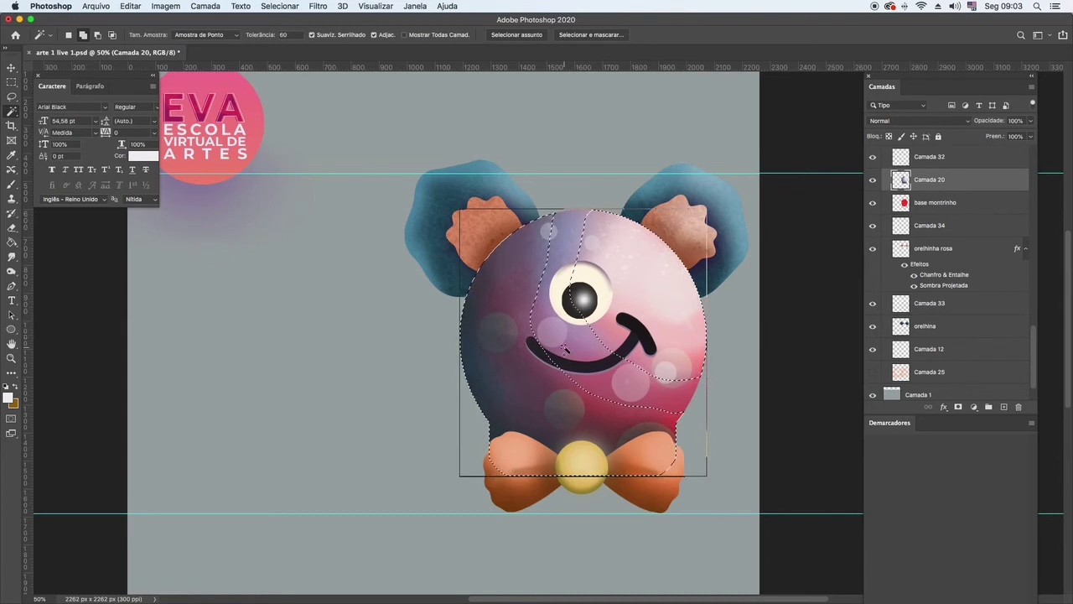
{"action": "left_click", "coordinate": [564, 349], "text": "shift"}
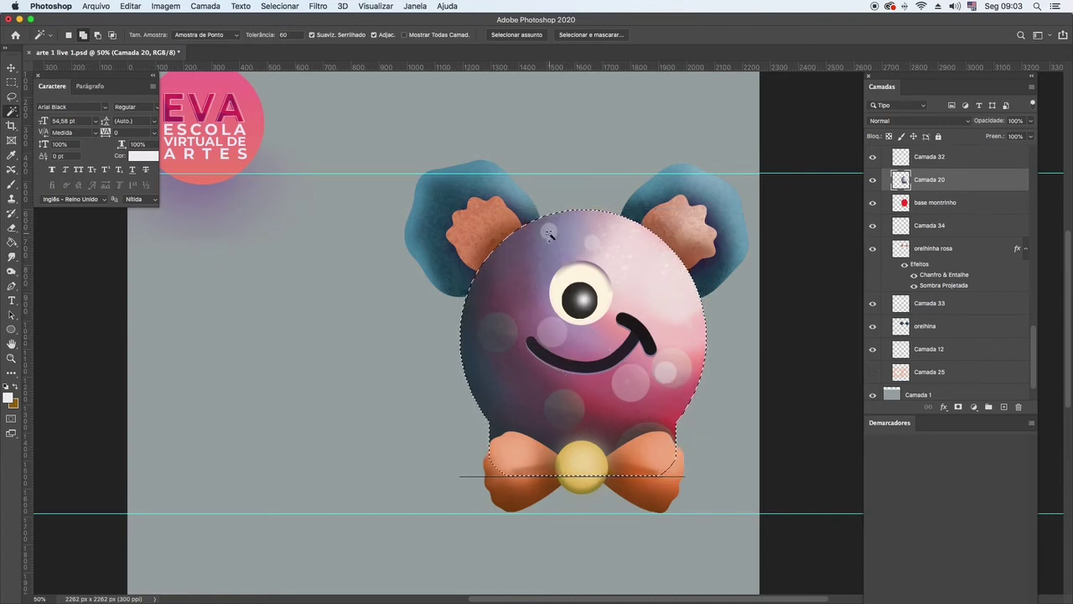
{"action": "key", "text": "b"}
{"action": "left_click_drag", "start_coordinate": [684, 352], "coordinate": [703, 410]}
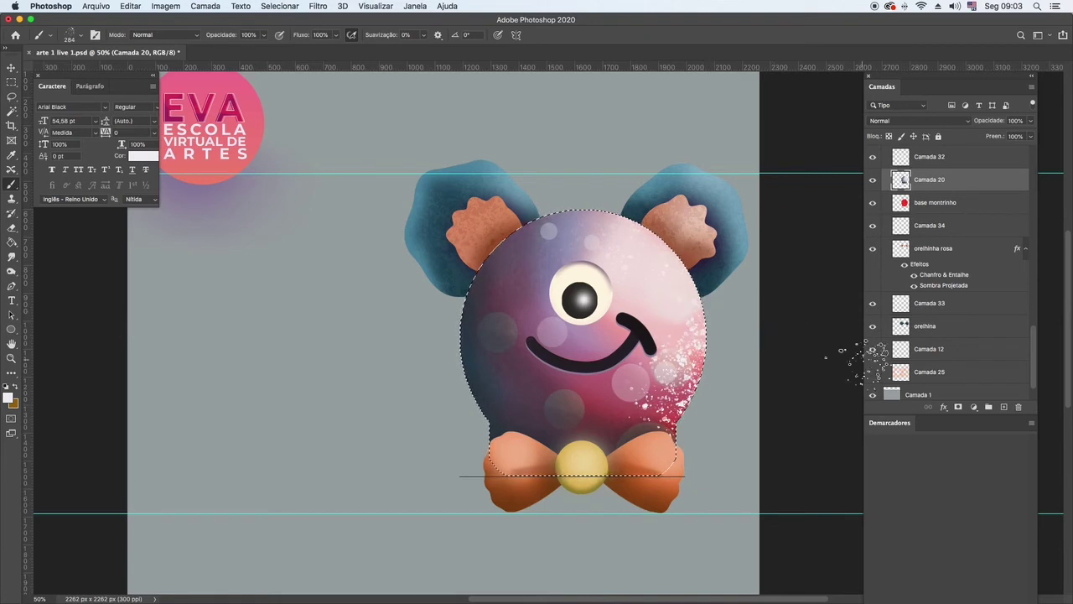
{"action": "key", "text": "super+z"}
{"action": "key", "text": "super+z"}
{"action": "key", "text": "super+z"}
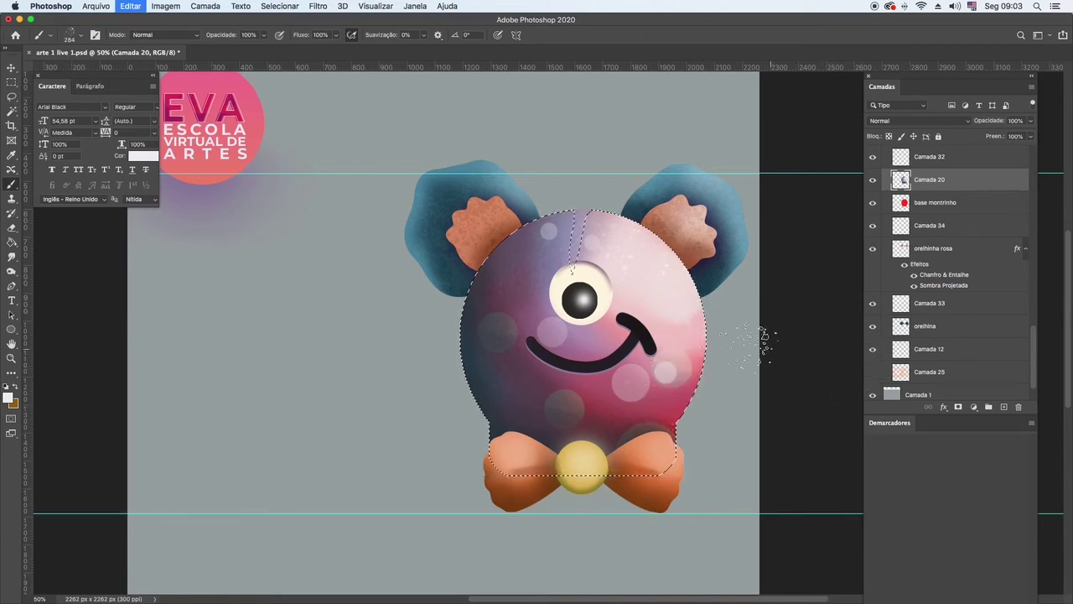
Paint speckles over the right side of the monster's body on Camada 32 and clear the selection.
{"action": "left_click", "coordinate": [929, 157]}
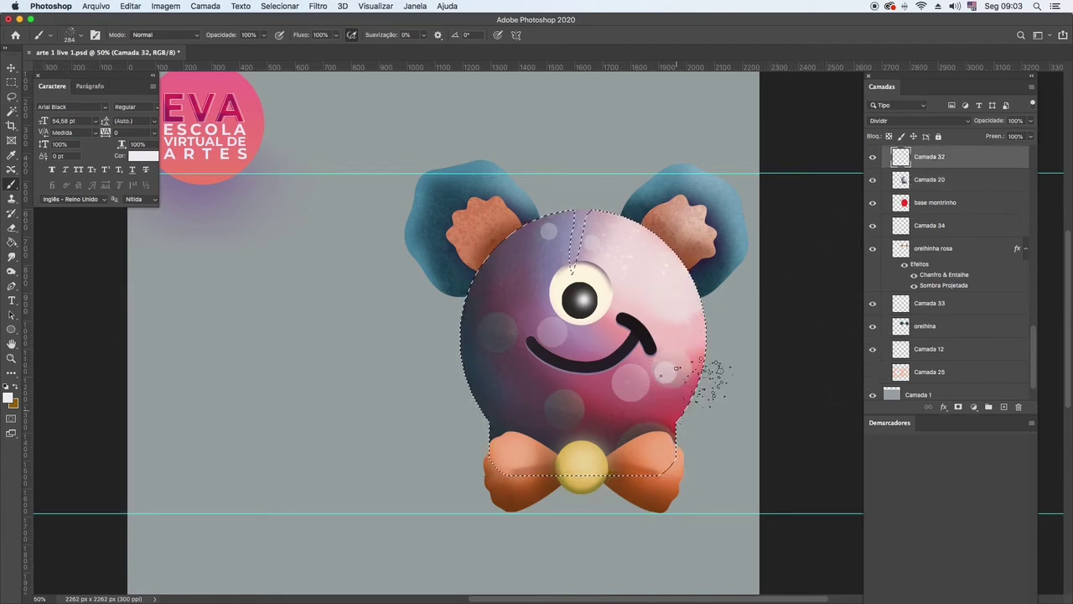
{"action": "mouse_move", "coordinate": [707, 373]}
{"action": "left_mouse_down"}
{"action": "mouse_move", "coordinate": [696, 402]}
{"action": "mouse_move", "coordinate": [667, 379]}
{"action": "left_mouse_up"}
{"action": "key", "text": "super+d"}
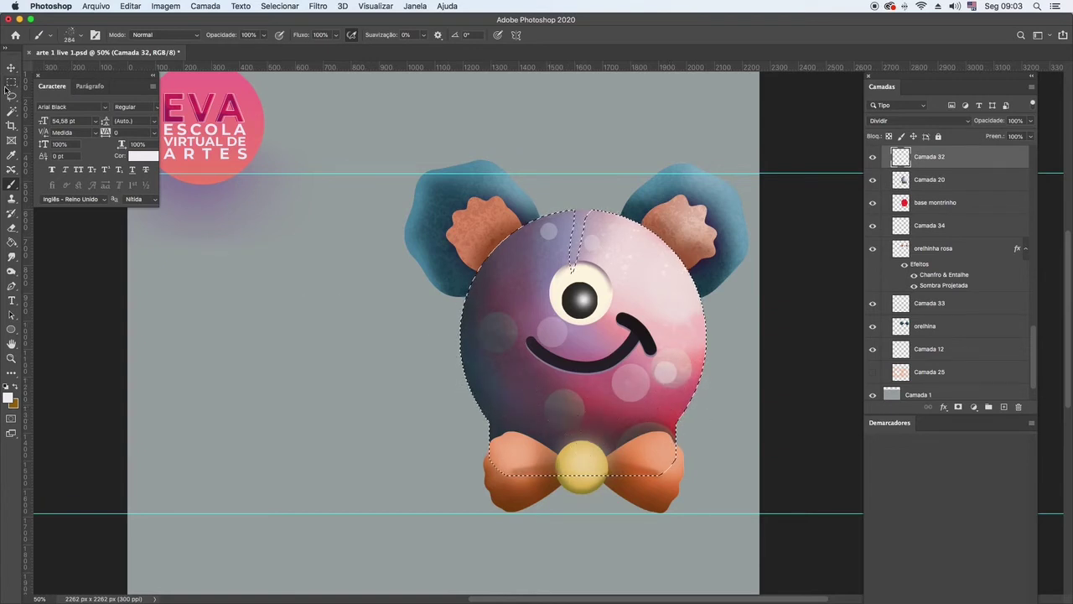
{"action": "key", "text": "m"}
Select both halves of the bow tie on the gravata layer with the Magic Wand.
{"action": "left_click", "coordinate": [11, 68]}
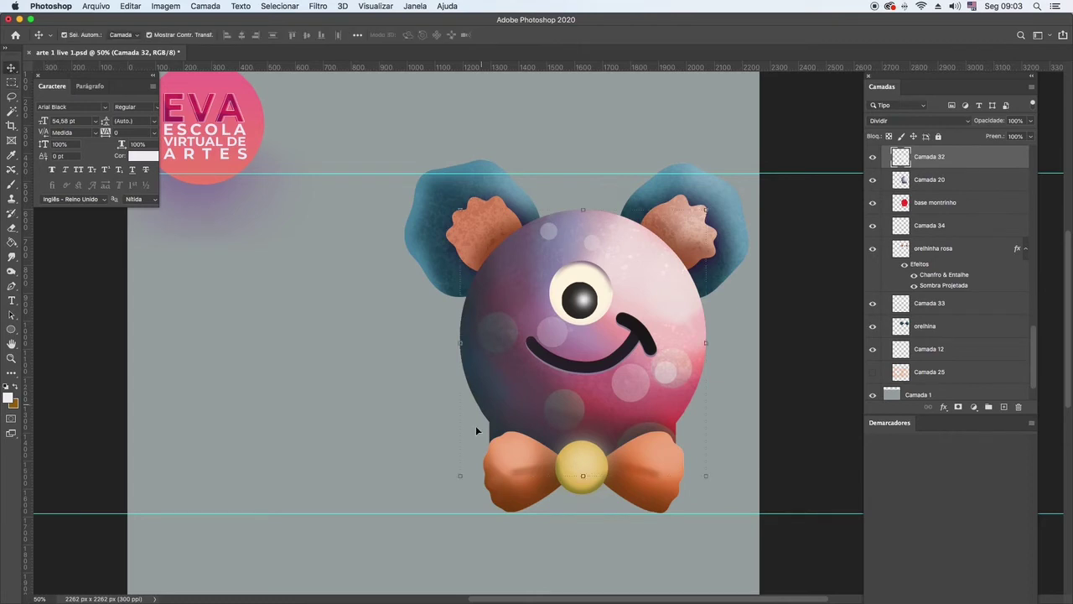
{"action": "left_click", "coordinate": [510, 494]}
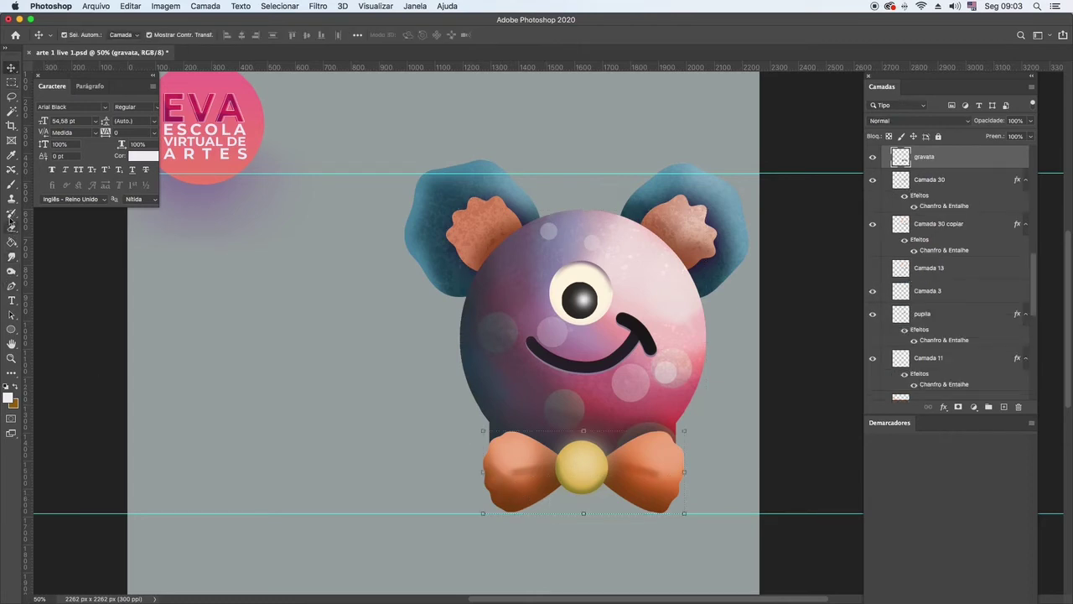
{"action": "left_click", "coordinate": [12, 114]}
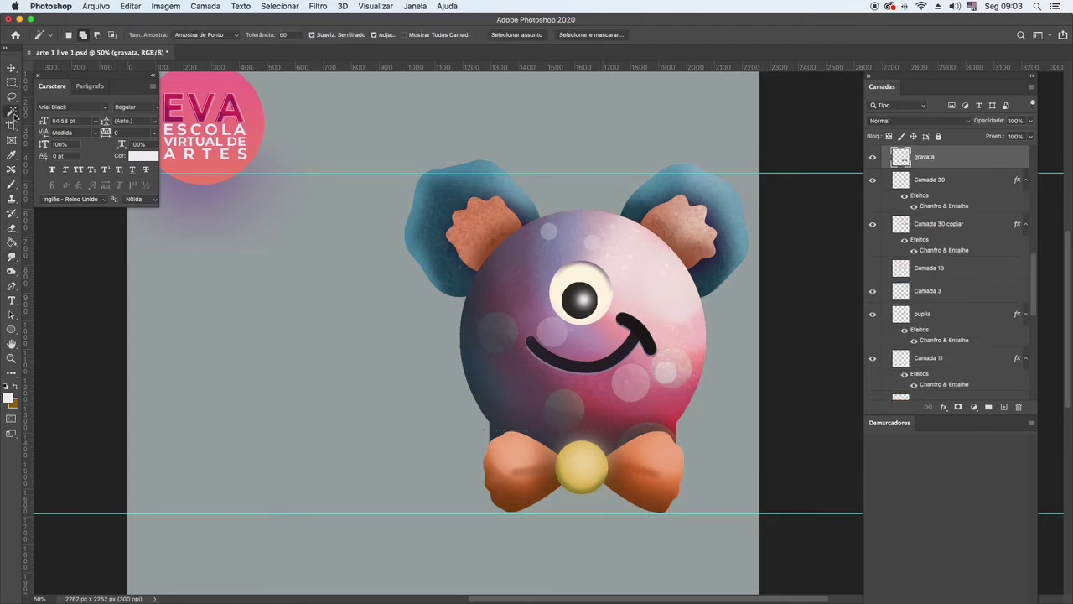
{"action": "left_click", "coordinate": [515, 476]}
{"action": "left_click", "coordinate": [641, 471], "text": "shift"}
{"action": "key", "text": "b"}
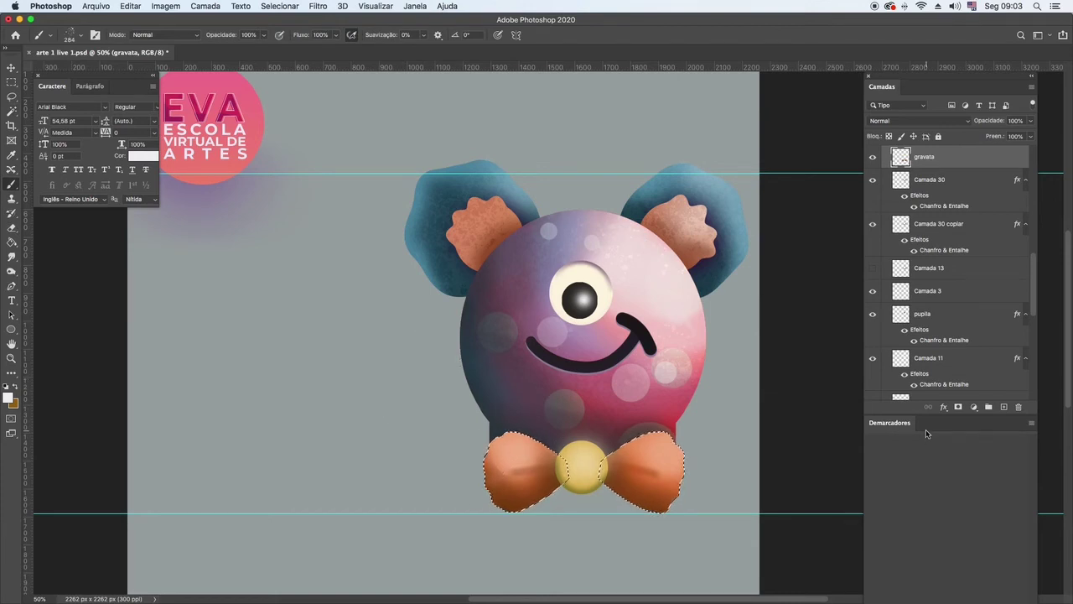
Paint white speckles across both bow tie halves on a new layer above gravata and clear the selection.
{"action": "left_click", "coordinate": [1004, 406]}
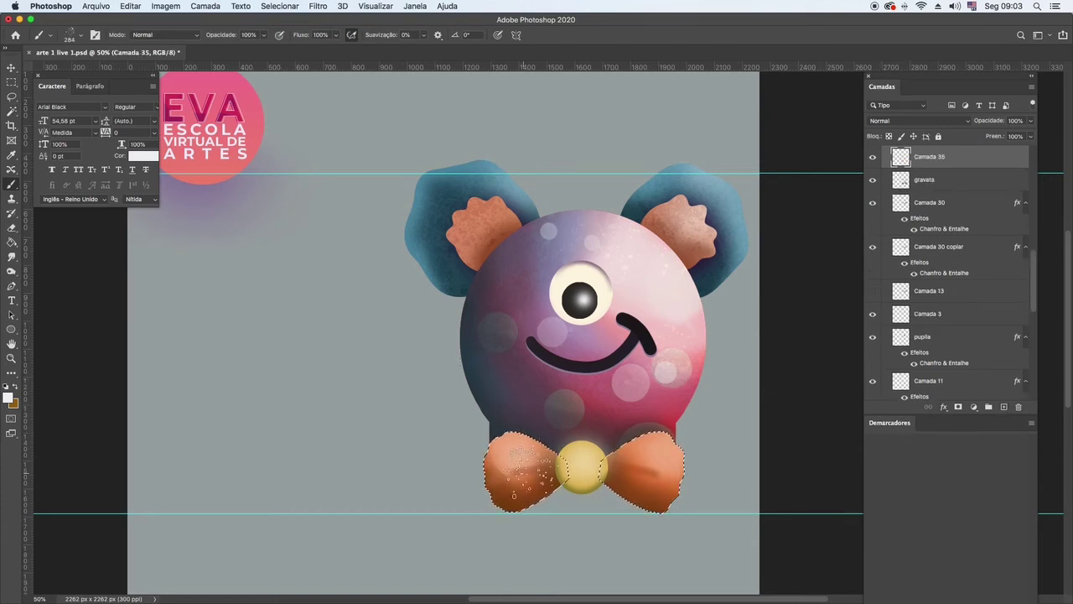
{"action": "mouse_move", "coordinate": [514, 495]}
{"action": "left_mouse_down"}
{"action": "mouse_move", "coordinate": [478, 466]}
{"action": "mouse_move", "coordinate": [632, 508]}
{"action": "mouse_move", "coordinate": [682, 506]}
{"action": "mouse_move", "coordinate": [715, 473]}
{"action": "mouse_move", "coordinate": [692, 504]}
{"action": "mouse_move", "coordinate": [677, 510]}
{"action": "mouse_move", "coordinate": [716, 480]}
{"action": "mouse_move", "coordinate": [656, 510]}
{"action": "mouse_move", "coordinate": [695, 491]}
{"action": "left_mouse_up"}
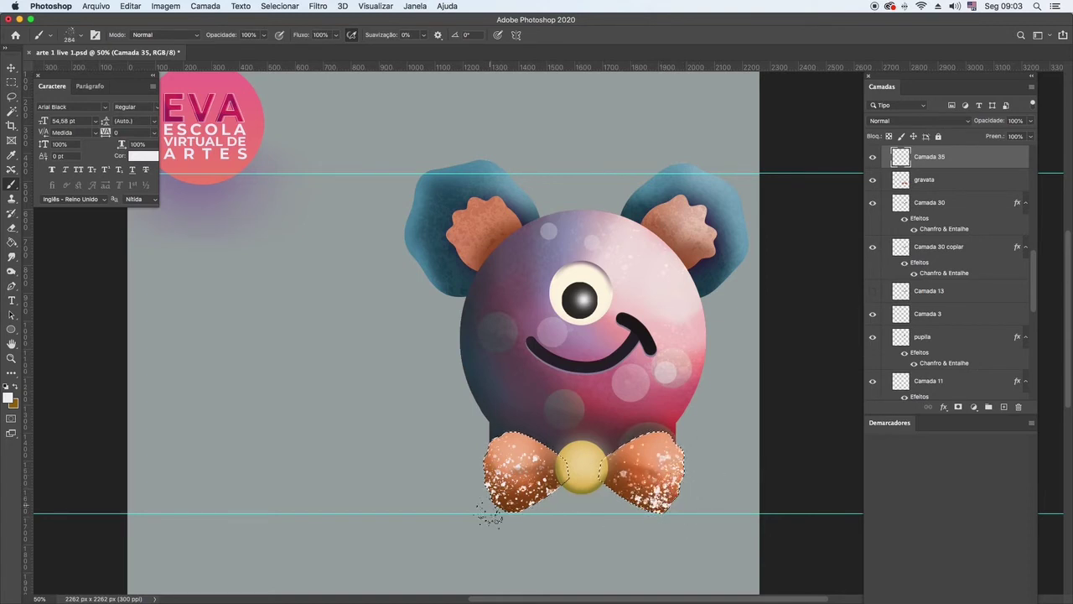
{"action": "left_click", "coordinate": [11, 81]}
{"action": "left_click", "coordinate": [231, 290]}
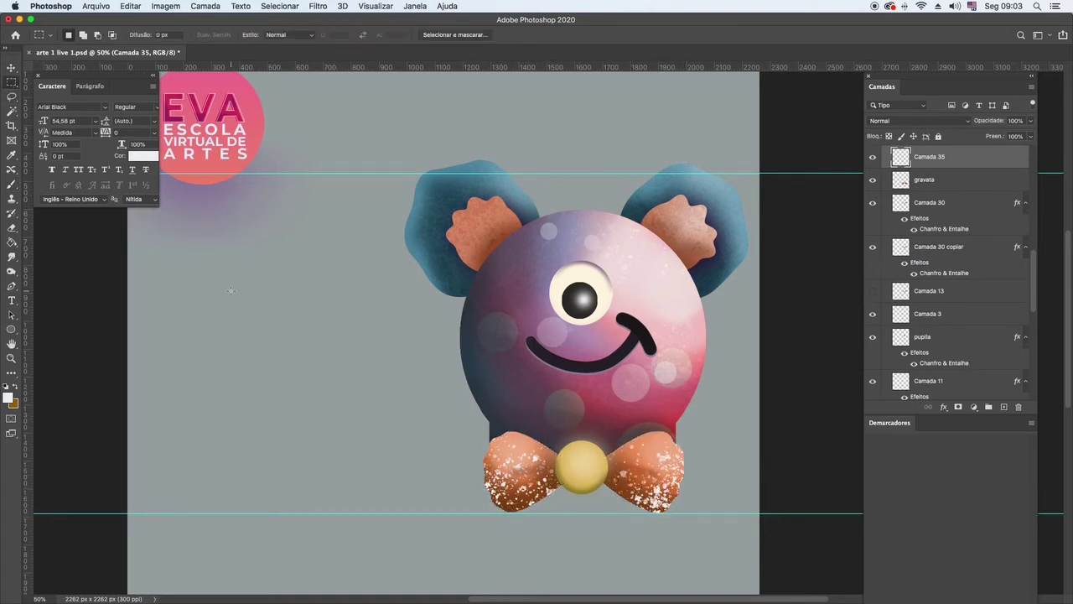
Set the bow tie speckle layer's blend mode to Superexposição de Cores.
{"action": "left_click", "coordinate": [11, 68]}
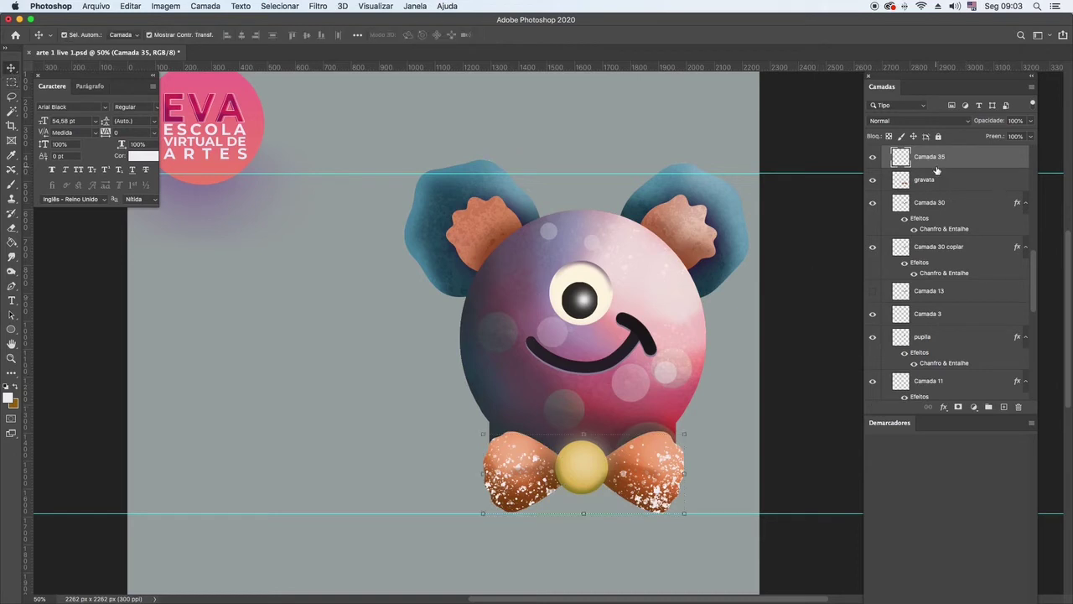
{"action": "left_click", "coordinate": [889, 121]}
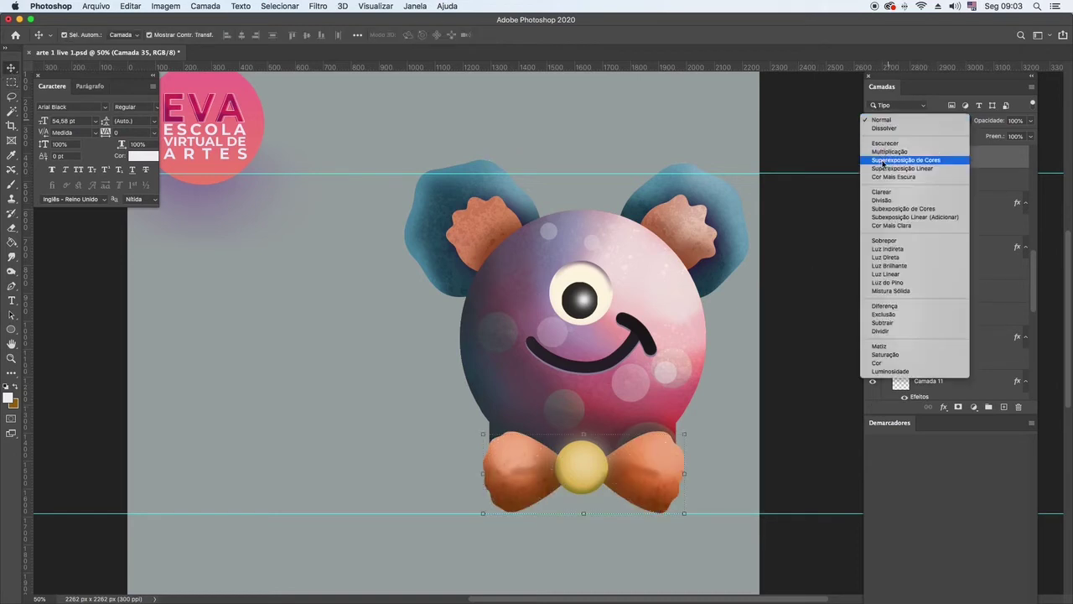
{"action": "left_click", "coordinate": [883, 160]}
Reselect both bow tie halves on the gravata layer with the Magic Wand and return to Camada 35.
{"action": "left_click", "coordinate": [11, 186]}
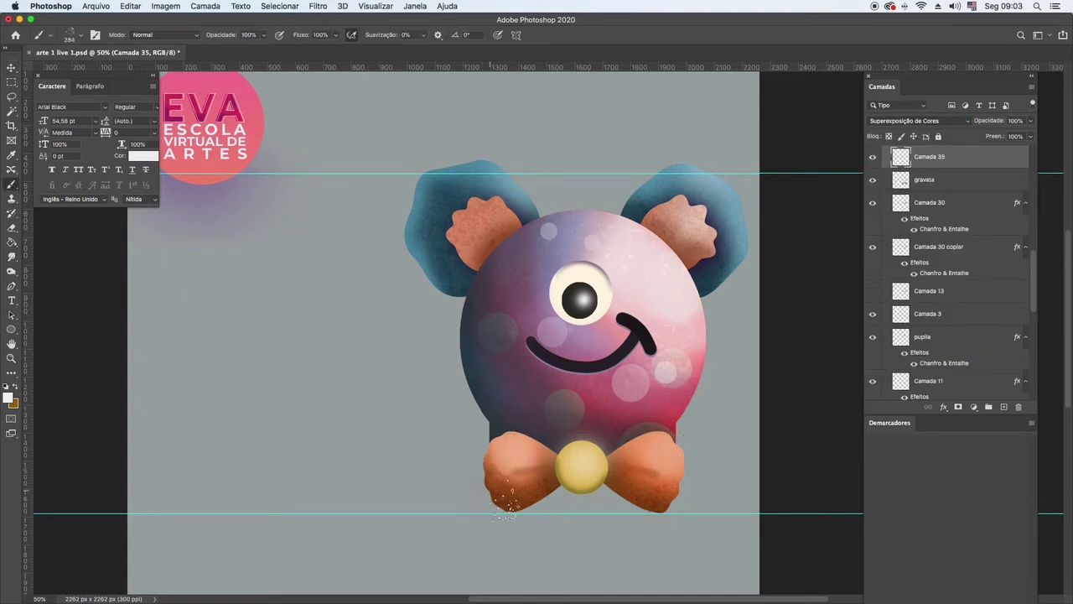
{"action": "left_click", "coordinate": [933, 181]}
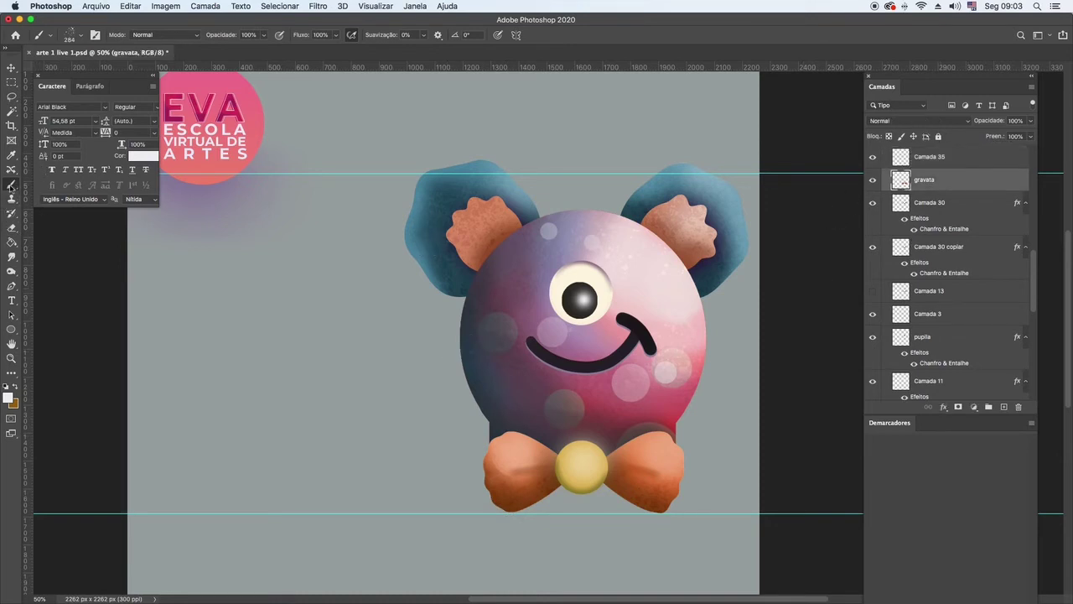
{"action": "left_click", "coordinate": [12, 113]}
{"action": "left_click", "coordinate": [539, 454]}
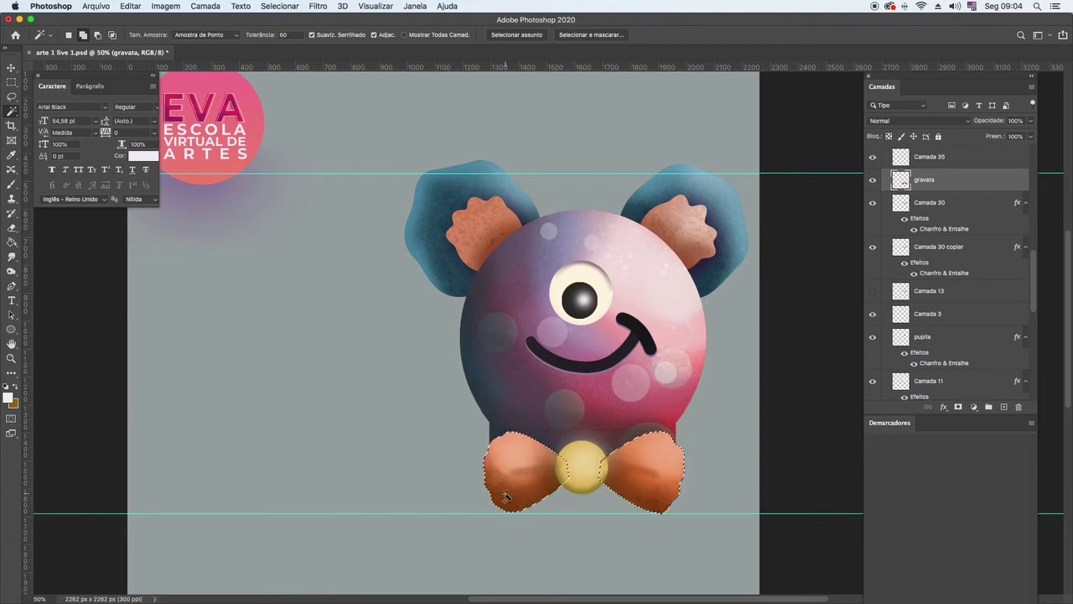
{"action": "left_click", "coordinate": [11, 184]}
{"action": "mouse_move", "coordinate": [545, 567]}
{"action": "left_mouse_down"}
{"action": "mouse_move", "coordinate": [514, 521]}
{"action": "mouse_move", "coordinate": [472, 508]}
{"action": "mouse_move", "coordinate": [638, 524]}
{"action": "mouse_move", "coordinate": [663, 515]}
{"action": "mouse_move", "coordinate": [623, 515]}
{"action": "mouse_move", "coordinate": [682, 498]}
{"action": "mouse_move", "coordinate": [656, 496]}
{"action": "left_mouse_up"}
{"action": "key", "text": "super+z"}
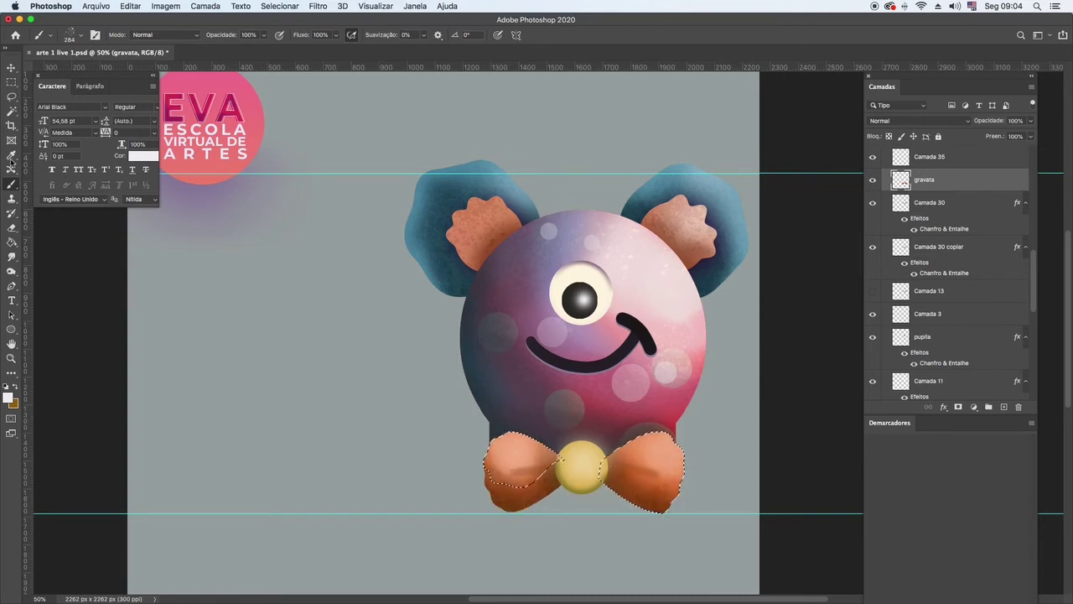
{"action": "left_click", "coordinate": [12, 111]}
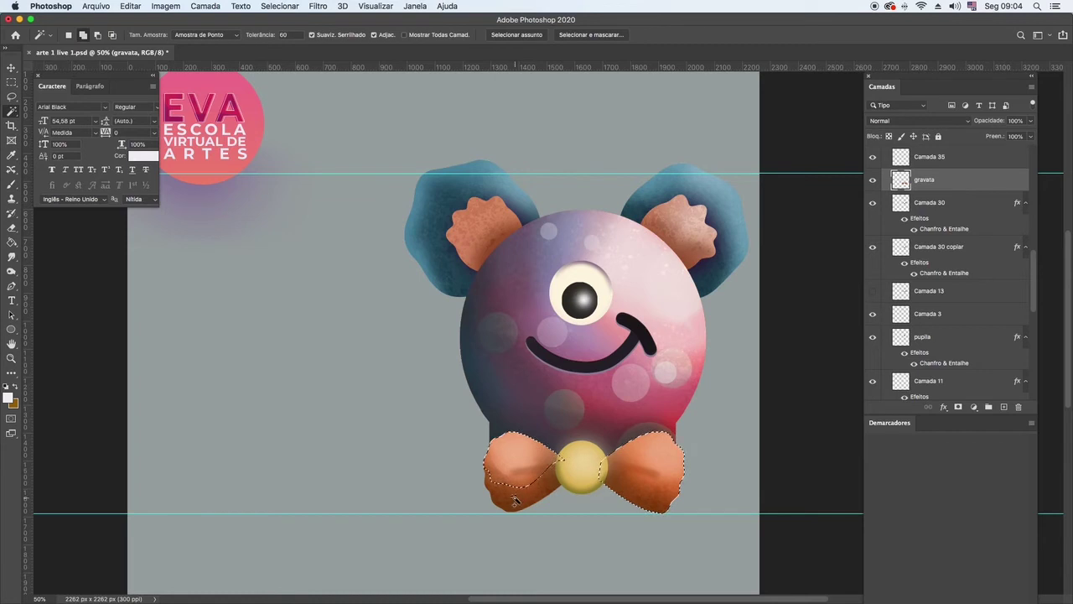
{"action": "left_click", "coordinate": [933, 161]}
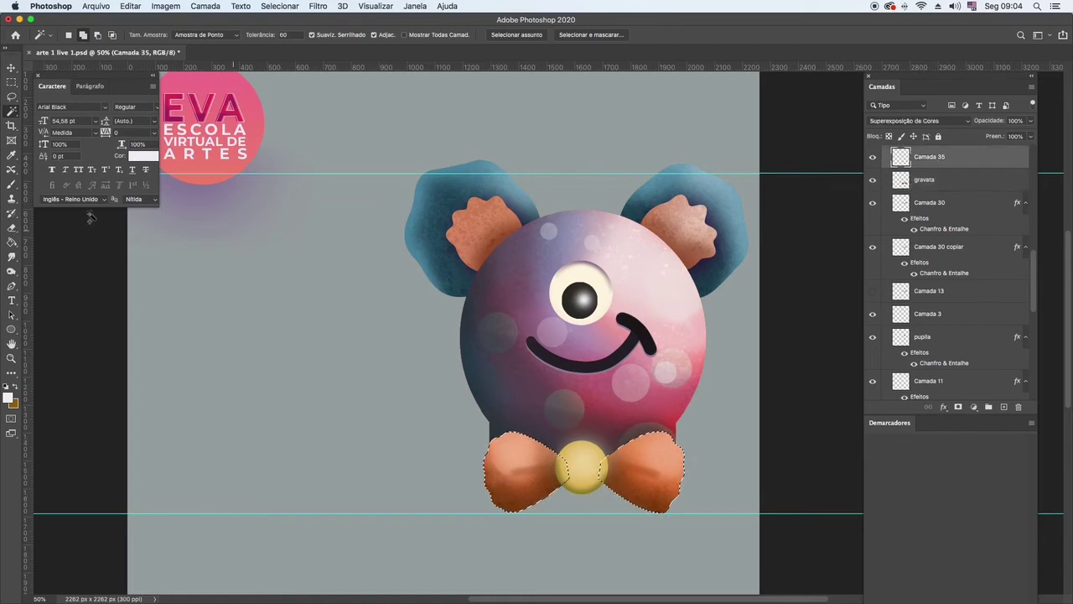
Paint more speckles inside the bow tie selection on Camada 35 and clear the selection.
{"action": "left_click", "coordinate": [12, 186]}
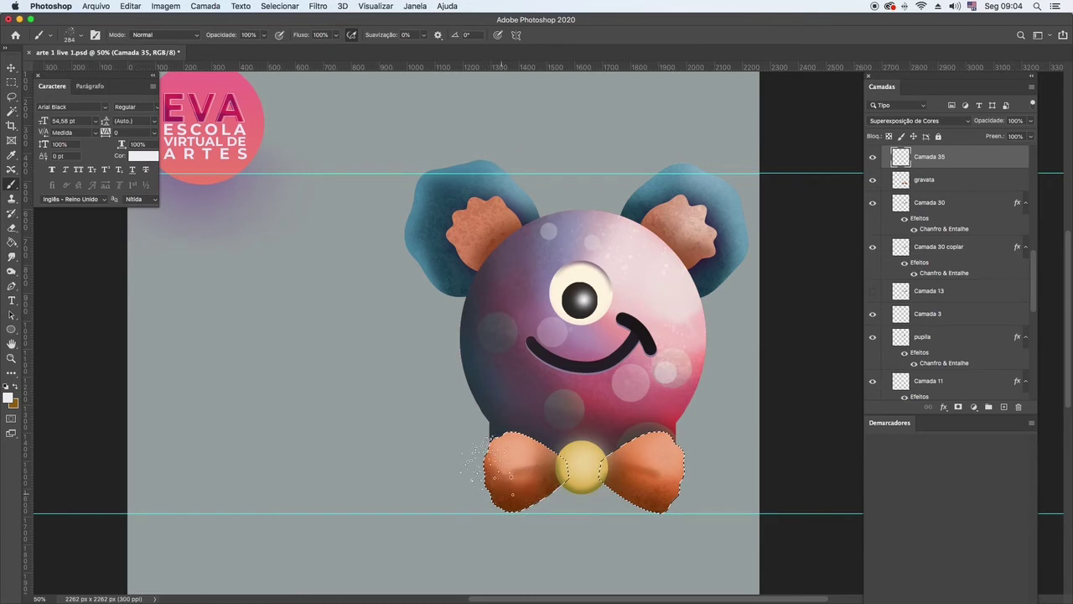
{"action": "mouse_move", "coordinate": [666, 494]}
{"action": "left_mouse_down"}
{"action": "mouse_move", "coordinate": [646, 450]}
{"action": "mouse_move", "coordinate": [683, 455]}
{"action": "left_mouse_up"}
{"action": "left_click", "coordinate": [12, 81]}
{"action": "key", "text": "super+d"}
Add a new layer above the bow tie's nozinho da gravata layer and try white speckles over the yellow knot.
{"action": "left_click", "coordinate": [12, 110]}
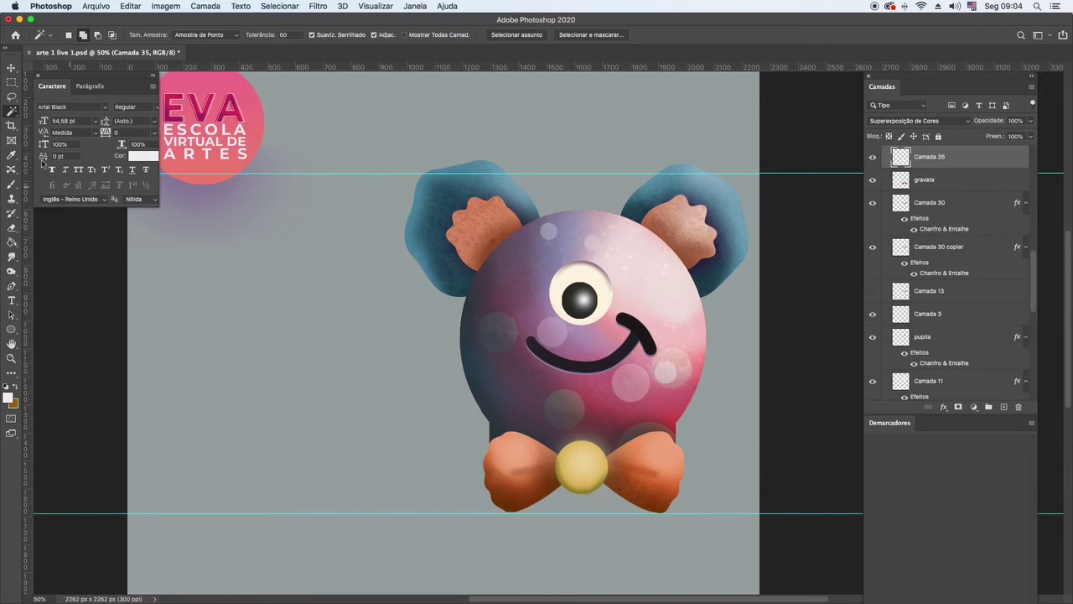
{"action": "left_click", "coordinate": [11, 67]}
{"action": "left_click", "coordinate": [587, 464]}
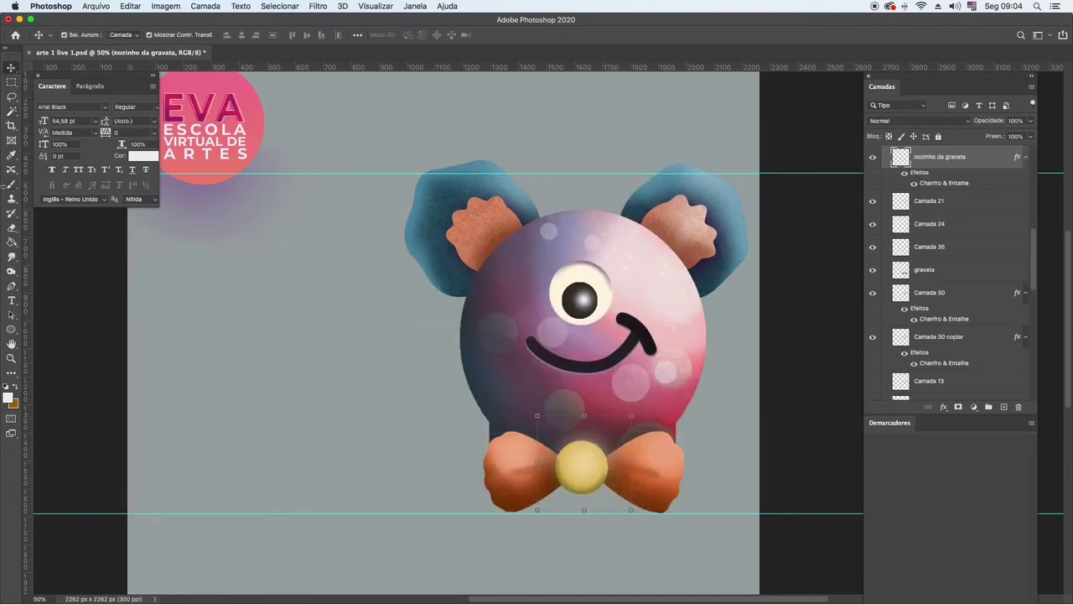
{"action": "left_click", "coordinate": [11, 184]}
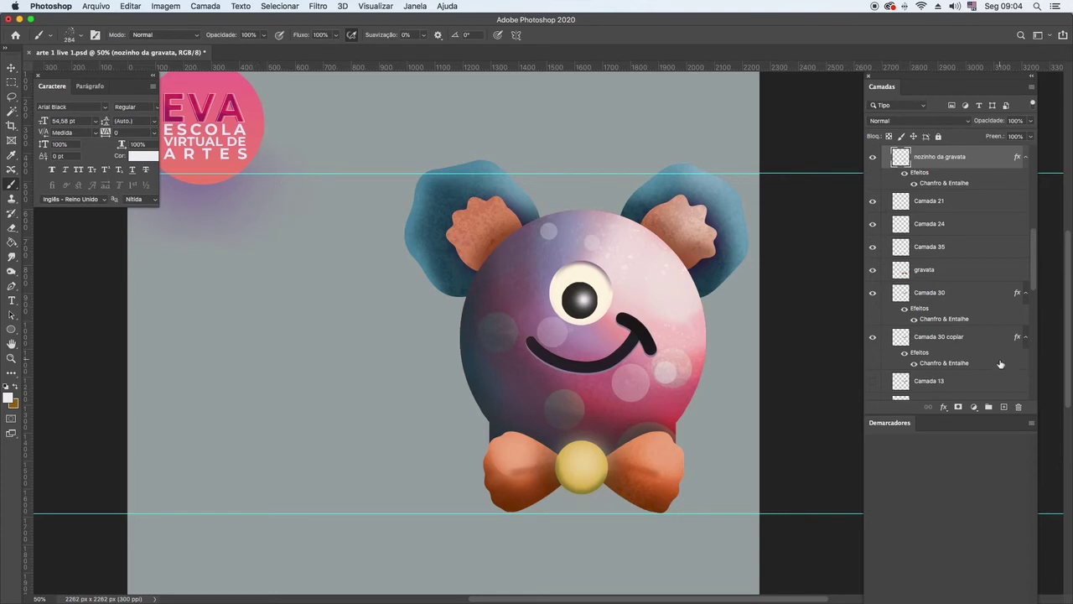
{"action": "left_click", "coordinate": [1003, 406]}
{"action": "left_click_drag", "start_coordinate": [587, 495], "coordinate": [584, 474]}
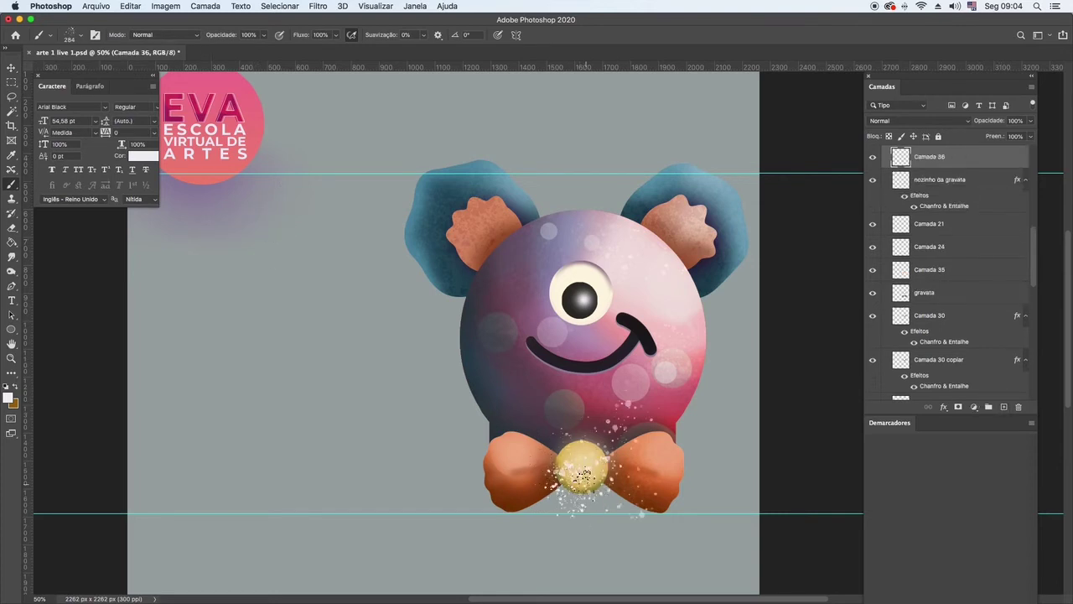
{"action": "key", "text": "super+z"}
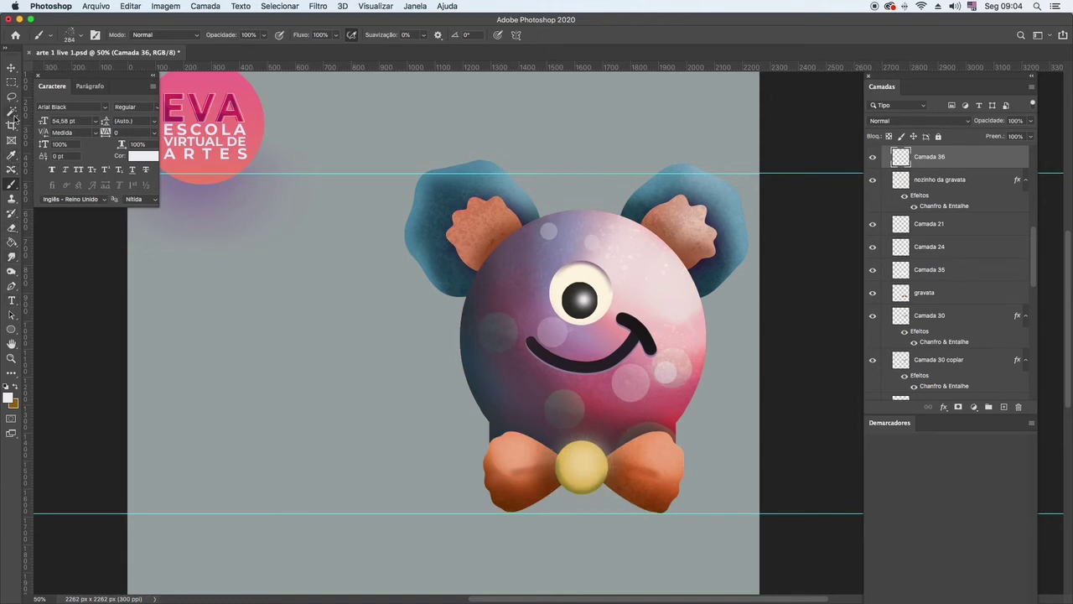
Try the Magic Wand on Camada 36 and switch to the nozinho da gravata layer.
{"action": "left_click", "coordinate": [11, 113]}
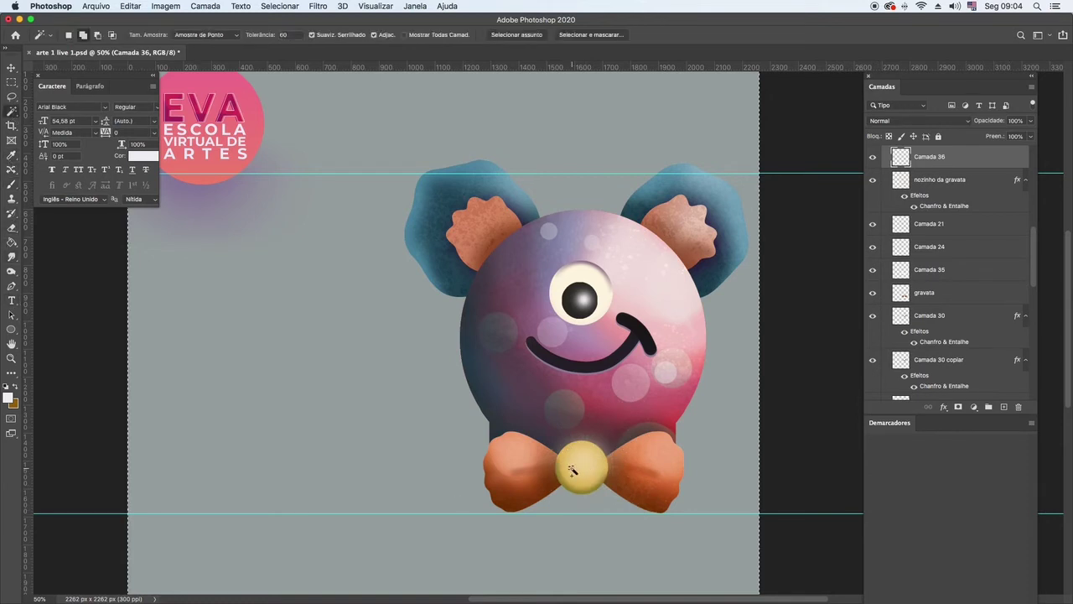
{"action": "left_click", "coordinate": [931, 179]}
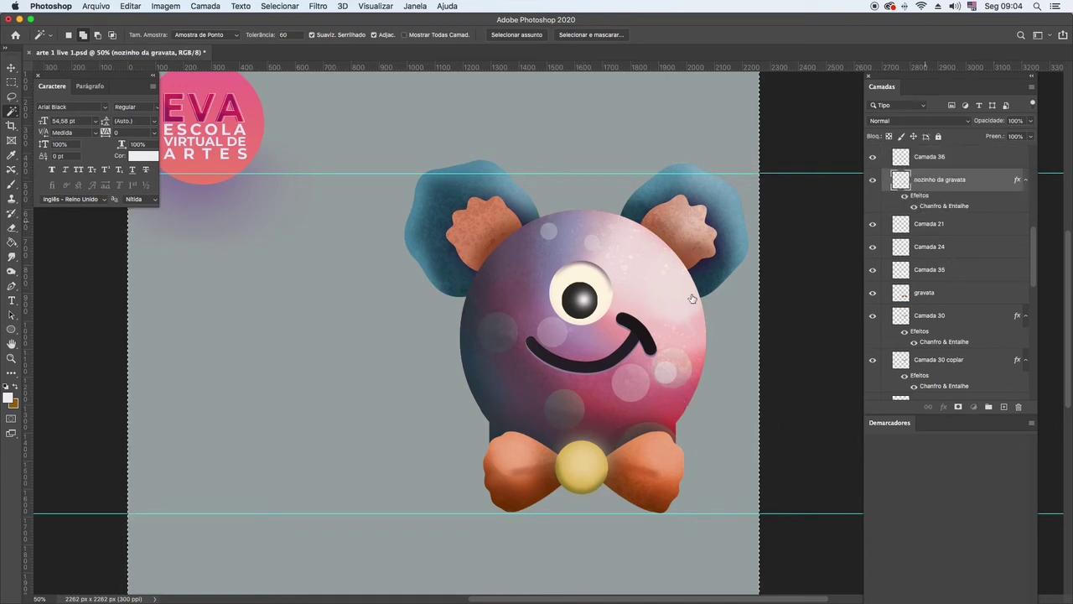
{"action": "key", "text": "alt+bracketleft"}
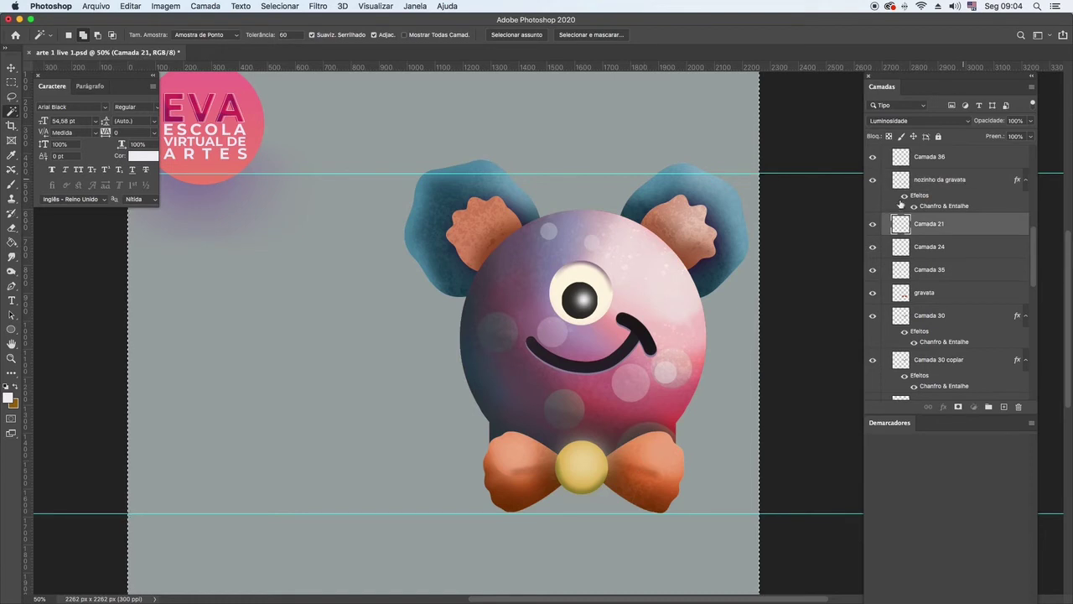
{"action": "key", "text": "alt+bracketright"}
{"action": "left_click", "coordinate": [10, 83]}
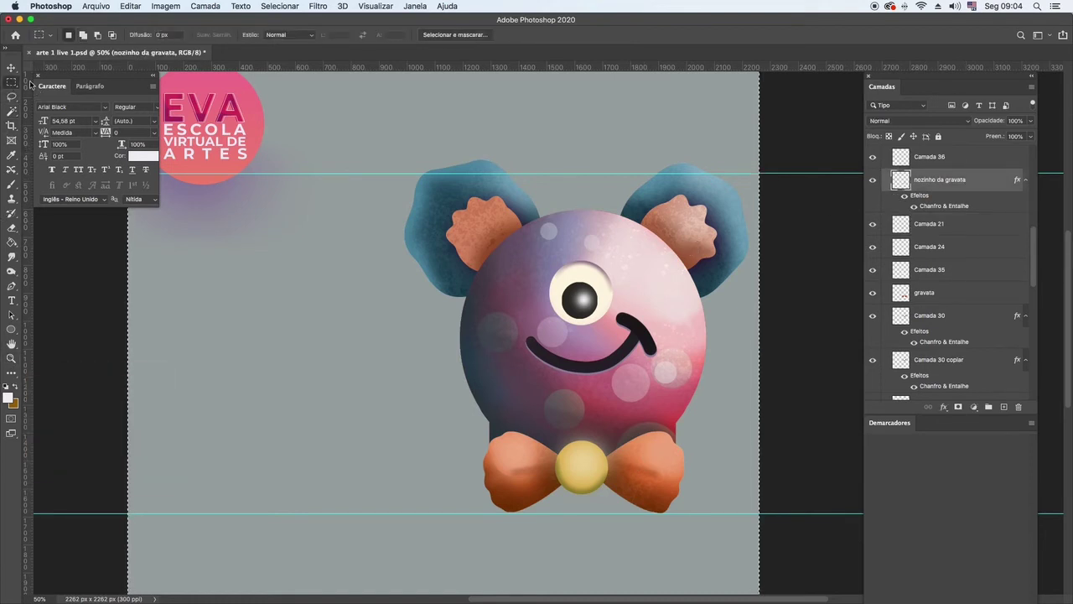
{"action": "left_click", "coordinate": [11, 67]}
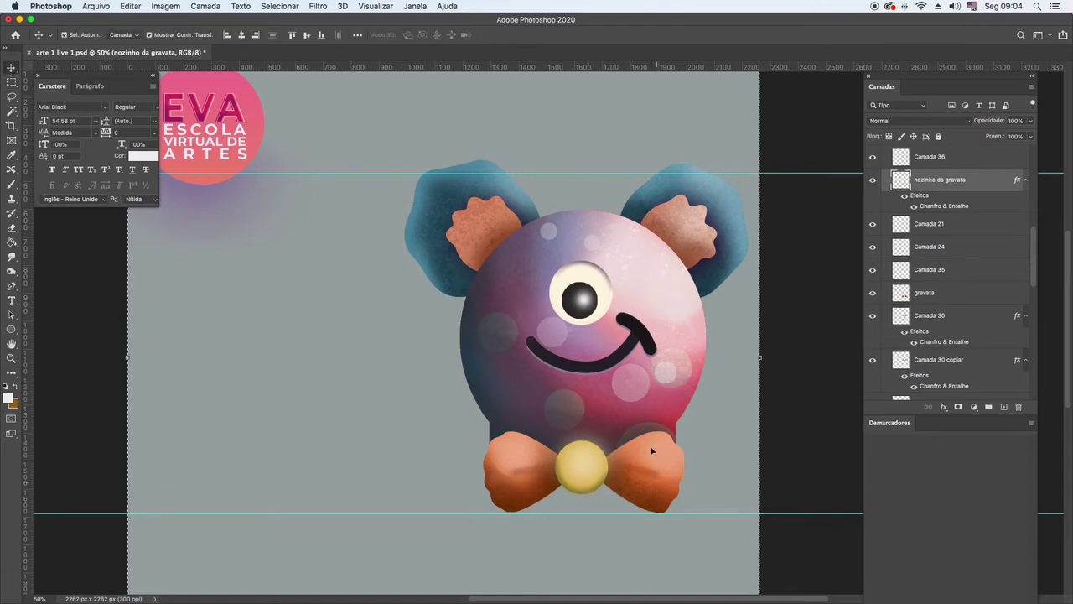
Hide and show the nozinho da gravata layer to check its content, and clear the canvas-wide selection.
{"action": "left_click", "coordinate": [873, 180]}
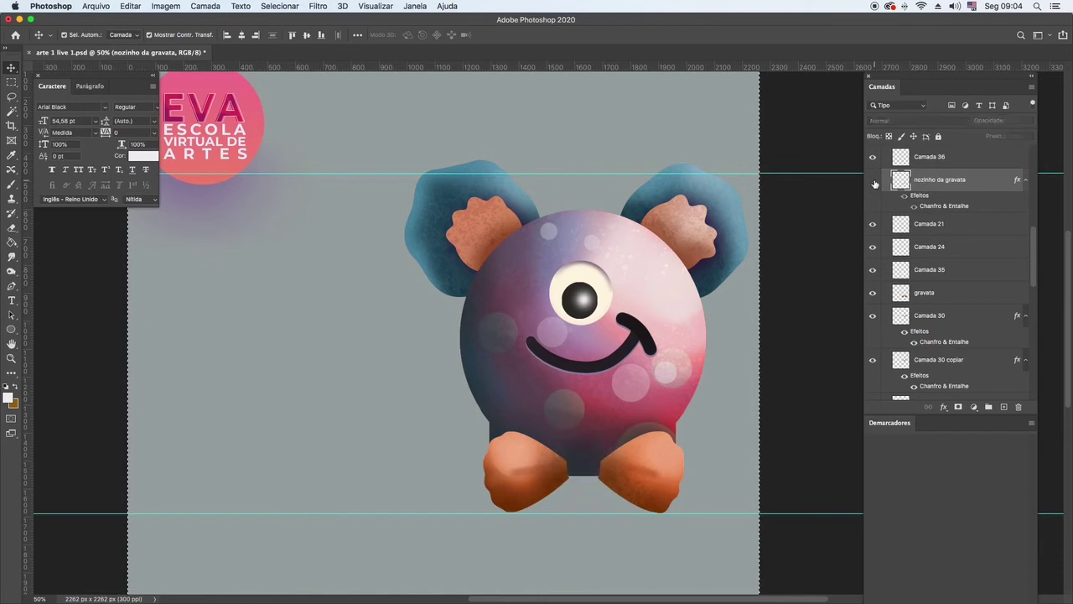
{"action": "left_click", "coordinate": [873, 180]}
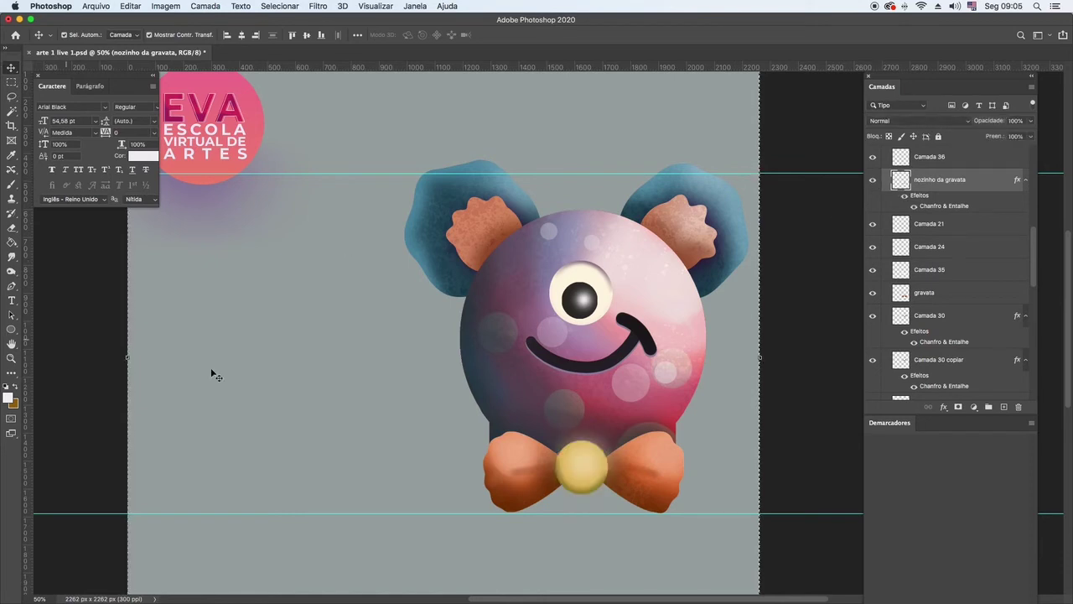
{"action": "key", "text": "super+a"}
{"action": "key", "text": "super+d"}
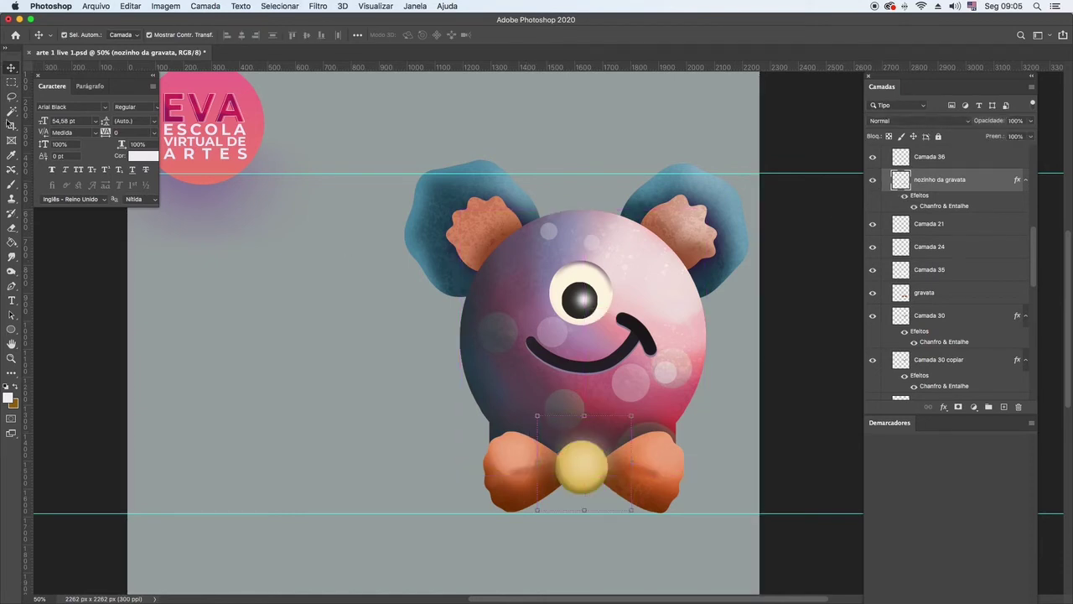
Select the yellow knot with its glow using the Magic Wand and paint white speckles over it on nozinho da gravata.
{"action": "left_click", "coordinate": [12, 111]}
{"action": "left_click", "coordinate": [591, 463]}
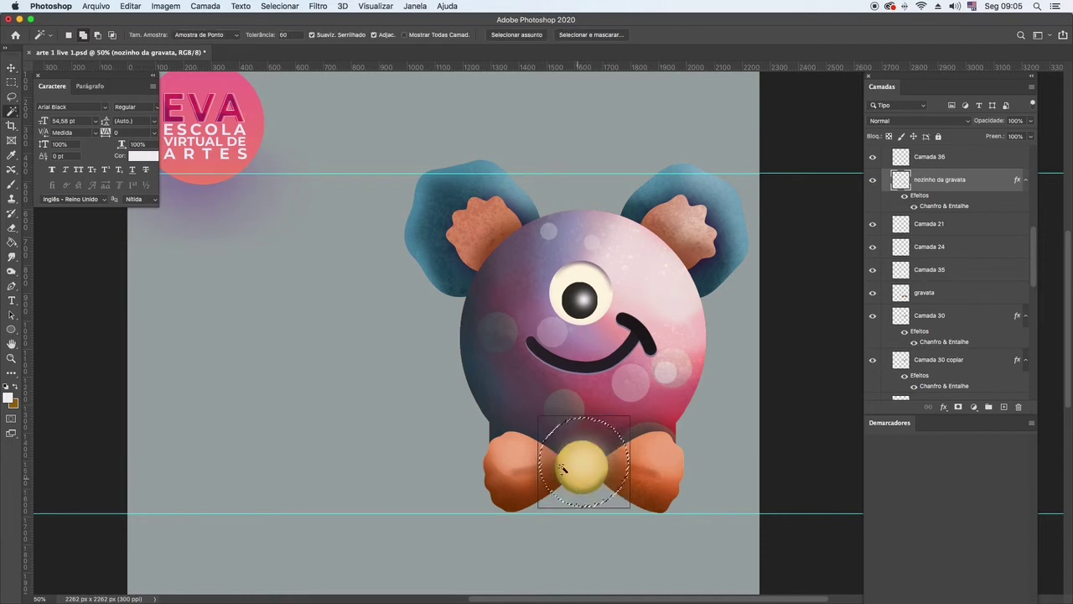
{"action": "left_click", "coordinate": [11, 184]}
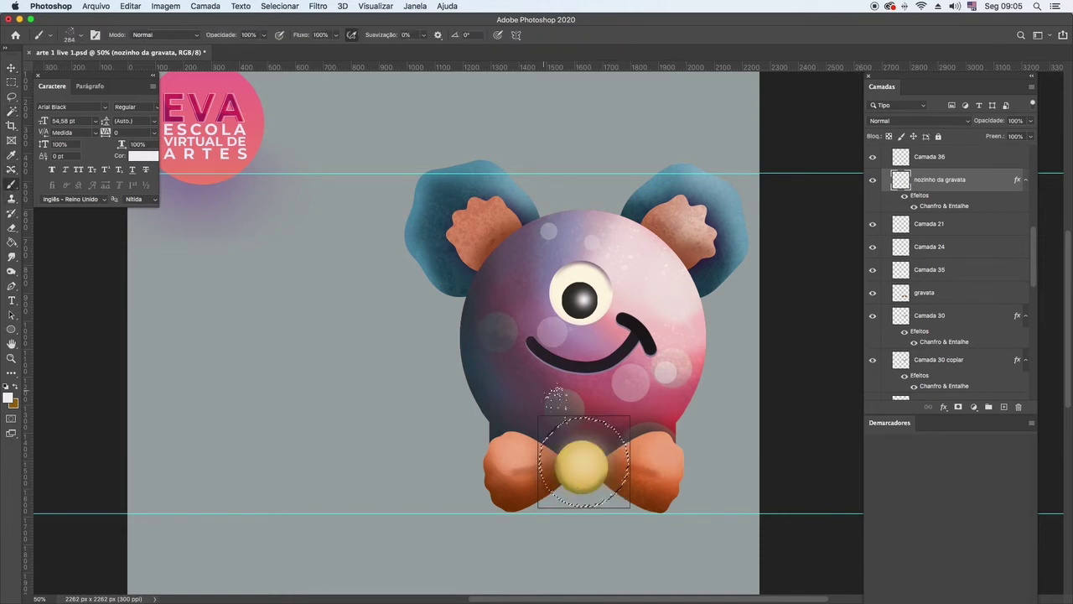
{"action": "left_click_drag", "start_coordinate": [575, 453], "coordinate": [577, 460]}
Preview the Superexposição Linear blend mode on nozinho da gravata, keep Normal, and clear the selection.
{"action": "left_click", "coordinate": [914, 120]}
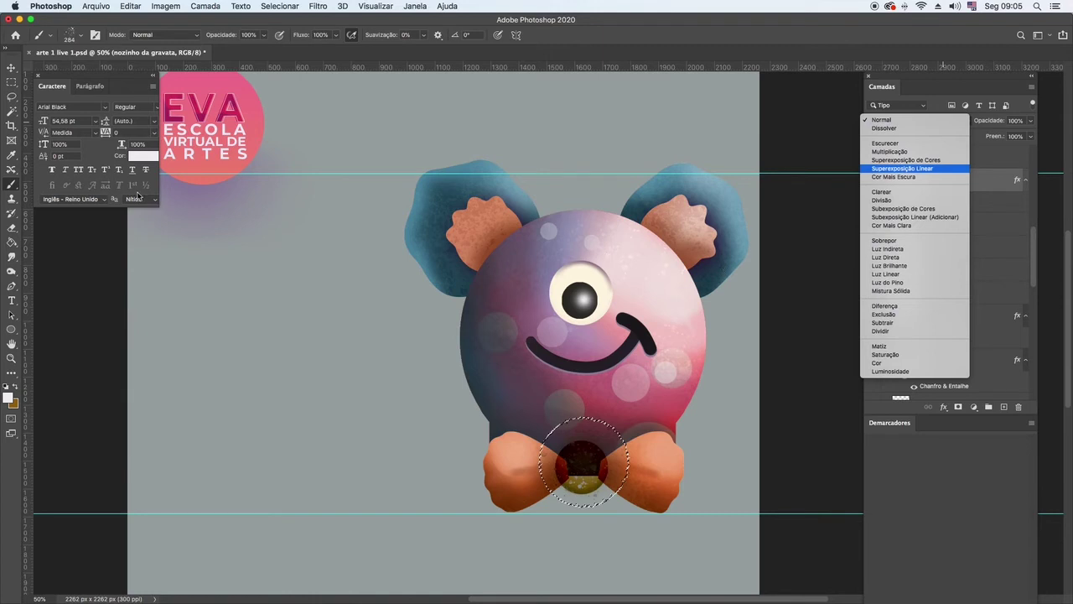
{"action": "left_click", "coordinate": [666, 162]}
{"action": "key", "text": "m"}
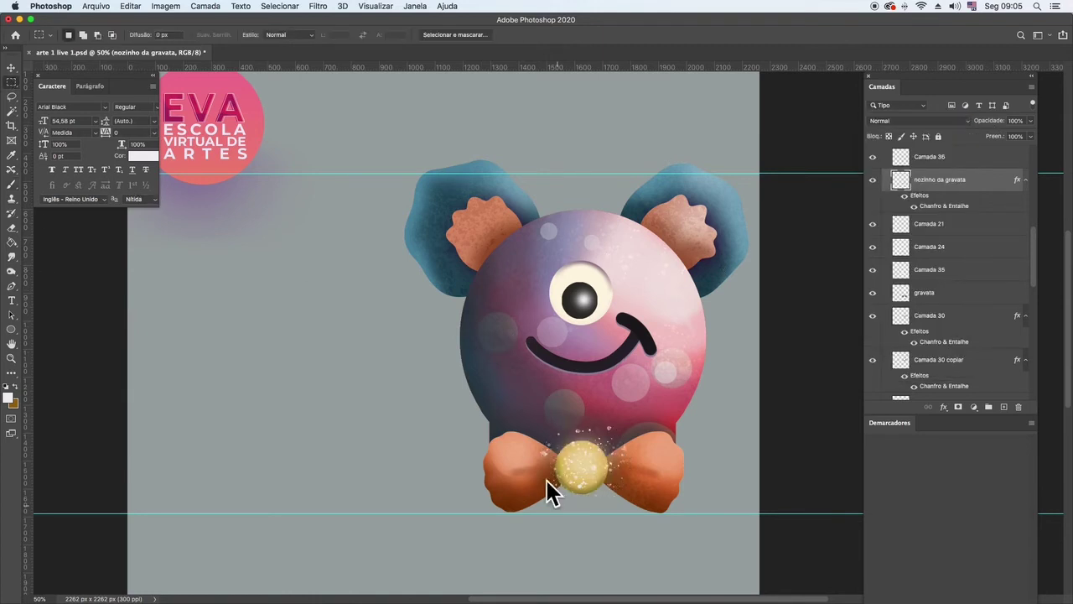
Merge the monster's layers from Camada 14 down to orelhina into a single layer in the MONSTRINHO DA LIVE group.
{"action": "left_click", "coordinate": [11, 358]}
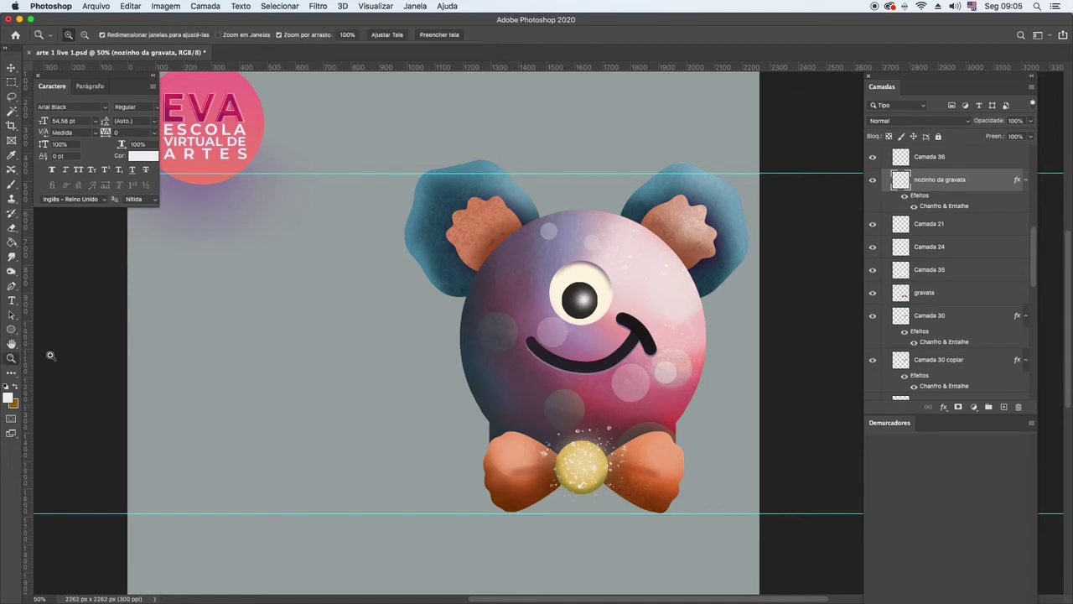
{"action": "key", "text": "alt"}
{"action": "left_click", "coordinate": [554, 337], "text": "alt"}
{"action": "left_click", "coordinate": [555, 338], "text": "alt"}
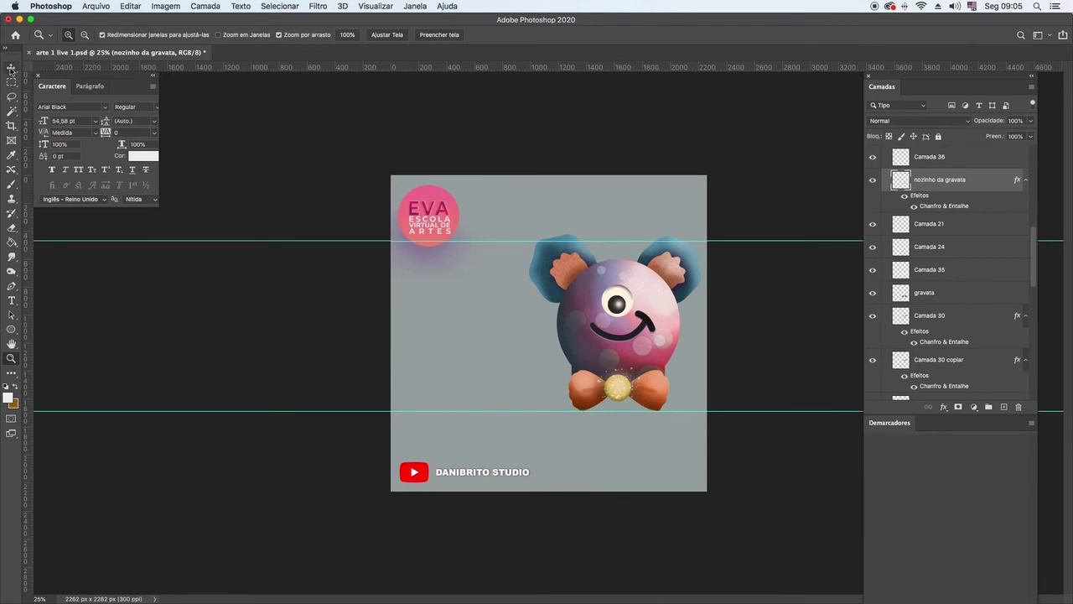
{"action": "left_click", "coordinate": [11, 67]}
{"action": "left_click", "coordinate": [771, 298]}
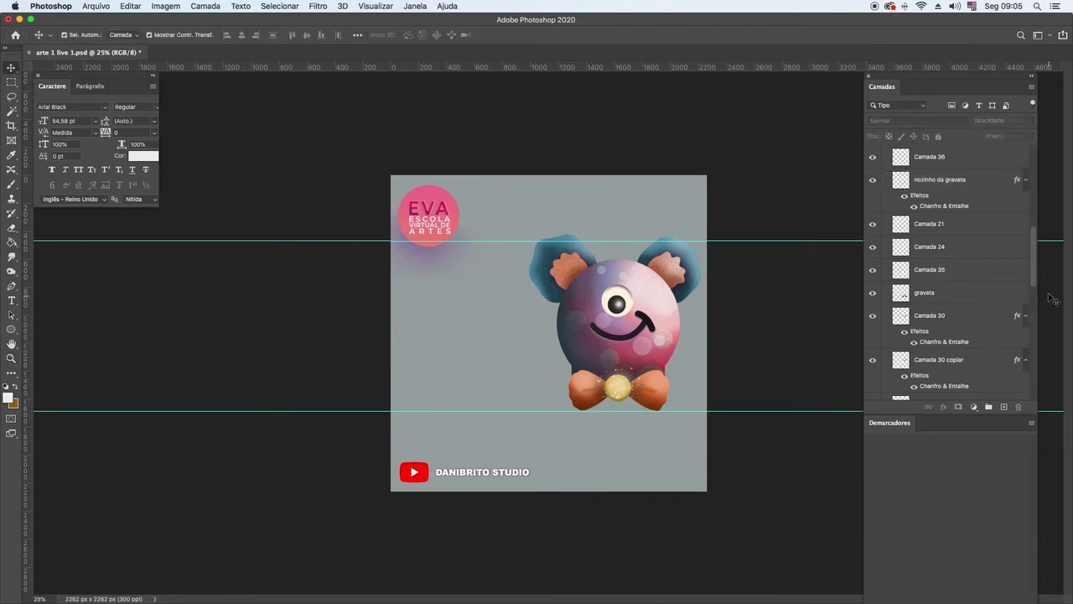
{"action": "left_click_drag", "start_coordinate": [1035, 277], "coordinate": [1025, 394]}
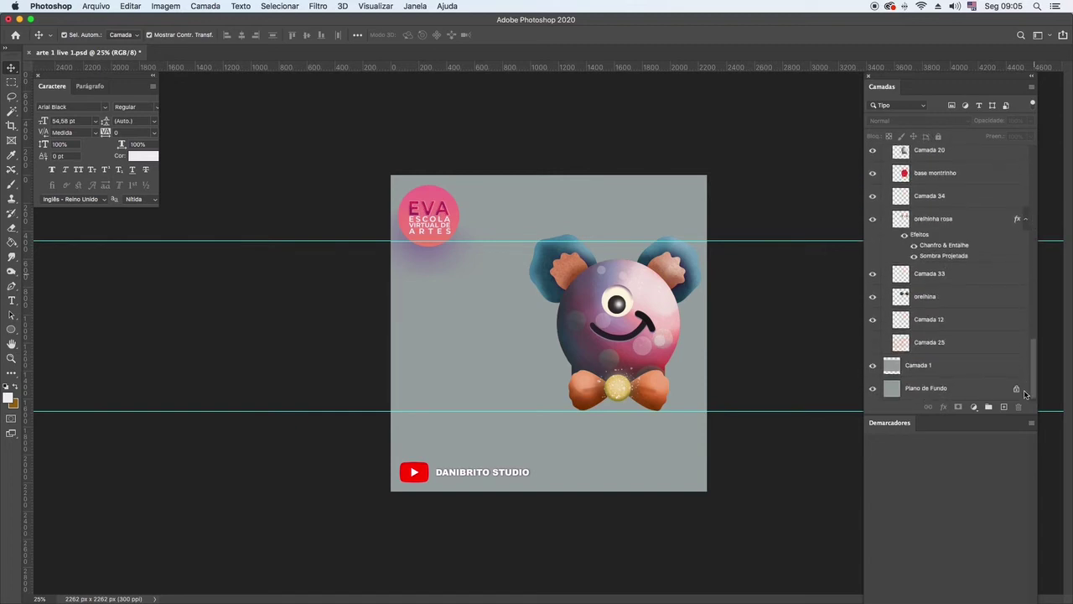
{"action": "left_click", "coordinate": [929, 295]}
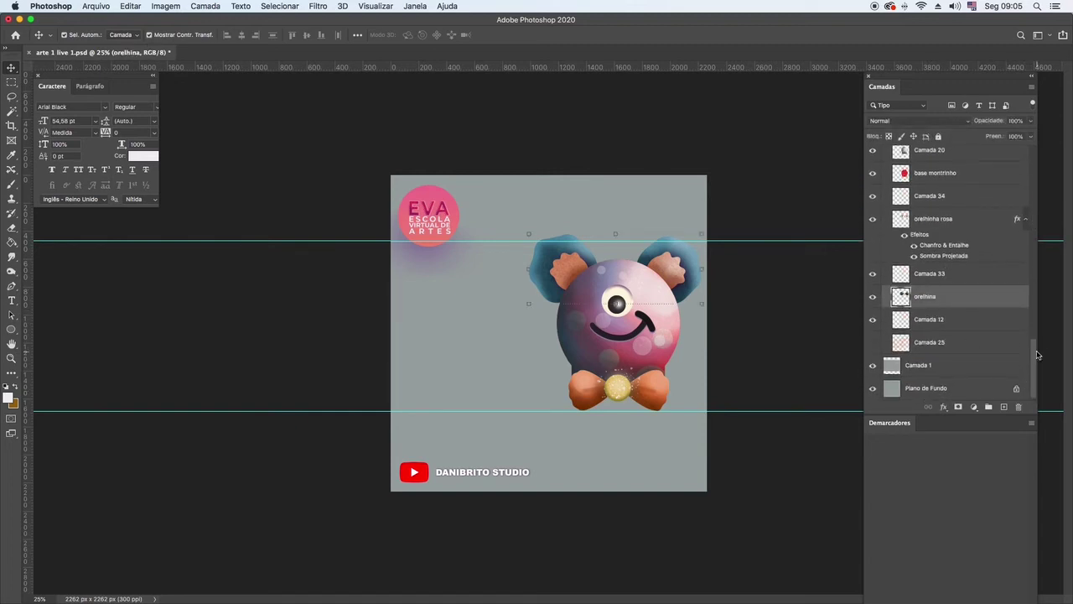
{"action": "left_click_drag", "start_coordinate": [1037, 355], "coordinate": [1044, 205]}
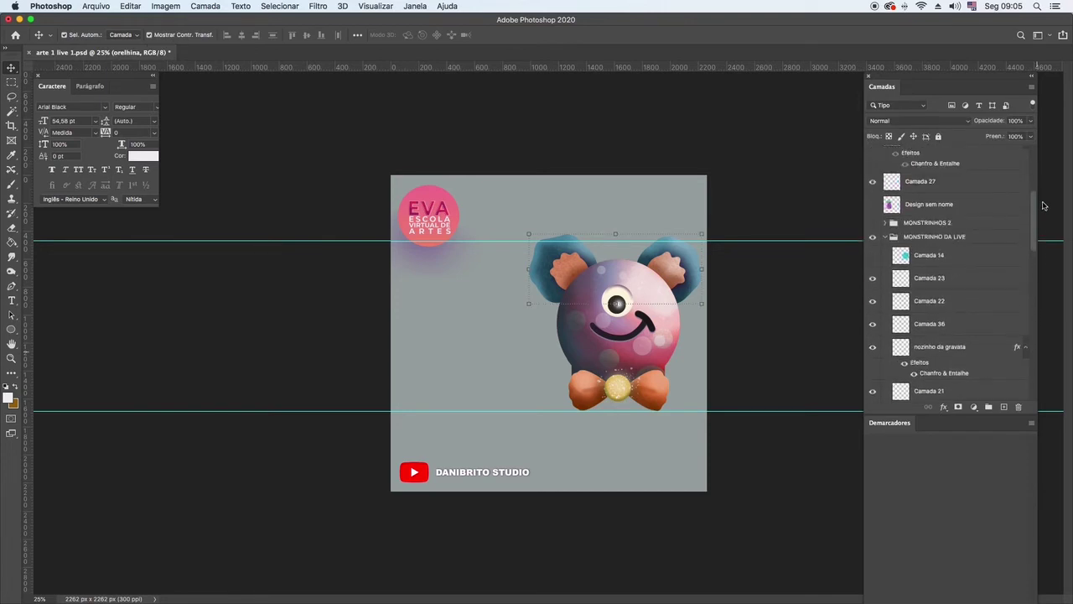
{"action": "left_click", "coordinate": [944, 259], "text": "shift"}
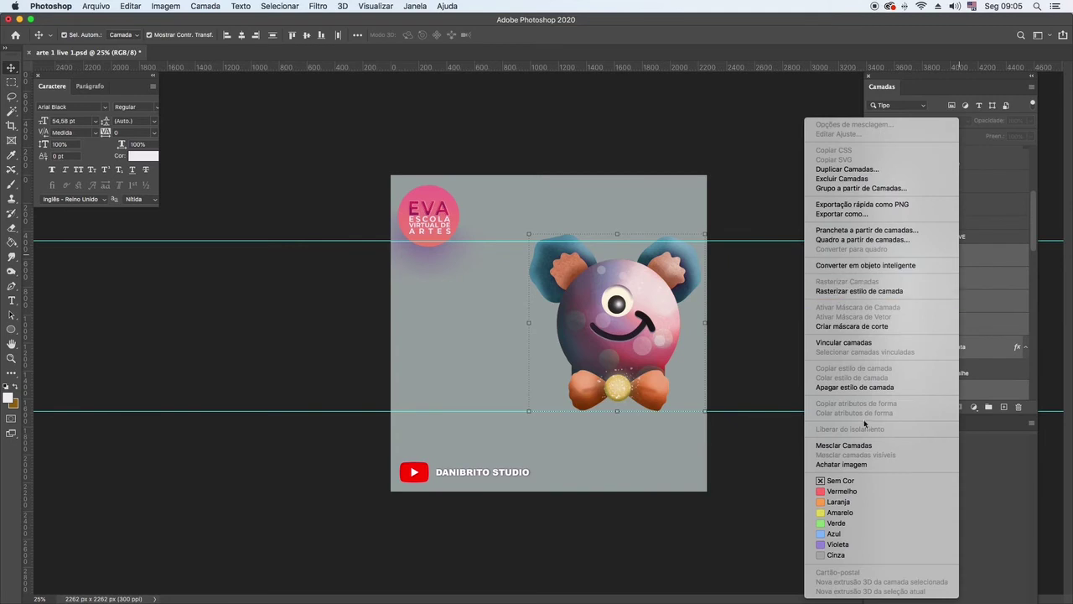
{"action": "left_click", "coordinate": [853, 445]}
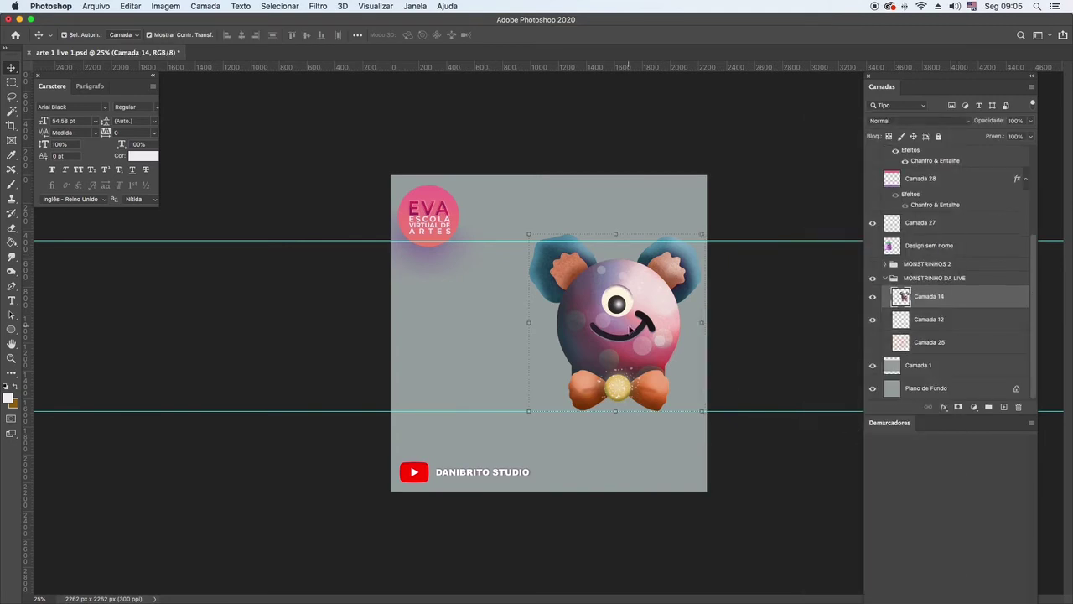
Place the pupil layer Camada 31 directly above Camada 14, merge it down, and shift the monster toward the canvas centre.
{"action": "left_click_drag", "start_coordinate": [674, 314], "coordinate": [653, 302]}
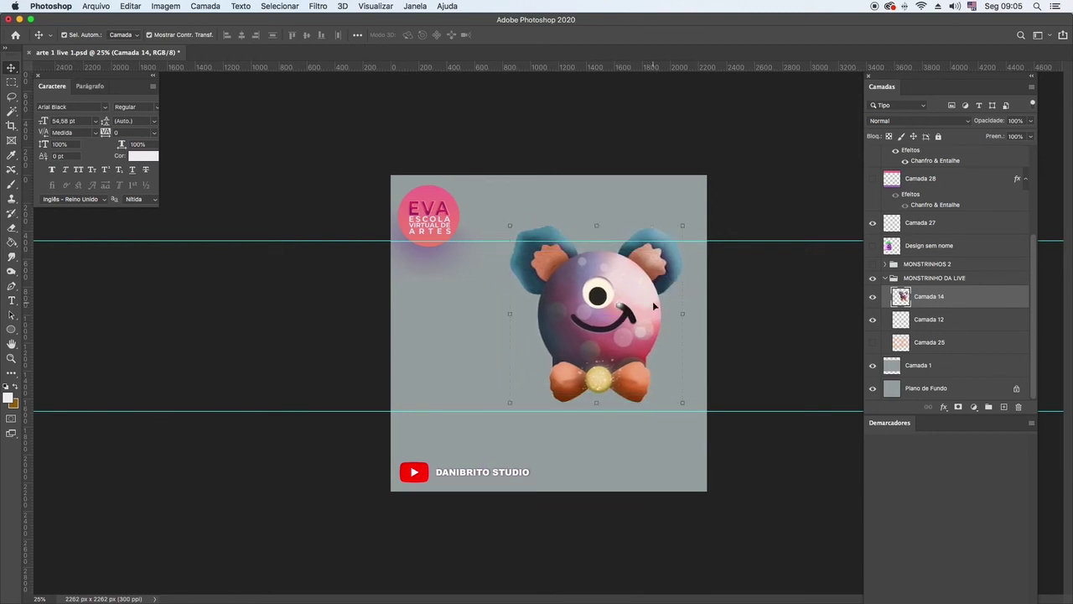
{"action": "key", "text": "super+z"}
{"action": "key", "text": "super+j"}
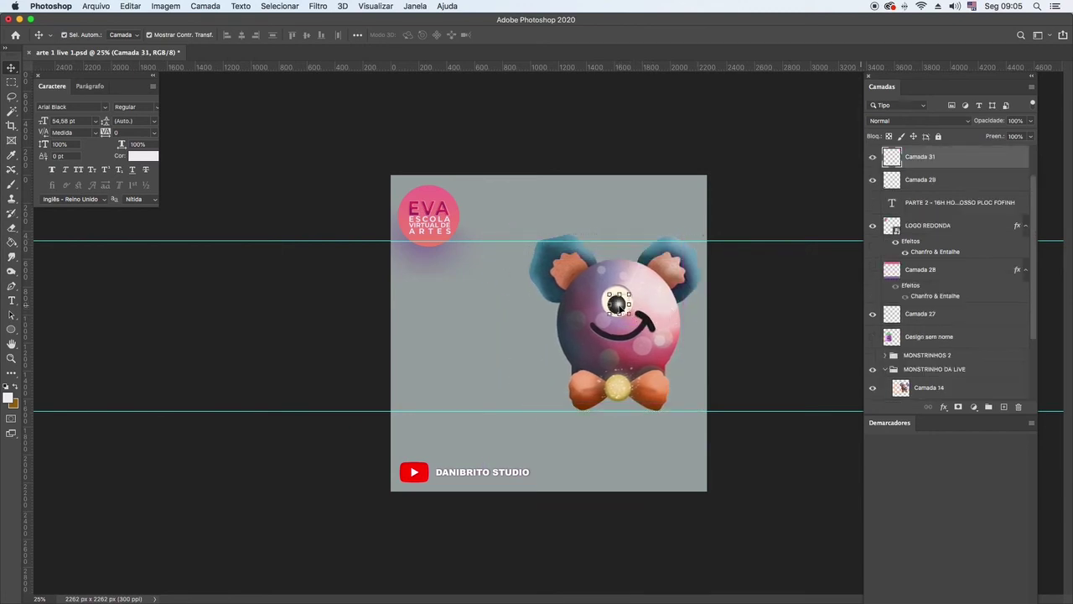
{"action": "left_click_drag", "start_coordinate": [963, 161], "coordinate": [954, 381]}
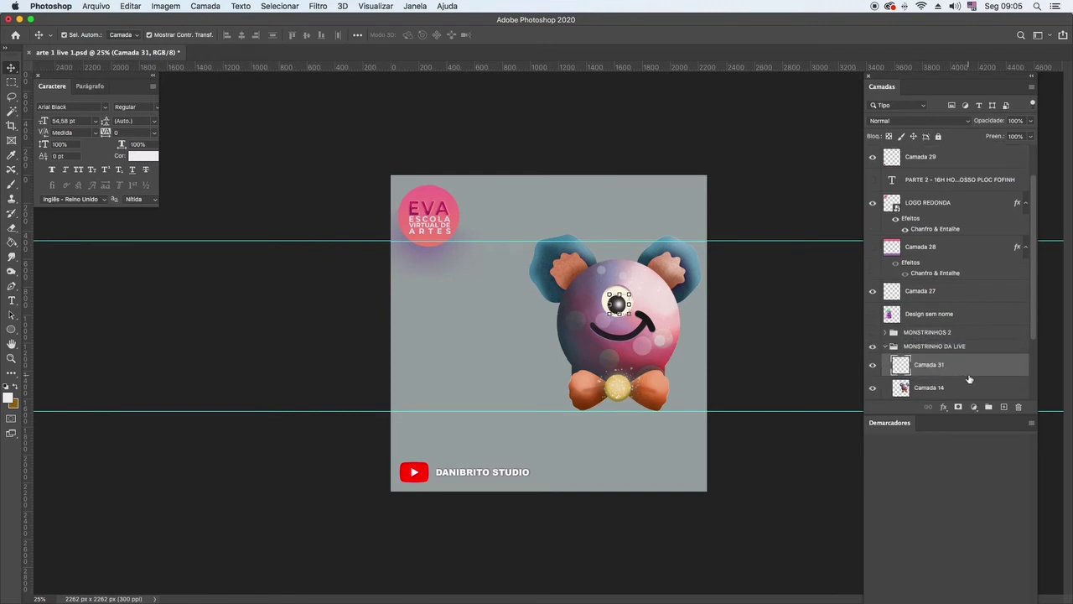
{"action": "right_click", "coordinate": [966, 369]}
{"action": "left_click", "coordinate": [852, 446]}
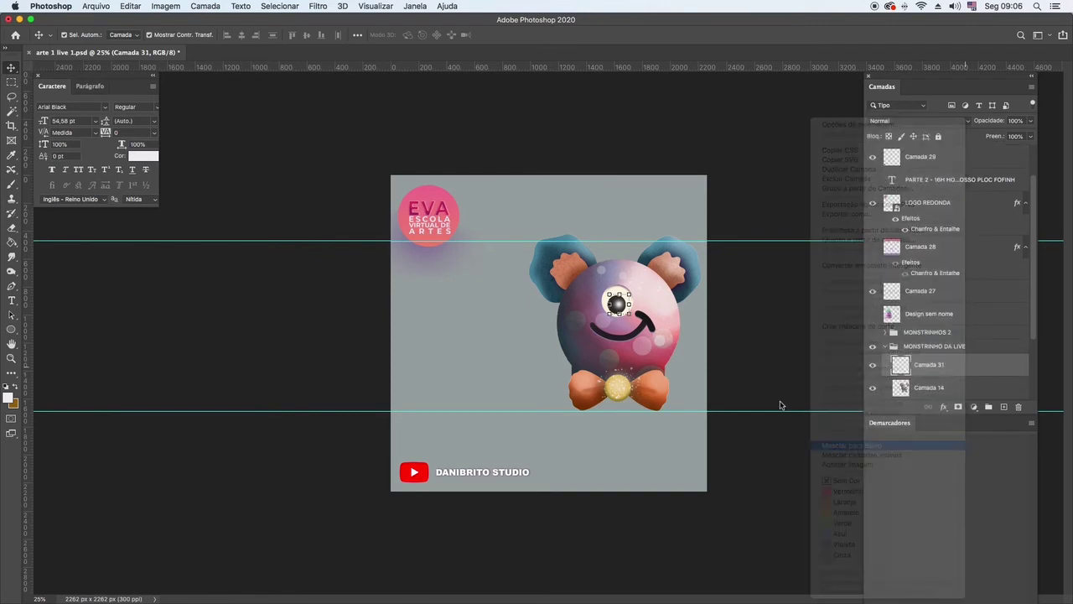
{"action": "left_click_drag", "start_coordinate": [611, 327], "coordinate": [566, 338]}
Hide the DANIBRITO STUDIO text, the YouTube icon on Camada 29, and the LOGO REDONDA layer.
{"action": "left_click", "coordinate": [485, 474]}
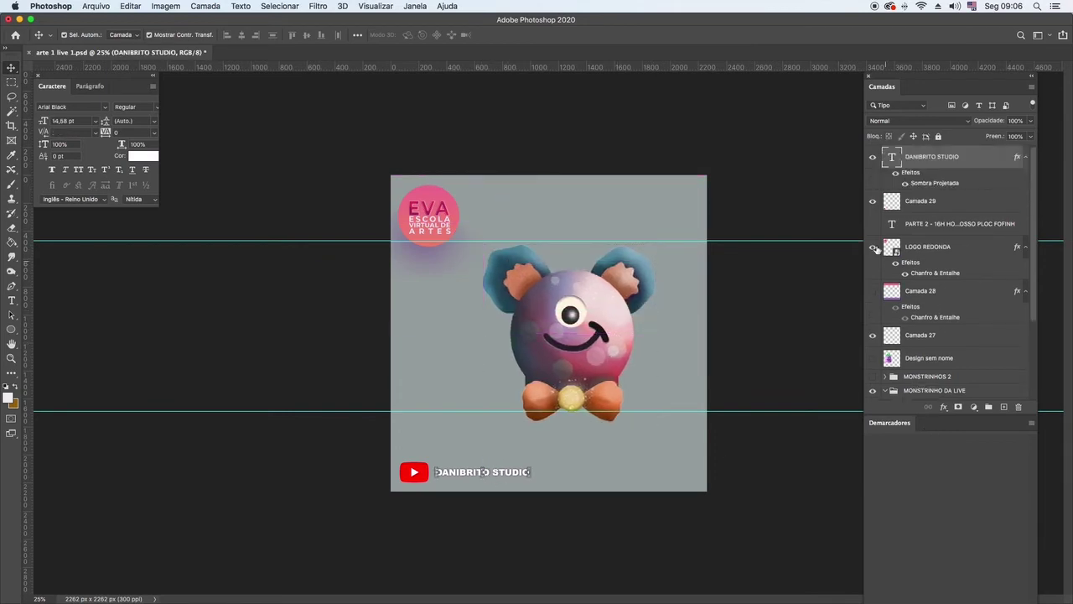
{"action": "left_click", "coordinate": [873, 156]}
{"action": "left_click", "coordinate": [918, 199]}
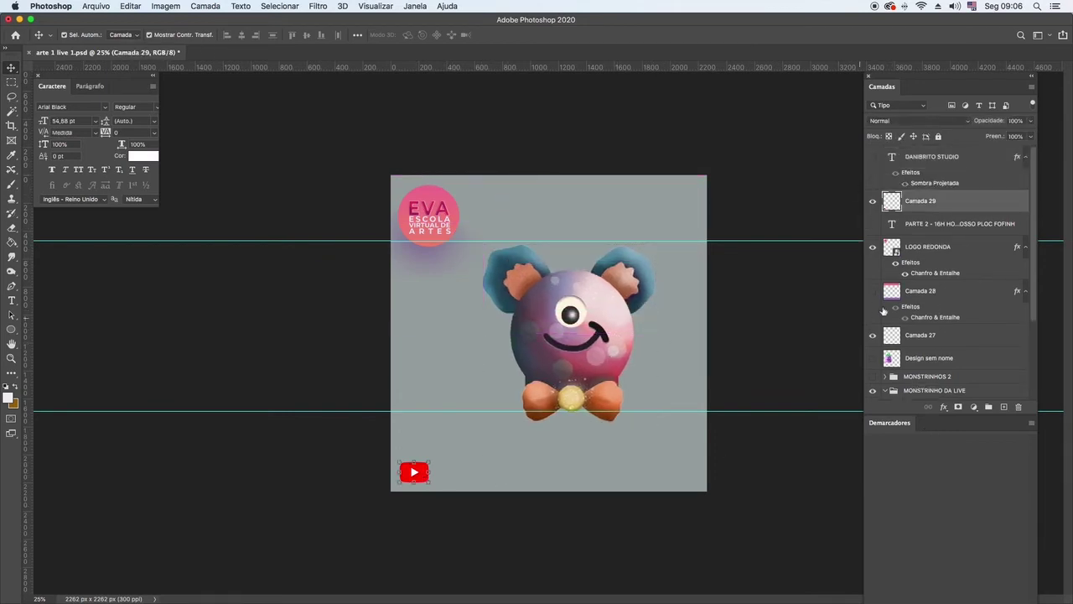
{"action": "left_click", "coordinate": [872, 201]}
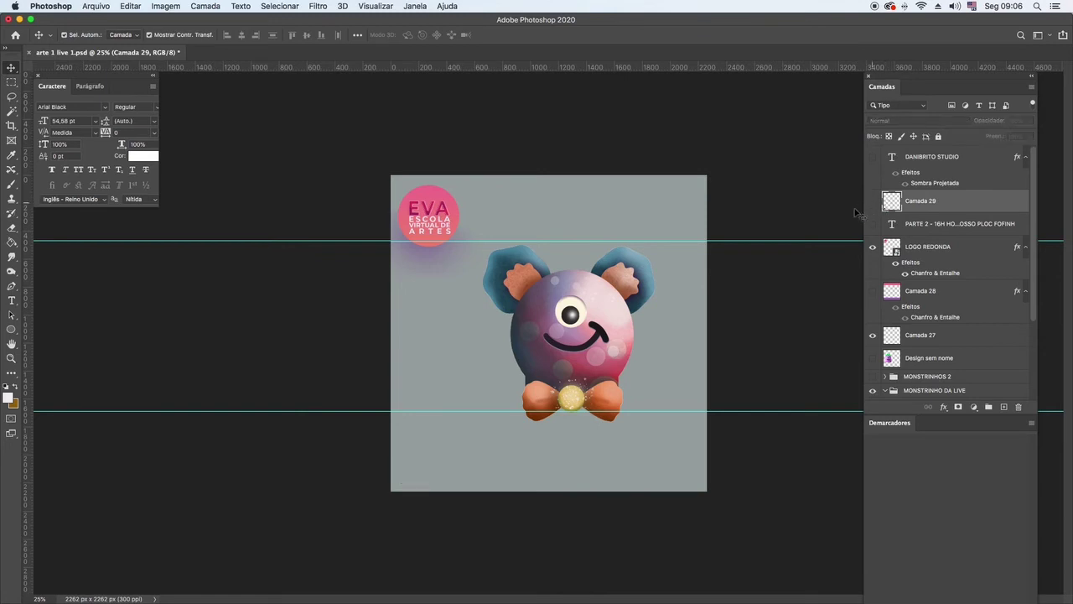
{"action": "left_click", "coordinate": [450, 225]}
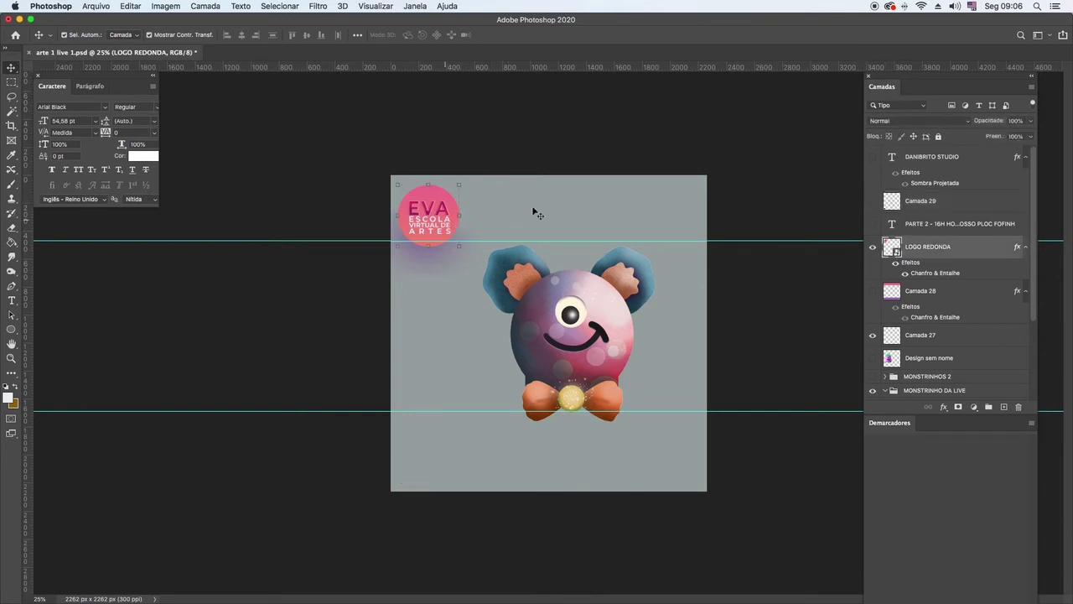
{"action": "left_click", "coordinate": [872, 246]}
Scale the merged monster to 72.12% and position it near the canvas centre at X 1061 px, Y 1092 px.
{"action": "left_click", "coordinate": [11, 358]}
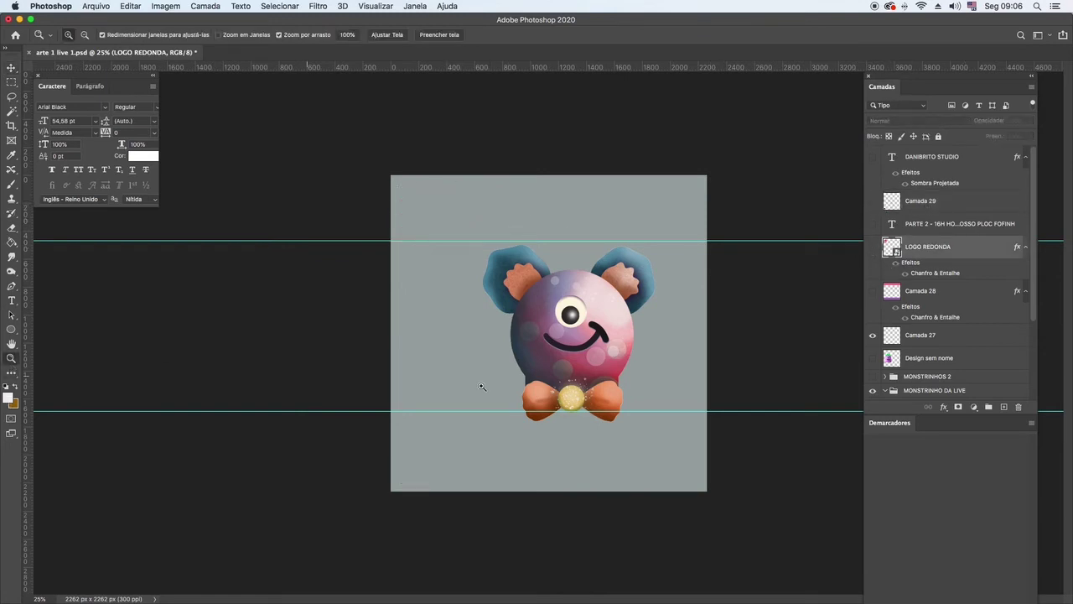
{"action": "left_click", "coordinate": [713, 418]}
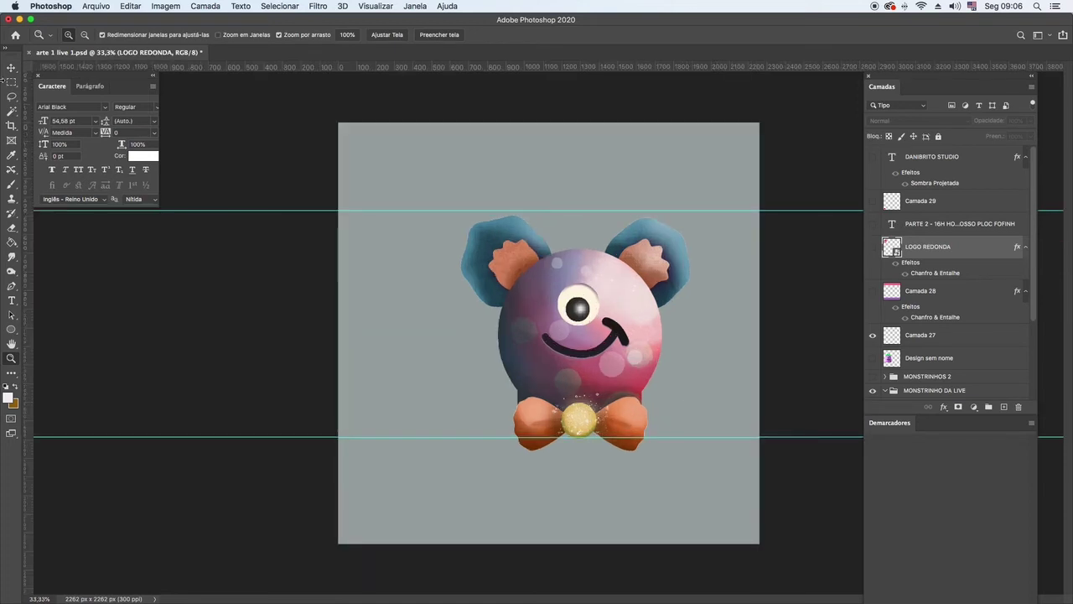
{"action": "left_click", "coordinate": [11, 67]}
{"action": "left_click_drag", "start_coordinate": [593, 275], "coordinate": [580, 242]}
{"action": "left_click_drag", "start_coordinate": [657, 160], "coordinate": [613, 232]}
{"action": "left_click_drag", "start_coordinate": [542, 281], "coordinate": [565, 297]}
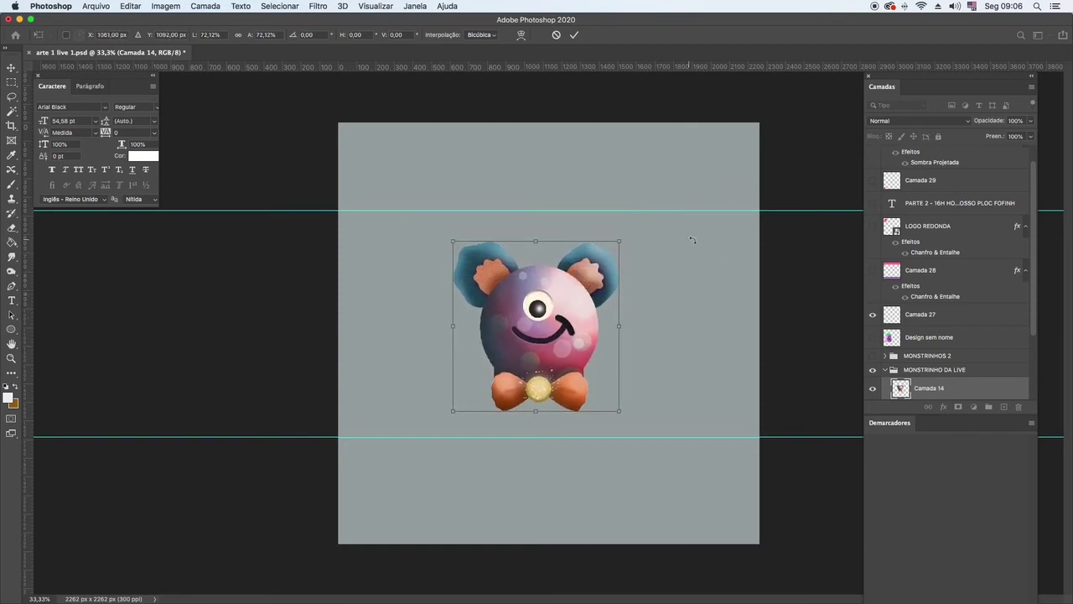
{"action": "key", "text": "Return"}
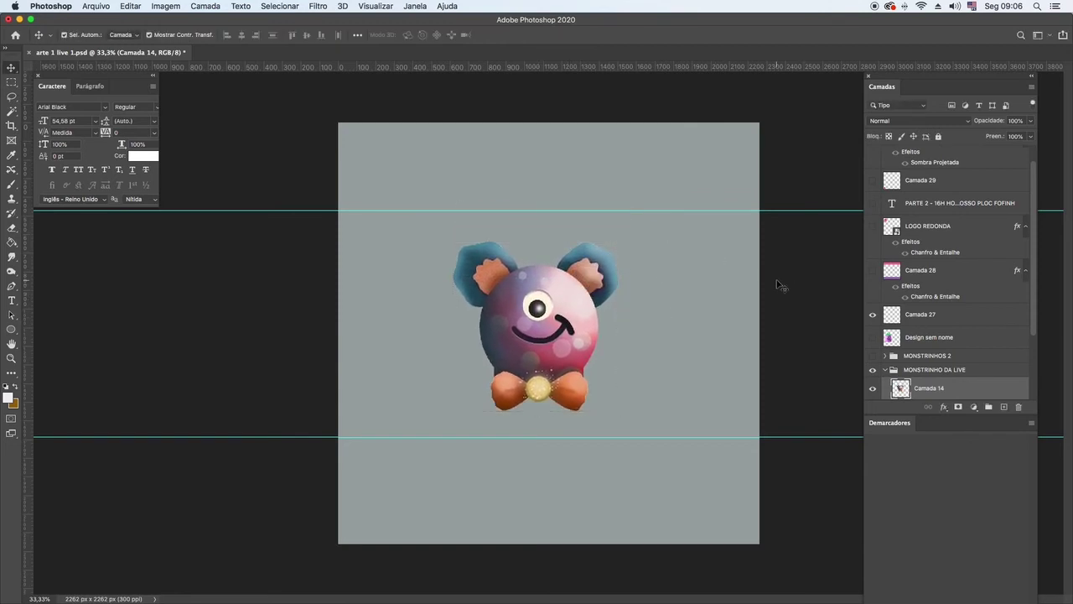
{"action": "left_click", "coordinate": [778, 285]}
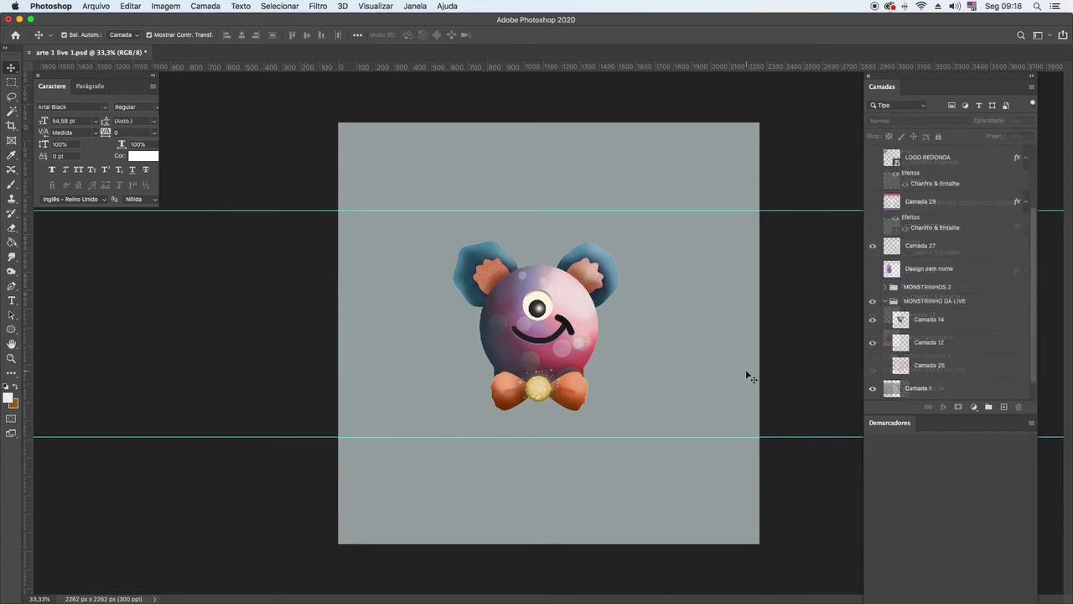
Add a new empty layer at the top of the layer stack.
{"action": "left_click", "coordinate": [11, 358]}
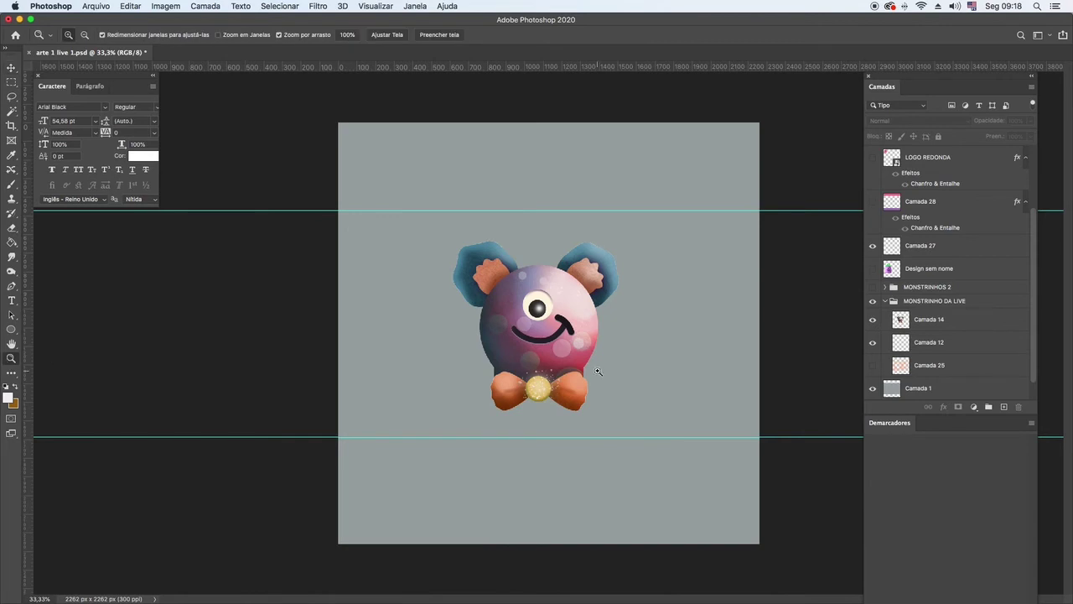
{"action": "key", "text": "v"}
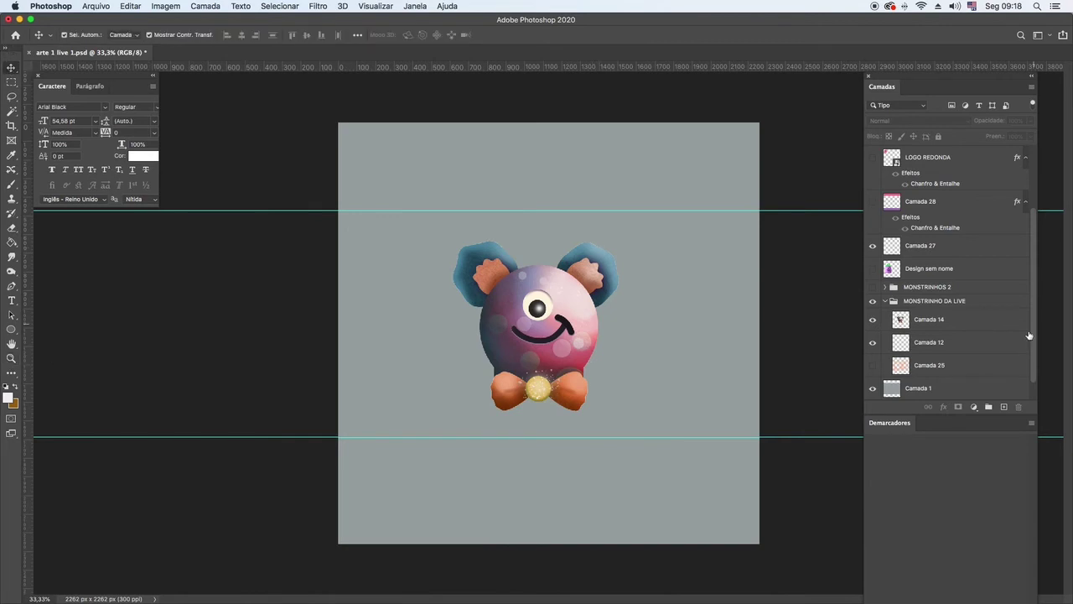
{"action": "left_click", "coordinate": [1003, 406]}
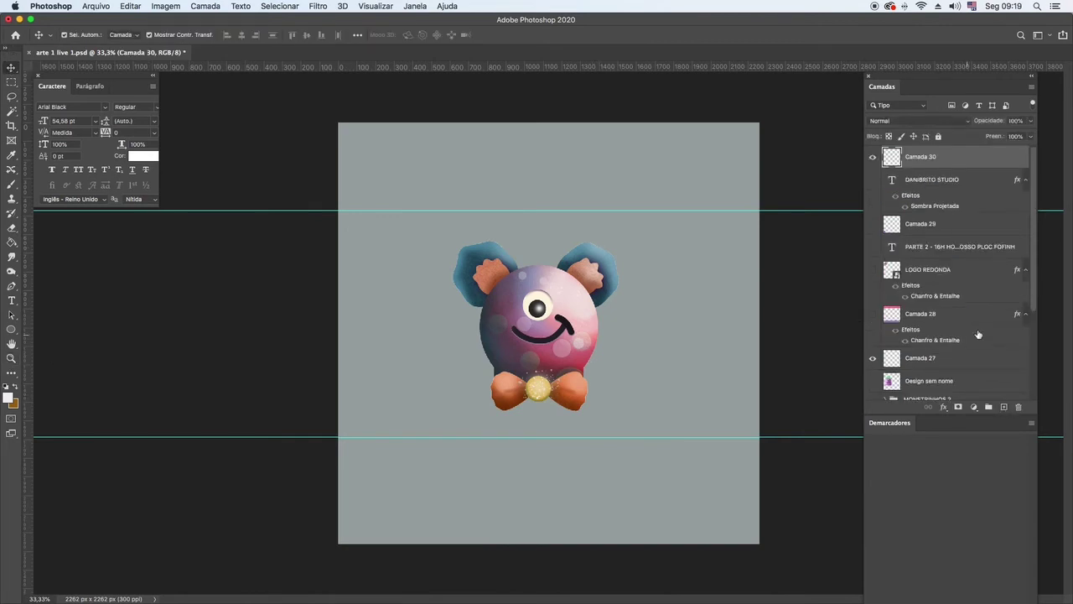
Select Plano de Fundo and set the foreground colour to yellow e2c179, starting from a sample of the bow tie knot.
{"action": "scroll", "coordinate": [1036, 298], "scroll_direction": "down", "scroll_amount": 5}
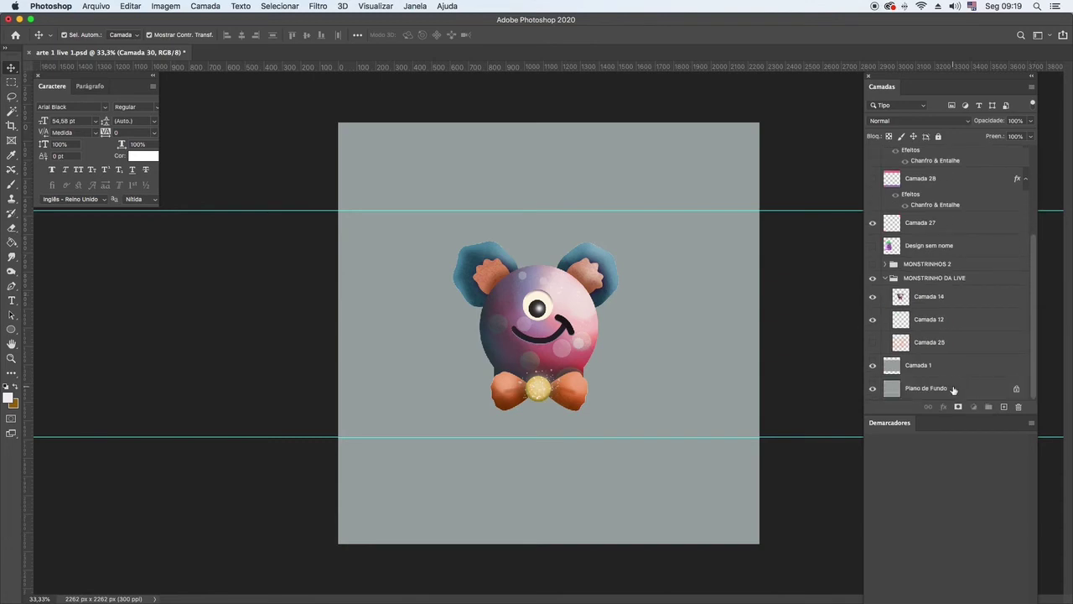
{"action": "left_click", "coordinate": [901, 390]}
{"action": "left_click", "coordinate": [8, 398]}
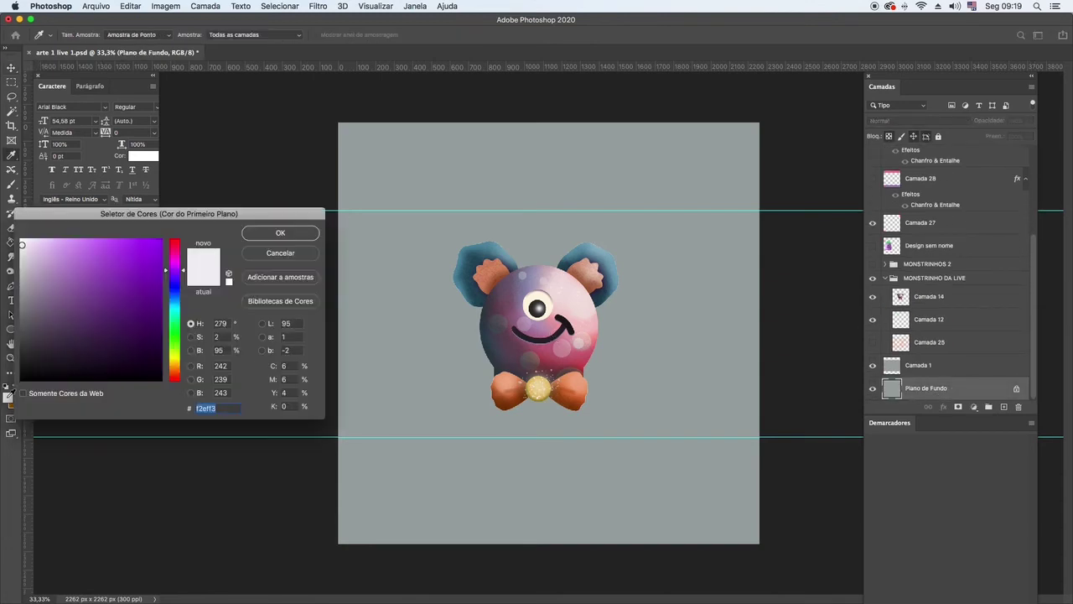
{"action": "left_click", "coordinate": [534, 387]}
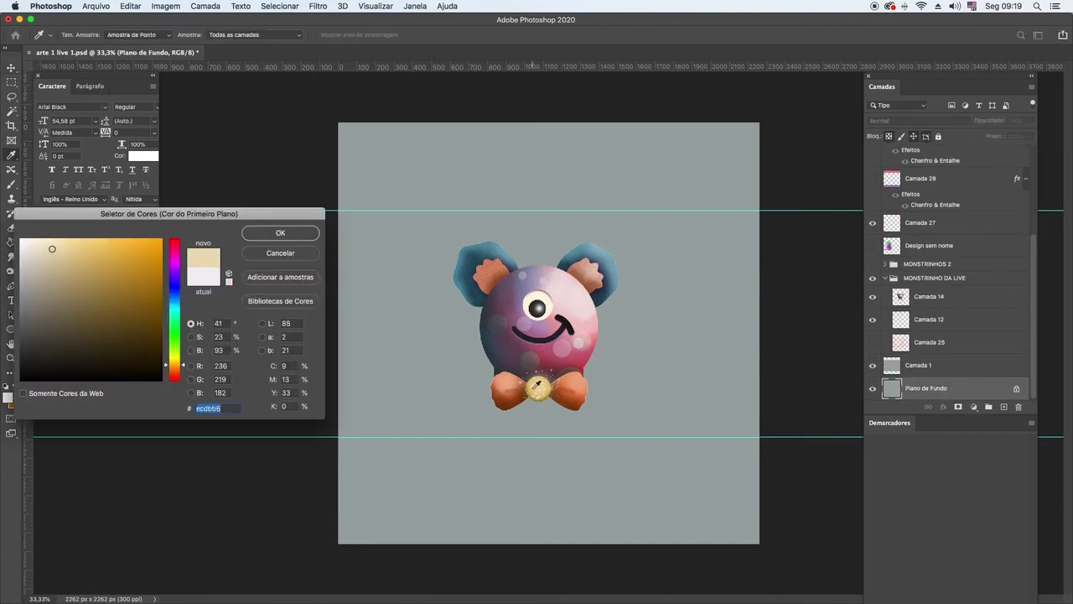
{"action": "mouse_move", "coordinate": [145, 268]}
{"action": "left_mouse_down"}
{"action": "mouse_move", "coordinate": [121, 301]}
{"action": "mouse_move", "coordinate": [92, 286]}
{"action": "mouse_move", "coordinate": [72, 298]}
{"action": "mouse_move", "coordinate": [59, 272]}
{"action": "mouse_move", "coordinate": [87, 255]}
{"action": "left_mouse_up"}
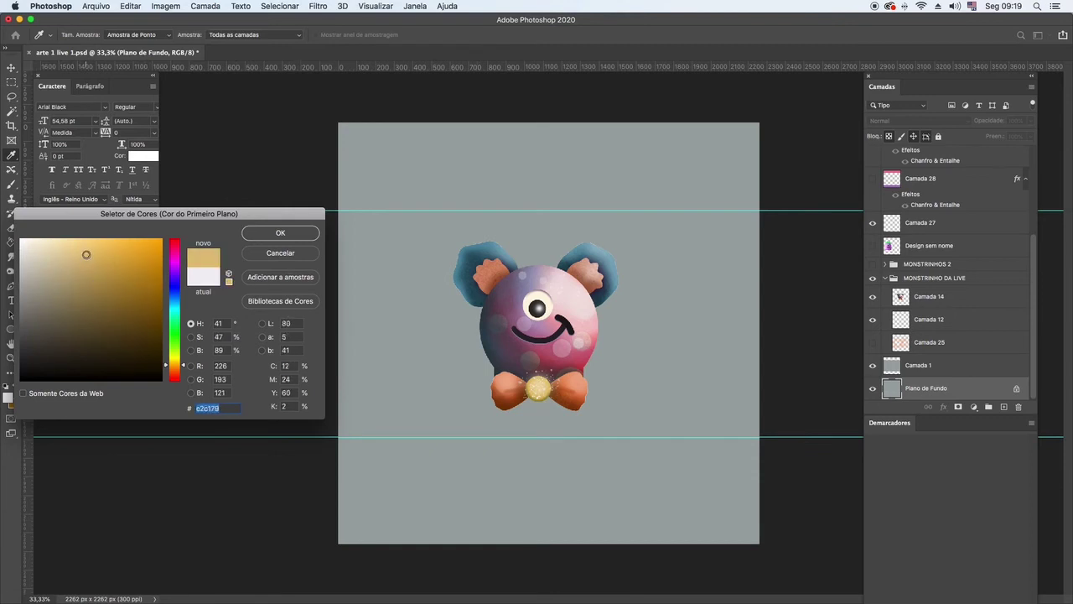
{"action": "left_click", "coordinate": [280, 234]}
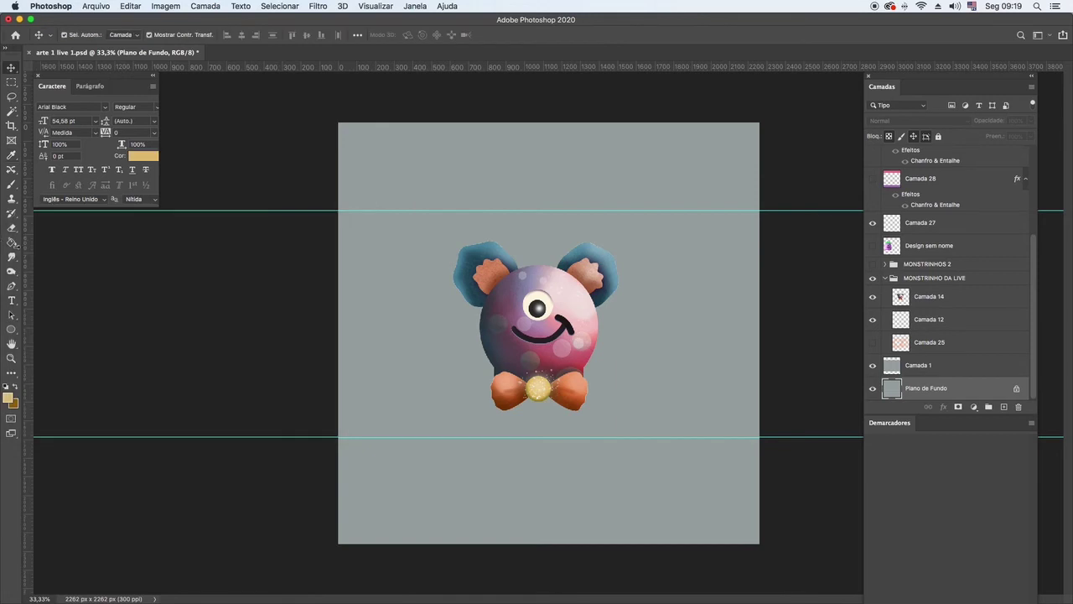
Fill Plano de Fundo and Camada 1 with the yellow foreground colour using the Paint Bucket.
{"action": "left_click", "coordinate": [13, 243]}
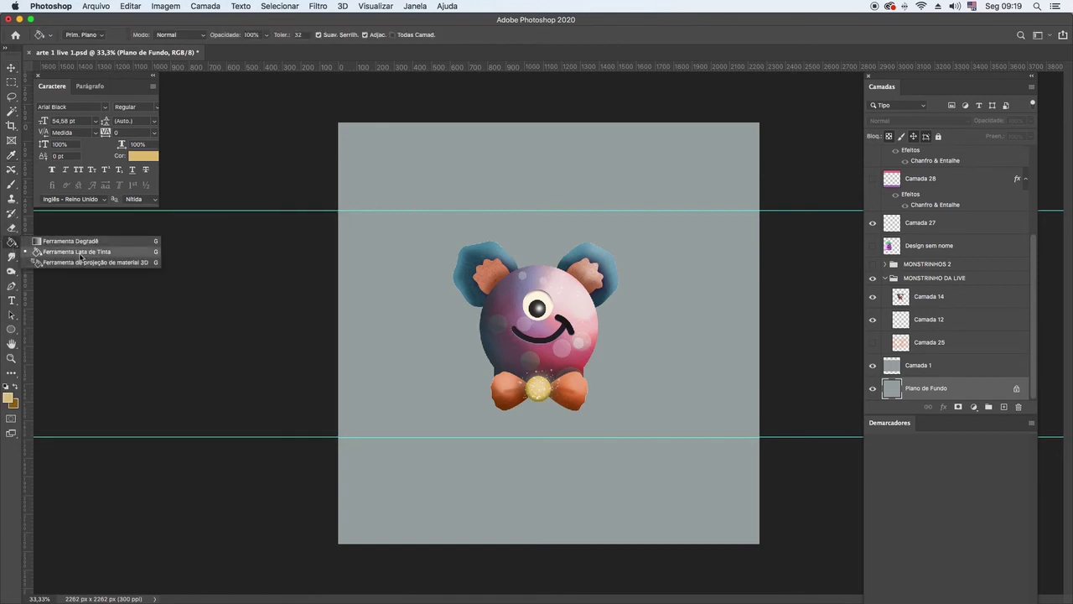
{"action": "left_click", "coordinate": [497, 175]}
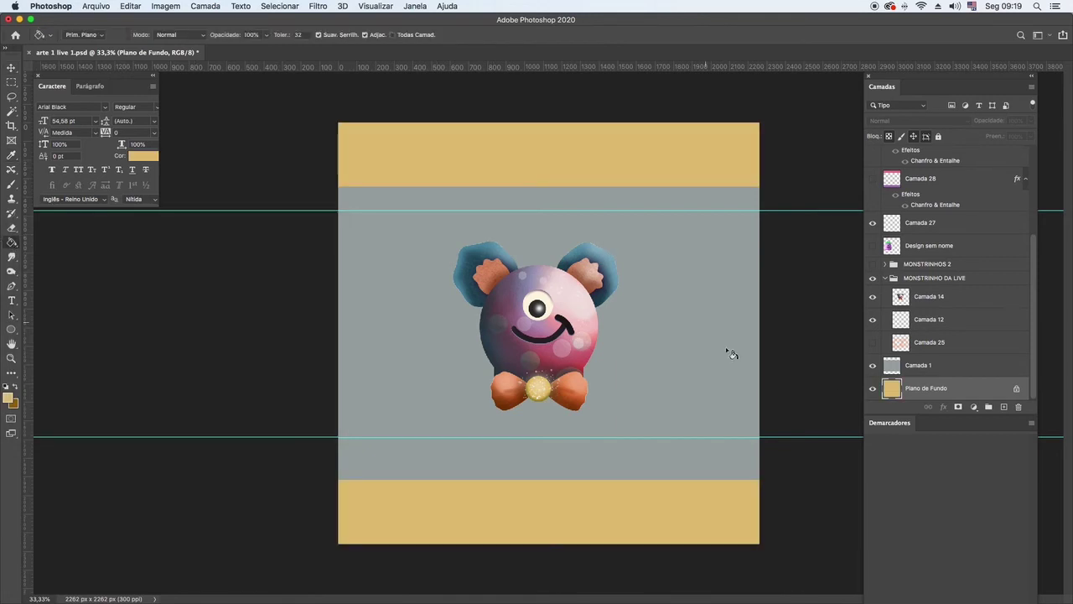
{"action": "left_click", "coordinate": [931, 365]}
{"action": "left_click", "coordinate": [753, 304]}
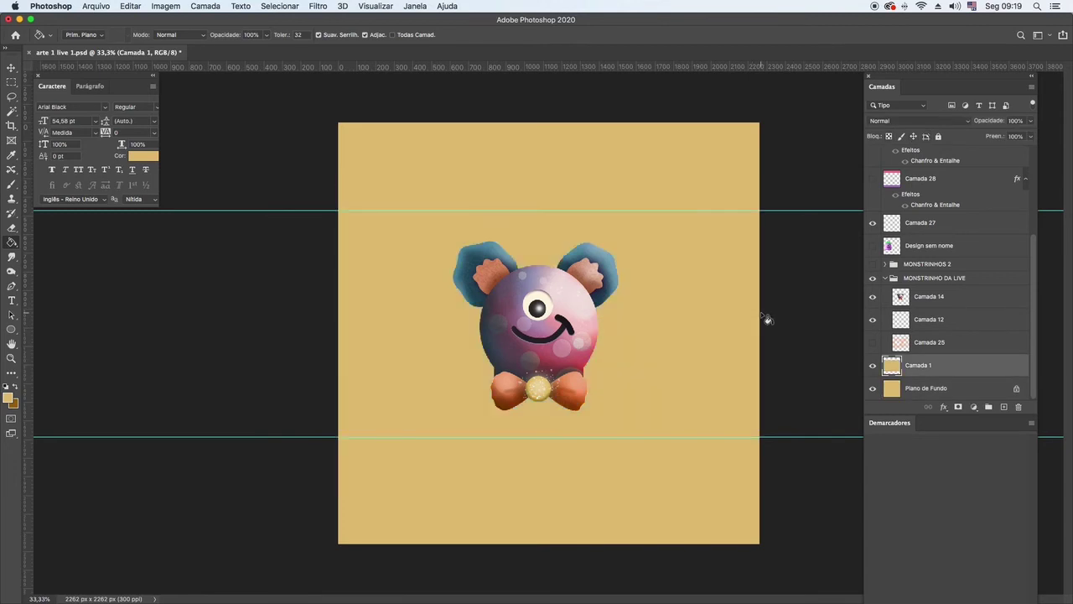
Merge Camada 1 down into Plano de Fundo and deselect all layers.
{"action": "right_click", "coordinate": [952, 376]}
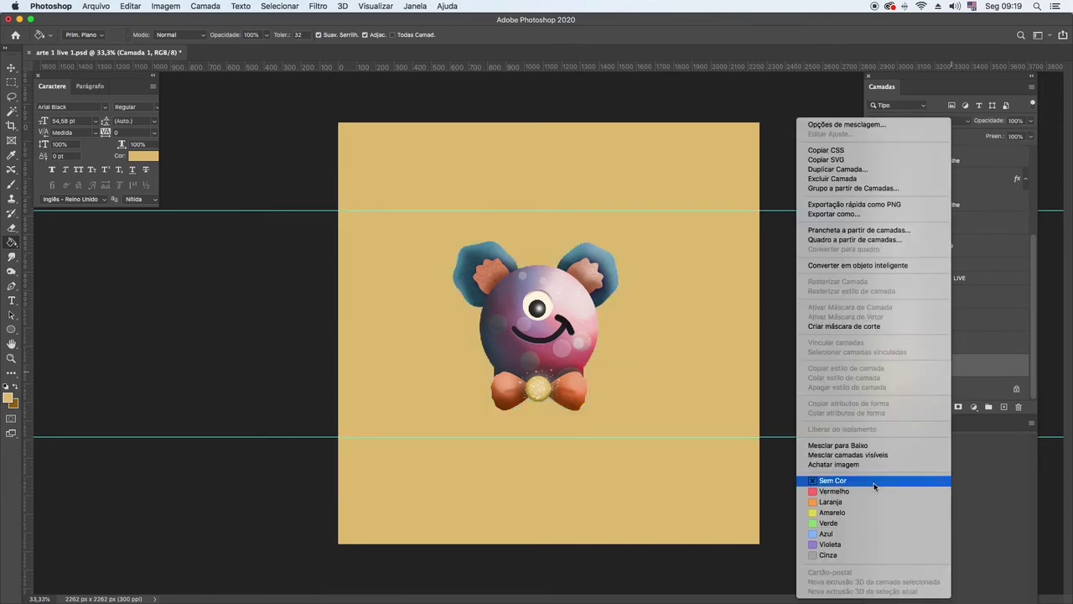
{"action": "left_click", "coordinate": [866, 445]}
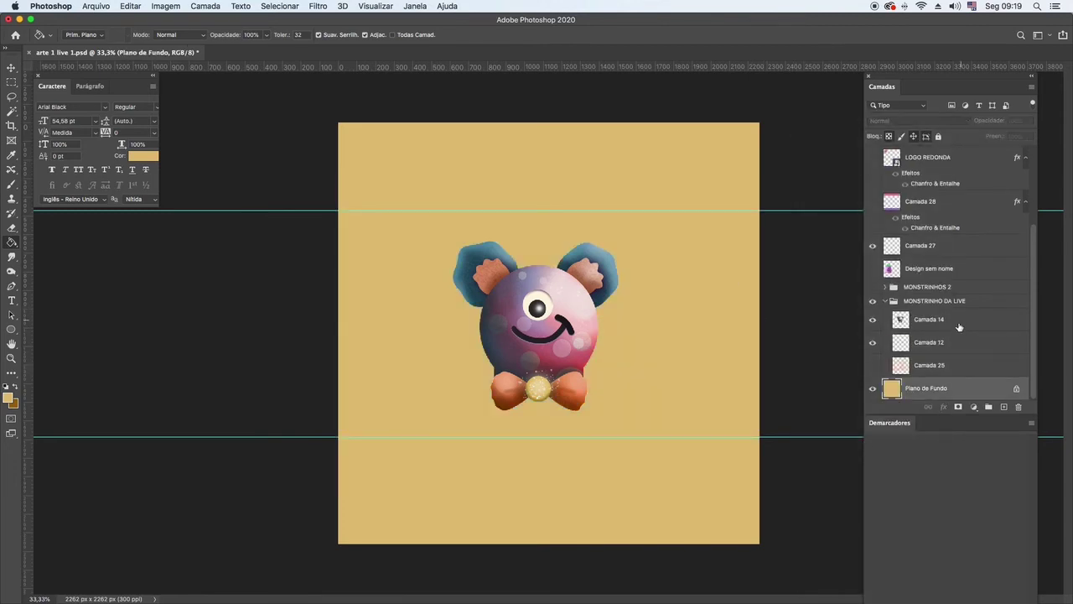
{"action": "left_click", "coordinate": [11, 67]}
{"action": "left_click_drag", "start_coordinate": [588, 171], "coordinate": [716, 270]}
{"action": "left_click", "coordinate": [783, 357]}
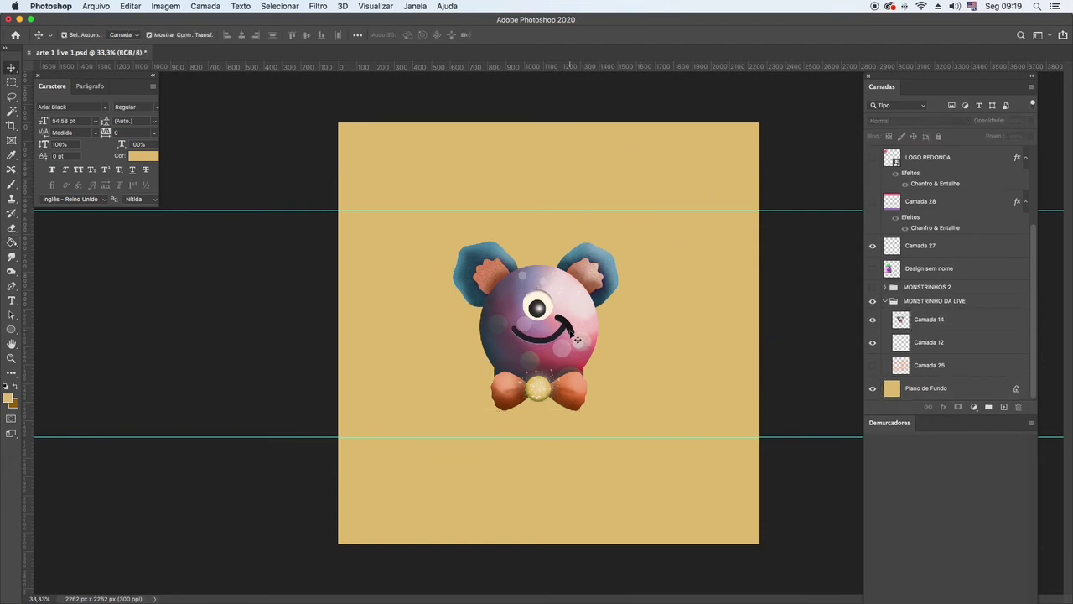
Move the monster on Camada 14 slightly so it sits closer to the centre of the canvas.
{"action": "left_click", "coordinate": [577, 337]}
{"action": "mouse_move", "coordinate": [566, 304]}
{"action": "left_mouse_down"}
{"action": "mouse_move", "coordinate": [559, 251]}
{"action": "mouse_move", "coordinate": [573, 232]}
{"action": "mouse_move", "coordinate": [564, 254]}
{"action": "mouse_move", "coordinate": [573, 303]}
{"action": "left_mouse_up"}
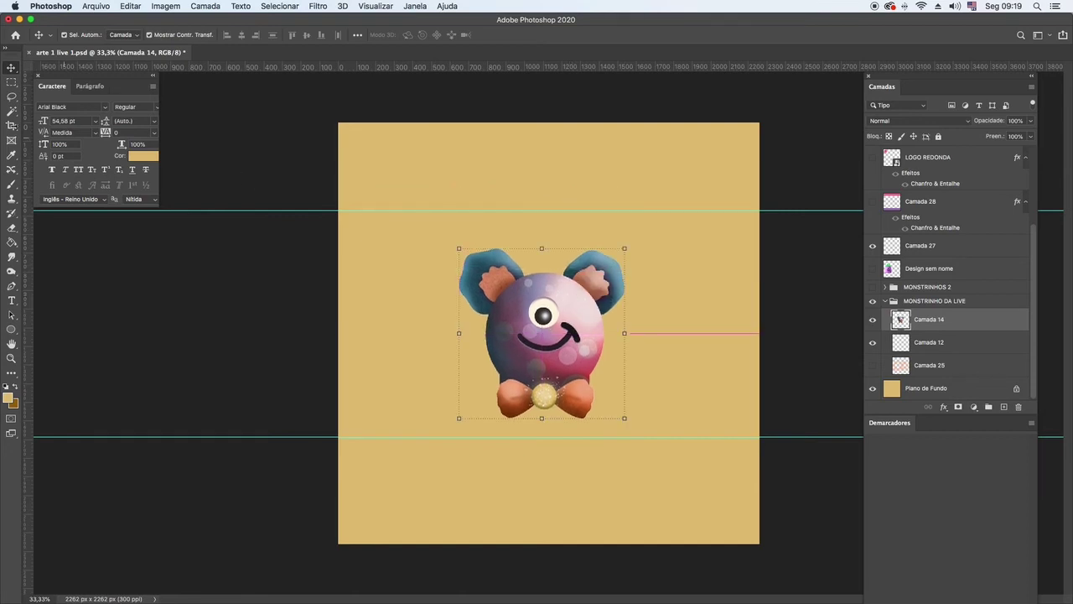
Add a new layer and place it at the bottom of the MONSTRINHO DA LIVE group, below Camada 25.
{"action": "left_click", "coordinate": [10, 183]}
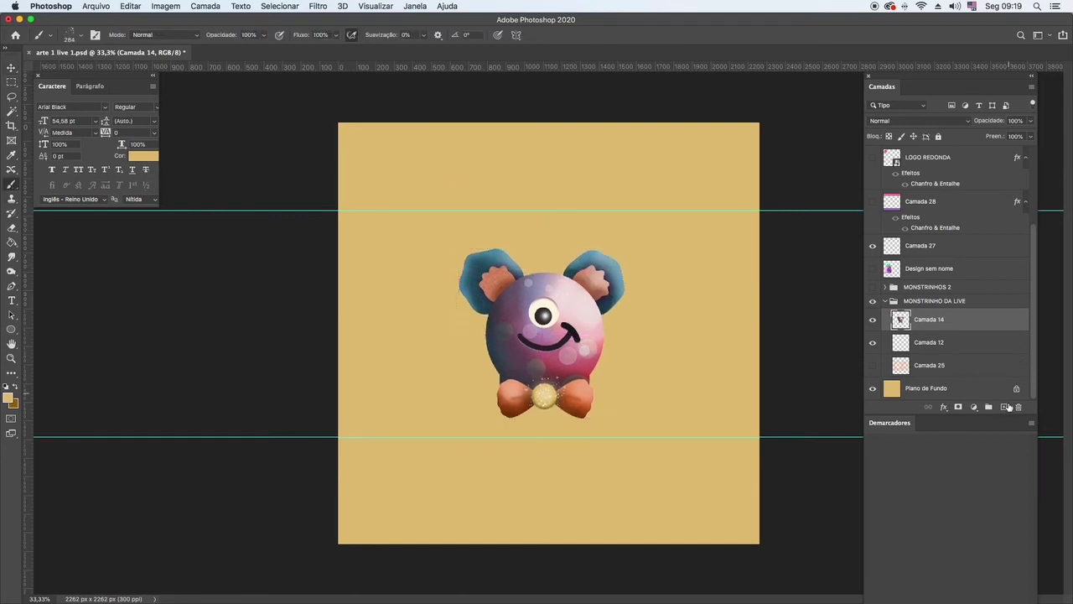
{"action": "left_click", "coordinate": [1006, 409]}
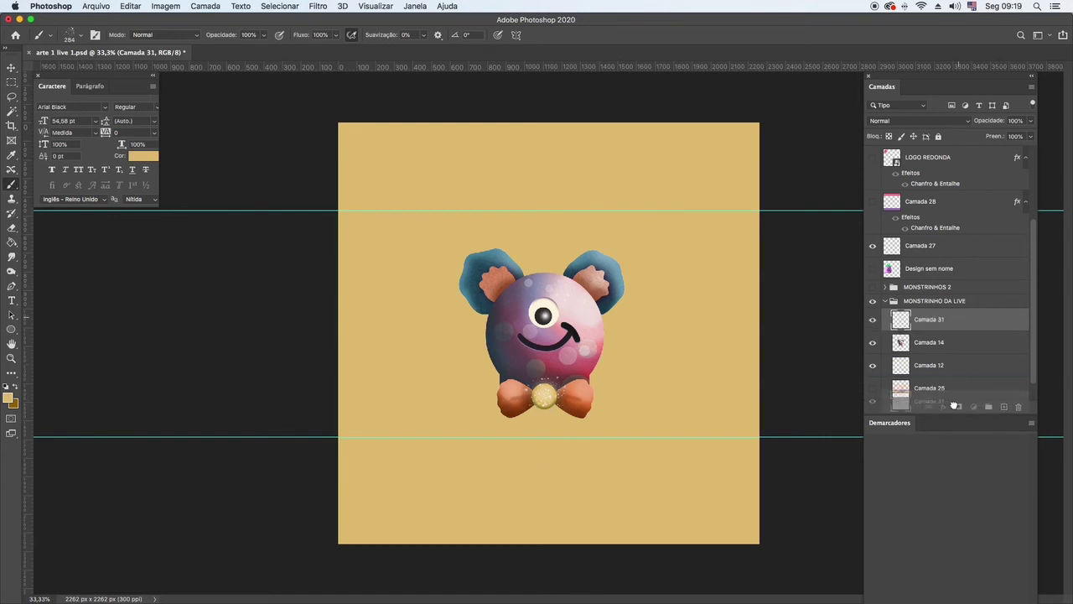
{"action": "left_click_drag", "start_coordinate": [953, 298], "coordinate": [953, 377]}
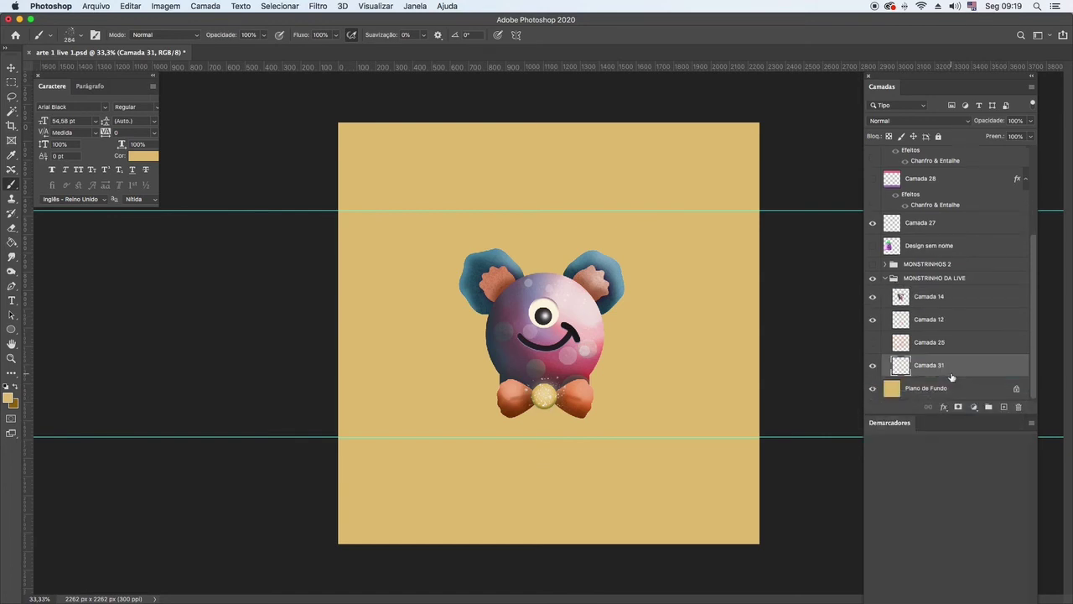
Set the foreground colour to white and paint speckled brush texture across the whole background on Camada 31.
{"action": "left_click", "coordinate": [6, 399]}
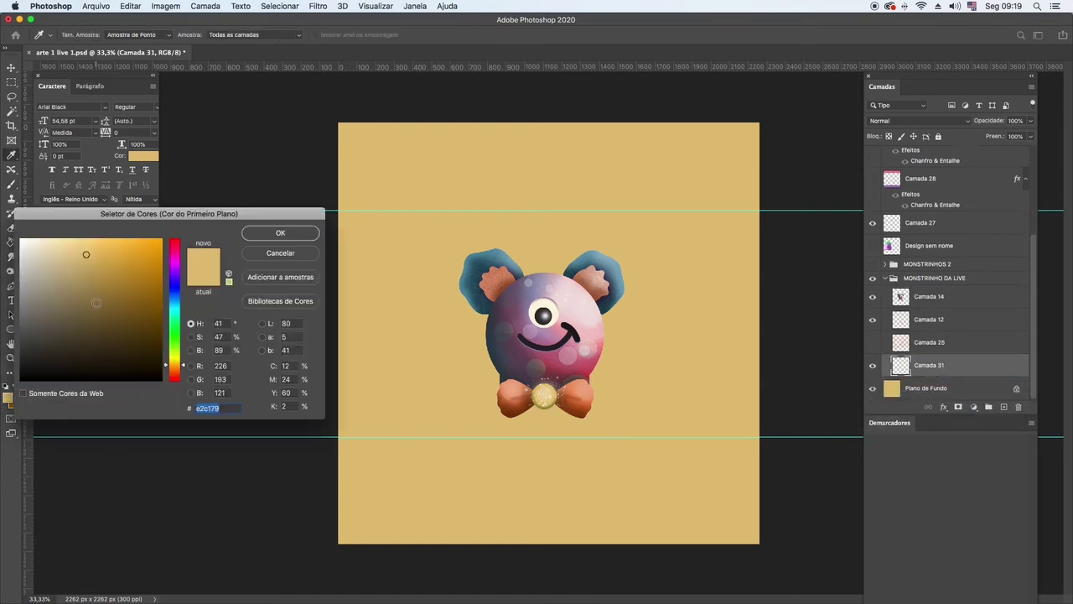
{"action": "left_click_drag", "start_coordinate": [97, 304], "coordinate": [21, 240]}
{"action": "left_click", "coordinate": [280, 234]}
{"action": "key", "text": "b"}
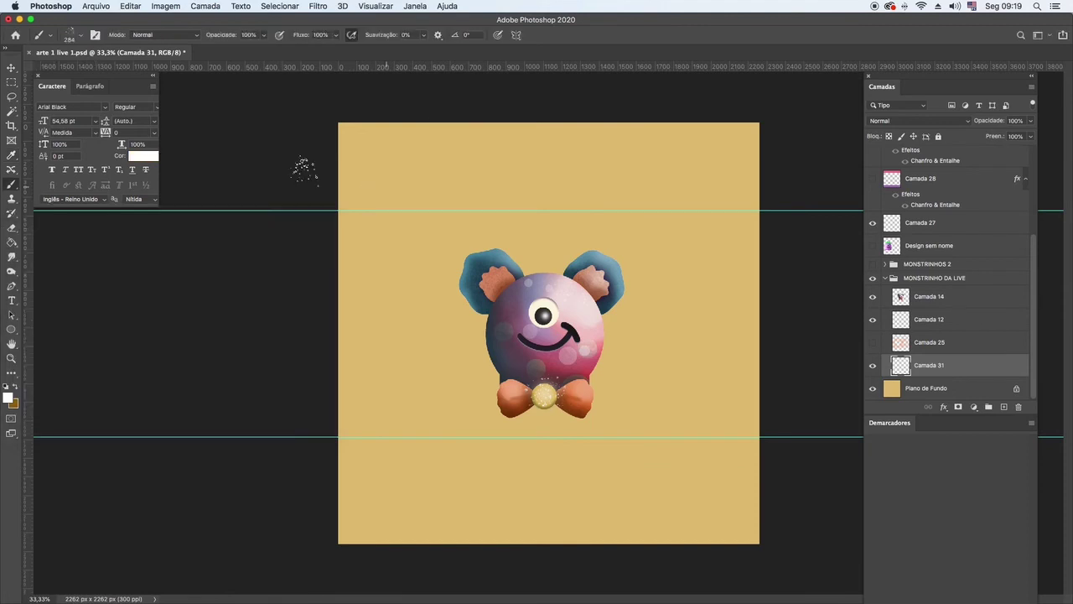
{"action": "mouse_move", "coordinate": [353, 176]}
{"action": "left_mouse_down"}
{"action": "mouse_move", "coordinate": [758, 182]}
{"action": "mouse_move", "coordinate": [251, 240]}
{"action": "left_mouse_up"}
{"action": "mouse_move", "coordinate": [344, 327]}
{"action": "left_mouse_down"}
{"action": "mouse_move", "coordinate": [455, 440]}
{"action": "mouse_move", "coordinate": [722, 453]}
{"action": "mouse_move", "coordinate": [352, 486]}
{"action": "mouse_move", "coordinate": [749, 522]}
{"action": "mouse_move", "coordinate": [311, 528]}
{"action": "mouse_move", "coordinate": [718, 531]}
{"action": "mouse_move", "coordinate": [814, 551]}
{"action": "mouse_move", "coordinate": [472, 563]}
{"action": "mouse_move", "coordinate": [361, 503]}
{"action": "mouse_move", "coordinate": [654, 511]}
{"action": "mouse_move", "coordinate": [369, 528]}
{"action": "left_mouse_up"}
{"action": "mouse_move", "coordinate": [319, 126]}
{"action": "left_mouse_down"}
{"action": "mouse_move", "coordinate": [302, 125]}
{"action": "mouse_move", "coordinate": [302, 167]}
{"action": "mouse_move", "coordinate": [754, 147]}
{"action": "left_mouse_up"}
{"action": "key", "text": "m"}
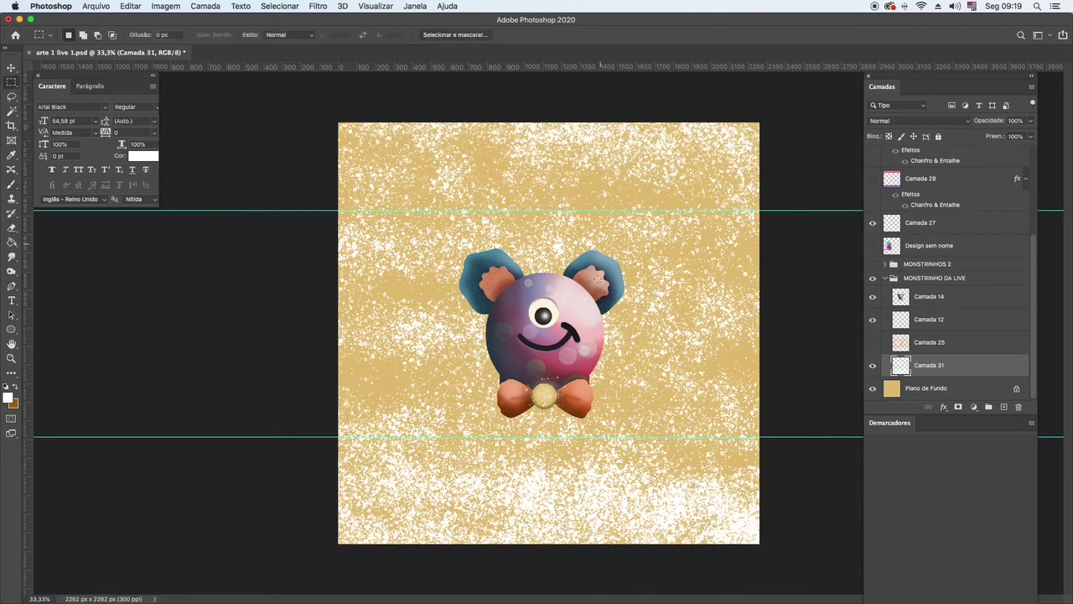
Preview blend modes for the white speckle layer, set it to Luz Indireta, and deselect the layer.
{"action": "left_click", "coordinate": [930, 122]}
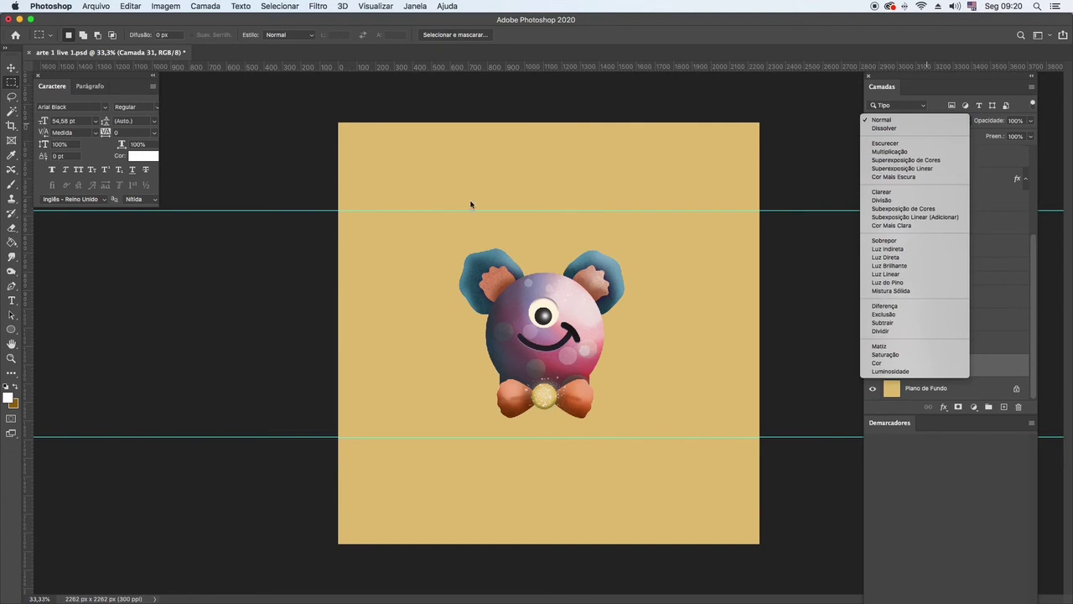
{"action": "left_click", "coordinate": [11, 68]}
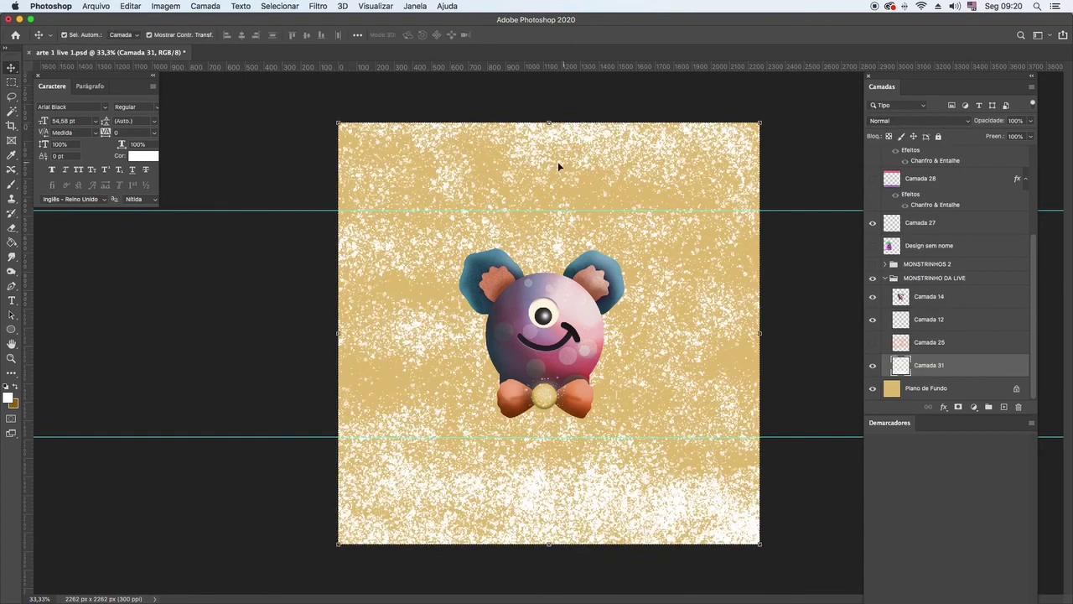
{"action": "left_click", "coordinate": [873, 370]}
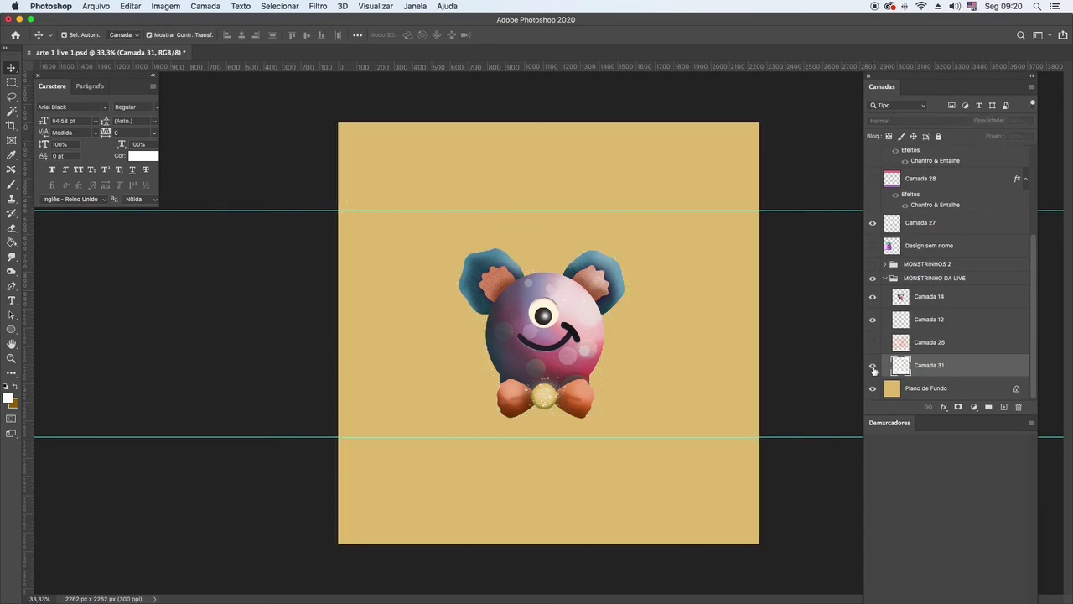
{"action": "left_click", "coordinate": [872, 370]}
{"action": "left_click", "coordinate": [899, 123]}
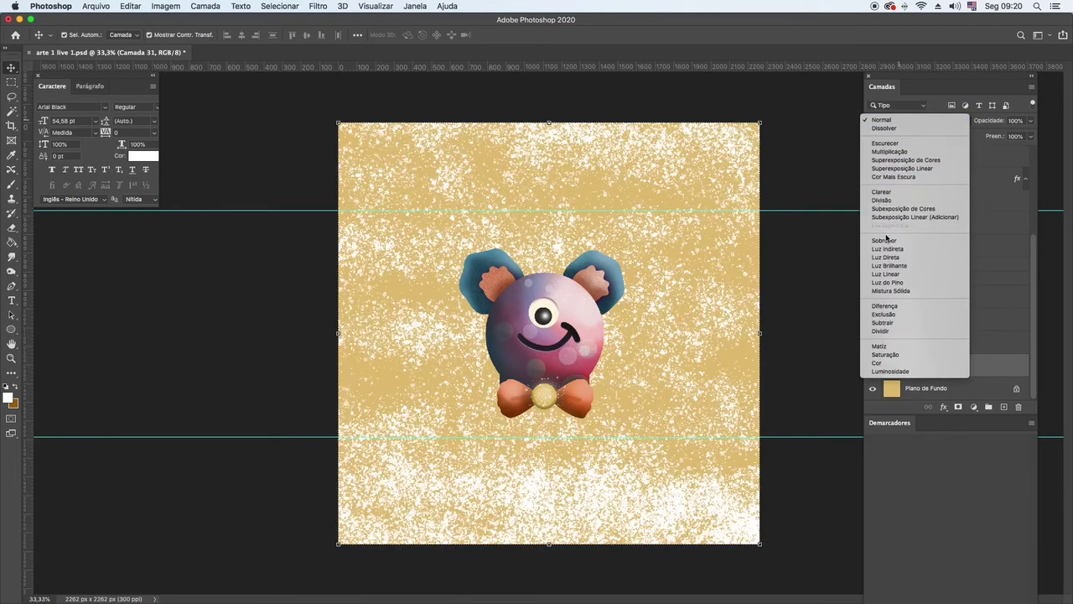
{"action": "key", "text": "Down"}
{"action": "key", "text": "Down"}
{"action": "key", "text": "Down"}
{"action": "key", "text": "Down"}
{"action": "key", "text": "Down"}
{"action": "key", "text": "Down"}
{"action": "key", "text": "Down"}
{"action": "key", "text": "Down"}
{"action": "key", "text": "Down"}
{"action": "key", "text": "Down"}
{"action": "key", "text": "Down"}
{"action": "key", "text": "Down"}
{"action": "key", "text": "Down"}
{"action": "key", "text": "Down"}
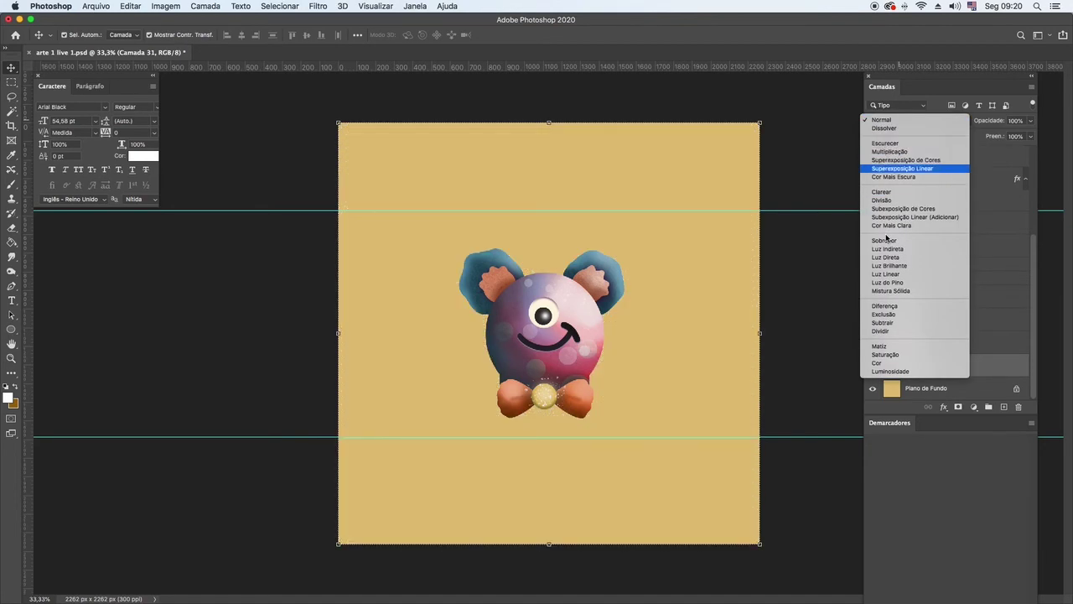
{"action": "key", "text": "Down"}
{"action": "key", "text": "Down"}
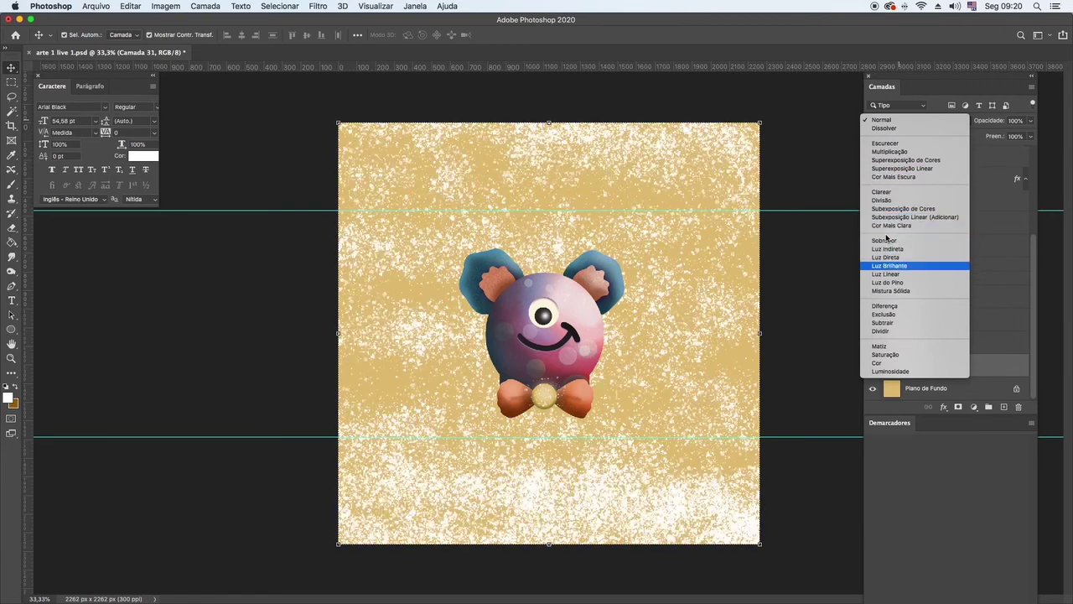
{"action": "key", "text": "Up"}
{"action": "key", "text": "Up"}
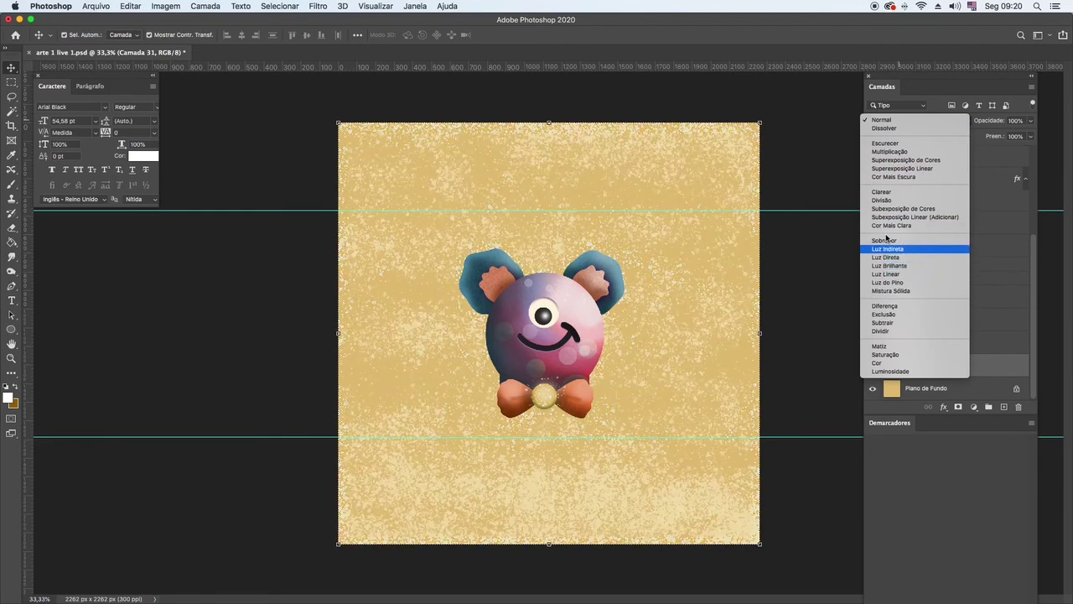
{"action": "key", "text": "Return"}
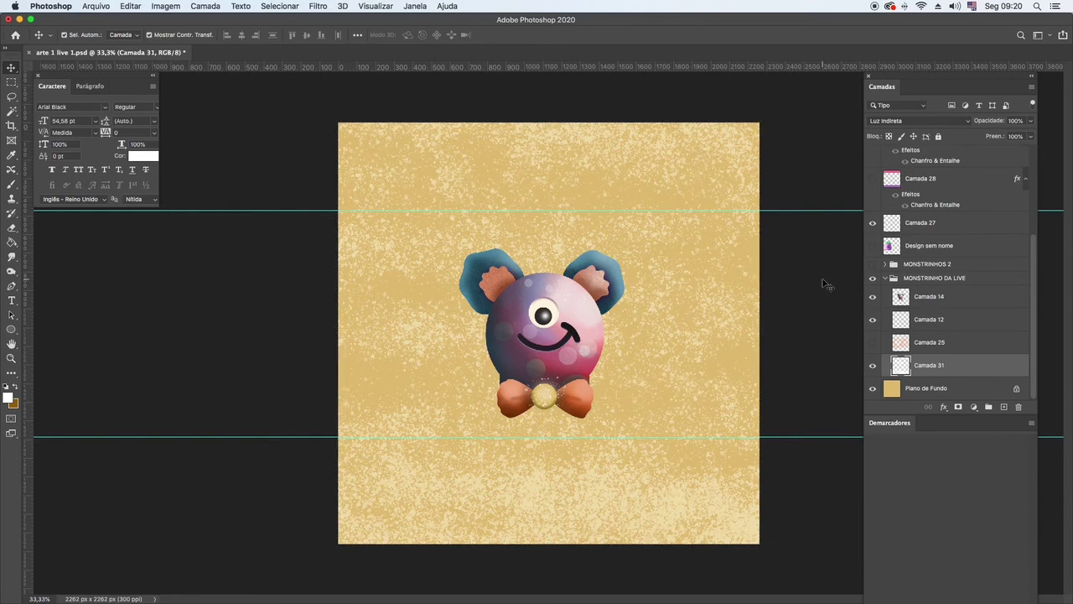
{"action": "left_click", "coordinate": [826, 284]}
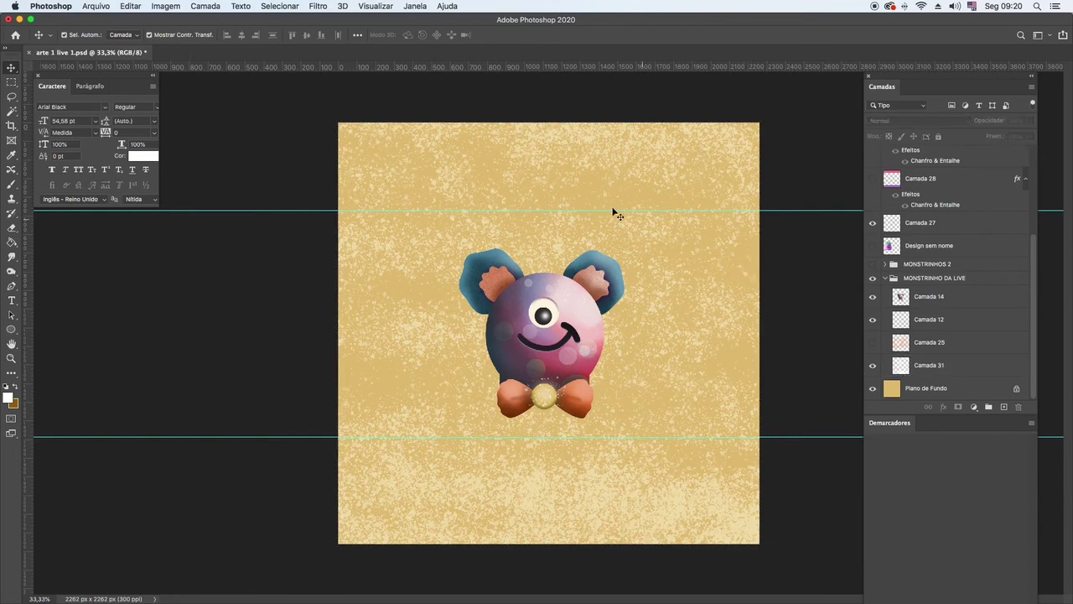
Resize the canvas to 1920 by 1080 pixels, anchored at the centre, and accept the cropping.
{"action": "left_click", "coordinate": [159, 6]}
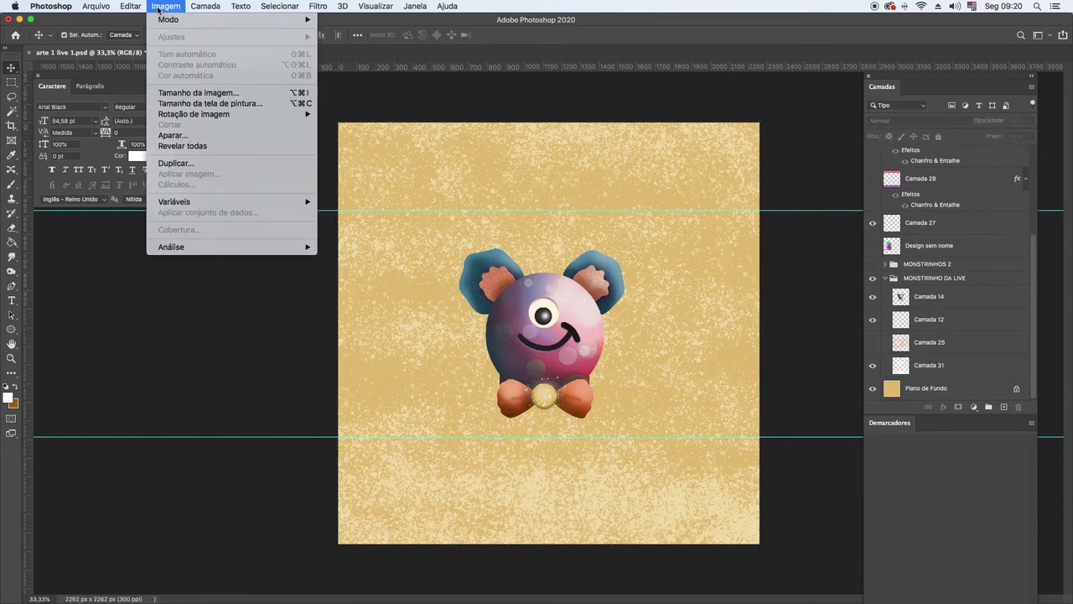
{"action": "left_click", "coordinate": [205, 106]}
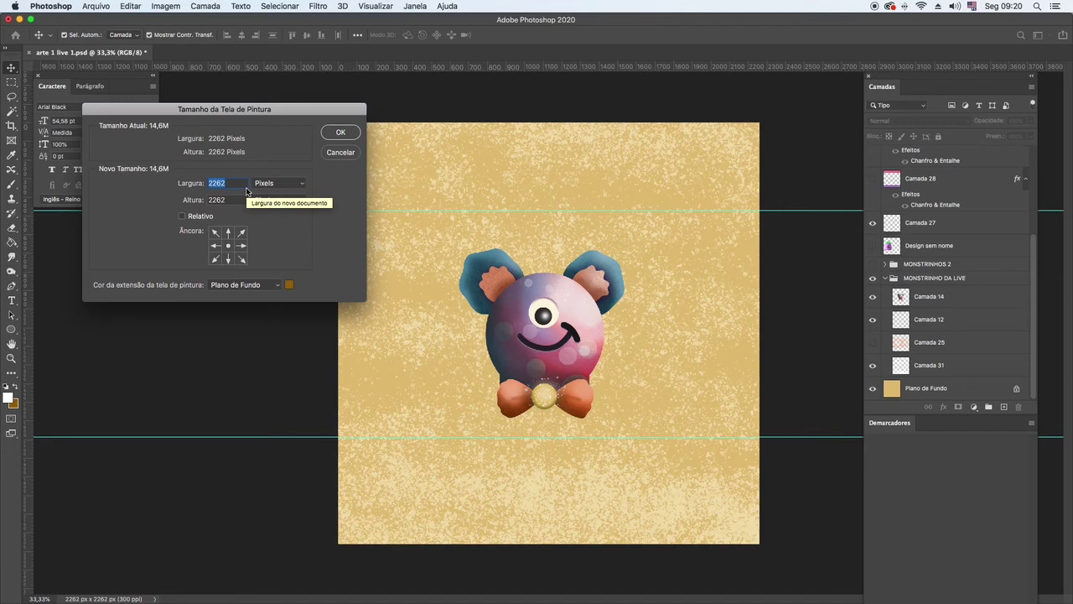
{"action": "type", "text": "1920"}
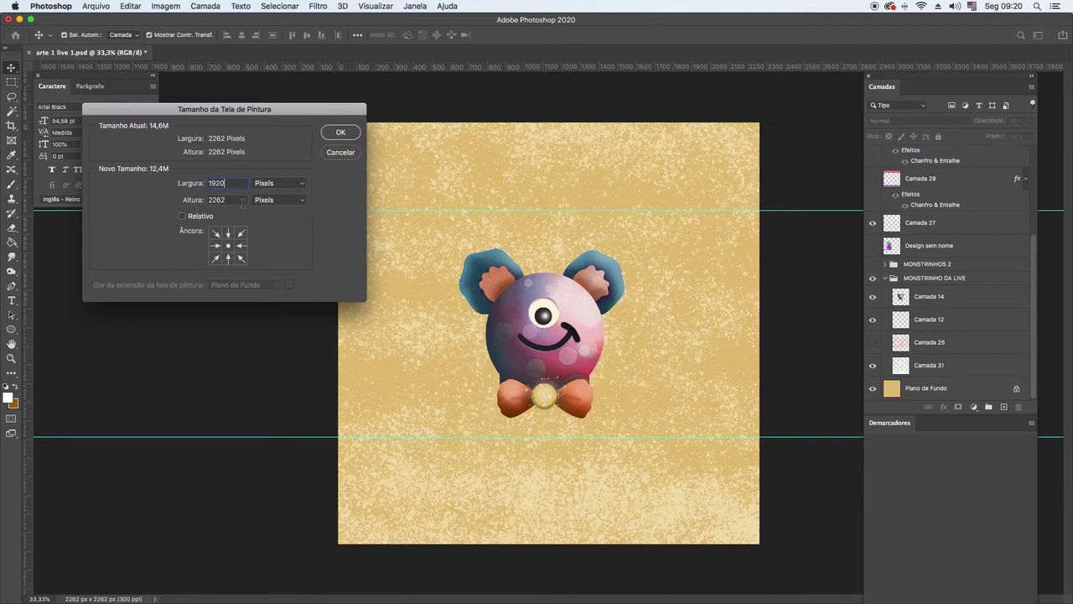
{"action": "key", "text": "Tab"}
{"action": "type", "text": "1080"}
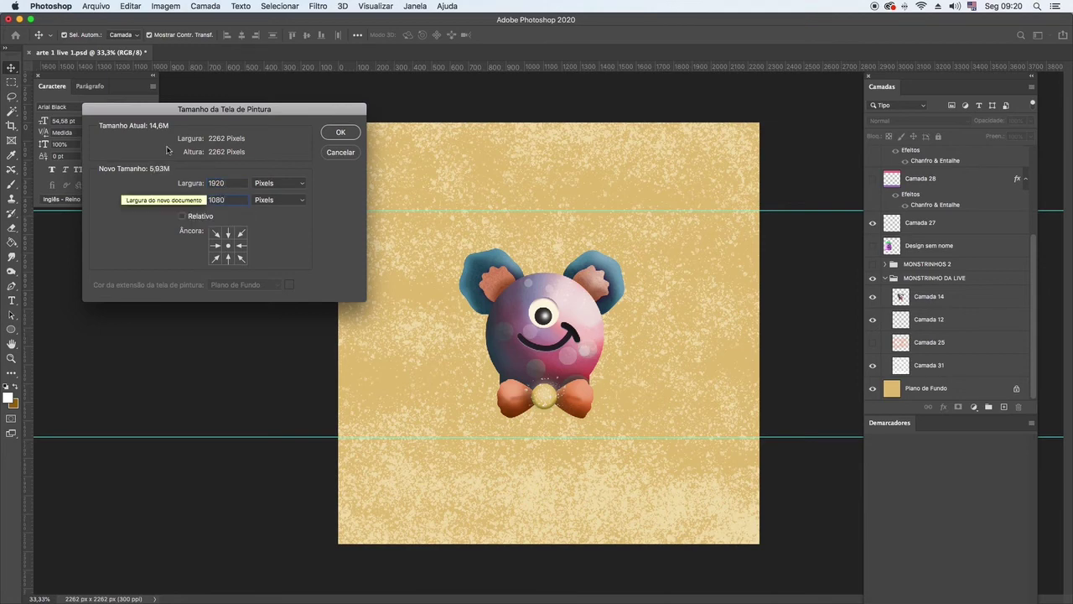
{"action": "left_click", "coordinate": [348, 136]}
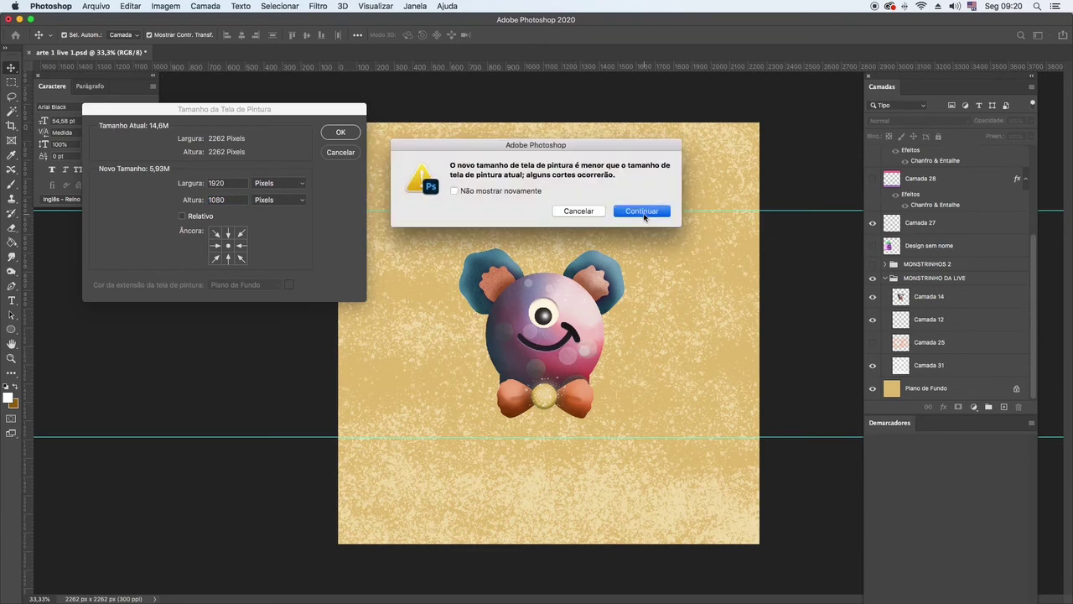
{"action": "left_click", "coordinate": [642, 212]}
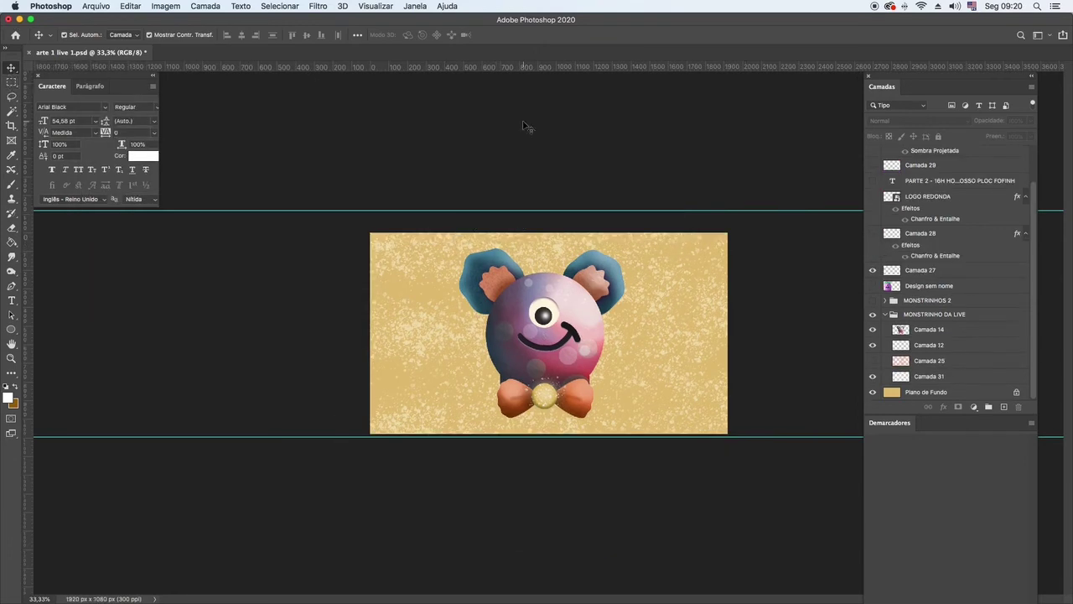
Scale the monster to 100.90% and place it on the left side of the canvas, vertically centred.
{"action": "left_click", "coordinate": [591, 332]}
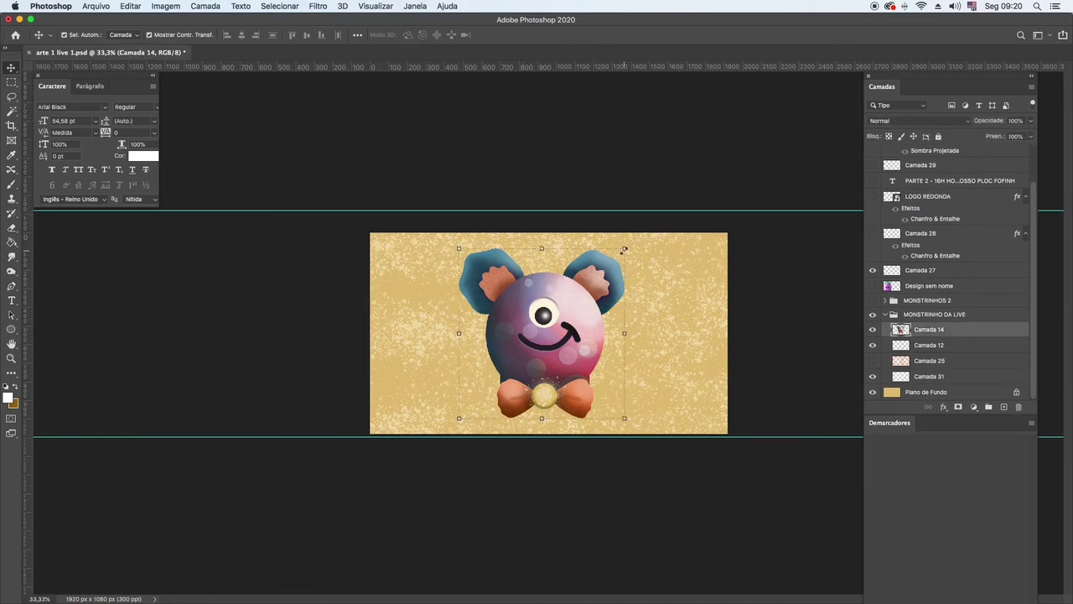
{"action": "mouse_move", "coordinate": [624, 250]}
{"action": "left_mouse_down"}
{"action": "mouse_move", "coordinate": [610, 255]}
{"action": "mouse_move", "coordinate": [629, 237]}
{"action": "mouse_move", "coordinate": [619, 260]}
{"action": "left_mouse_up"}
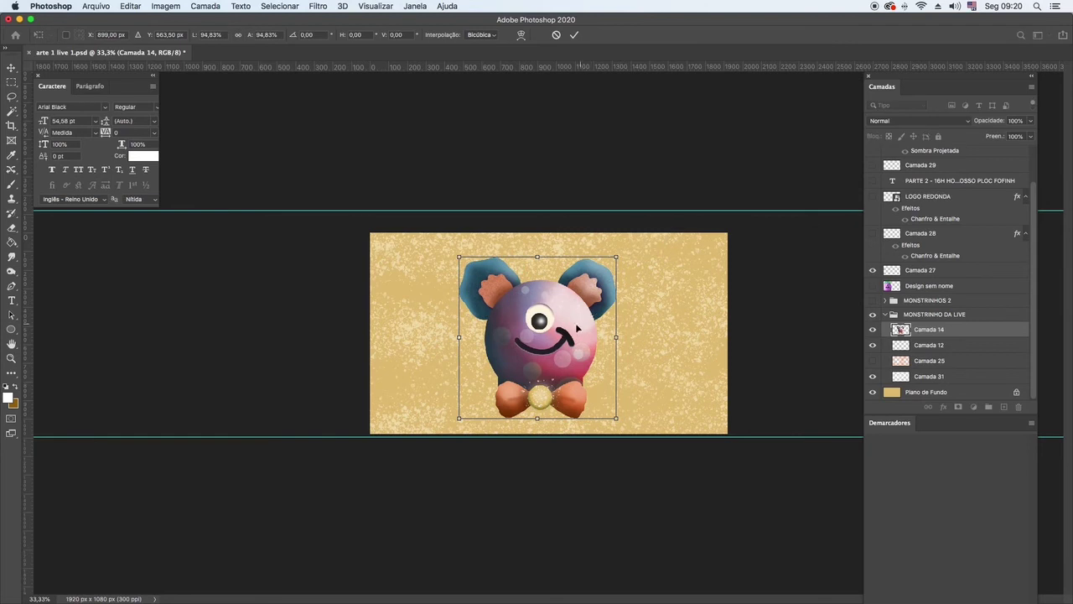
{"action": "left_click_drag", "start_coordinate": [585, 324], "coordinate": [510, 323]}
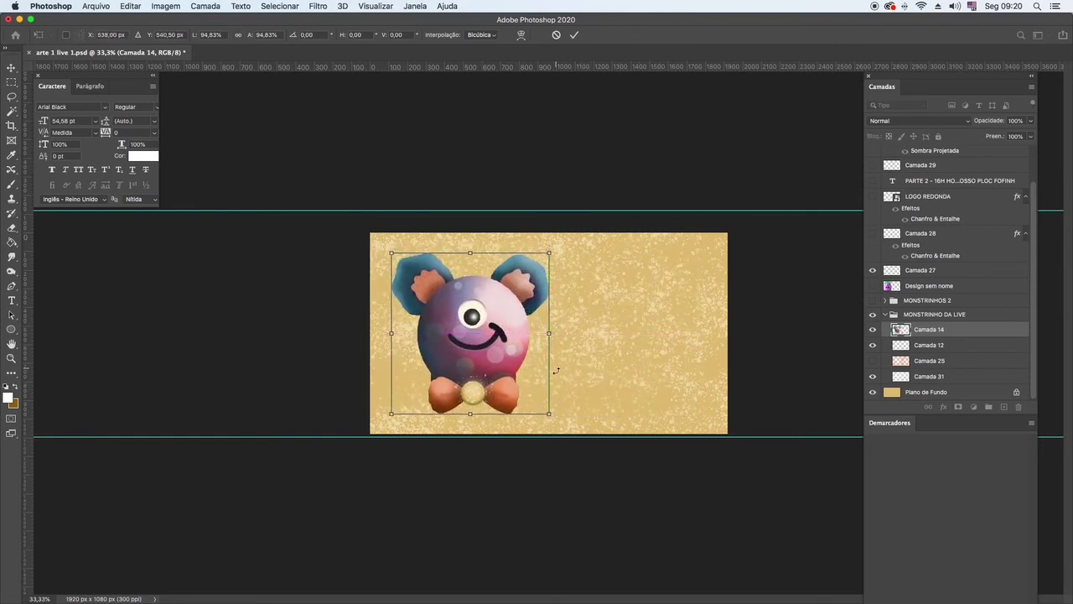
{"action": "left_click_drag", "start_coordinate": [549, 412], "coordinate": [558, 423]}
{"action": "left_click_drag", "start_coordinate": [530, 378], "coordinate": [515, 371]}
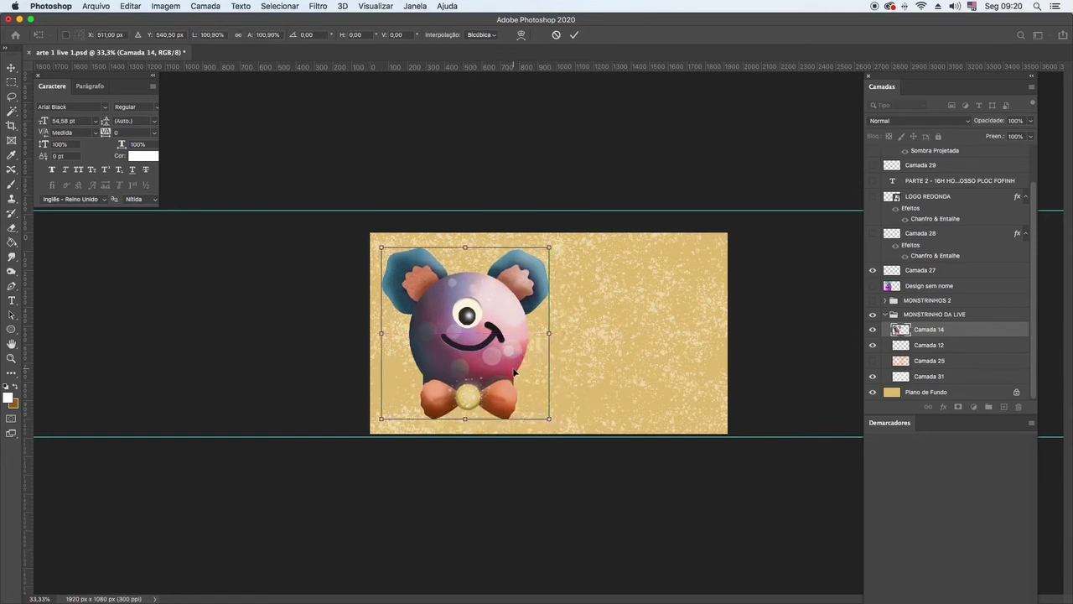
{"action": "key", "text": "Return"}
{"action": "left_click", "coordinate": [498, 163]}
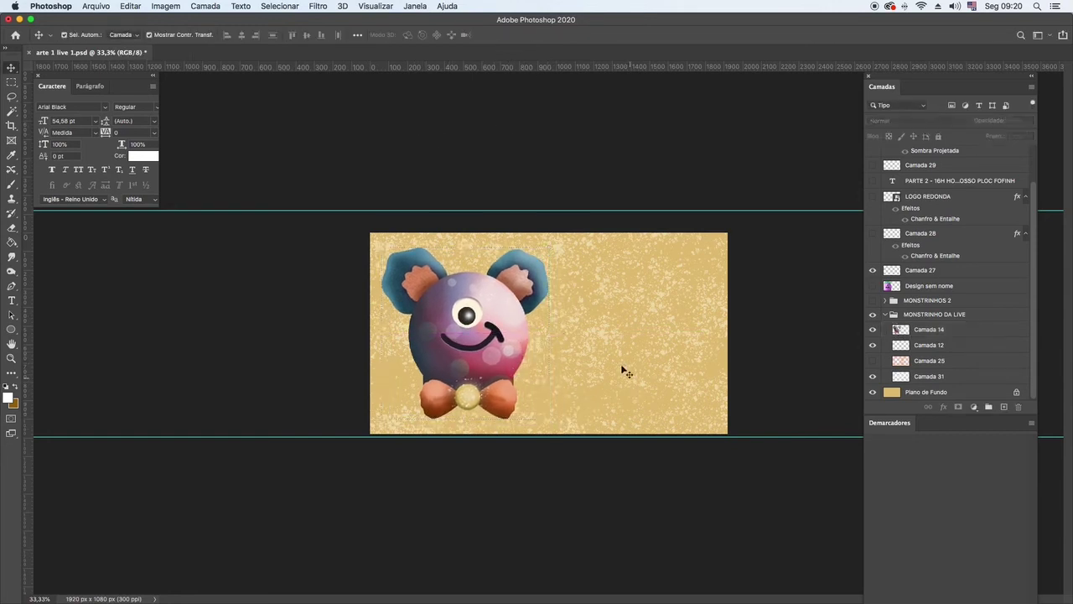
Add a drop shadow layer style (Sombra Projetada) to the monster on Camada 14.
{"action": "left_click", "coordinate": [498, 307]}
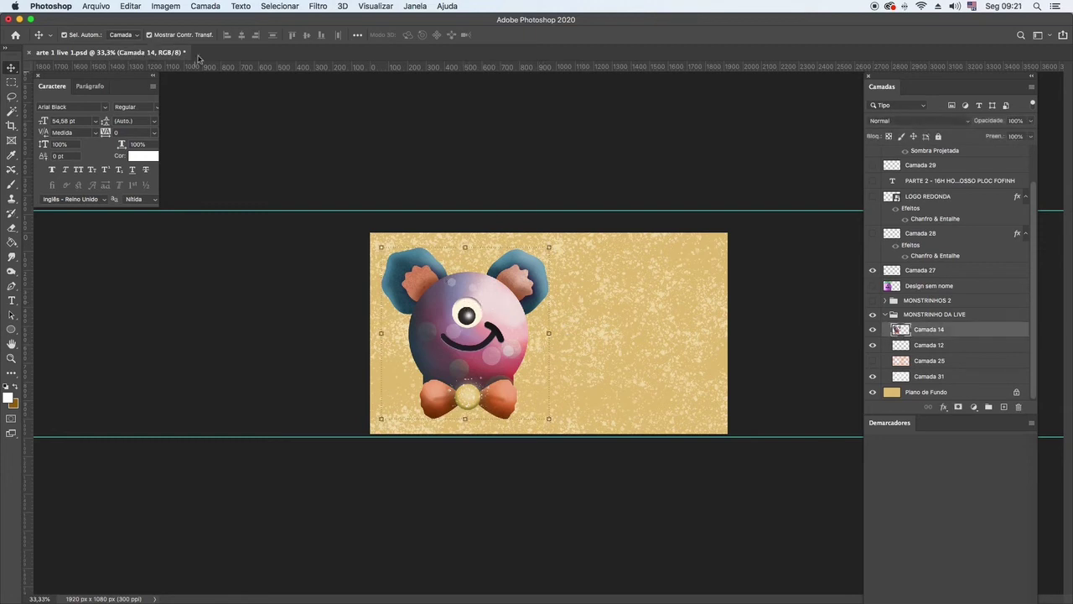
{"action": "left_click", "coordinate": [206, 9]}
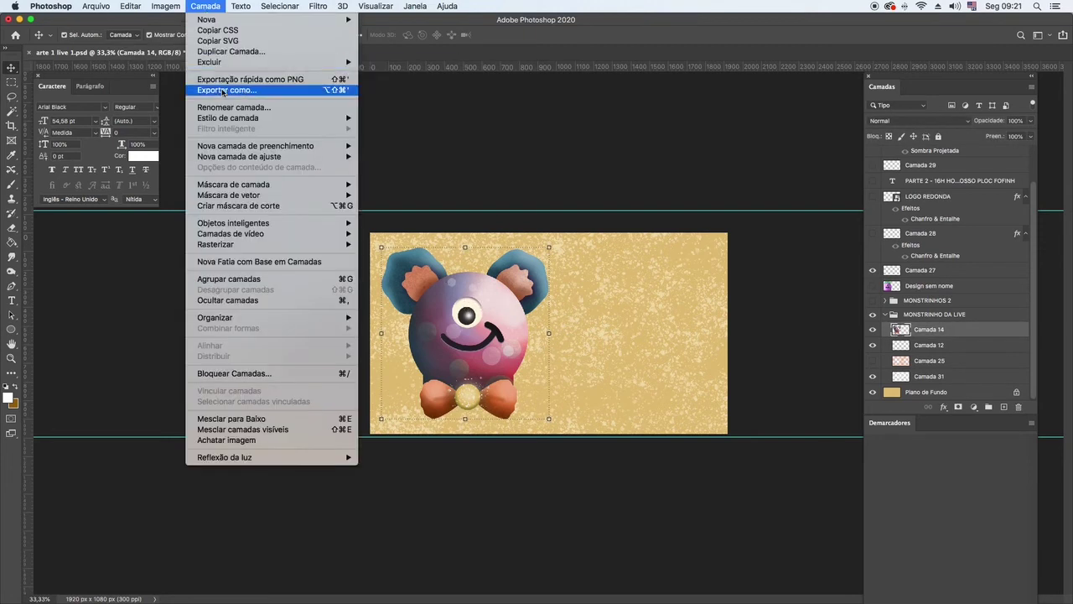
{"action": "mouse_move", "coordinate": [234, 119]}
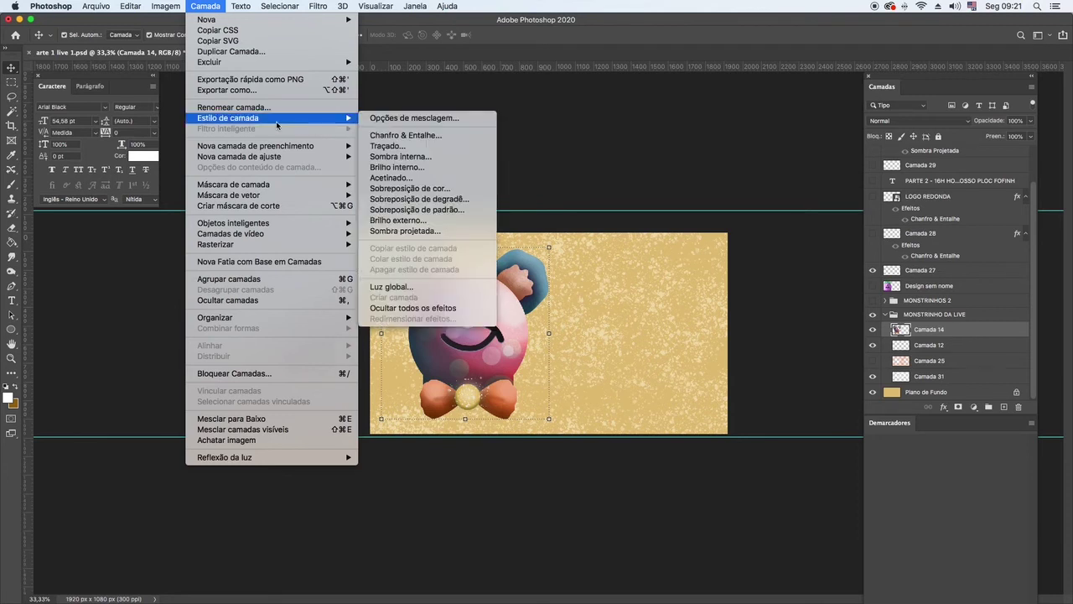
{"action": "left_click", "coordinate": [398, 231]}
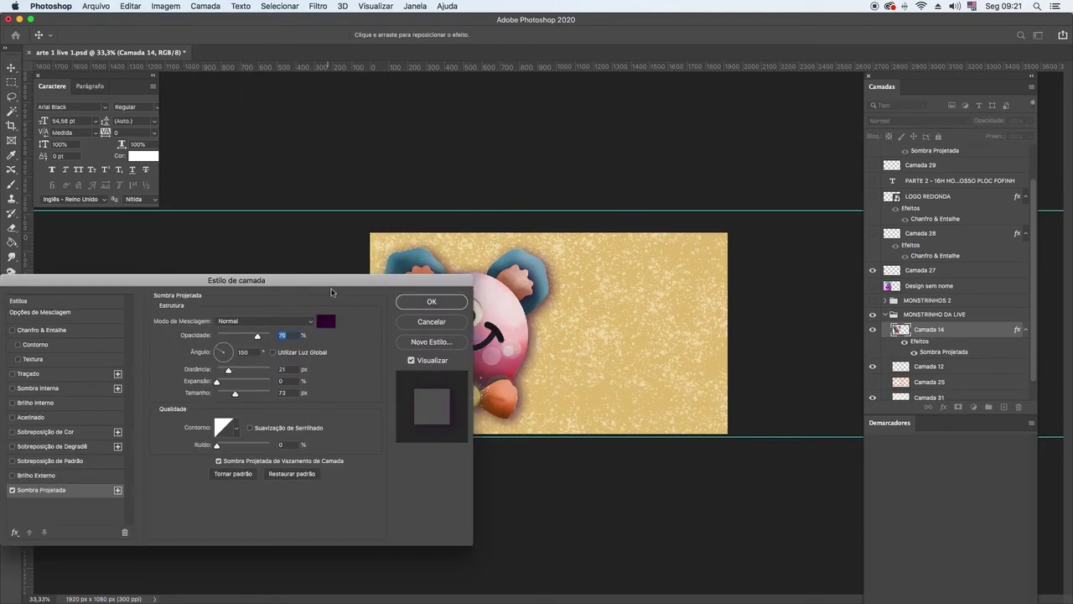
{"action": "left_click_drag", "start_coordinate": [331, 292], "coordinate": [227, 137]}
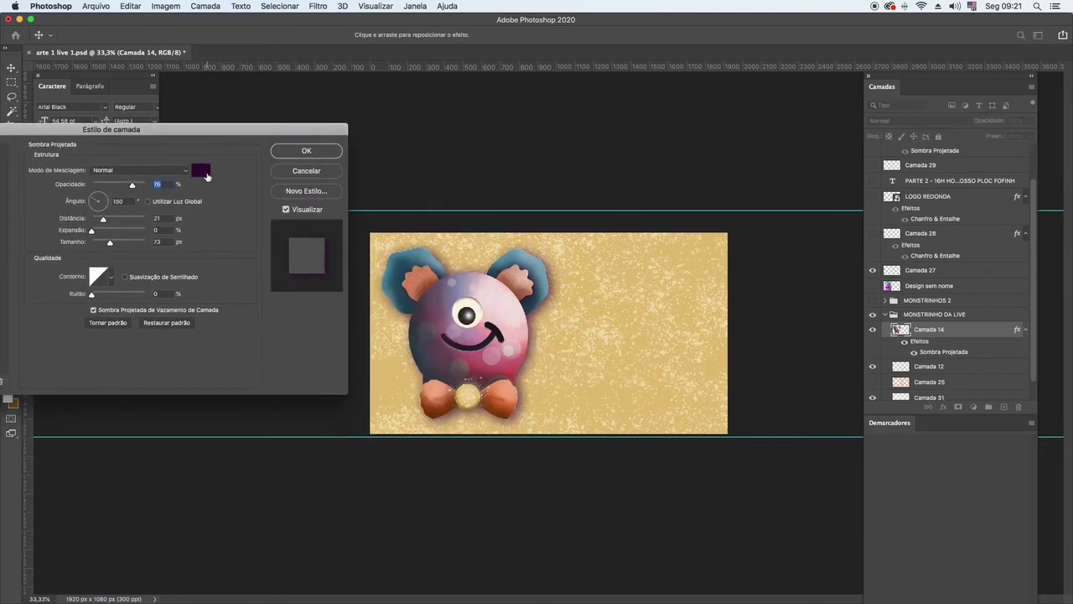
Set the monster's shadow colour to dark grey #454245, lower its opacity to about 45%, and apply the style.
{"action": "left_click", "coordinate": [201, 171]}
{"action": "left_click", "coordinate": [25, 342]}
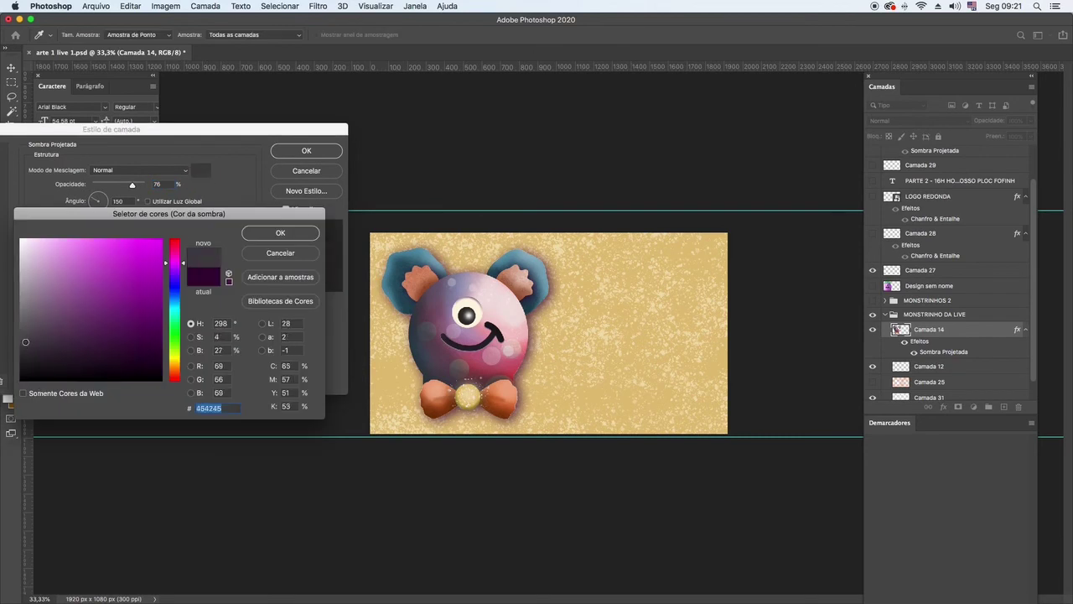
{"action": "left_click", "coordinate": [282, 234]}
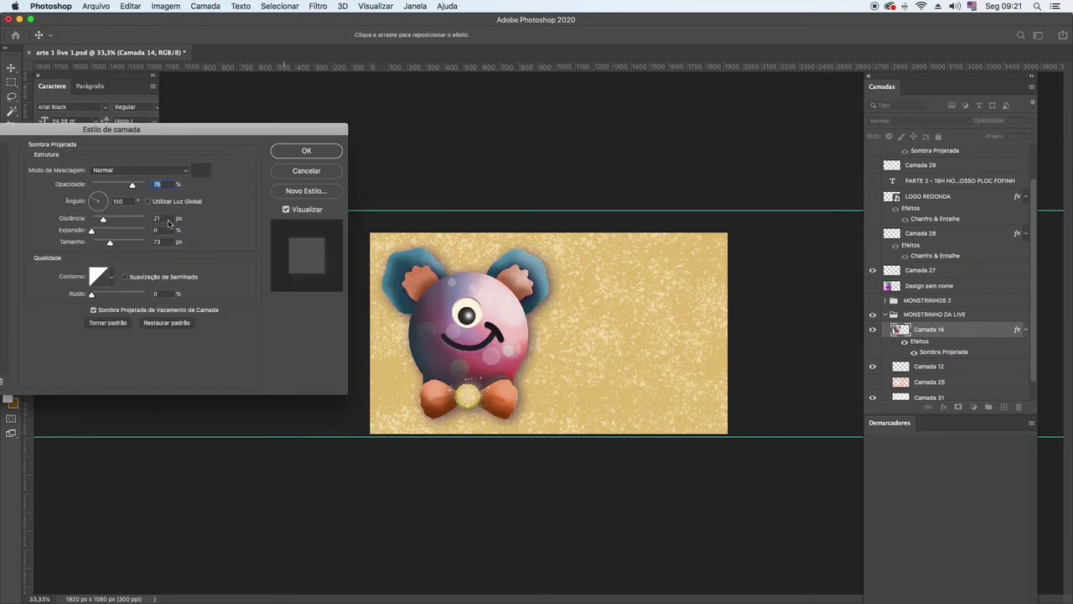
{"action": "left_click_drag", "start_coordinate": [131, 185], "coordinate": [108, 185]}
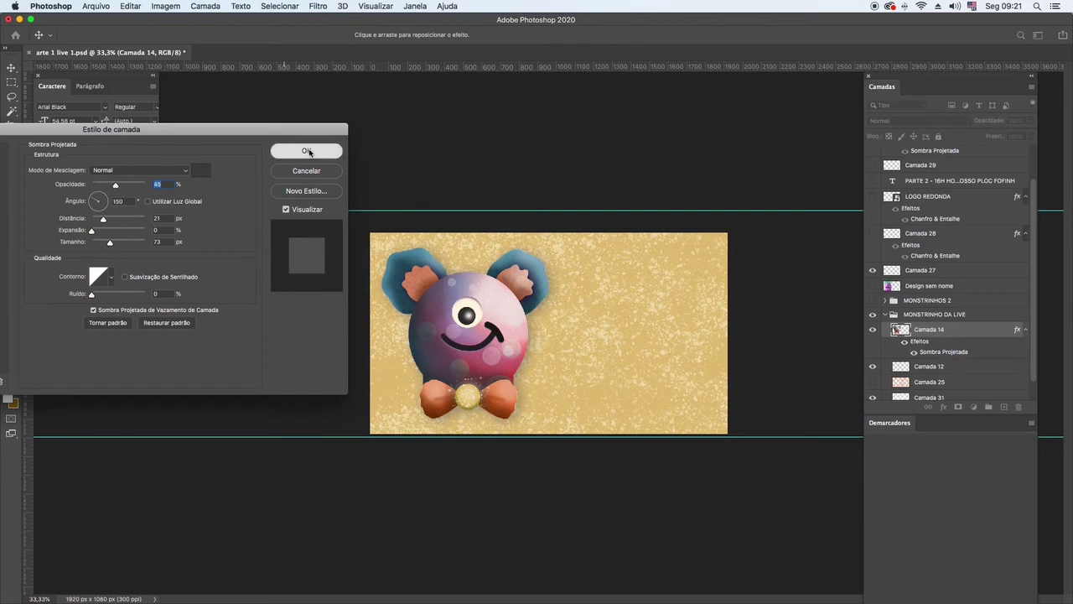
{"action": "left_click", "coordinate": [308, 151]}
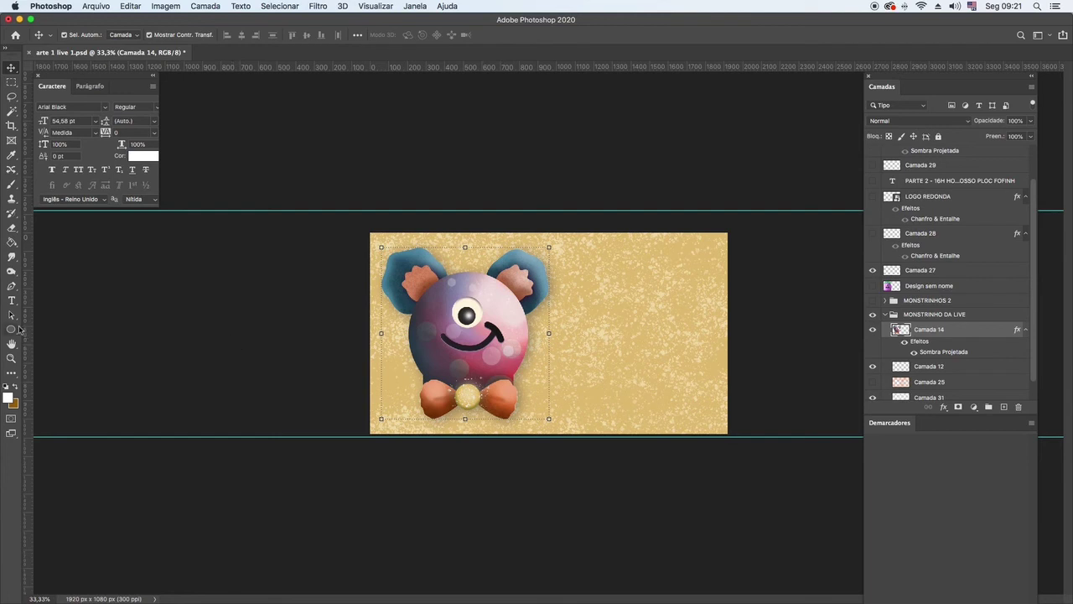
Set the Type tool's text colour to a dark teal, sampling the monster's blue ear and darkening the shade.
{"action": "left_click", "coordinate": [11, 304]}
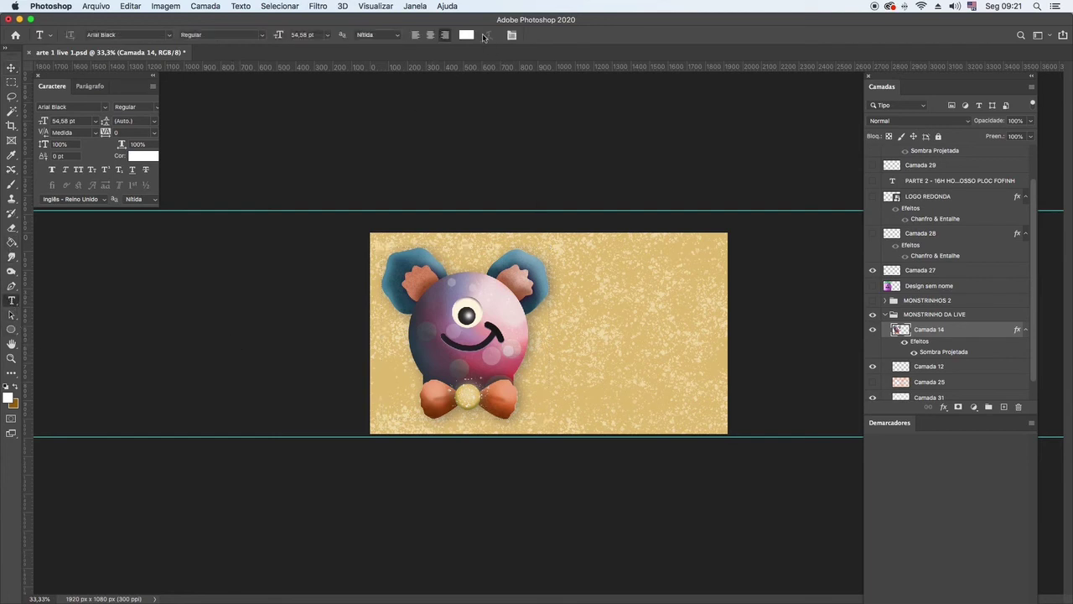
{"action": "left_click", "coordinate": [466, 36]}
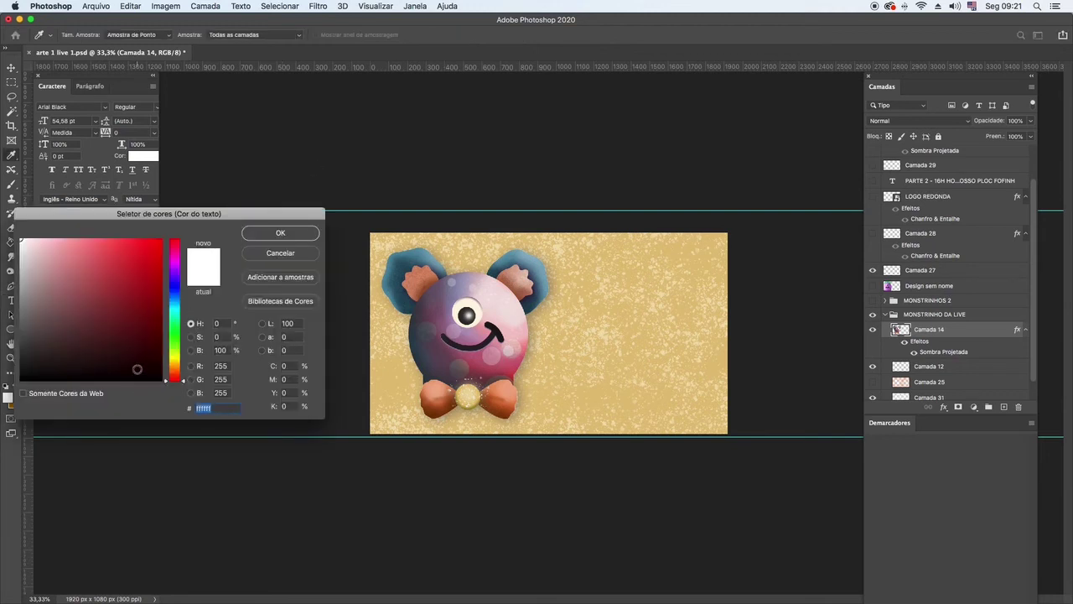
{"action": "left_click", "coordinate": [174, 298]}
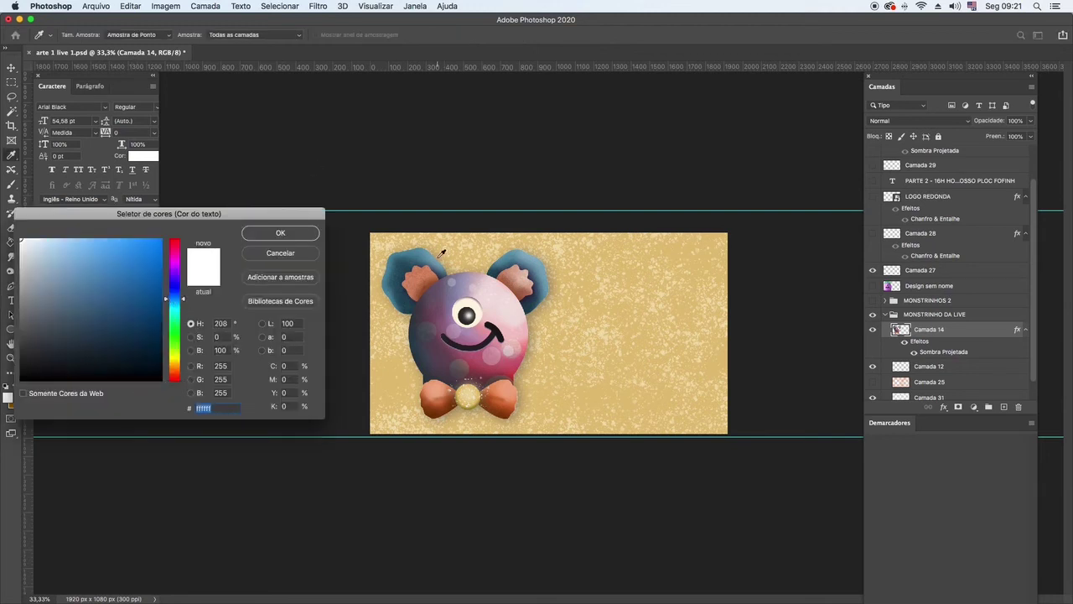
{"action": "left_click", "coordinate": [434, 267]}
{"action": "left_click", "coordinate": [415, 257]}
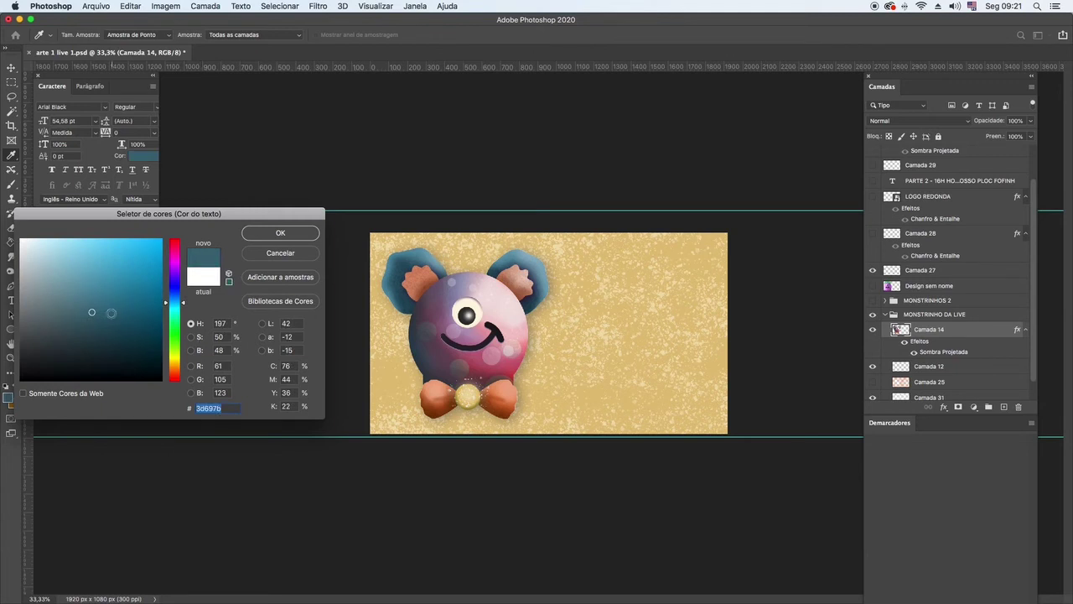
{"action": "left_click", "coordinate": [117, 336]}
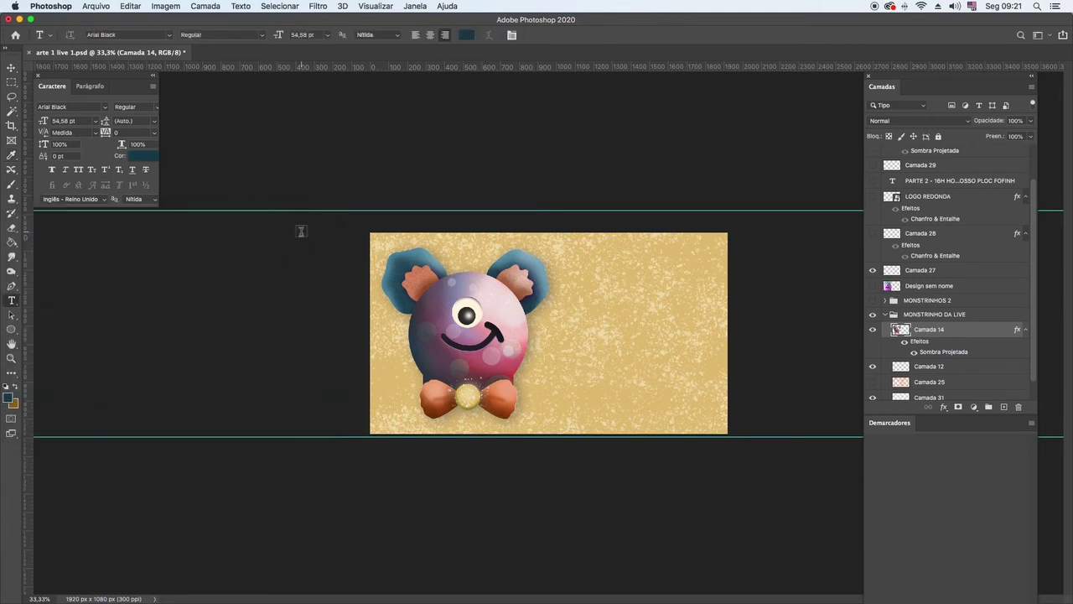
{"action": "left_click", "coordinate": [280, 233]}
Add a right-aligned Arial Black title on three lines, "Finalização", "Parte 3" and "Ploc 3D", and commit the text.
{"action": "left_click", "coordinate": [585, 329]}
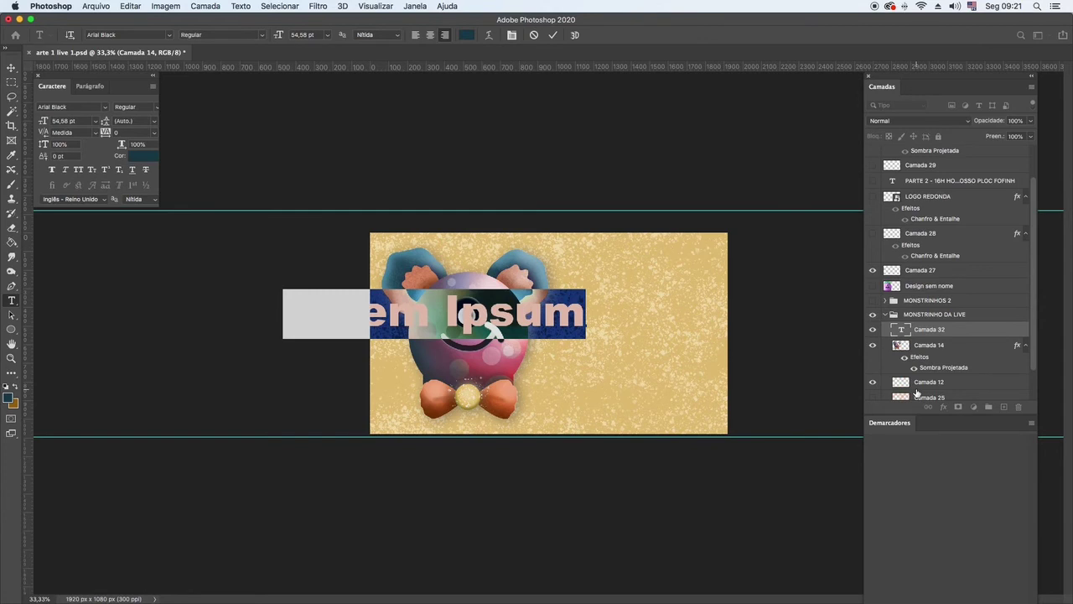
{"action": "type", "text": "Finaliza"}
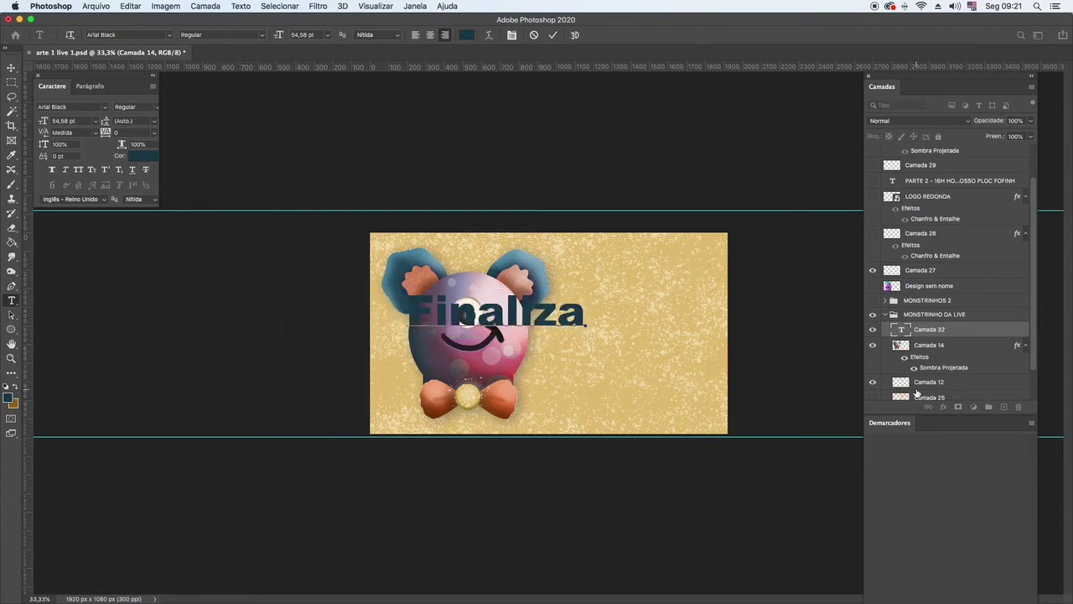
{"action": "type", "text": "ç"}
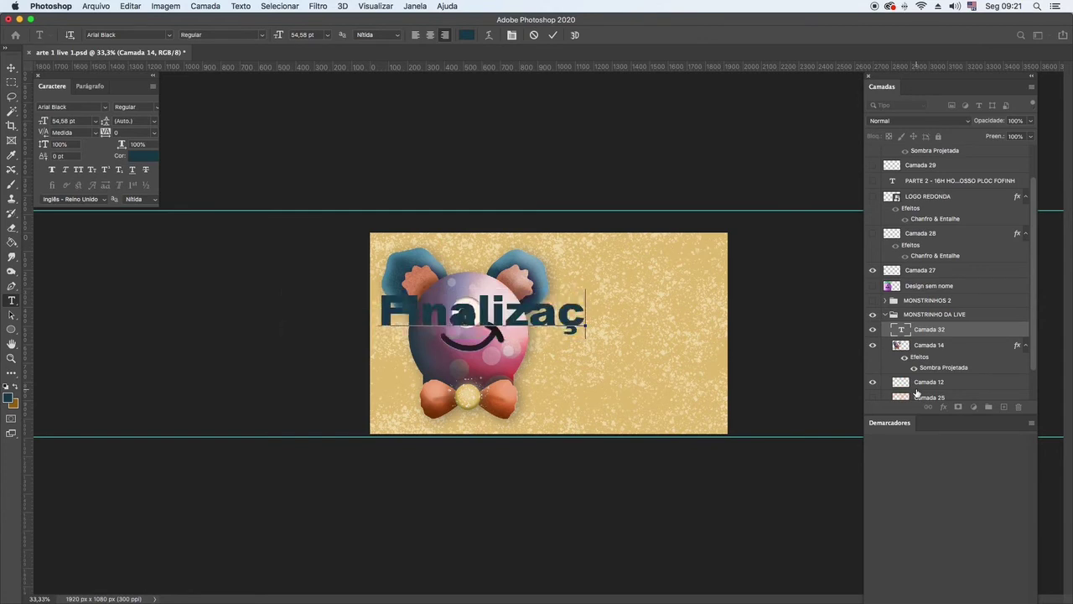
{"action": "type", "text": "ão"}
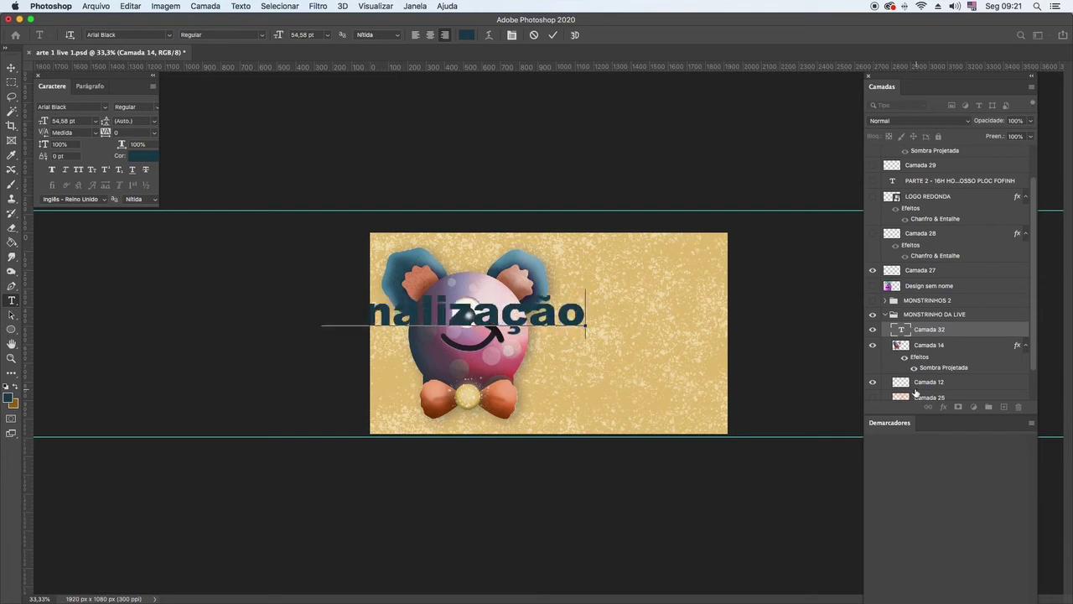
{"action": "type", "text": "Par"}
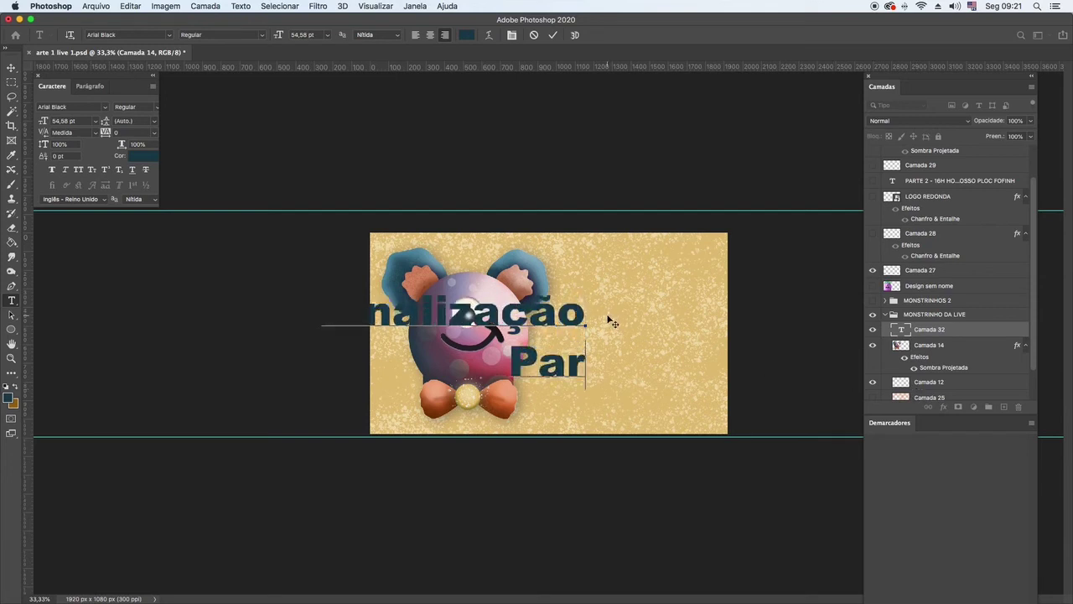
{"action": "type", "text": "te 1"}
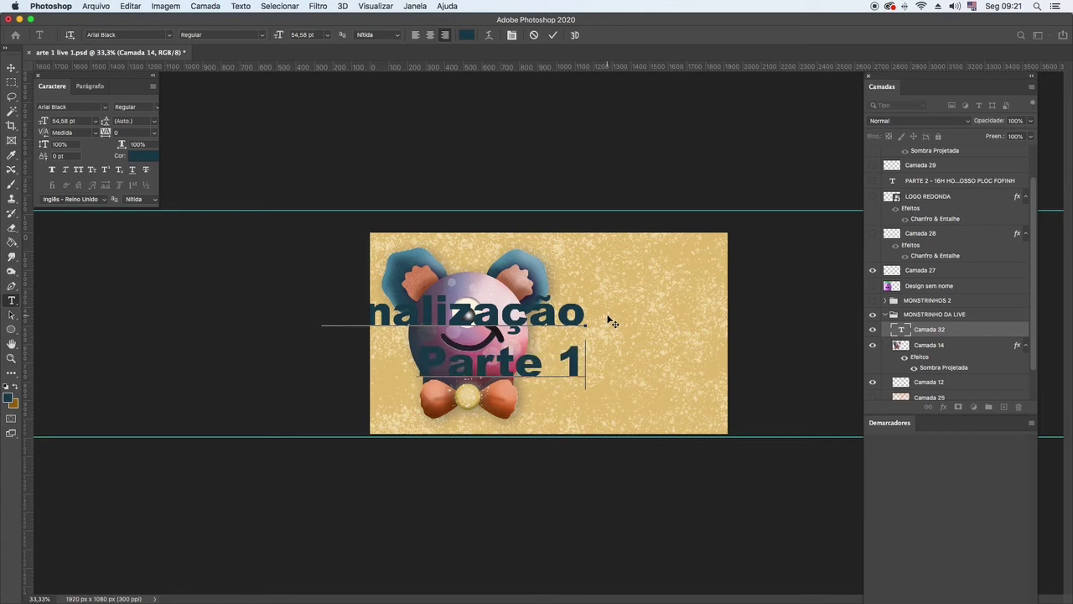
{"action": "key", "text": "BackSpace"}
{"action": "type", "text": "3"}
{"action": "key", "text": "Return"}
{"action": "type", "text": "Ploc"}
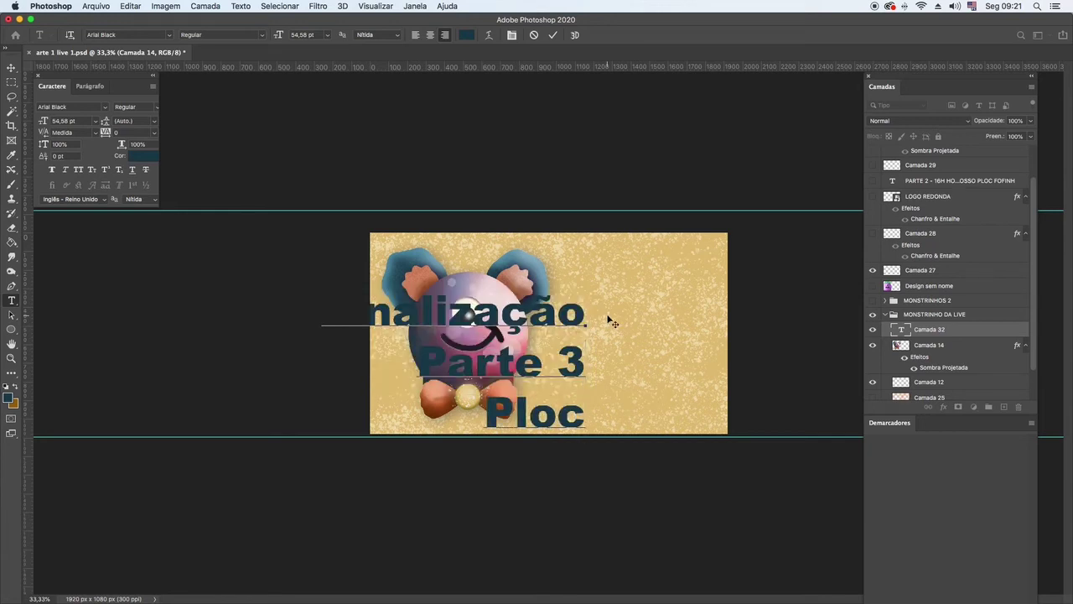
{"action": "type", "text": " #D"}
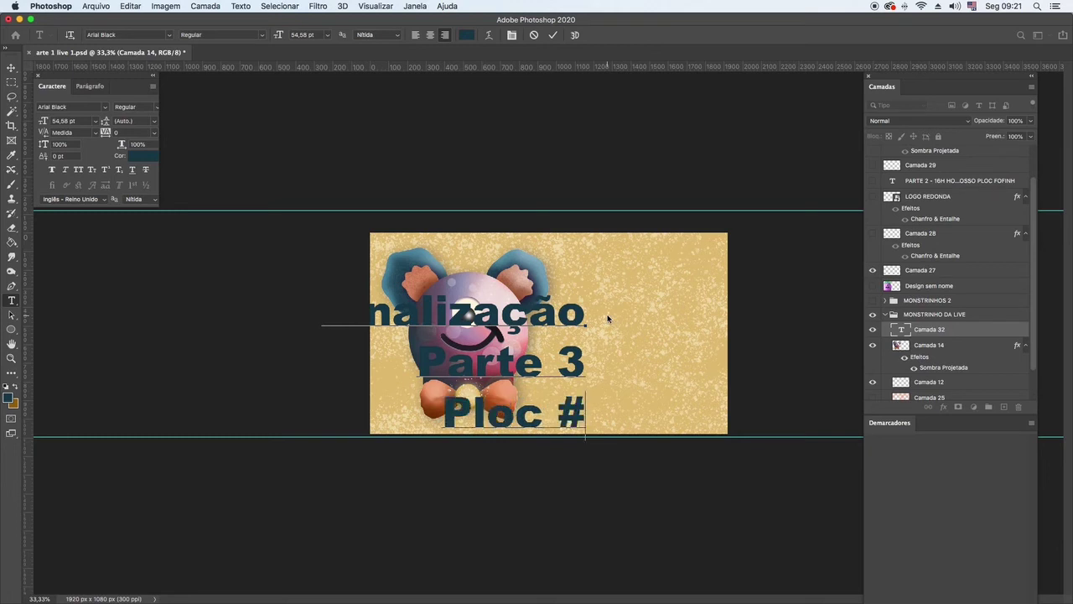
{"action": "key", "text": "BackSpace"}
{"action": "key", "text": "BackSpace"}
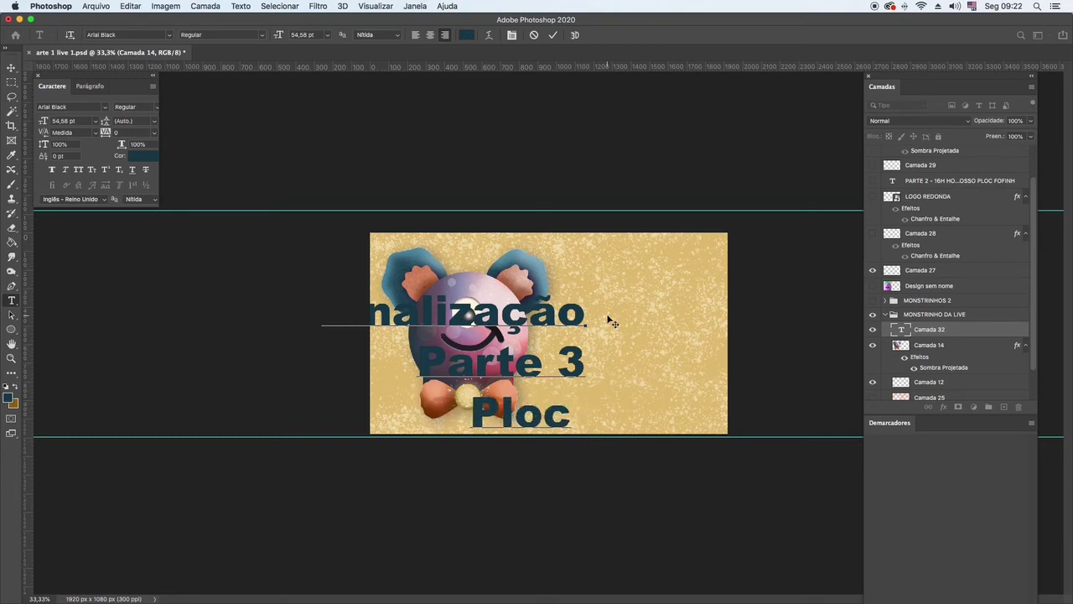
{"action": "type", "text": "3D"}
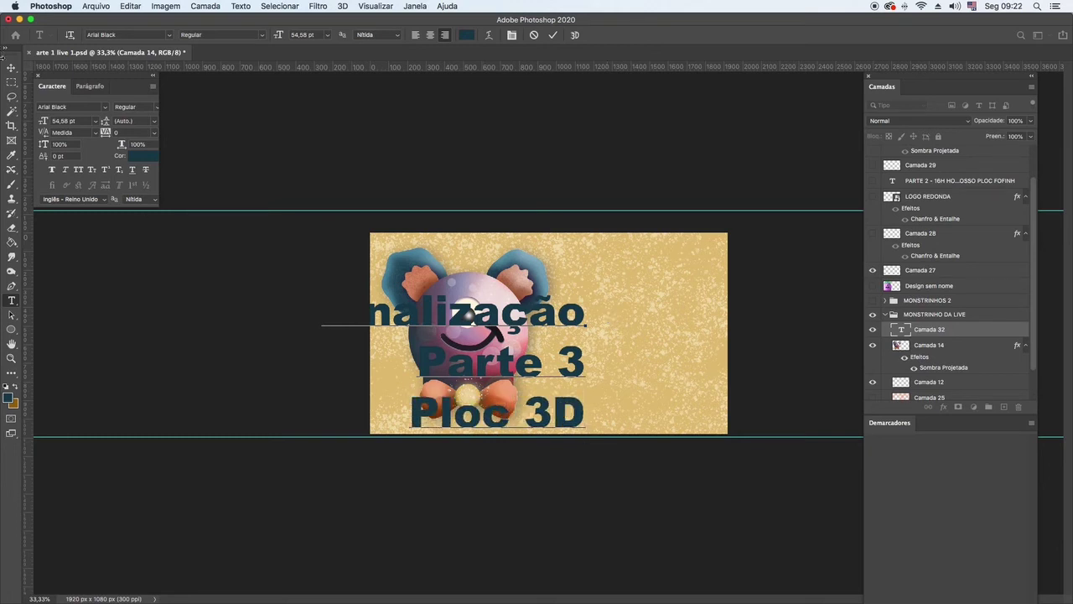
{"action": "left_click", "coordinate": [11, 67]}
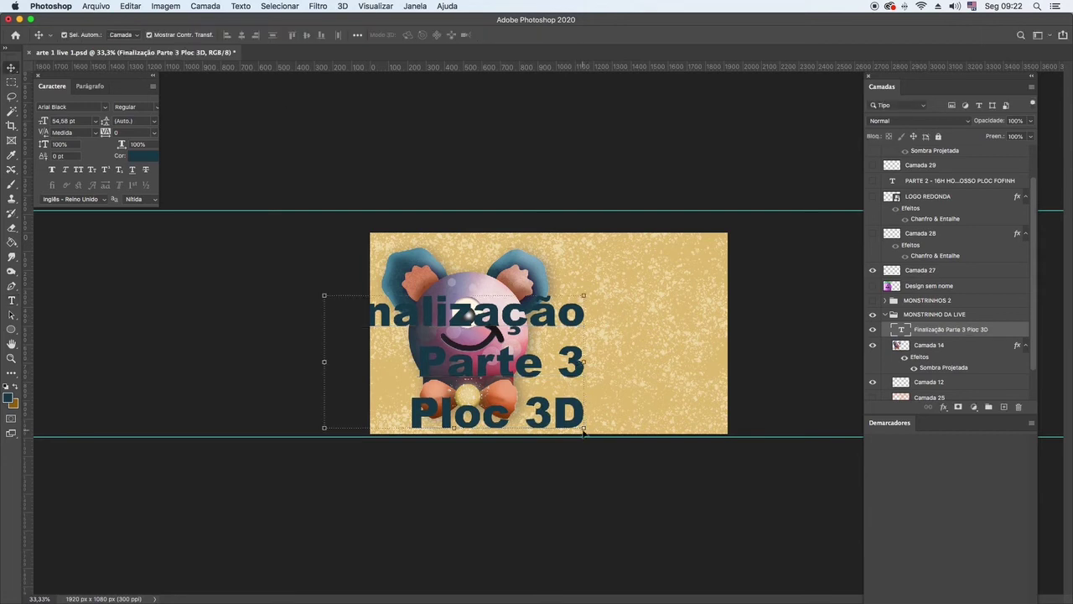
Scale the title down to 37.96 pt beside the monster and shift the monster slightly left.
{"action": "left_click_drag", "start_coordinate": [524, 376], "coordinate": [640, 321]}
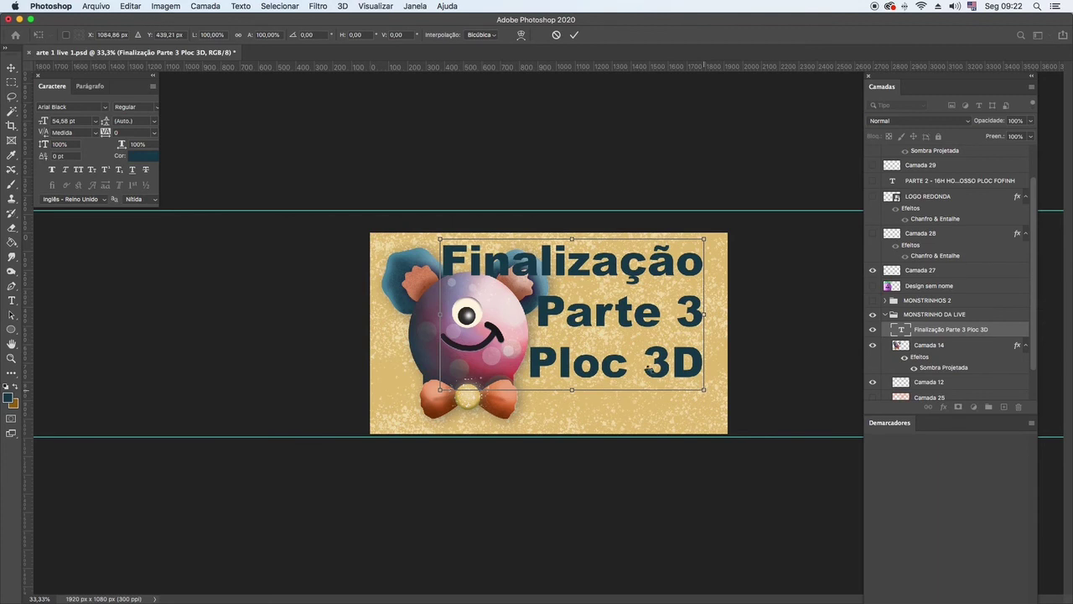
{"action": "left_click_drag", "start_coordinate": [648, 369], "coordinate": [671, 350]}
{"action": "left_click_drag", "start_coordinate": [555, 299], "coordinate": [543, 293]}
{"action": "left_click_drag", "start_coordinate": [711, 390], "coordinate": [723, 395]}
{"action": "key", "text": "Return"}
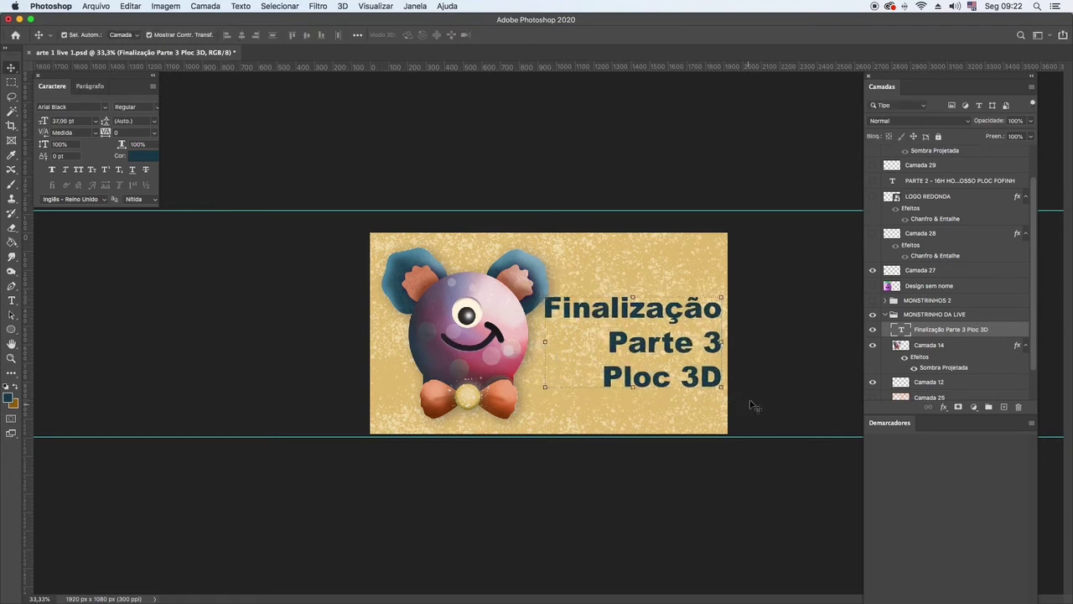
{"action": "left_click_drag", "start_coordinate": [477, 324], "coordinate": [496, 323]}
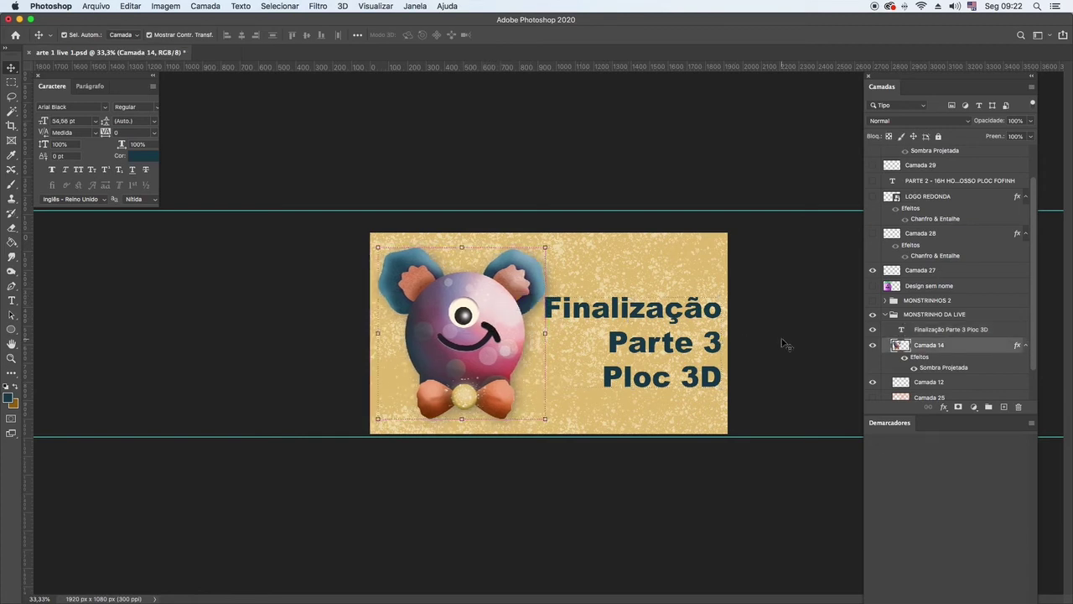
{"action": "left_click", "coordinate": [785, 344]}
Create a new layer and use the Polygonal Lasso to select the canvas's lower-right half along a diagonal edge.
{"action": "left_click_drag", "start_coordinate": [12, 97], "coordinate": [76, 106]}
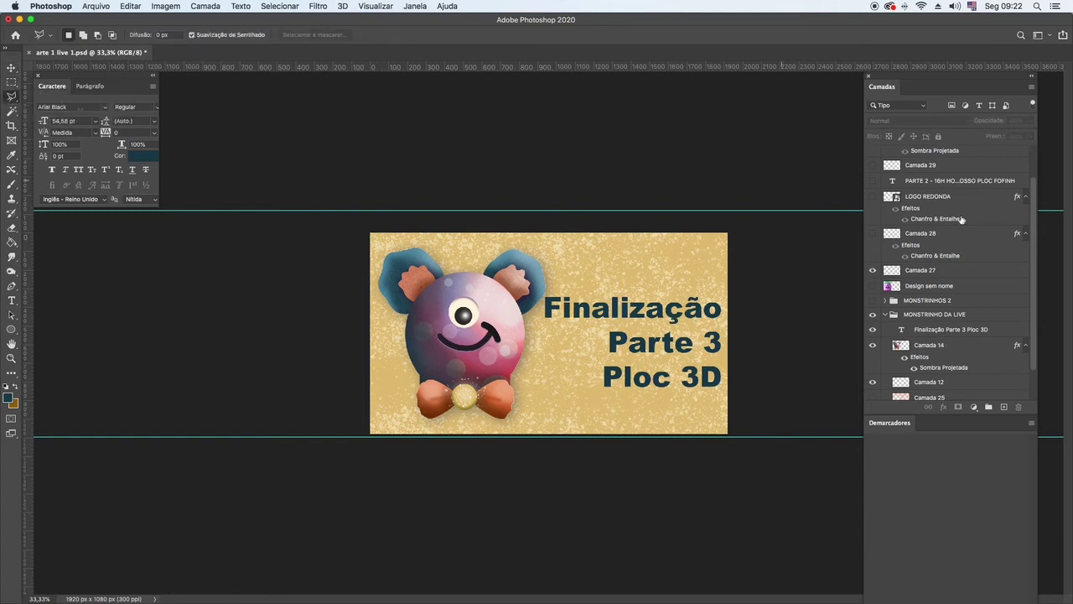
{"action": "left_click", "coordinate": [1003, 407]}
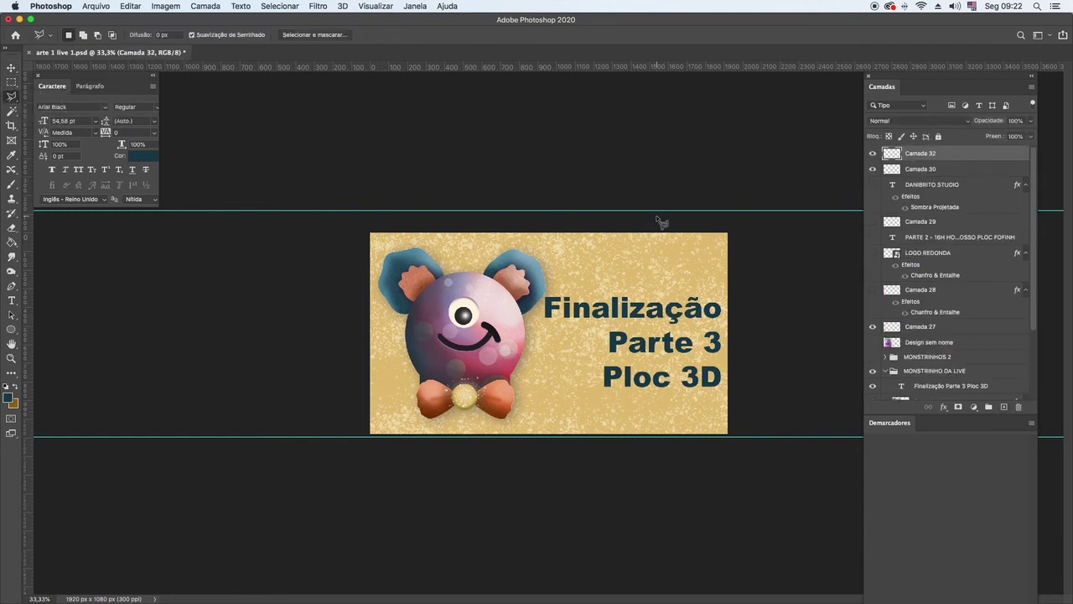
{"action": "left_click", "coordinate": [658, 211]}
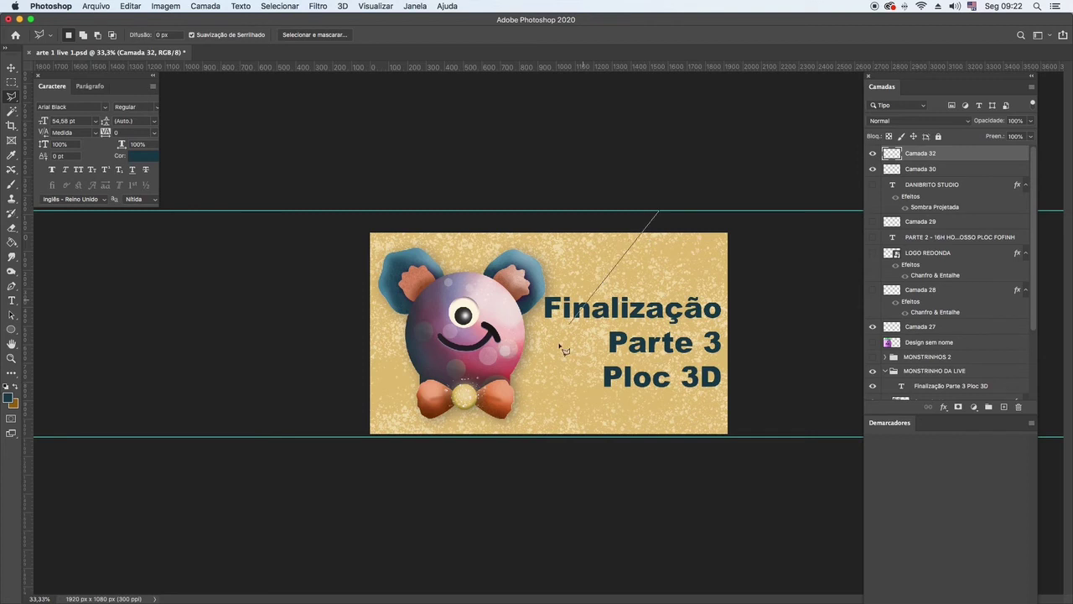
{"action": "left_click", "coordinate": [377, 453]}
{"action": "left_click", "coordinate": [761, 448]}
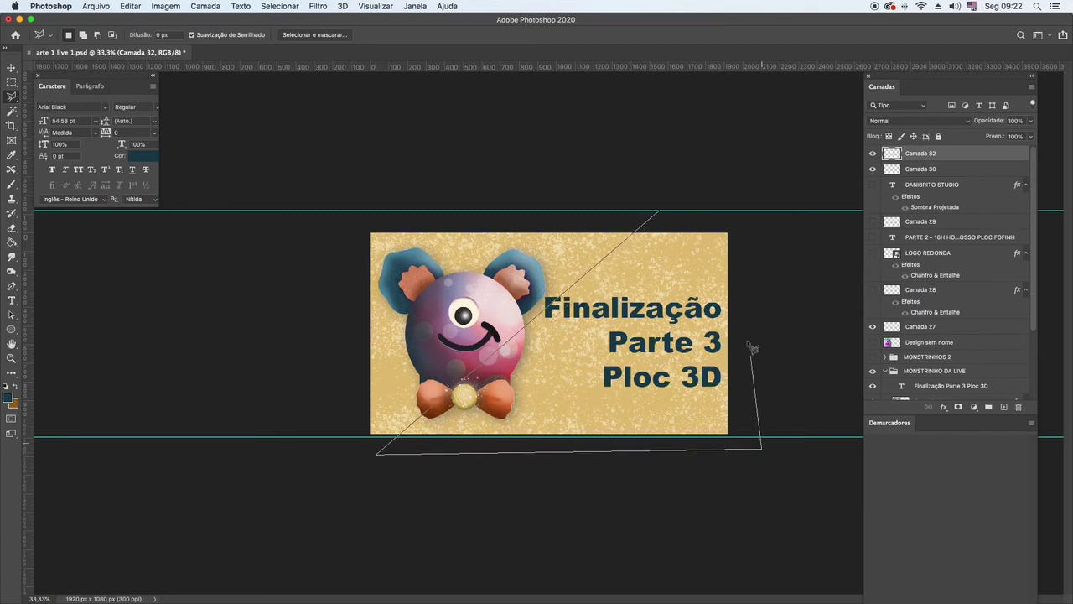
{"action": "left_click", "coordinate": [750, 222]}
{"action": "left_click", "coordinate": [661, 214]}
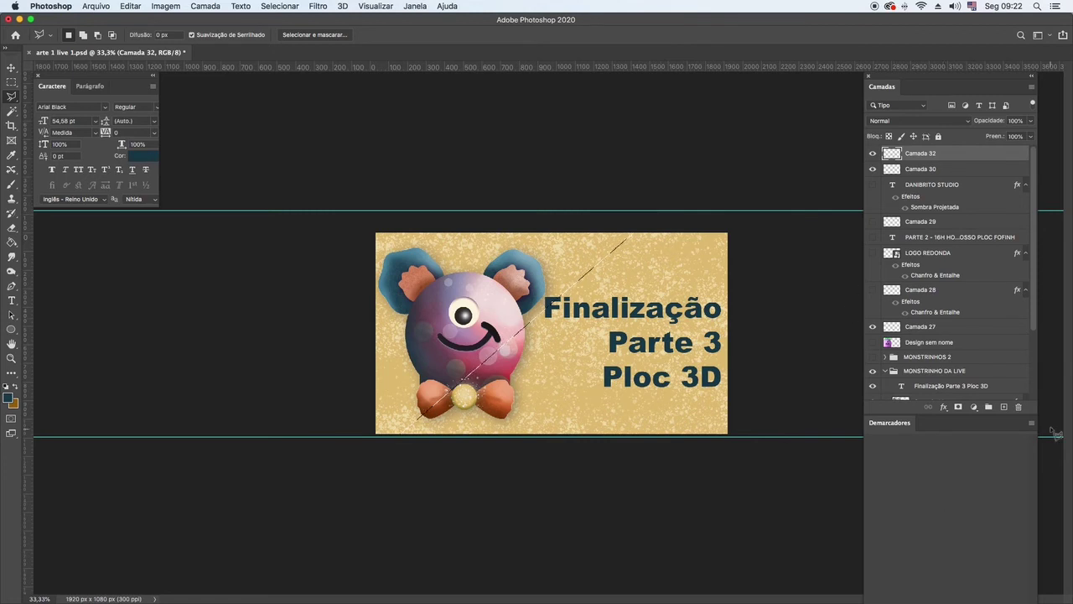
Create a new layer and set the foreground colour to a bright purple.
{"action": "left_click", "coordinate": [1003, 407]}
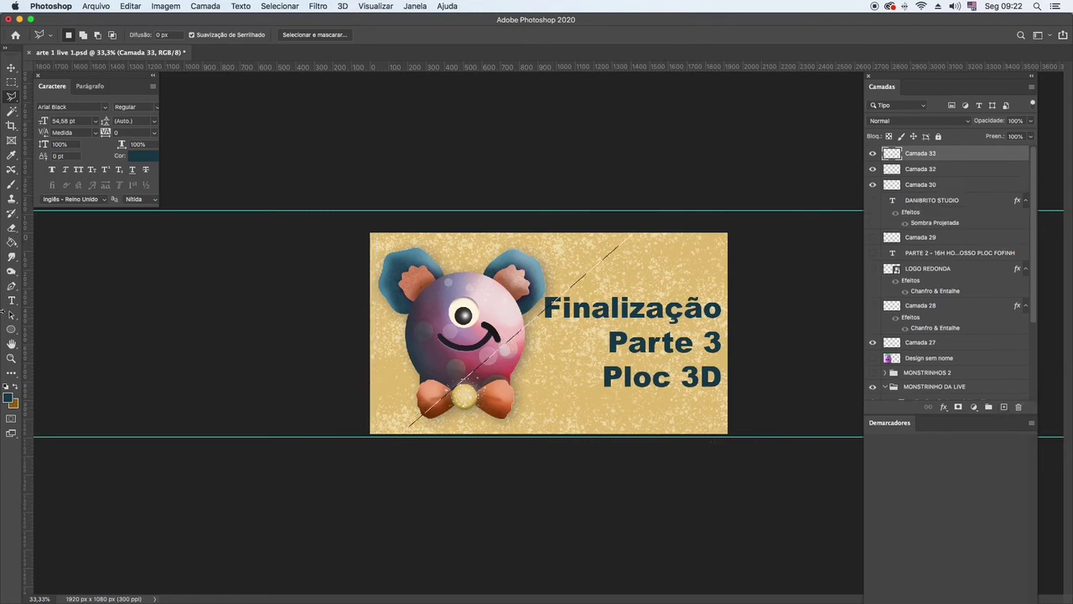
{"action": "left_click", "coordinate": [10, 399]}
{"action": "left_click", "coordinate": [174, 373]}
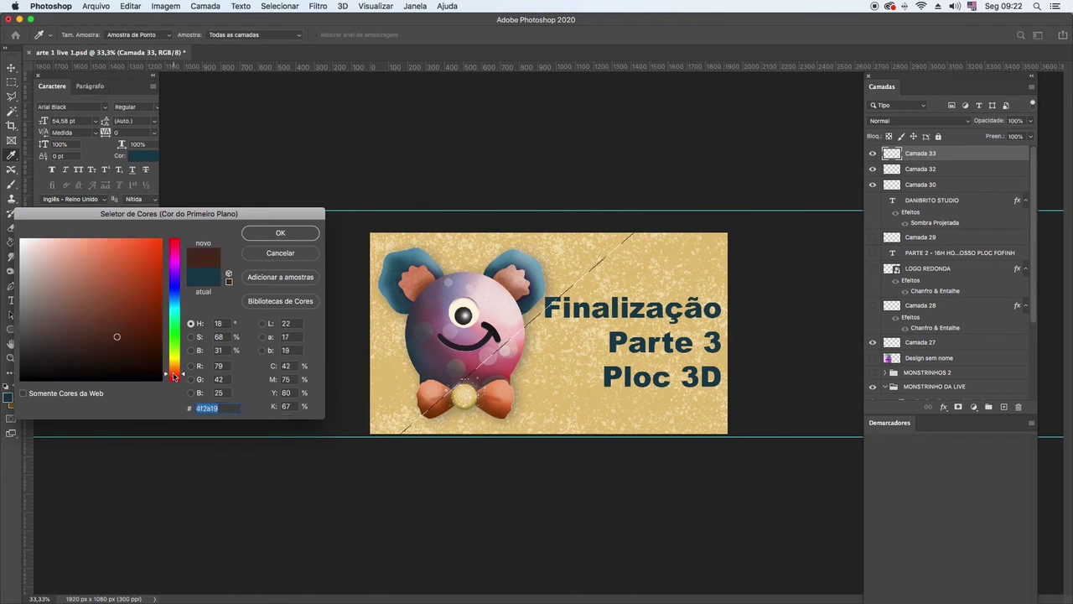
{"action": "left_click", "coordinate": [175, 269]}
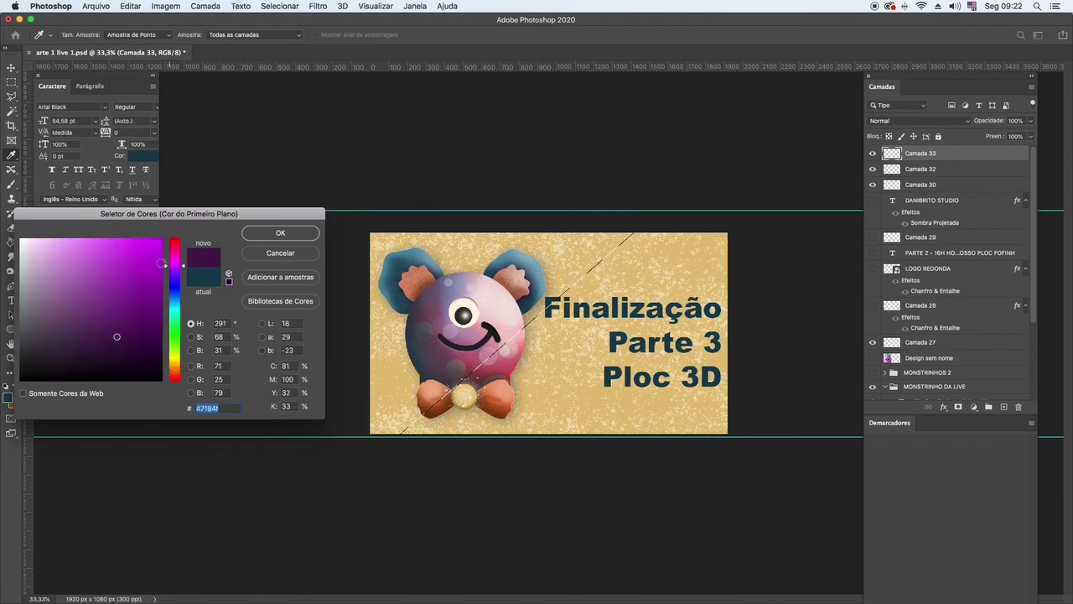
{"action": "left_click", "coordinate": [104, 249]}
{"action": "left_click", "coordinate": [277, 233]}
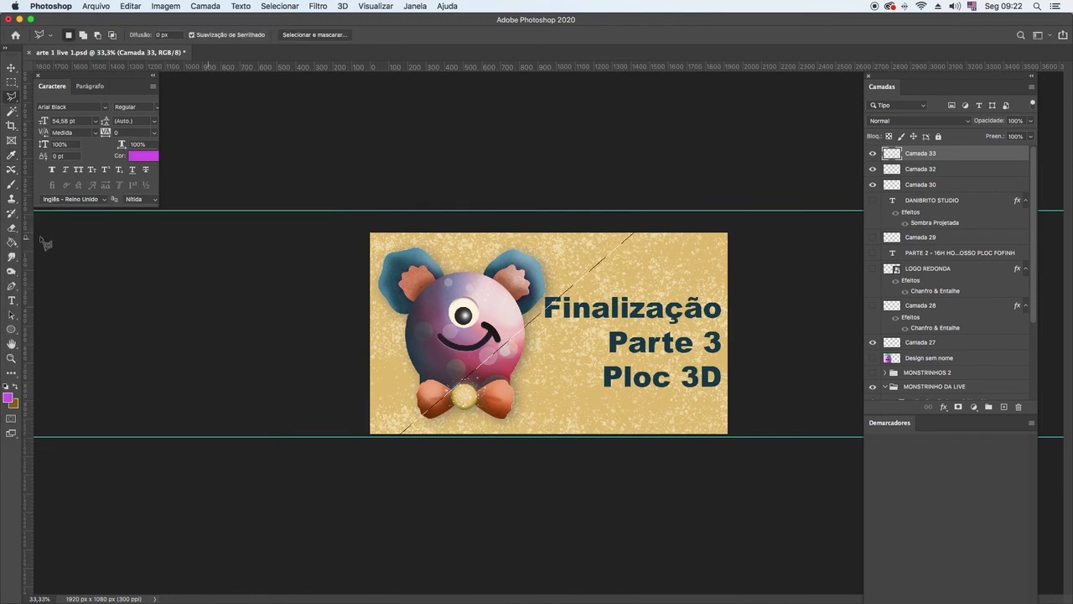
Fill the diagonal selection with the purple, deselect it, and move the layer behind the monster and title, directly above Camada 31.
{"action": "left_click", "coordinate": [12, 243]}
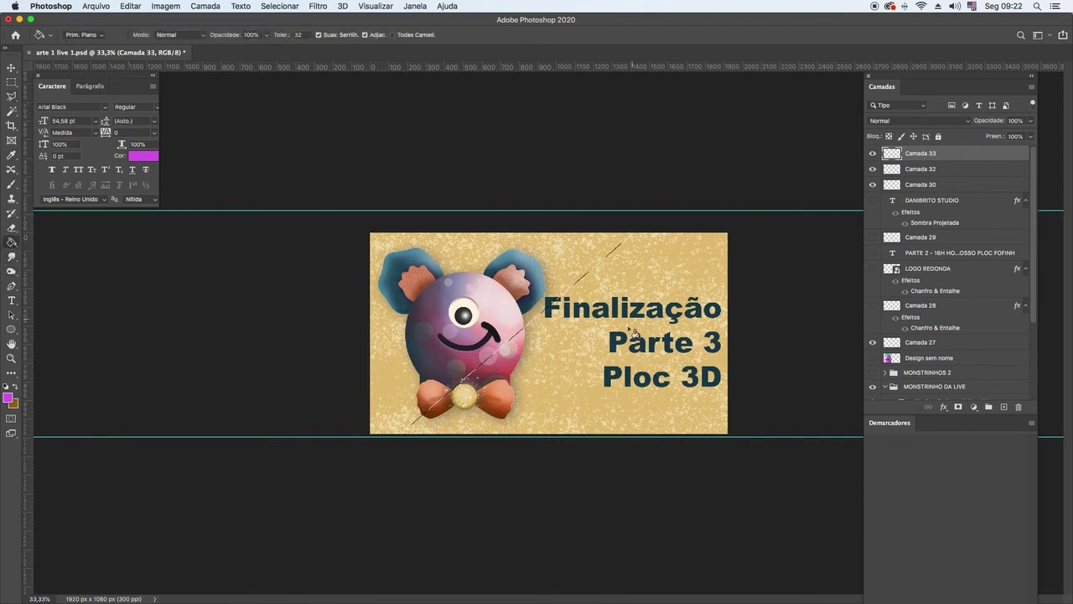
{"action": "left_click", "coordinate": [607, 376]}
{"action": "left_click", "coordinate": [11, 82]}
{"action": "key", "text": "super+d"}
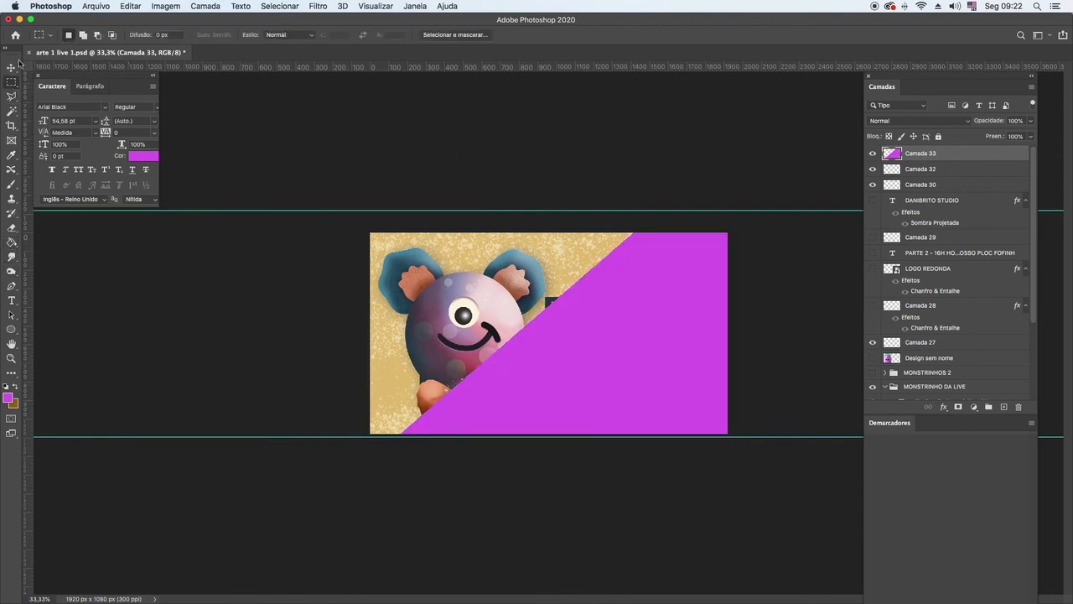
{"action": "left_click", "coordinate": [11, 67]}
{"action": "left_click_drag", "start_coordinate": [994, 156], "coordinate": [978, 360]}
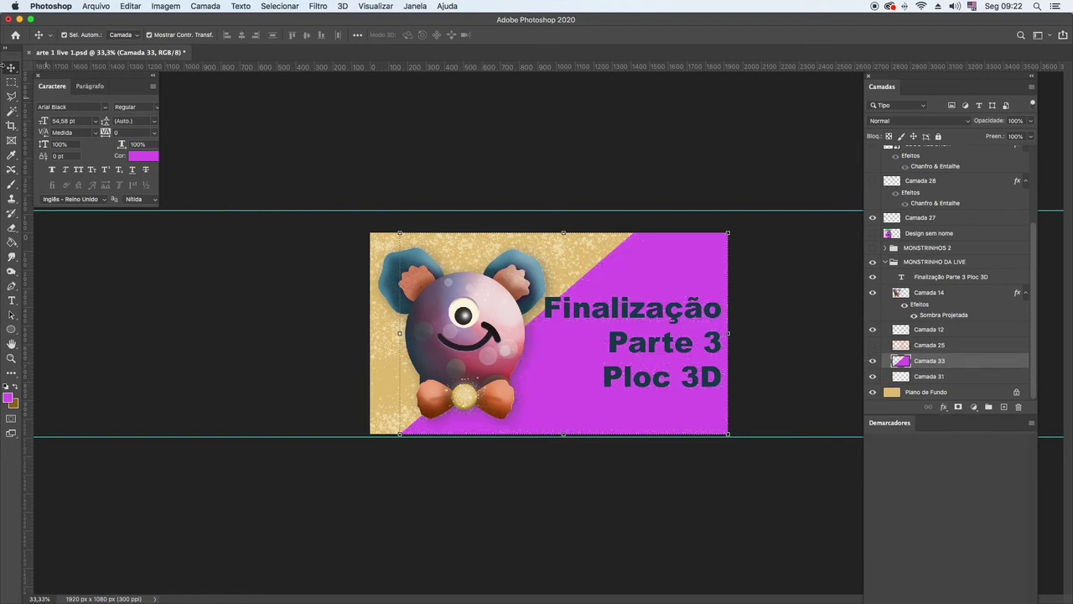
Copy the line "Ploc 3D" from the title text and delete it there.
{"action": "left_click", "coordinate": [13, 82]}
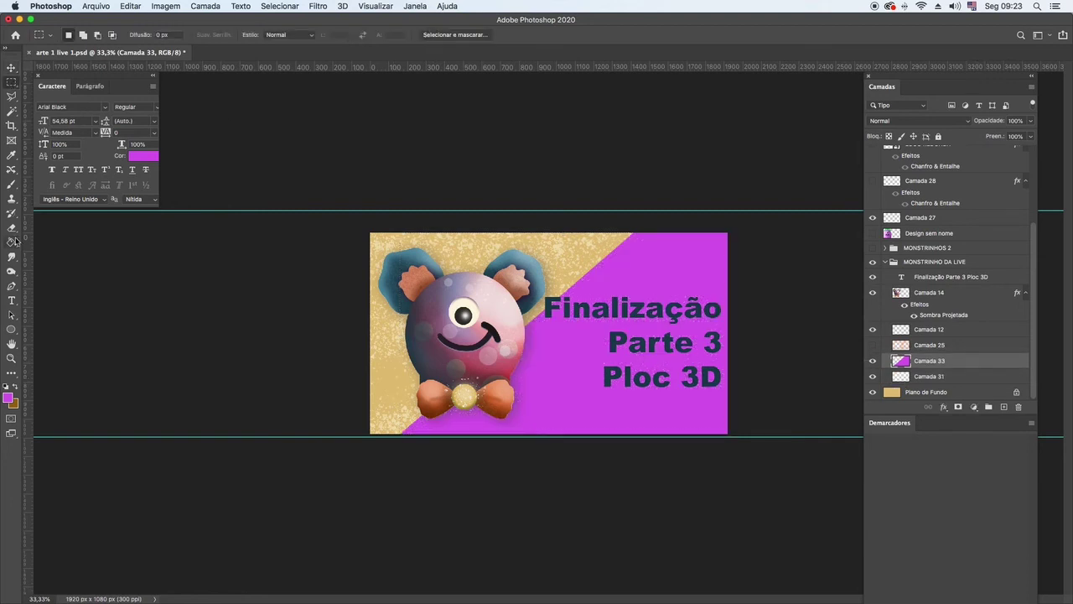
{"action": "left_click", "coordinate": [12, 301]}
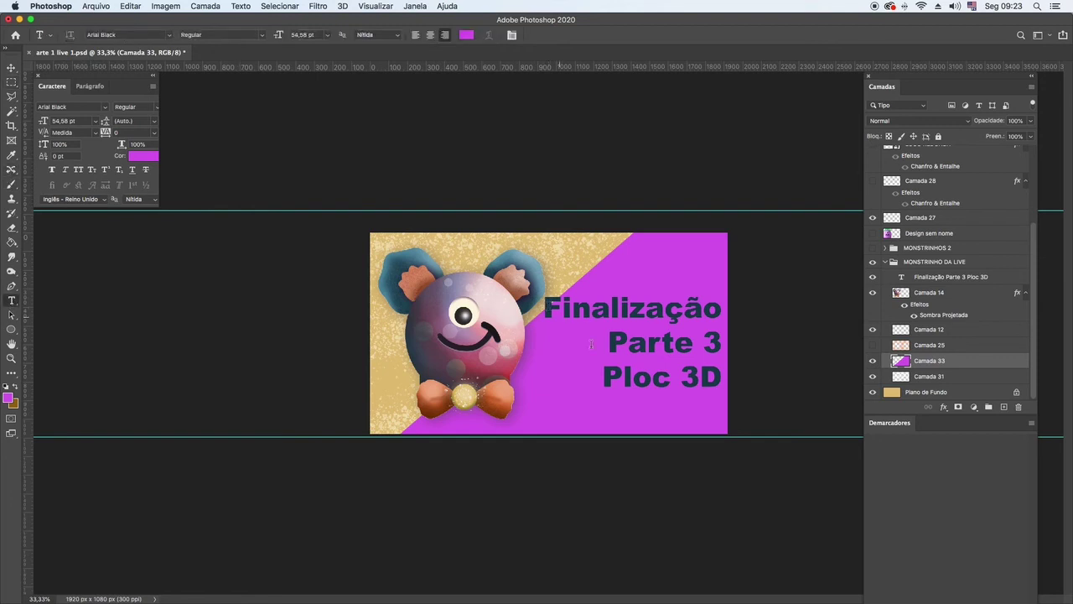
{"action": "left_click_drag", "start_coordinate": [607, 378], "coordinate": [733, 384]}
{"action": "key", "text": "super+c"}
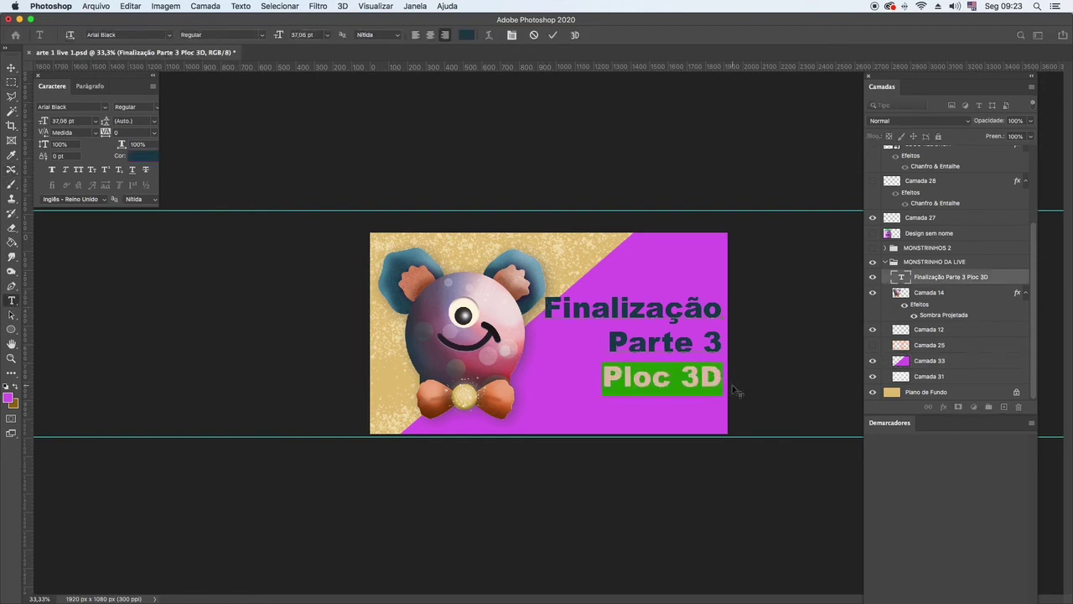
{"action": "key", "text": "BackSpace"}
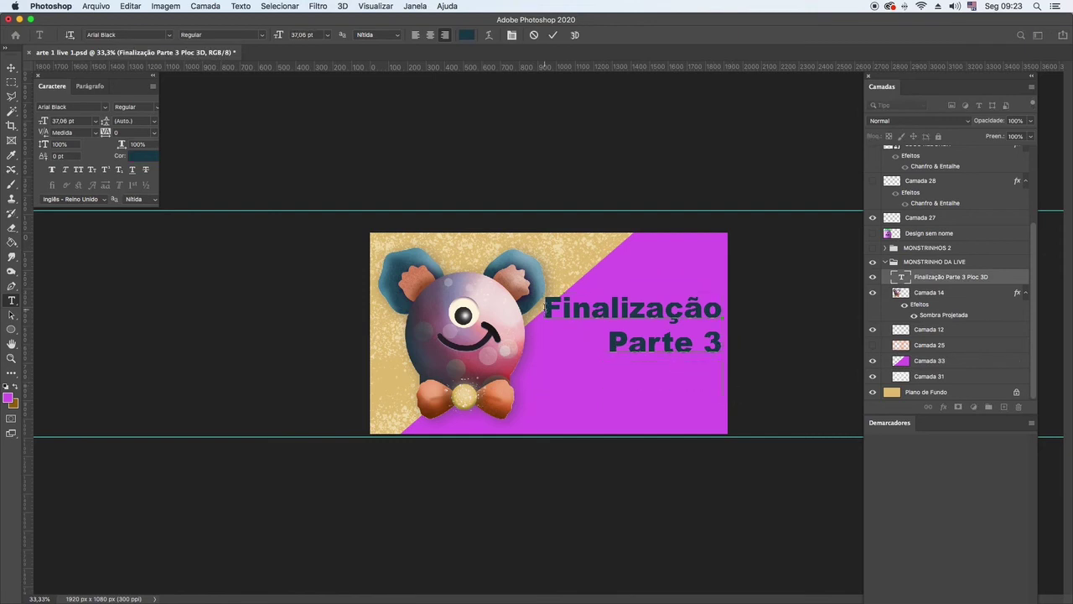
Set the two remaining title lines to 30 pt and move them down into the lower part of the purple area.
{"action": "left_click_drag", "start_coordinate": [546, 307], "coordinate": [727, 355]}
{"action": "left_click", "coordinate": [327, 35]}
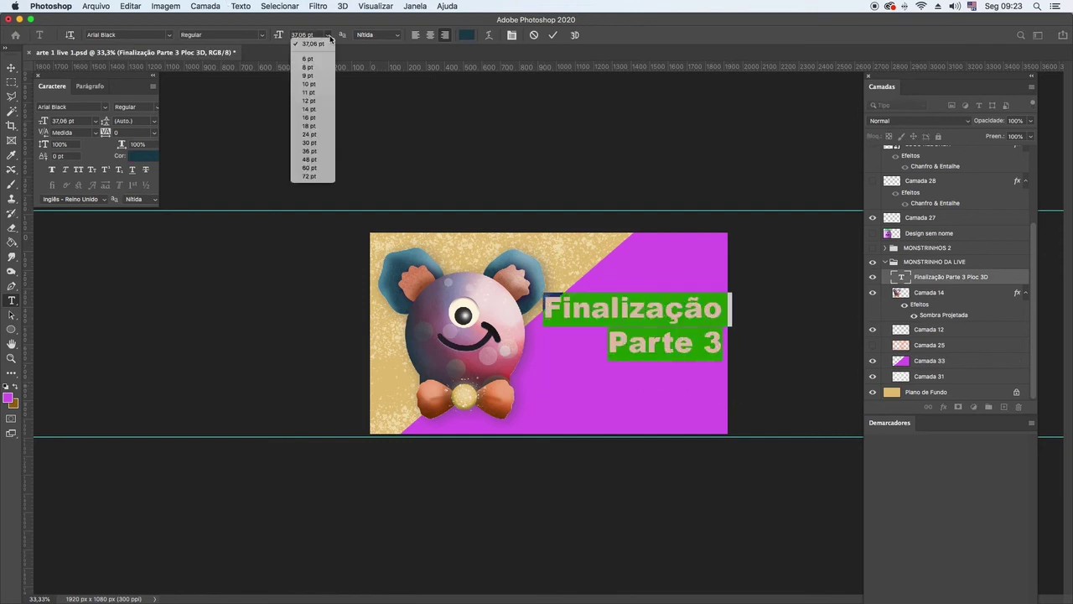
{"action": "left_click", "coordinate": [317, 135]}
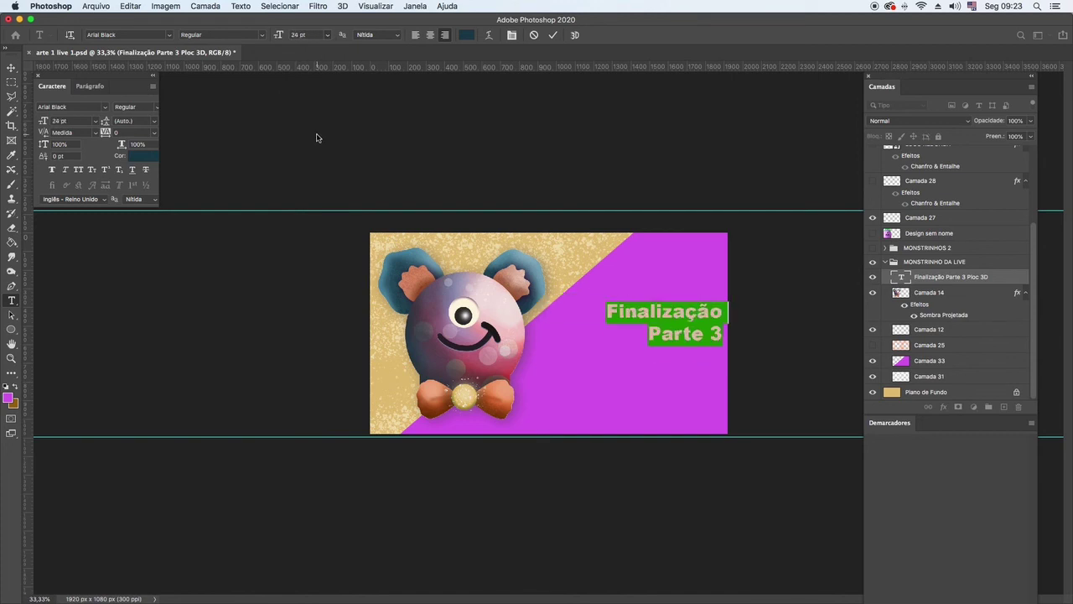
{"action": "left_click", "coordinate": [327, 35]}
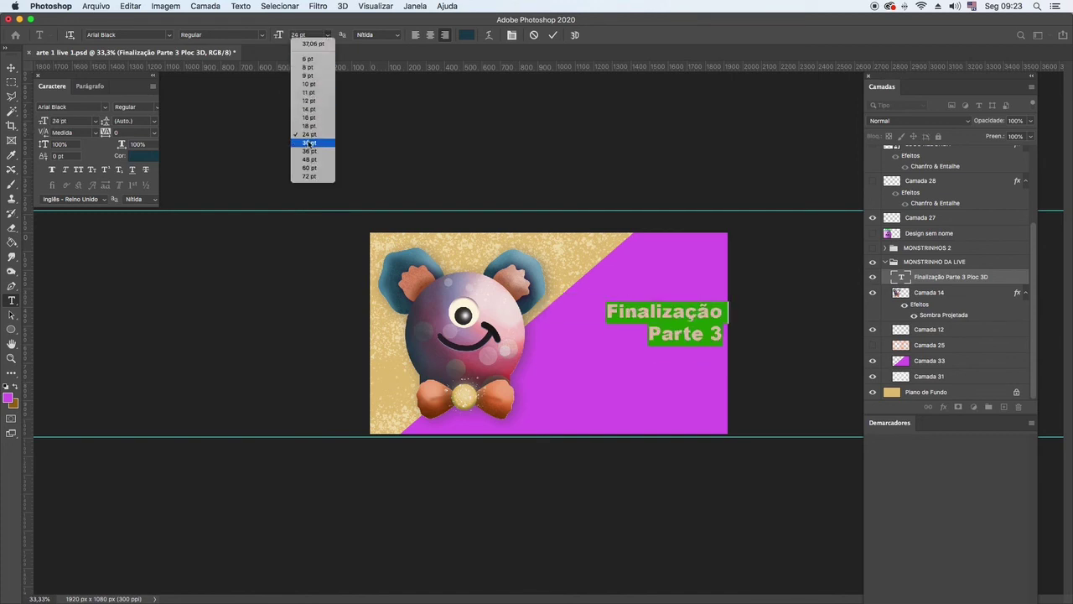
{"action": "left_click", "coordinate": [302, 148]}
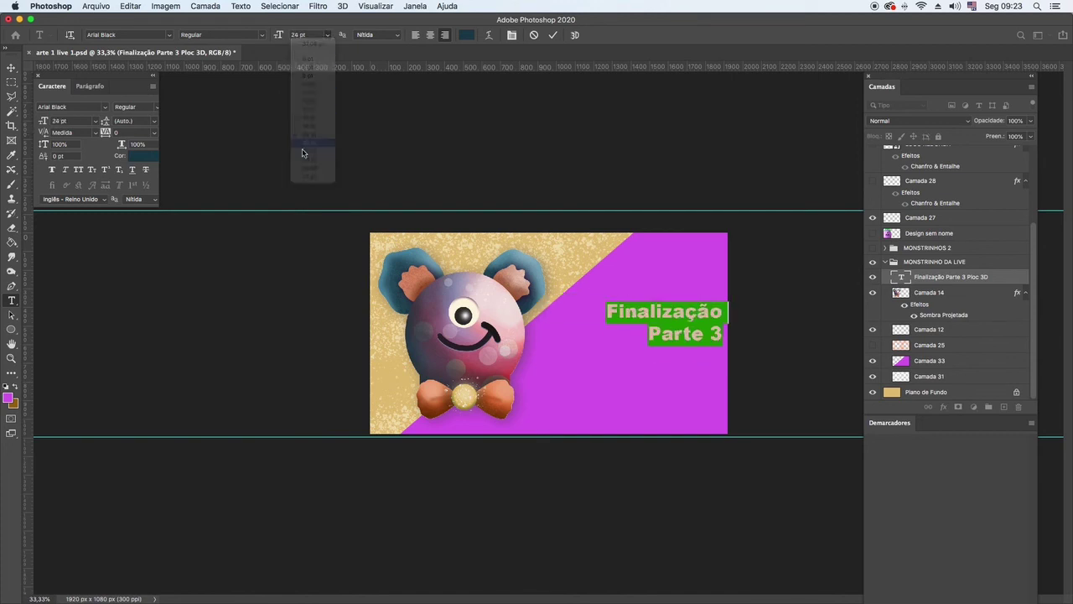
{"action": "left_click", "coordinate": [10, 68]}
{"action": "left_click_drag", "start_coordinate": [690, 347], "coordinate": [675, 406]}
Paste "Ploc 3D" into a new, separate text layer at 54.58 pt.
{"action": "left_click", "coordinate": [12, 300]}
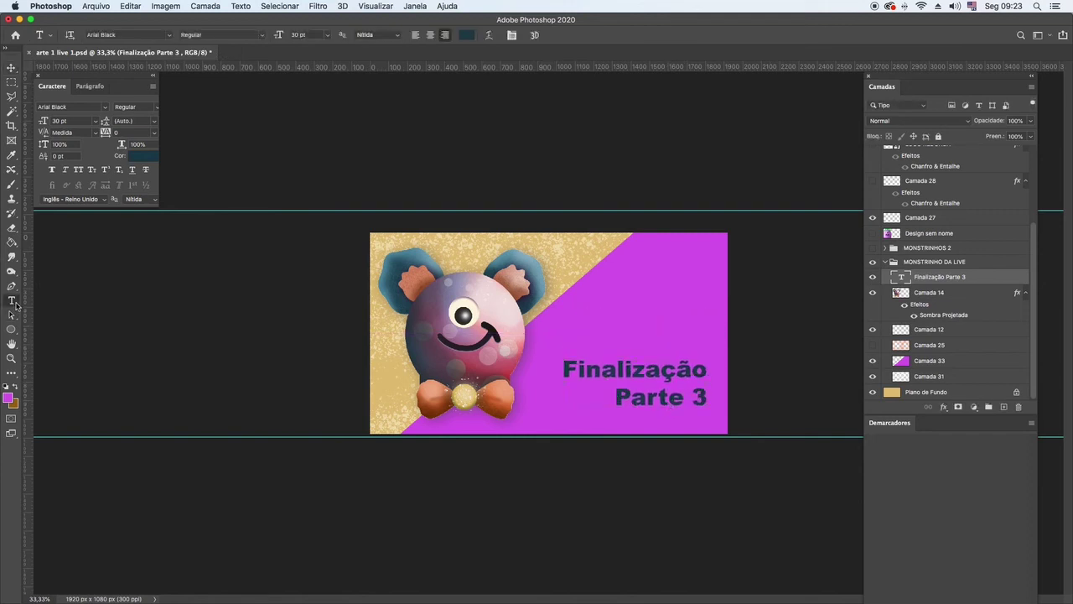
{"action": "left_click", "coordinate": [600, 311]}
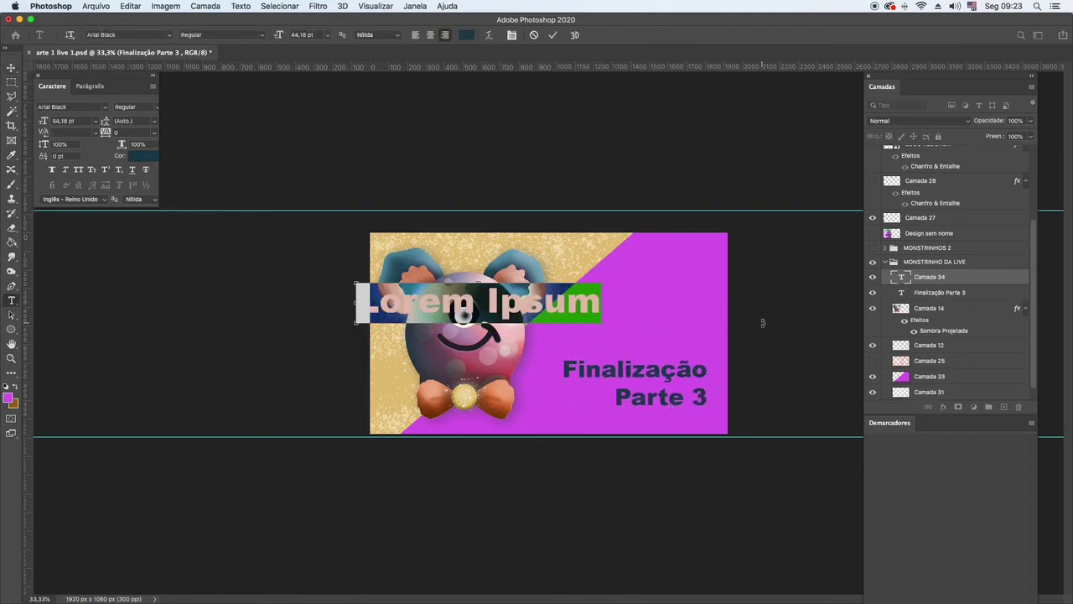
{"action": "key", "text": "super+v"}
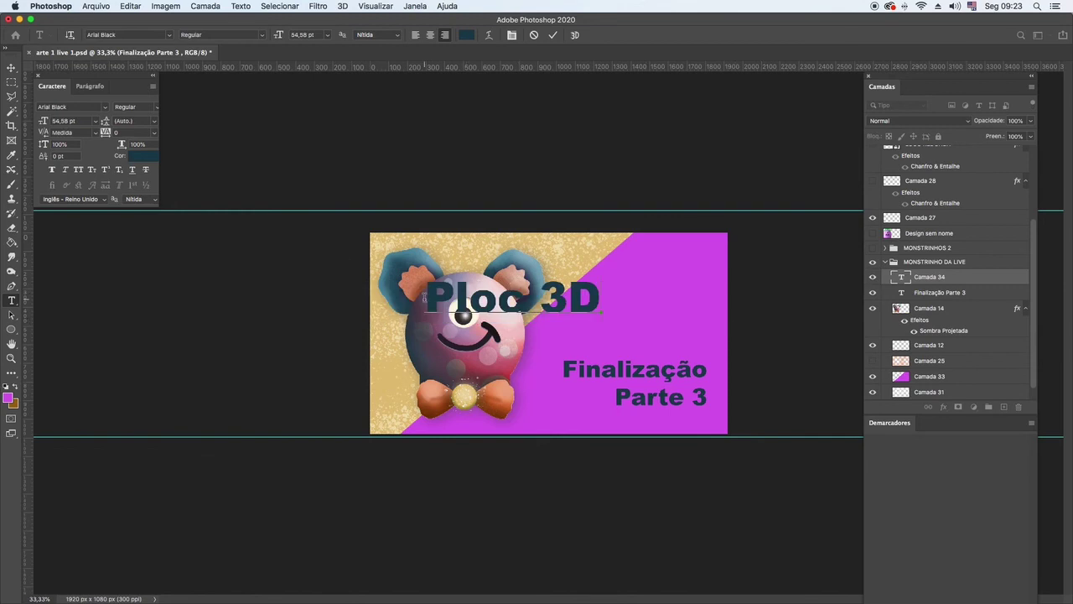
Colour the "Ploc 3D" text white (ffffff), commit it, and place it just above the "Finalização" line.
{"action": "left_click_drag", "start_coordinate": [425, 299], "coordinate": [600, 303]}
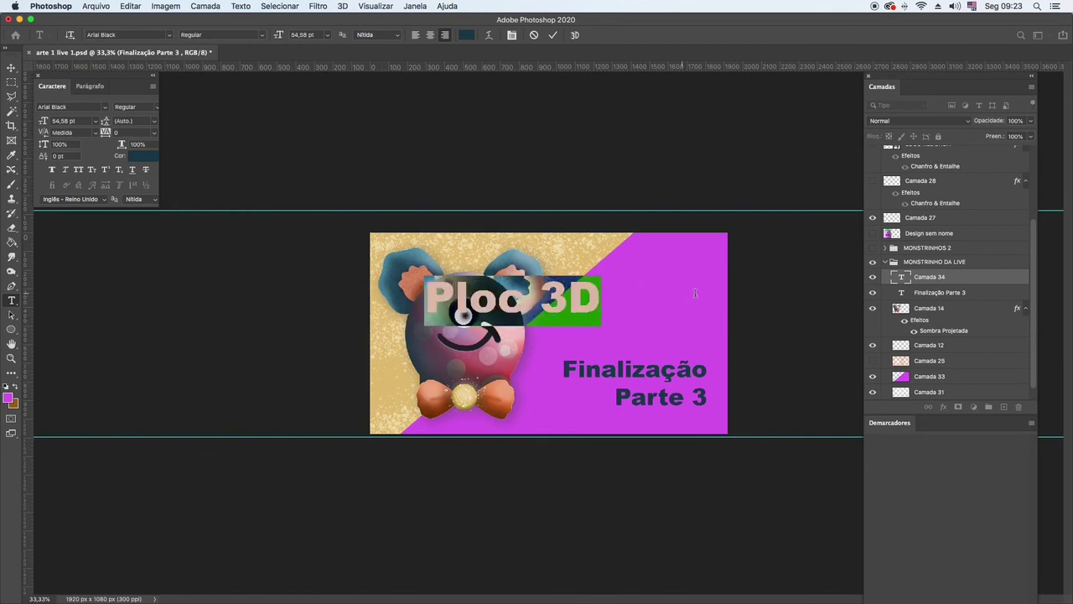
{"action": "left_click", "coordinate": [463, 37]}
{"action": "left_click", "coordinate": [22, 242]}
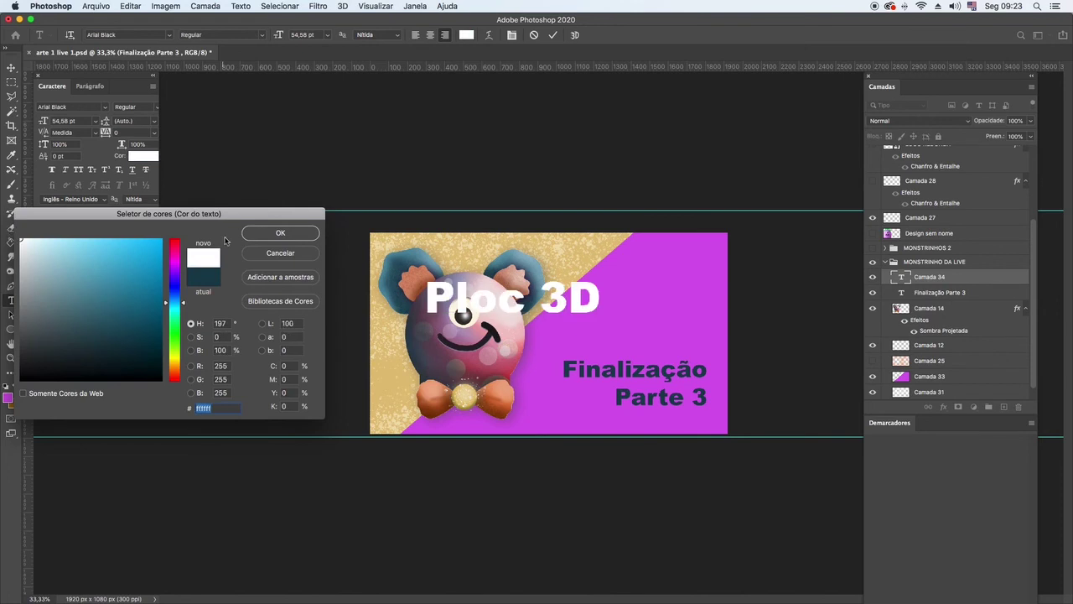
{"action": "left_click", "coordinate": [280, 234]}
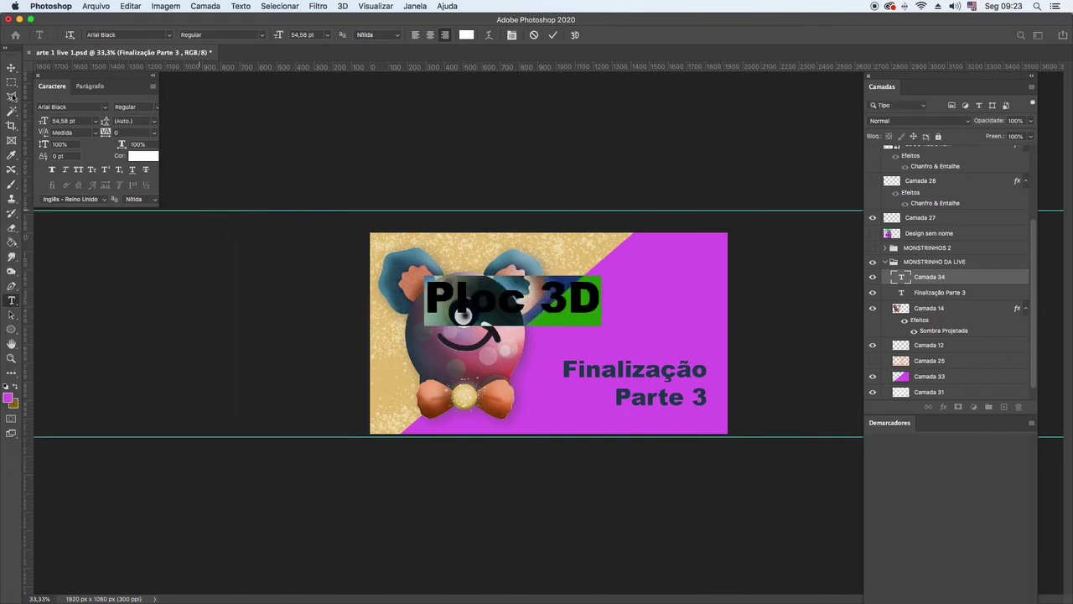
{"action": "key", "text": "ctrl+Return"}
{"action": "key", "text": "v"}
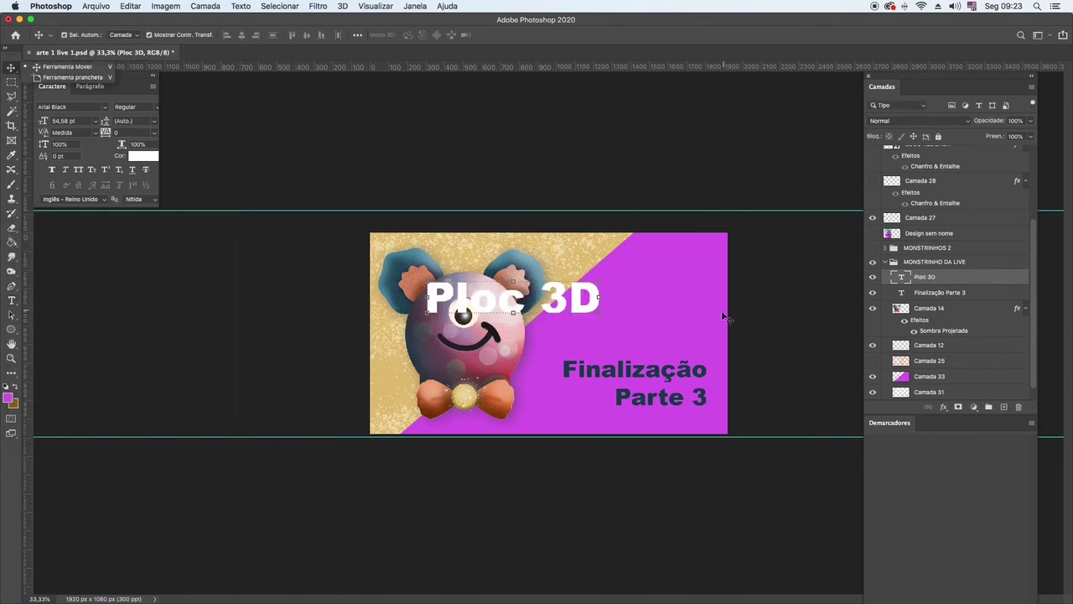
{"action": "left_click_drag", "start_coordinate": [578, 309], "coordinate": [694, 349]}
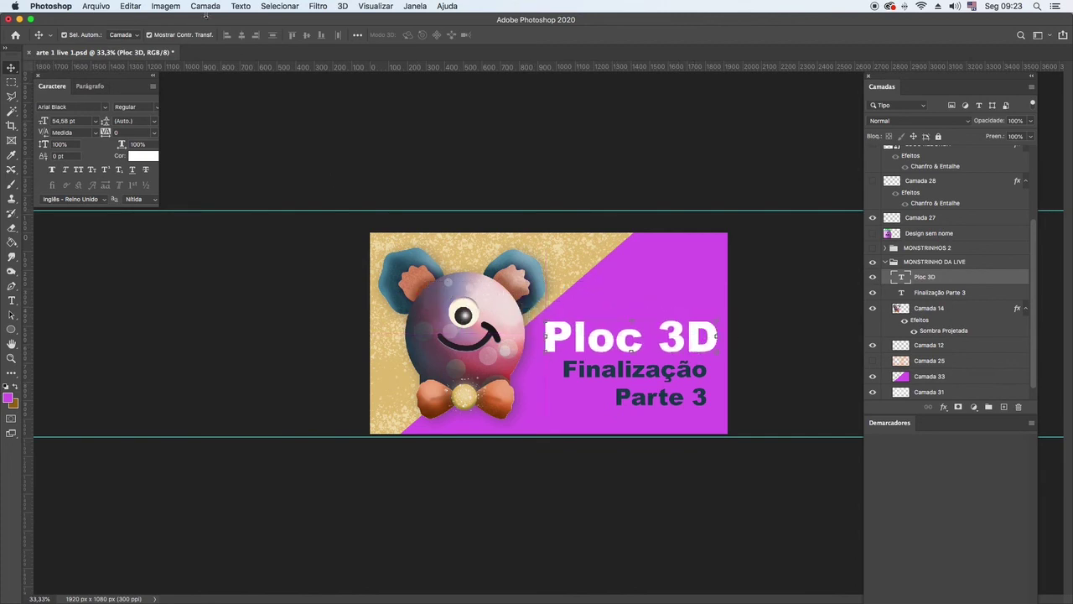
Add a Bevel & Emboss effect to the "Ploc 3D" text with a pale yellow (efe392) highlight colour.
{"action": "left_click", "coordinate": [177, 9]}
{"action": "mouse_move", "coordinate": [252, 117]}
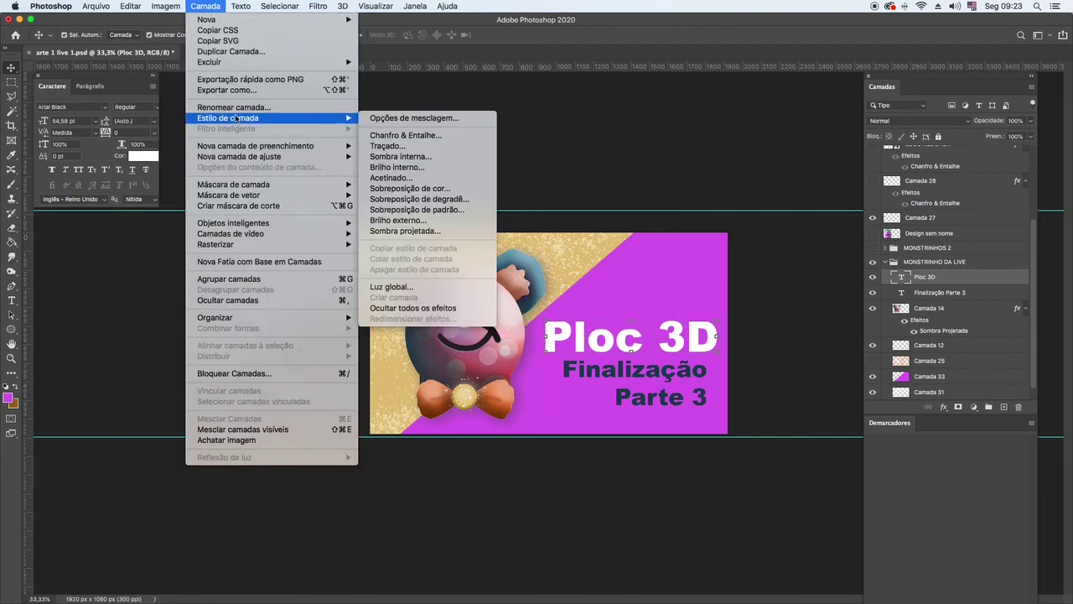
{"action": "left_click", "coordinate": [407, 135]}
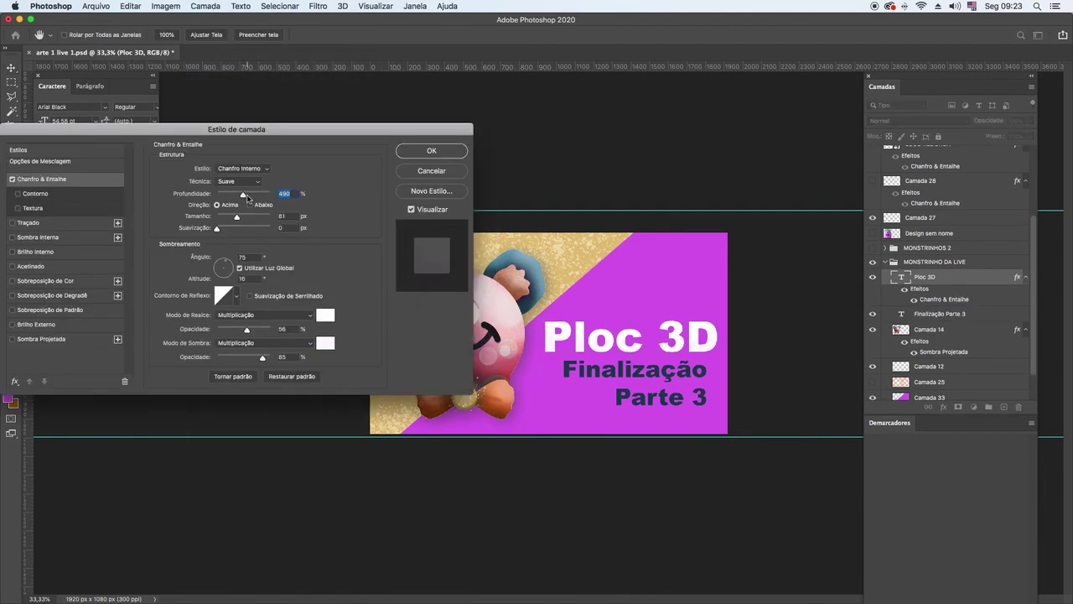
{"action": "left_click_drag", "start_coordinate": [244, 196], "coordinate": [263, 195]}
{"action": "left_click", "coordinate": [326, 316]}
{"action": "left_click", "coordinate": [84, 379]}
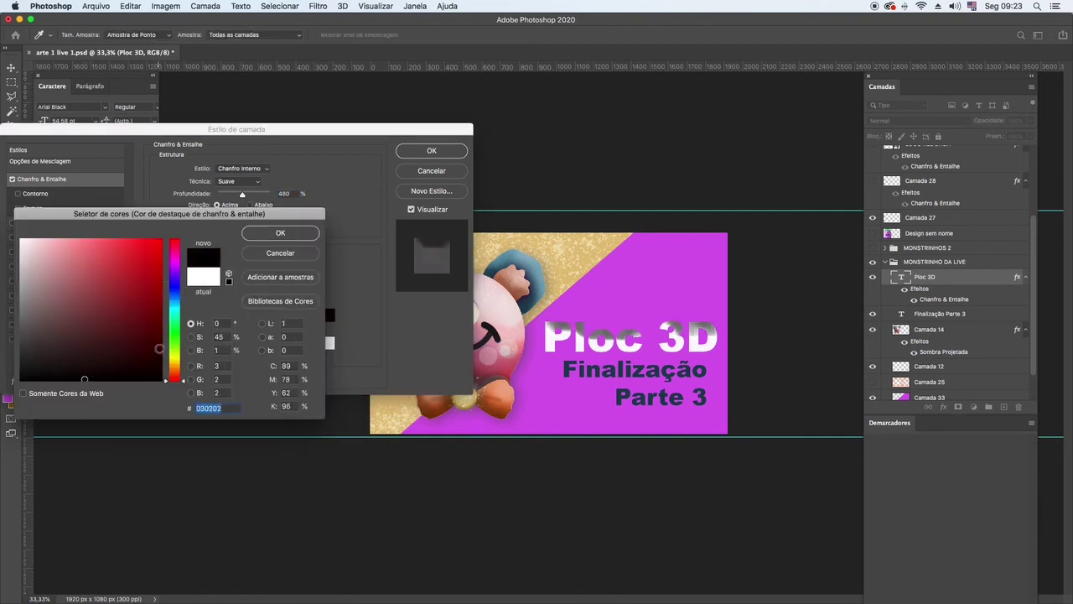
{"action": "left_click_drag", "start_coordinate": [75, 283], "coordinate": [21, 240]}
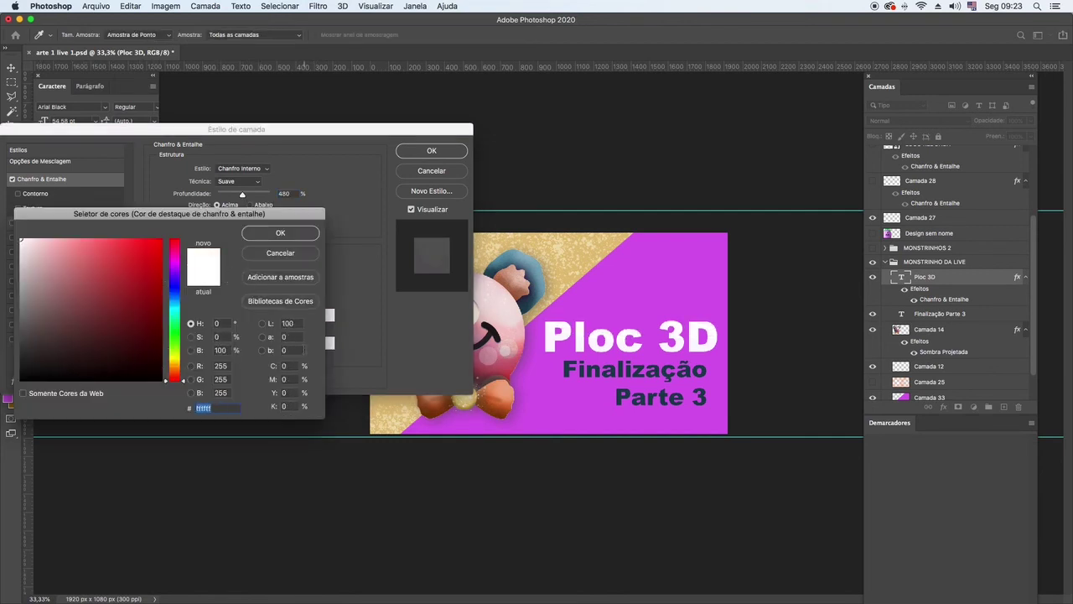
{"action": "left_click", "coordinate": [177, 361]}
{"action": "left_click", "coordinate": [74, 247]}
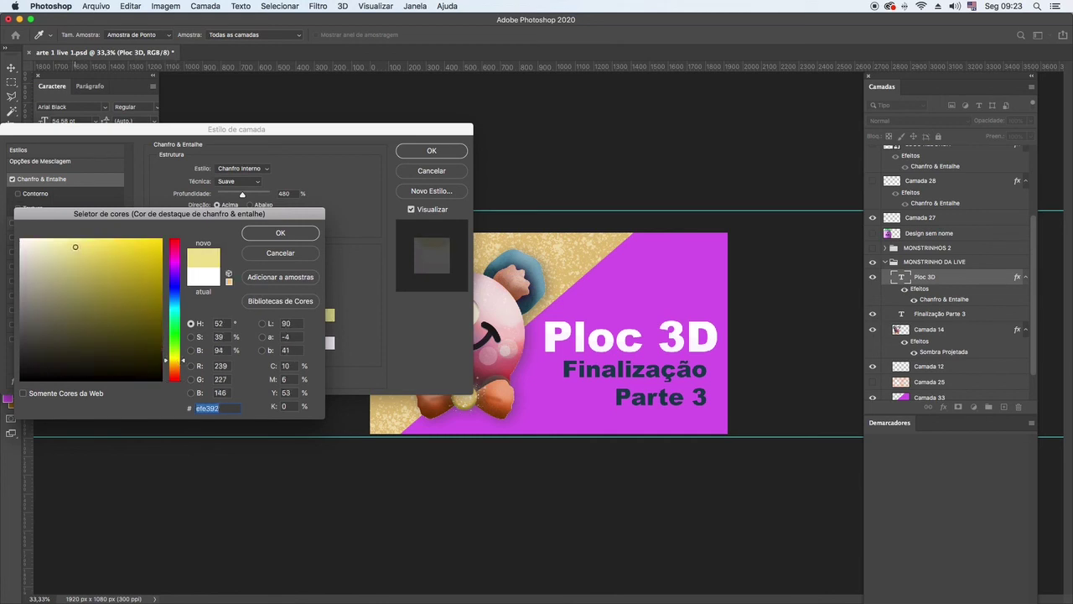
{"action": "left_click", "coordinate": [280, 233]}
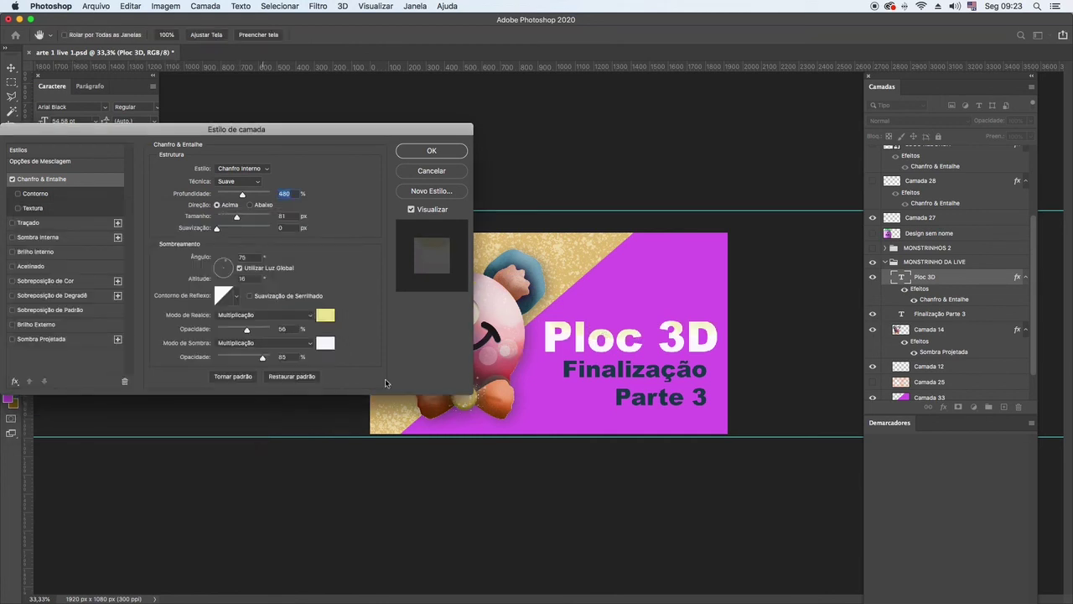
Set the bevel's shadow colour to vivid magenta (e212ea).
{"action": "left_click", "coordinate": [325, 344]}
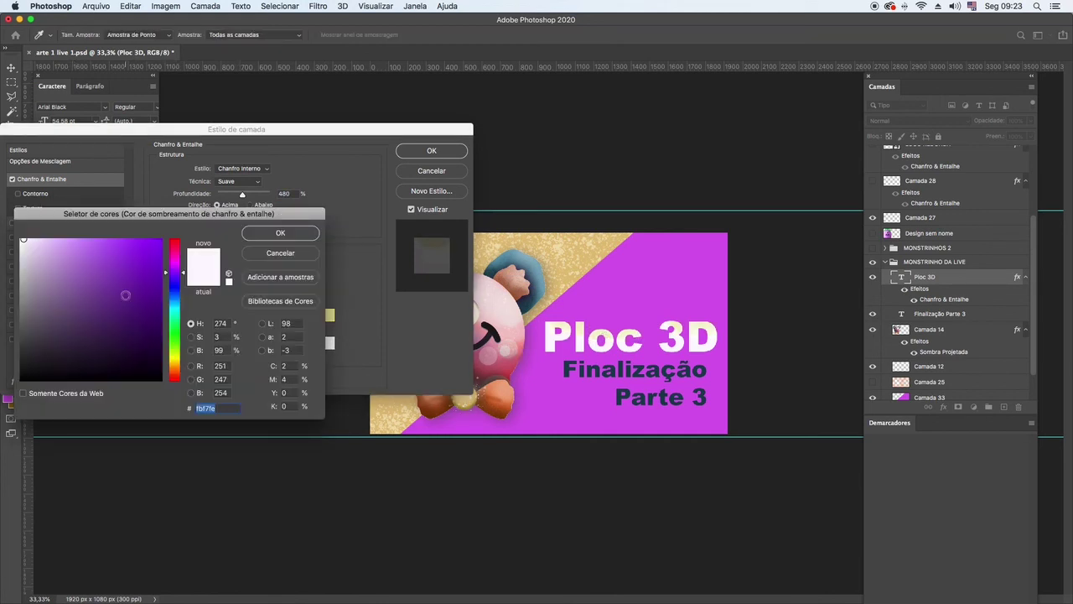
{"action": "left_click", "coordinate": [175, 262]}
{"action": "left_click", "coordinate": [152, 252]}
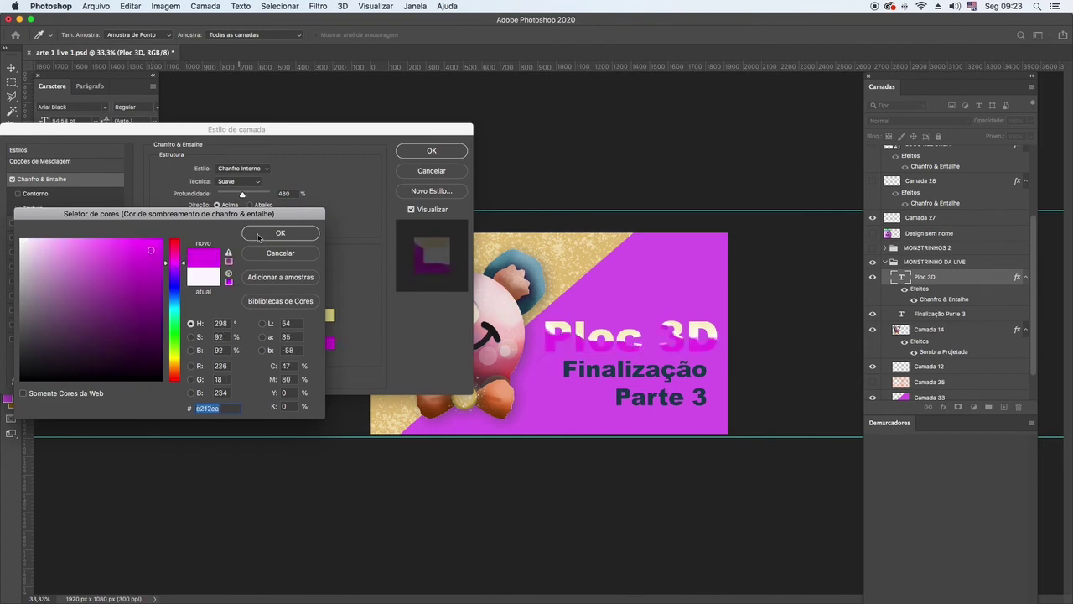
{"action": "left_click", "coordinate": [280, 233]}
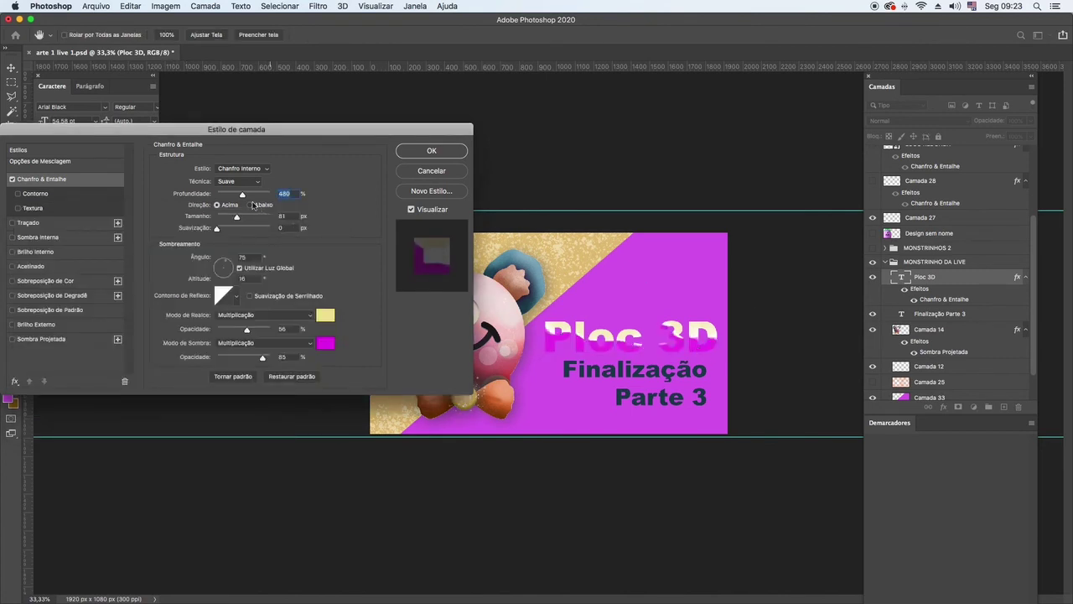
Set the bevel's depth to 532%, size to 5 px and soften to 8 px, and apply the effect.
{"action": "left_click_drag", "start_coordinate": [242, 196], "coordinate": [220, 222]}
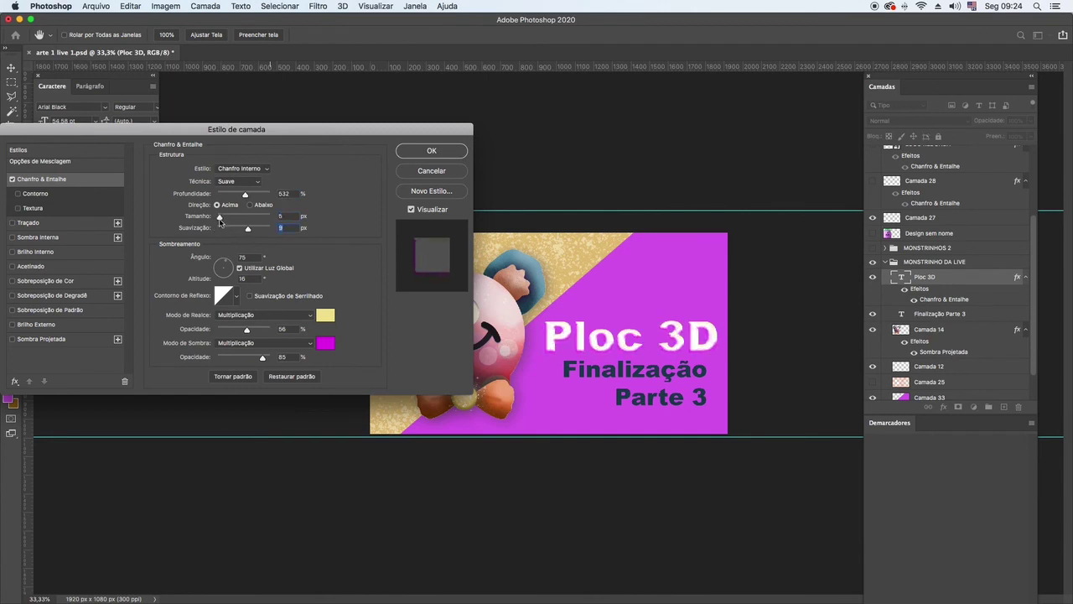
{"action": "mouse_move", "coordinate": [249, 231]}
{"action": "left_mouse_down"}
{"action": "mouse_move", "coordinate": [260, 231]}
{"action": "mouse_move", "coordinate": [244, 233]}
{"action": "left_mouse_up"}
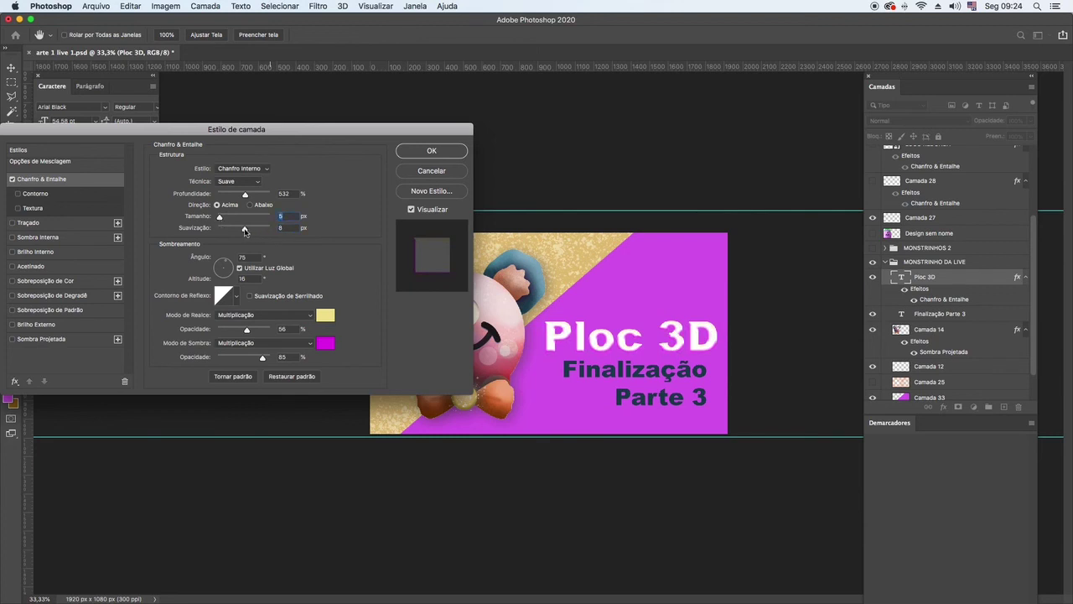
{"action": "left_click", "coordinate": [432, 151]}
Add a Drop Shadow to the "Ploc 3D" text with distance 9 px and size 0 px, and apply it.
{"action": "left_click", "coordinate": [204, 6]}
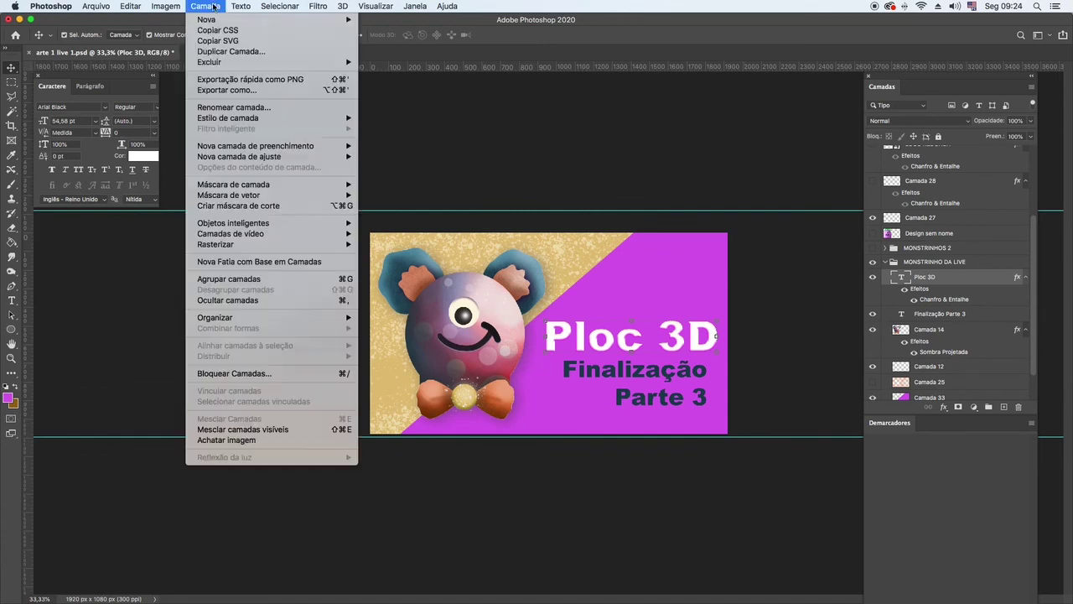
{"action": "mouse_move", "coordinate": [285, 118]}
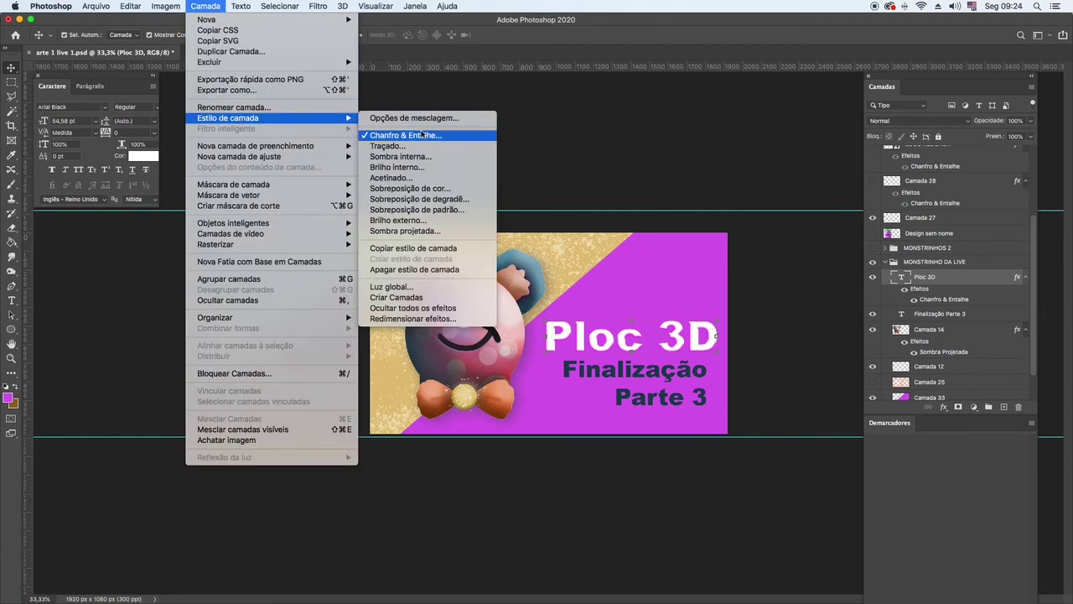
{"action": "left_click", "coordinate": [402, 230]}
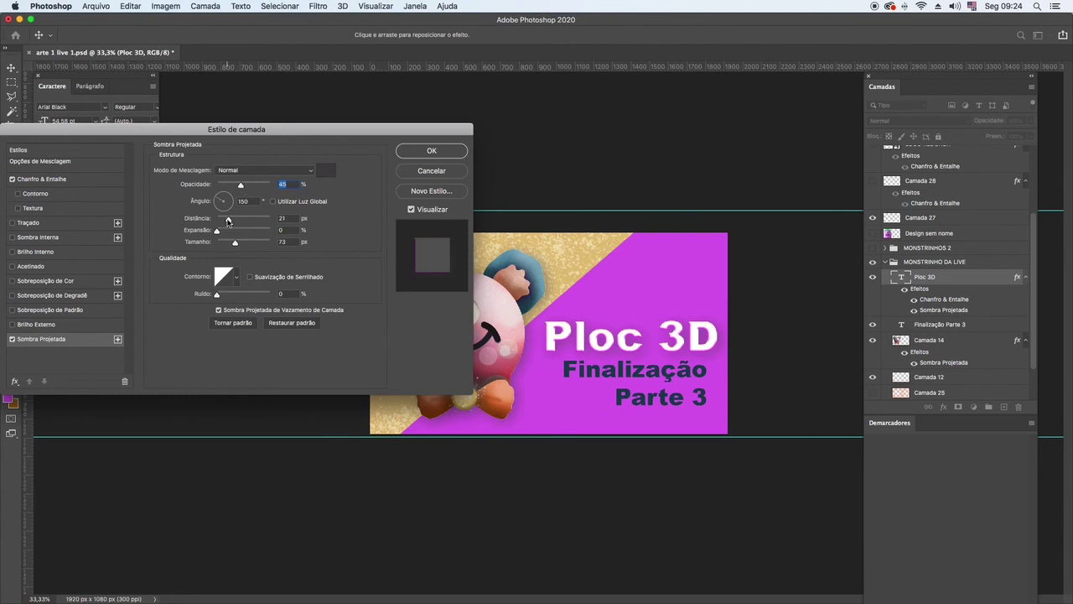
{"action": "left_click_drag", "start_coordinate": [227, 220], "coordinate": [215, 245]}
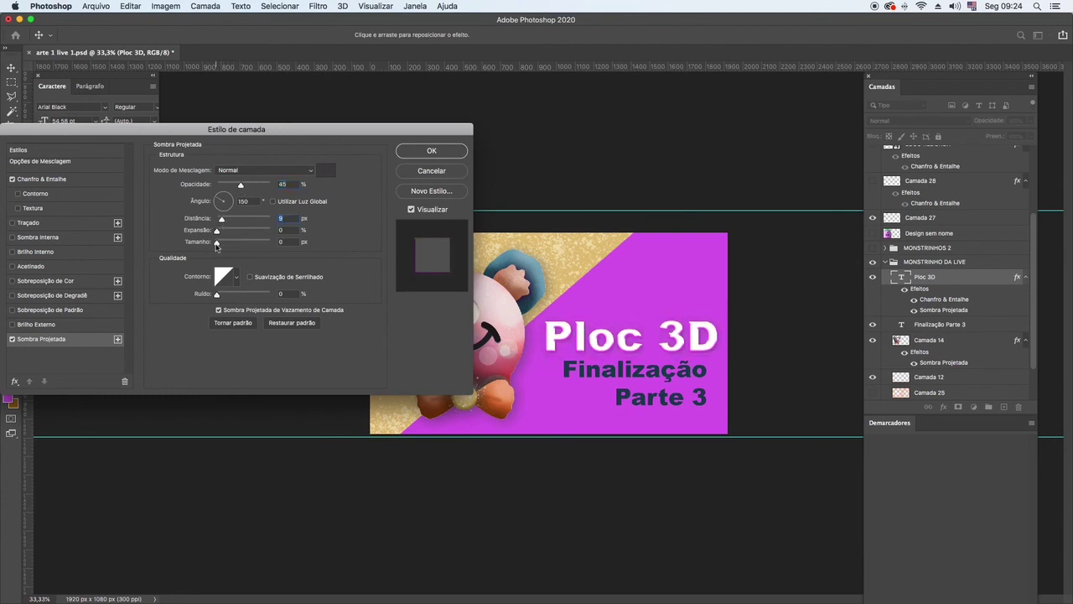
{"action": "left_click", "coordinate": [216, 245]}
{"action": "left_click", "coordinate": [413, 154]}
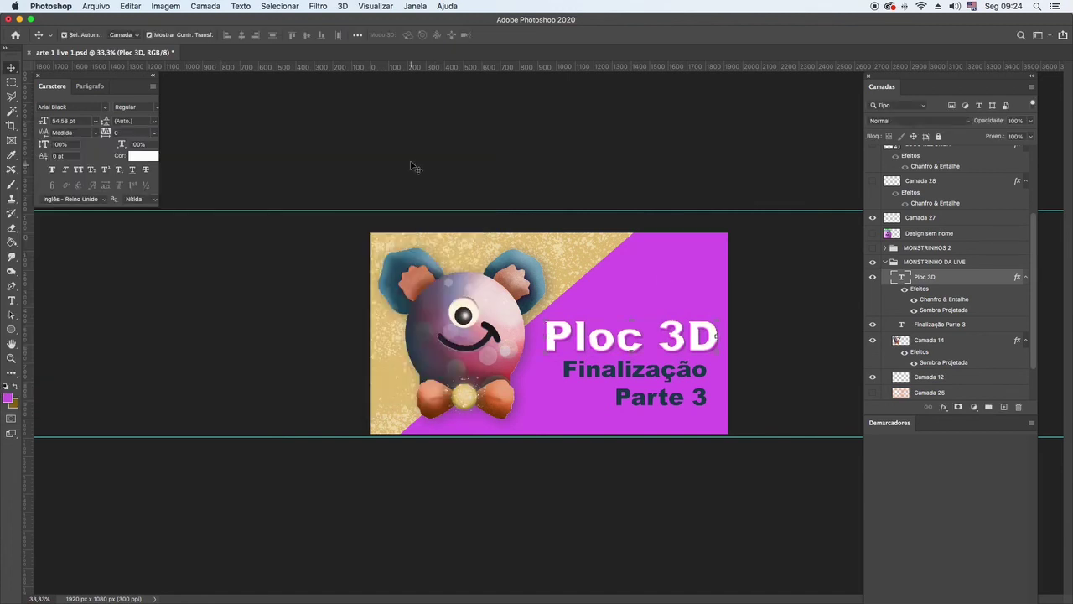
Colour the "Finalização Parte 3" text sand yellow (ebd397), sampled from the artwork.
{"action": "left_click", "coordinate": [647, 382]}
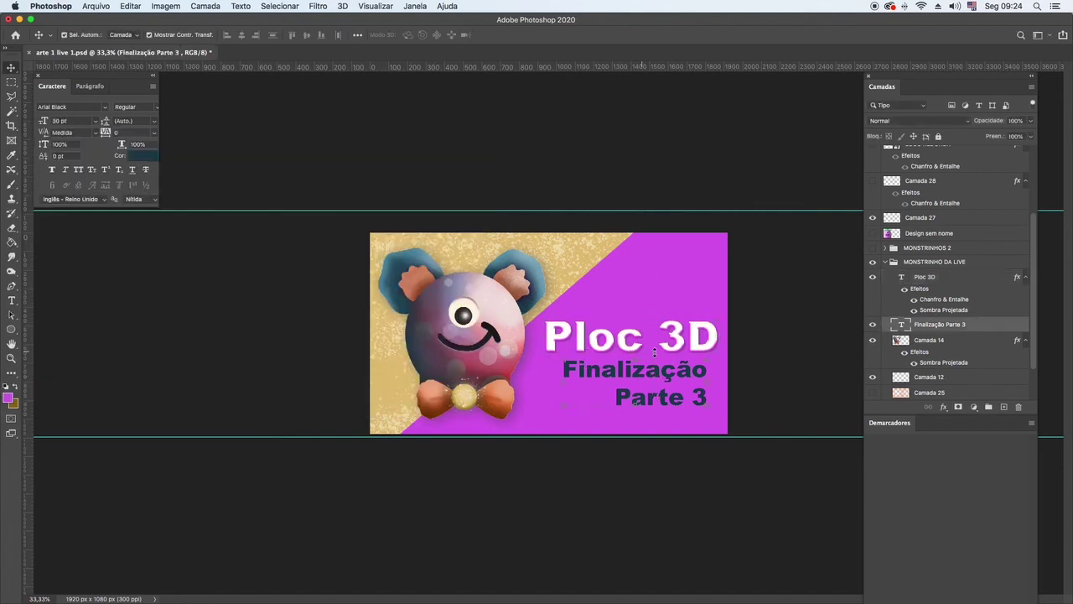
{"action": "left_click", "coordinate": [11, 300]}
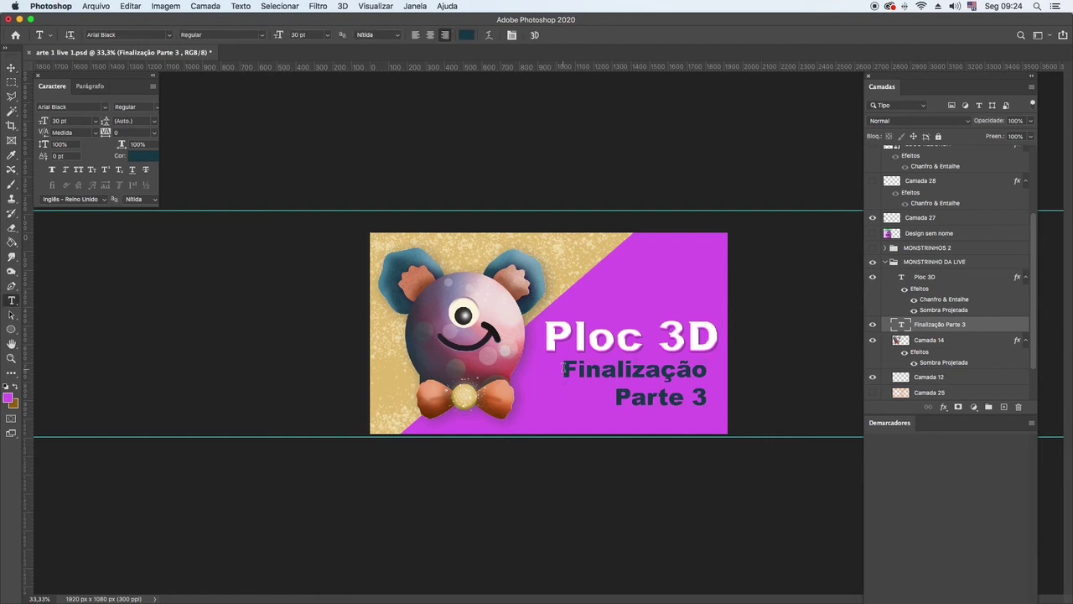
{"action": "left_click_drag", "start_coordinate": [563, 369], "coordinate": [738, 411]}
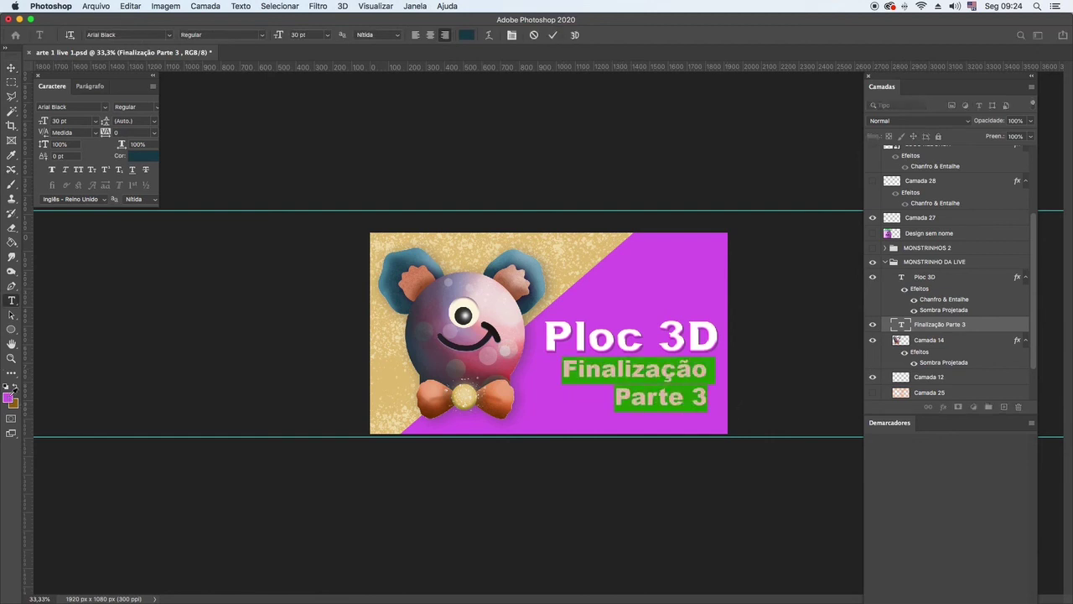
{"action": "left_click", "coordinate": [9, 396]}
{"action": "left_click", "coordinate": [467, 386]}
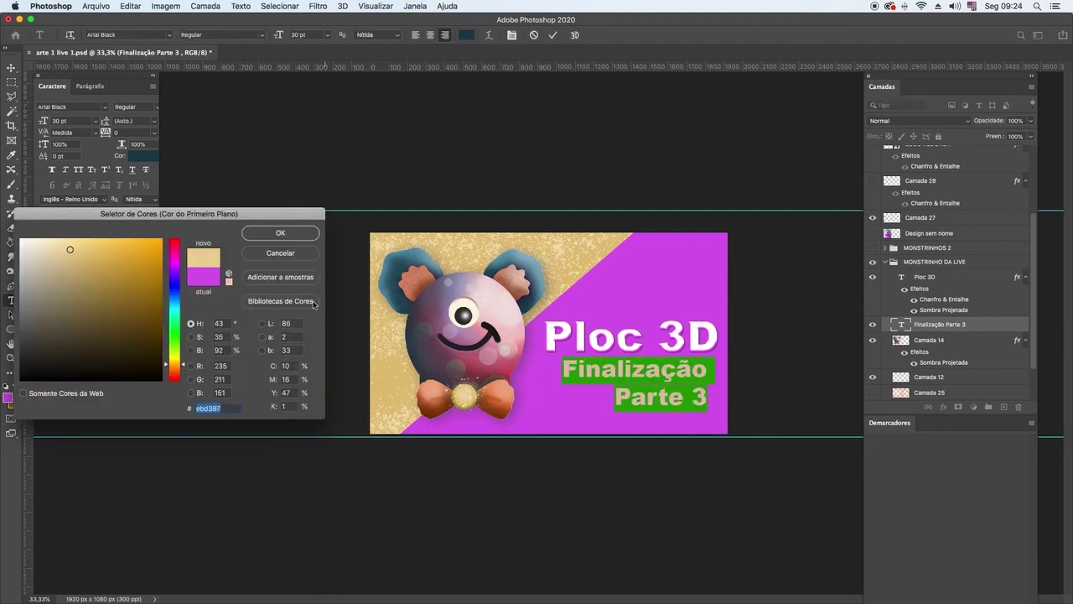
{"action": "left_click", "coordinate": [282, 234]}
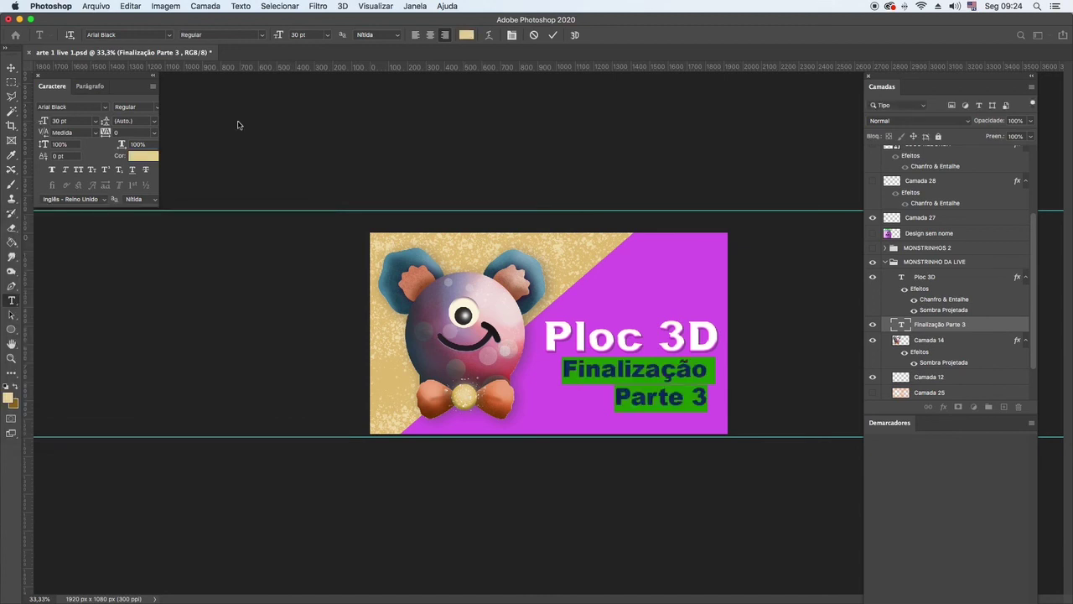
{"action": "key", "text": "Escape"}
{"action": "key", "text": "m"}
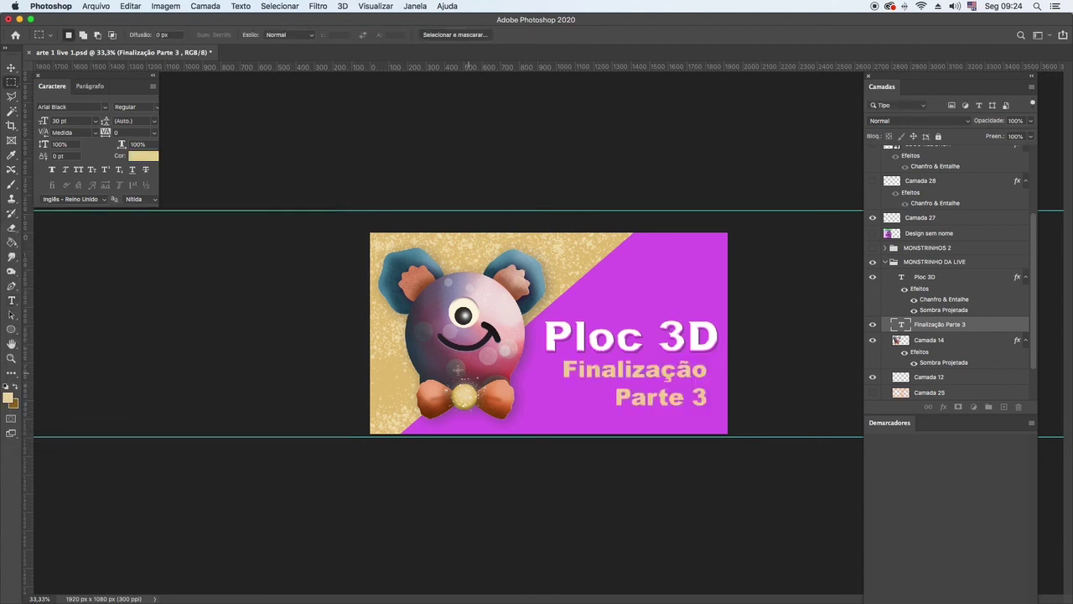
Add a Bevel & Emboss effect to the "Finalização Parte 3" text with size 0 px and soften 2 px.
{"action": "key", "text": "t"}
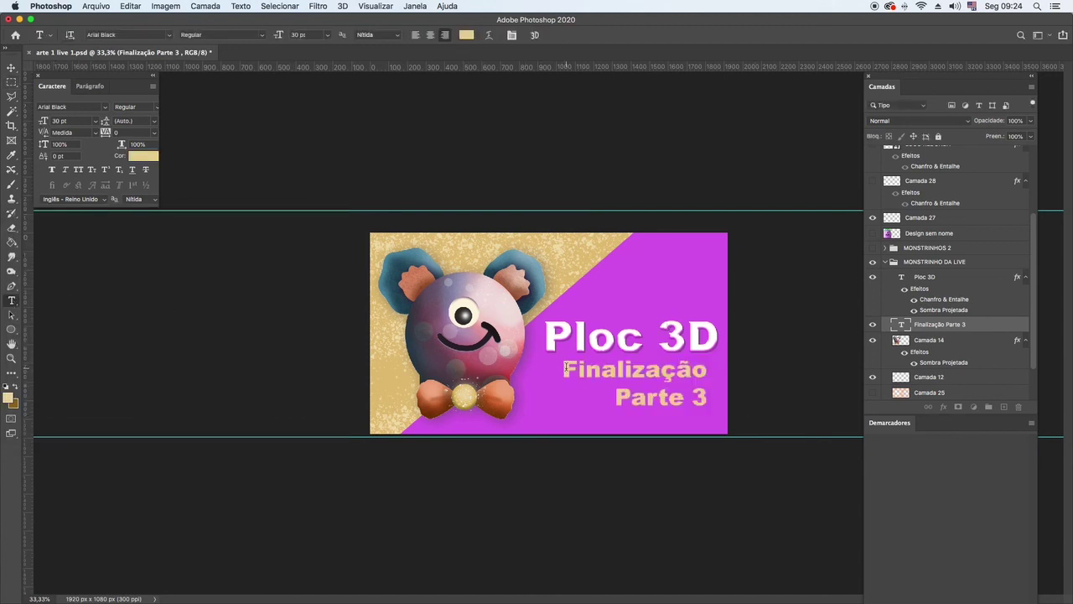
{"action": "left_click_drag", "start_coordinate": [566, 369], "coordinate": [713, 407]}
{"action": "left_click", "coordinate": [201, 7]}
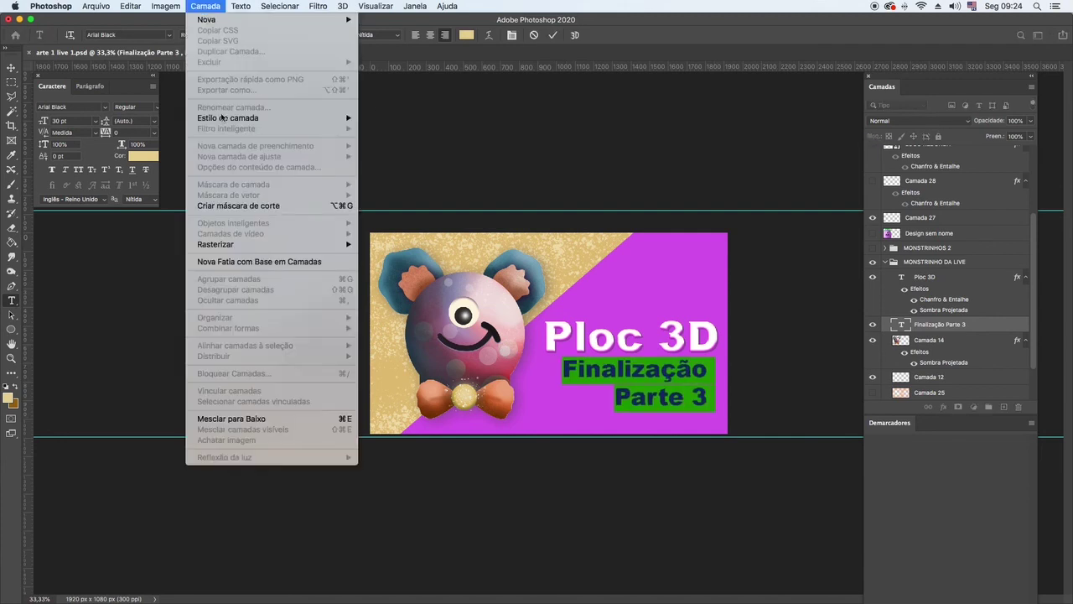
{"action": "mouse_move", "coordinate": [222, 117]}
{"action": "left_click", "coordinate": [411, 136]}
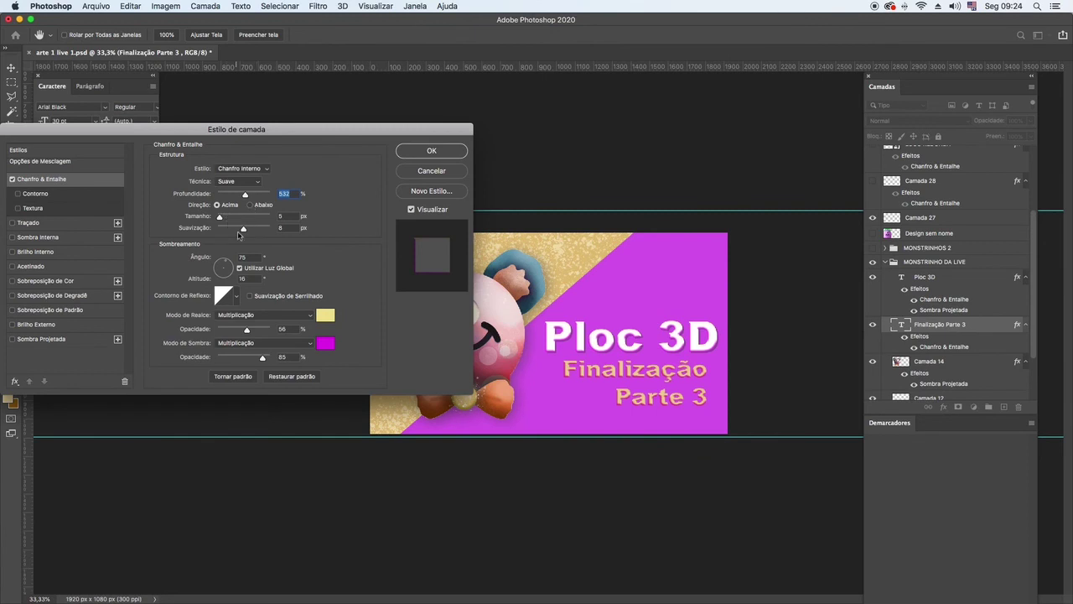
{"action": "left_click_drag", "start_coordinate": [243, 229], "coordinate": [216, 220]}
{"action": "left_click", "coordinate": [222, 229]}
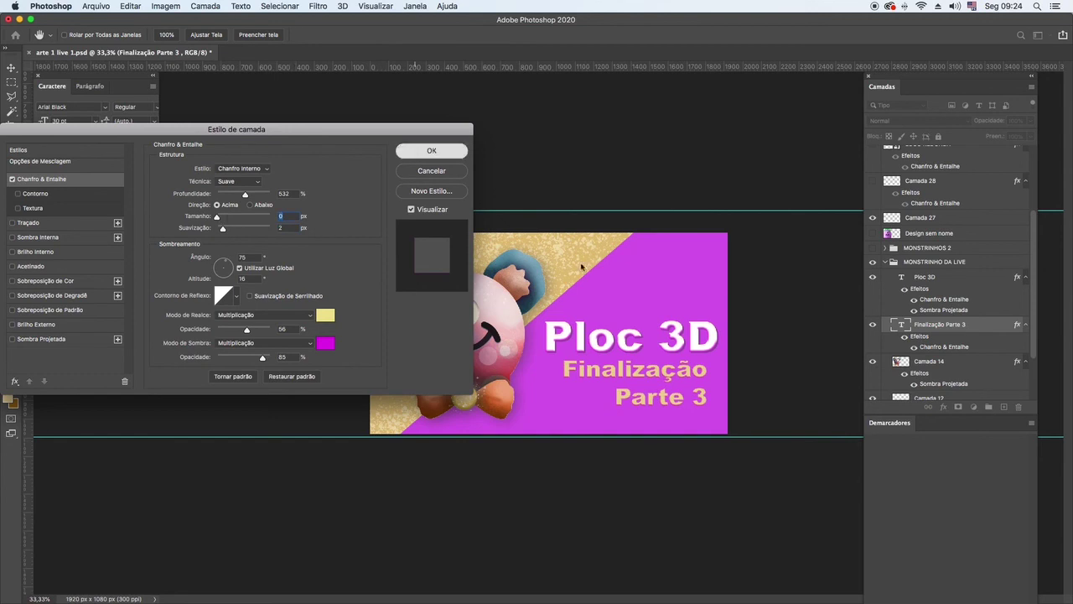
{"action": "left_click", "coordinate": [419, 153]}
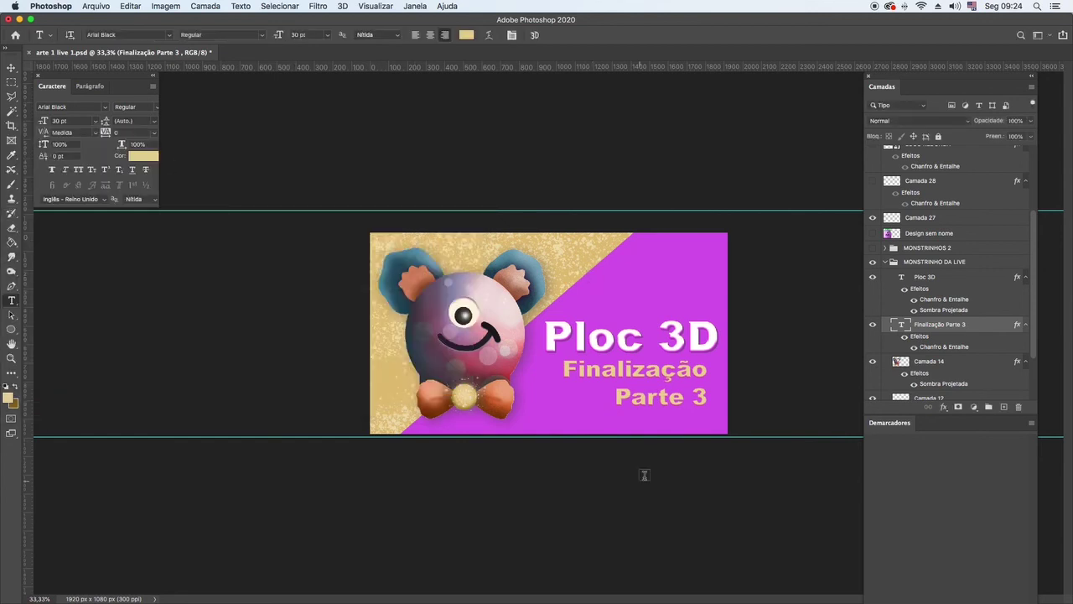
Colour the whole "Finalização Parte 3" text white (ffffff) and commit the edit.
{"action": "left_click_drag", "start_coordinate": [562, 370], "coordinate": [749, 433]}
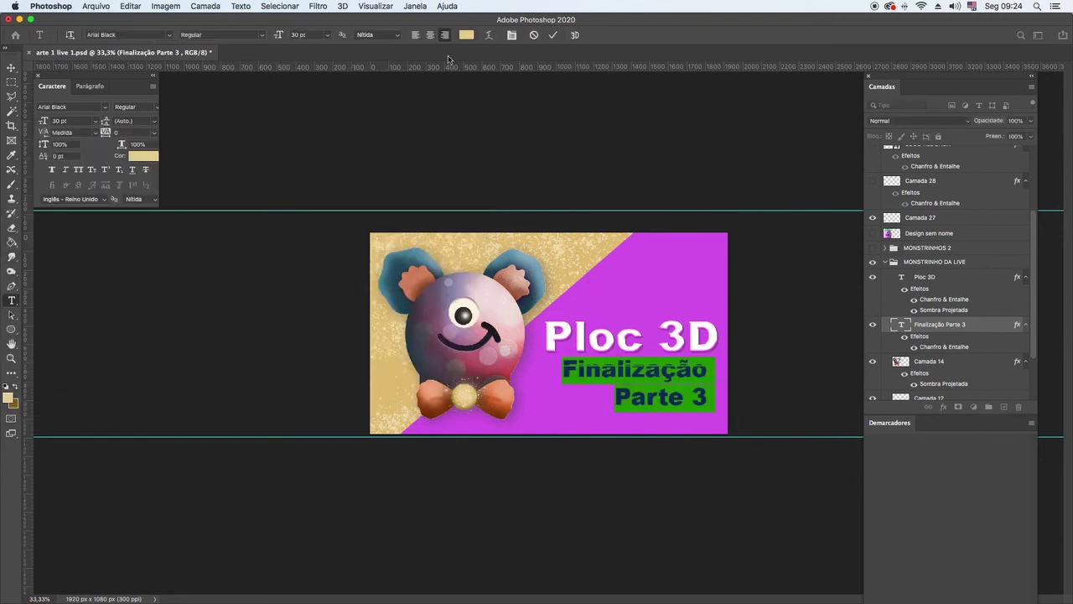
{"action": "left_click", "coordinate": [465, 35]}
{"action": "left_click_drag", "start_coordinate": [114, 272], "coordinate": [21, 240]}
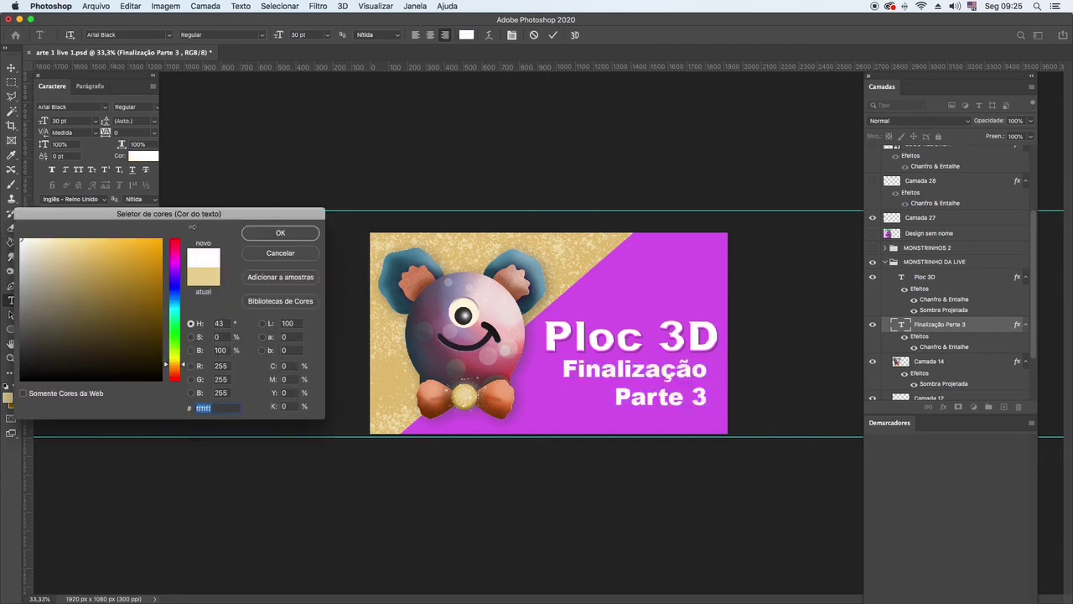
{"action": "left_click", "coordinate": [280, 233]}
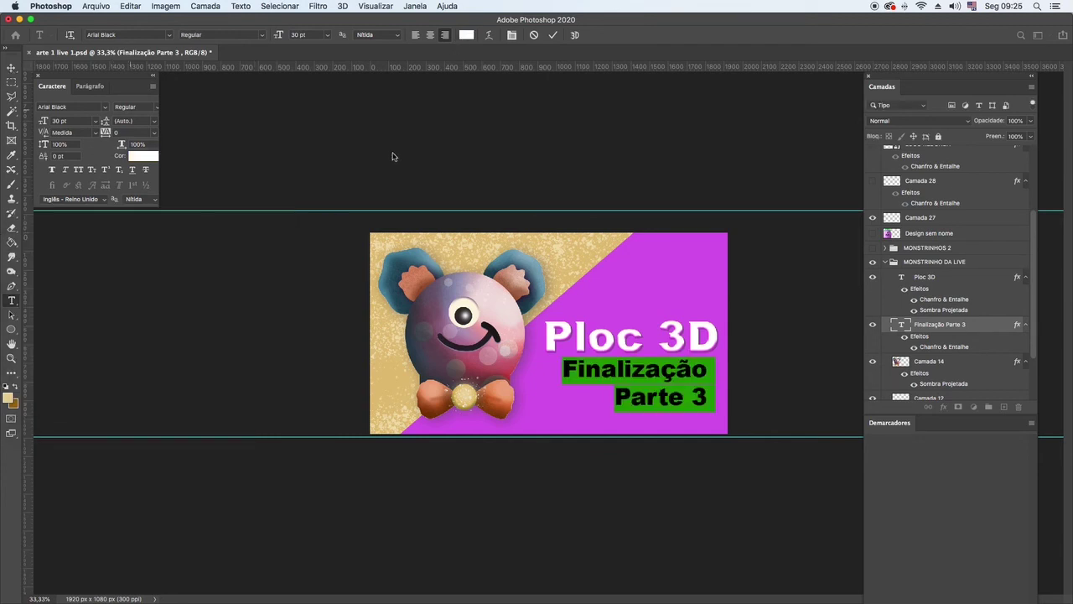
{"action": "left_click", "coordinate": [11, 67]}
{"action": "left_click", "coordinate": [11, 82]}
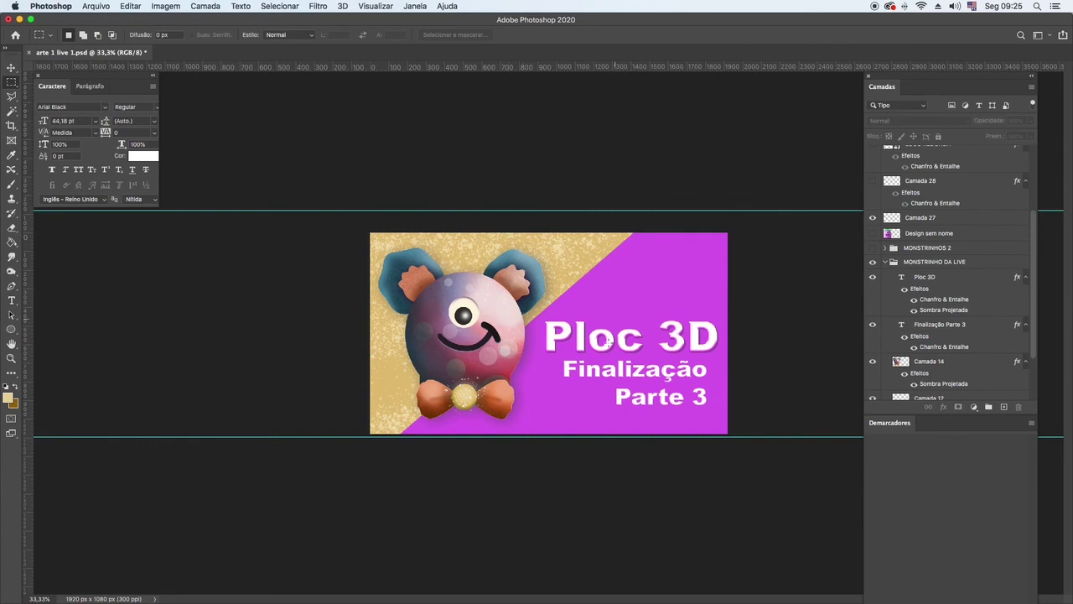
Enlarge the monster on Camada 14 slightly from its lower corner beside the title and commit the transformation.
{"action": "left_click", "coordinate": [11, 68]}
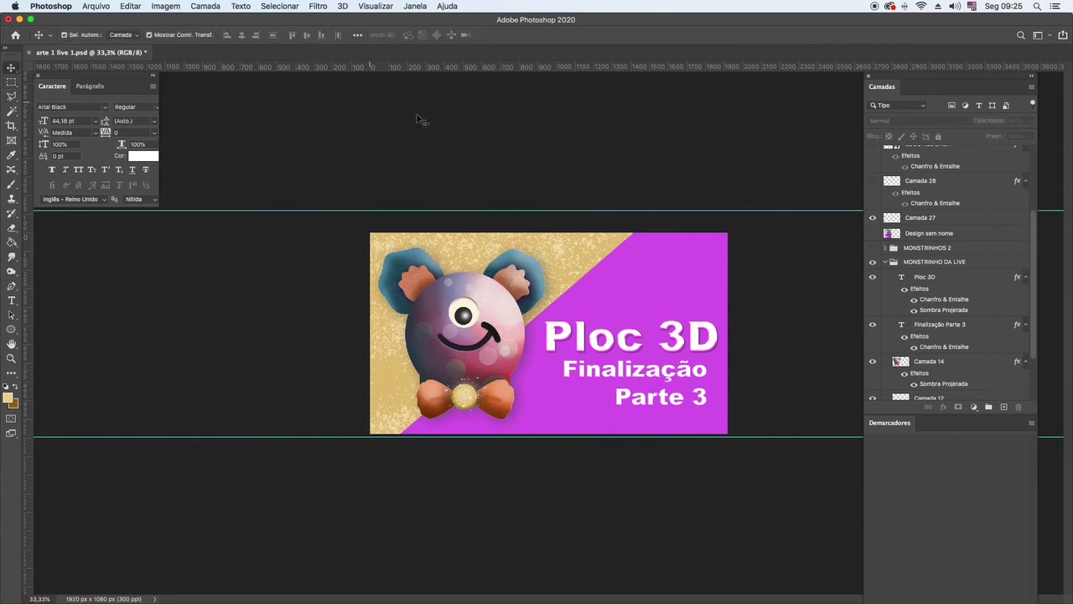
{"action": "left_click", "coordinate": [484, 330]}
{"action": "left_click_drag", "start_coordinate": [545, 420], "coordinate": [551, 424]}
{"action": "key", "text": "Return"}
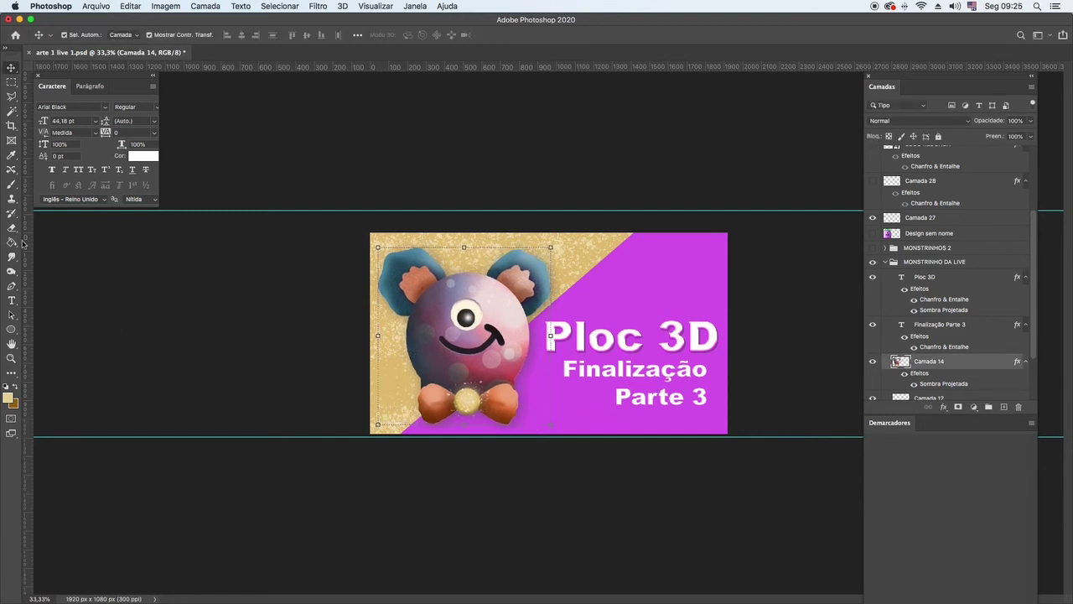
Soften the monster's bow, ears and body edges with several Blur tool strokes.
{"action": "left_click", "coordinate": [12, 229]}
{"action": "right_click", "coordinate": [15, 232]}
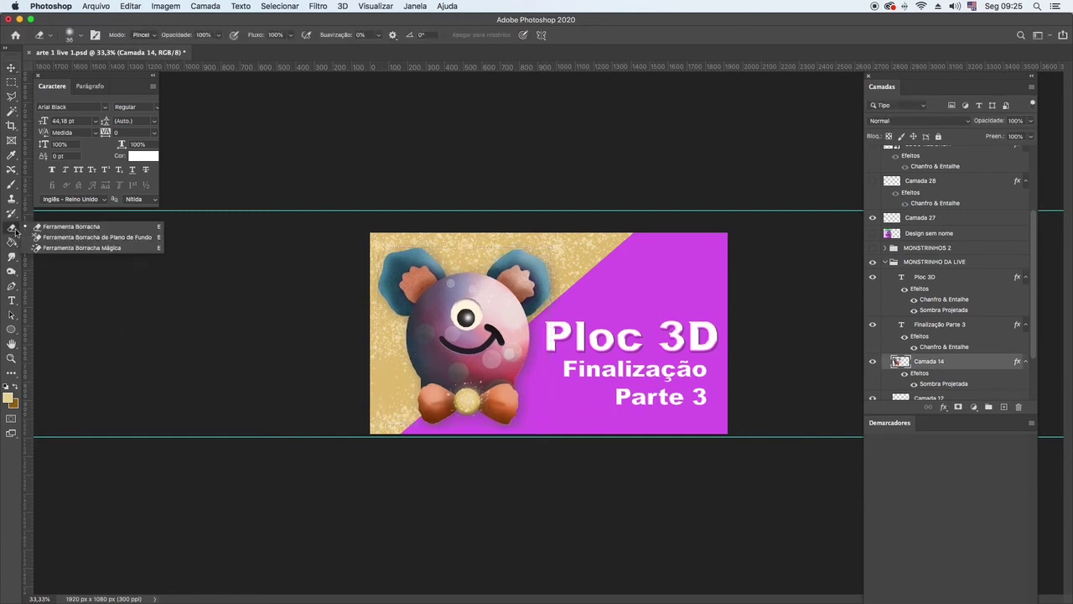
{"action": "left_click", "coordinate": [12, 257]}
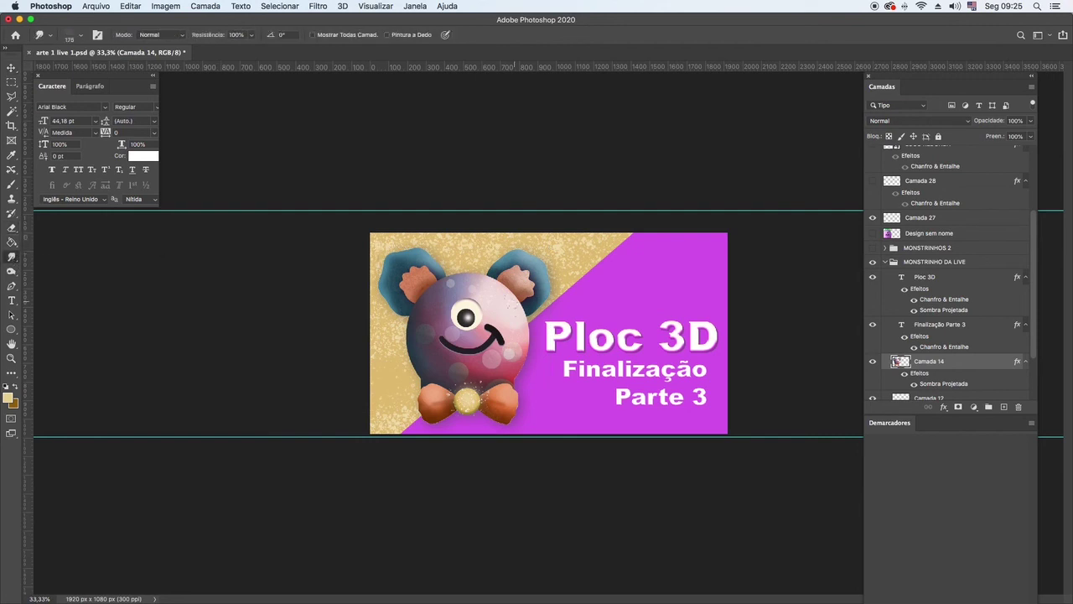
{"action": "right_click", "coordinate": [12, 257]}
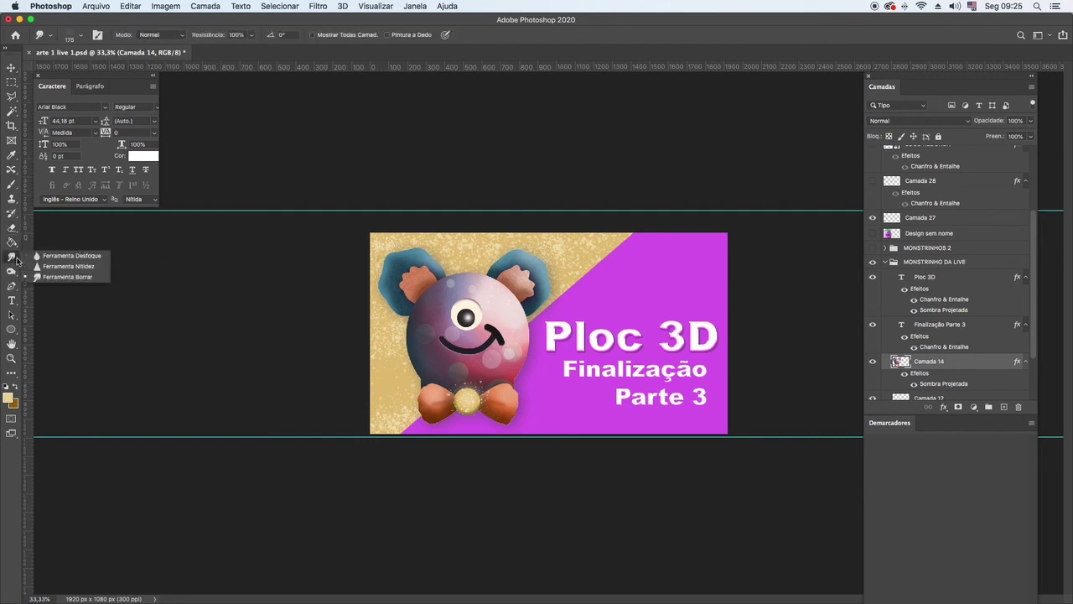
{"action": "left_click", "coordinate": [62, 254]}
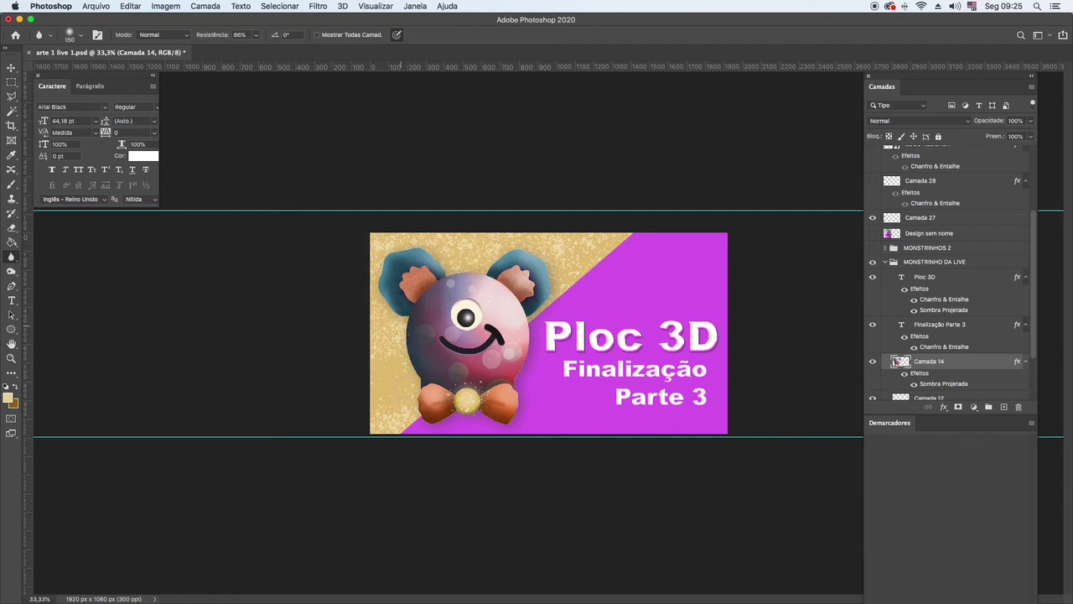
{"action": "mouse_move", "coordinate": [422, 403]}
{"action": "left_mouse_down"}
{"action": "mouse_move", "coordinate": [442, 422]}
{"action": "mouse_move", "coordinate": [455, 415]}
{"action": "mouse_move", "coordinate": [446, 427]}
{"action": "mouse_move", "coordinate": [494, 429]}
{"action": "mouse_move", "coordinate": [488, 420]}
{"action": "mouse_move", "coordinate": [528, 403]}
{"action": "mouse_move", "coordinate": [520, 415]}
{"action": "mouse_move", "coordinate": [529, 327]}
{"action": "mouse_move", "coordinate": [554, 290]}
{"action": "left_mouse_up"}
{"action": "mouse_move", "coordinate": [434, 264]}
{"action": "left_mouse_down"}
{"action": "mouse_move", "coordinate": [399, 255]}
{"action": "mouse_move", "coordinate": [371, 296]}
{"action": "mouse_move", "coordinate": [377, 290]}
{"action": "mouse_move", "coordinate": [411, 325]}
{"action": "left_mouse_up"}
{"action": "mouse_move", "coordinate": [410, 368]}
{"action": "left_mouse_down"}
{"action": "mouse_move", "coordinate": [429, 429]}
{"action": "mouse_move", "coordinate": [513, 420]}
{"action": "mouse_move", "coordinate": [533, 346]}
{"action": "mouse_move", "coordinate": [508, 283]}
{"action": "left_mouse_up"}
{"action": "mouse_move", "coordinate": [421, 284]}
{"action": "left_mouse_down"}
{"action": "mouse_move", "coordinate": [403, 289]}
{"action": "mouse_move", "coordinate": [416, 261]}
{"action": "mouse_move", "coordinate": [397, 294]}
{"action": "left_mouse_up"}
{"action": "left_click_drag", "start_coordinate": [538, 259], "coordinate": [551, 292]}
{"action": "mouse_move", "coordinate": [501, 263]}
{"action": "left_mouse_down"}
{"action": "mouse_move", "coordinate": [541, 294]}
{"action": "mouse_move", "coordinate": [530, 303]}
{"action": "left_mouse_up"}
{"action": "mouse_move", "coordinate": [465, 317]}
{"action": "left_mouse_down"}
{"action": "mouse_move", "coordinate": [470, 307]}
{"action": "mouse_move", "coordinate": [440, 302]}
{"action": "mouse_move", "coordinate": [455, 346]}
{"action": "mouse_move", "coordinate": [499, 329]}
{"action": "mouse_move", "coordinate": [529, 399]}
{"action": "mouse_move", "coordinate": [484, 403]}
{"action": "mouse_move", "coordinate": [529, 387]}
{"action": "mouse_move", "coordinate": [457, 403]}
{"action": "mouse_move", "coordinate": [423, 387]}
{"action": "mouse_move", "coordinate": [436, 395]}
{"action": "mouse_move", "coordinate": [420, 378]}
{"action": "mouse_move", "coordinate": [492, 307]}
{"action": "mouse_move", "coordinate": [421, 295]}
{"action": "mouse_move", "coordinate": [405, 309]}
{"action": "left_mouse_up"}
Scale the monster up to about 103% and nudge it slightly upward on the canvas.
{"action": "left_click", "coordinate": [11, 68]}
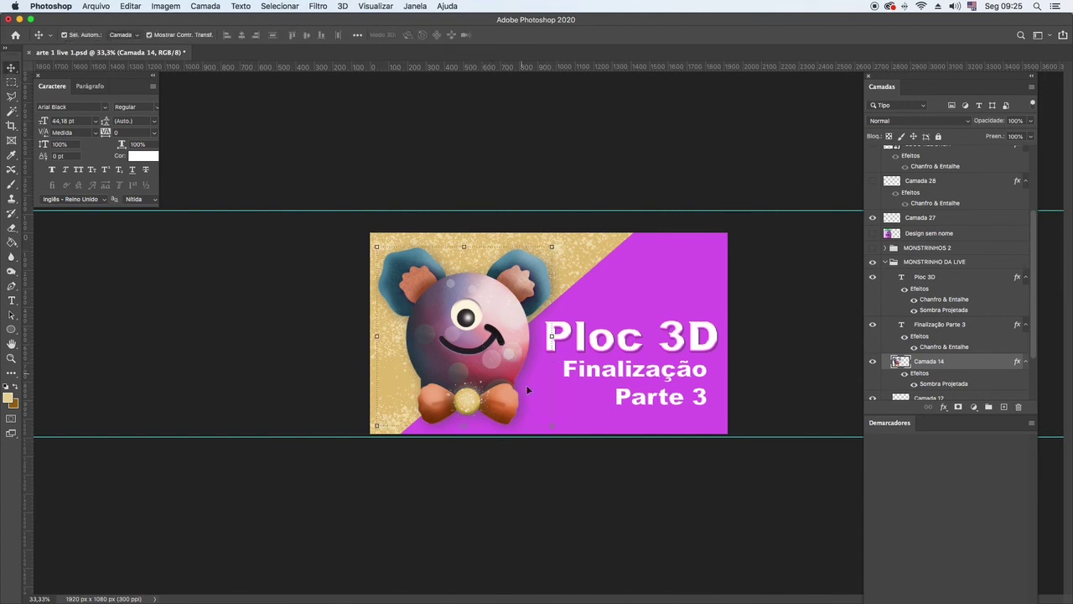
{"action": "left_click_drag", "start_coordinate": [552, 428], "coordinate": [558, 429]}
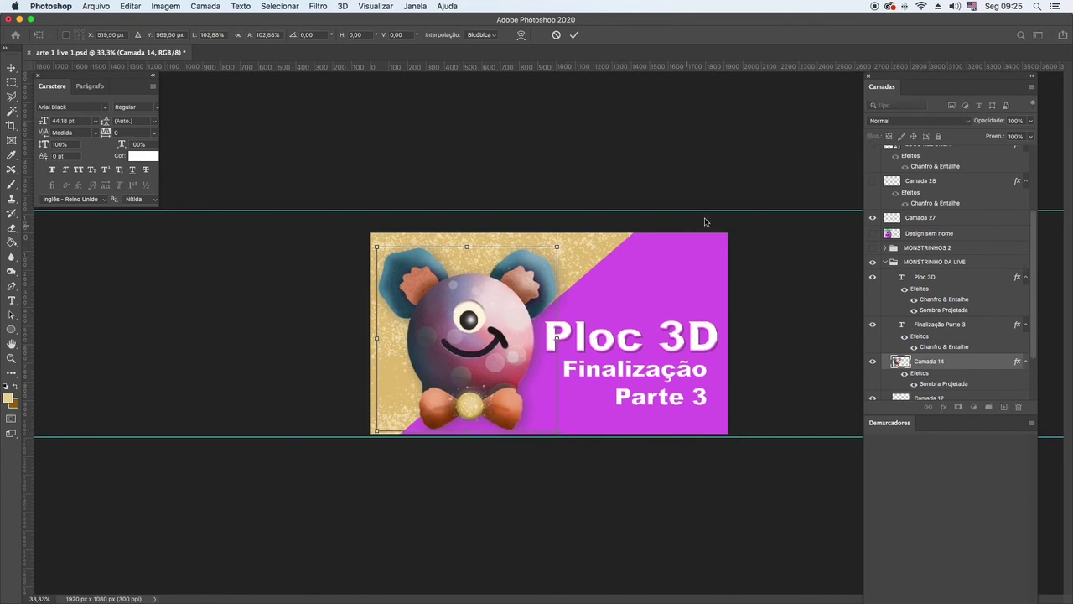
{"action": "key", "text": "Return"}
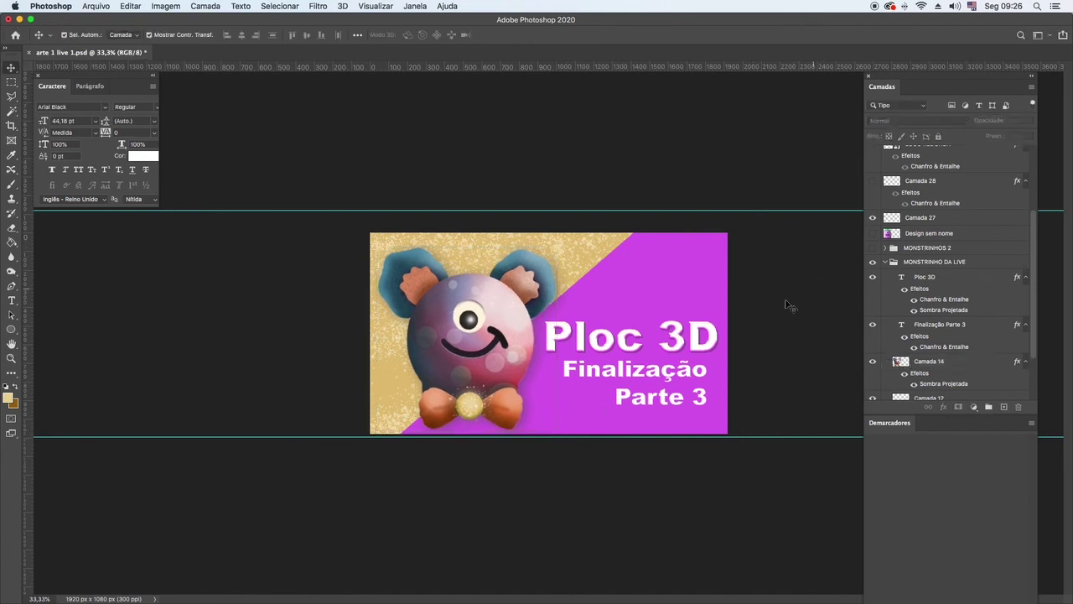
{"action": "left_click_drag", "start_coordinate": [478, 328], "coordinate": [475, 323]}
{"action": "left_click", "coordinate": [810, 360]}
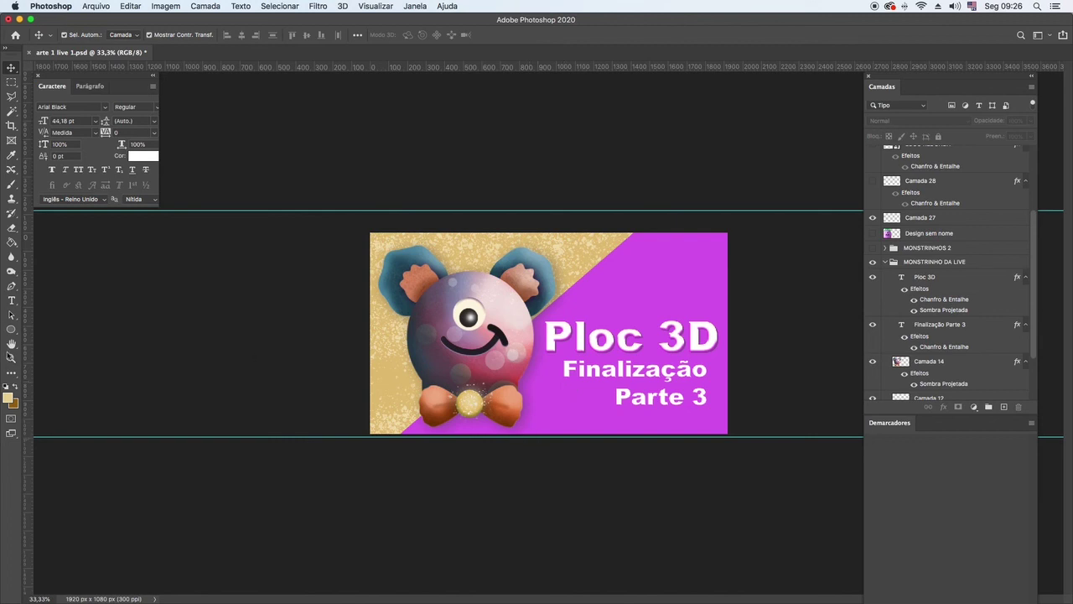
{"action": "left_click", "coordinate": [11, 358]}
{"action": "left_click", "coordinate": [556, 344]}
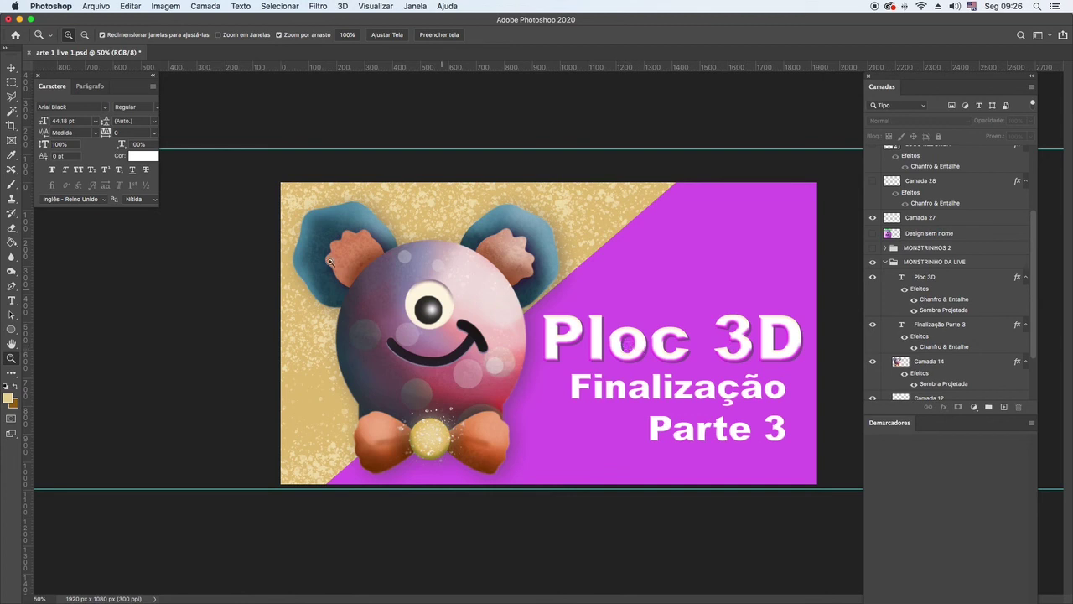
{"action": "left_click", "coordinate": [12, 81]}
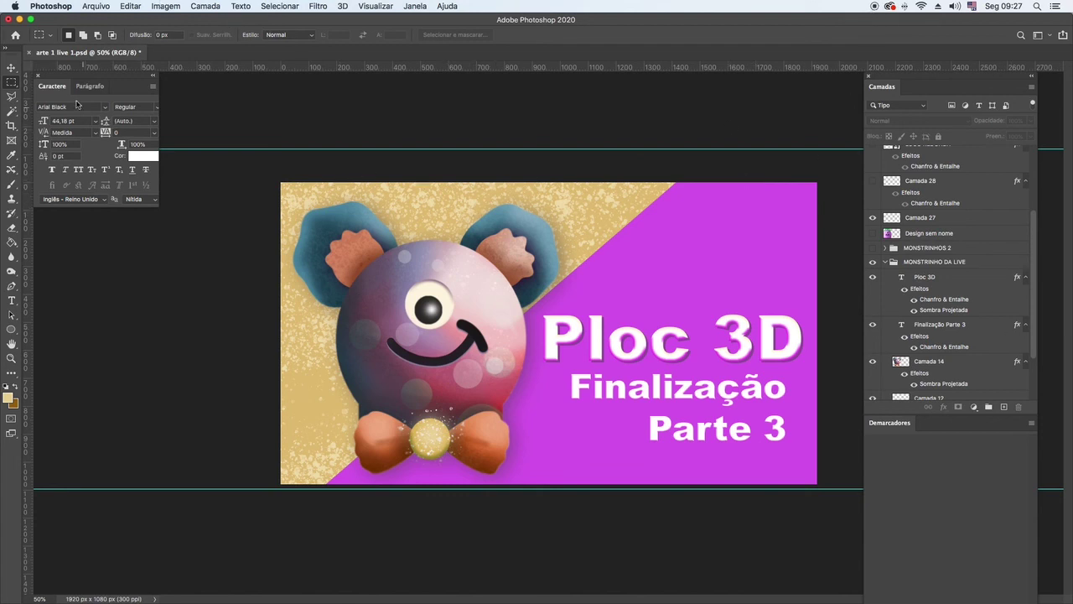
{"action": "left_click", "coordinate": [10, 67]}
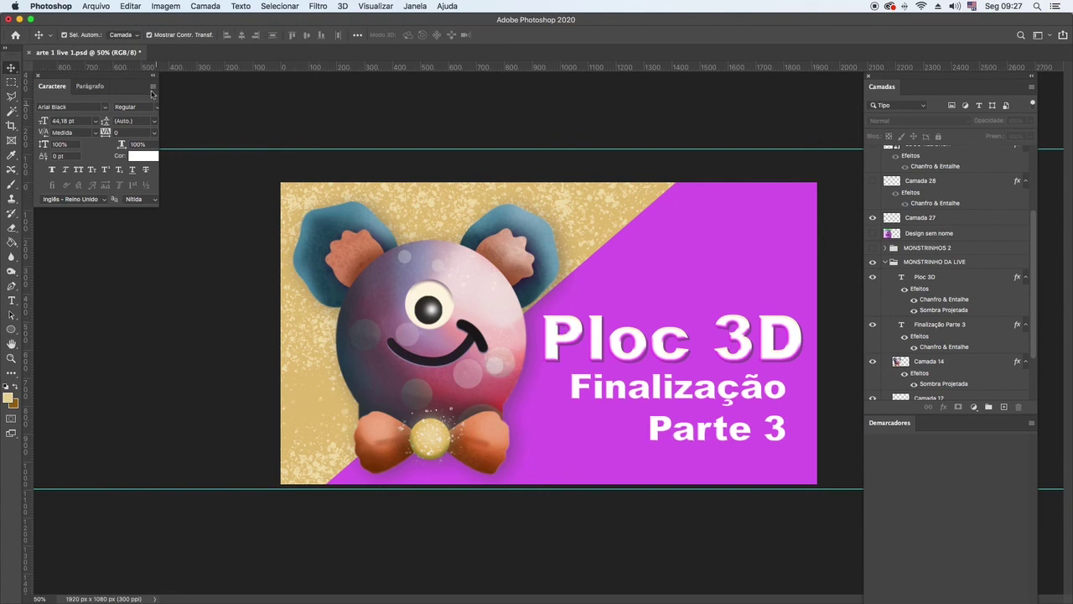
Save a JPEG copy of the artwork named "arte 1 live 3.jpg" in the Transferências folder.
{"action": "left_click", "coordinate": [98, 7]}
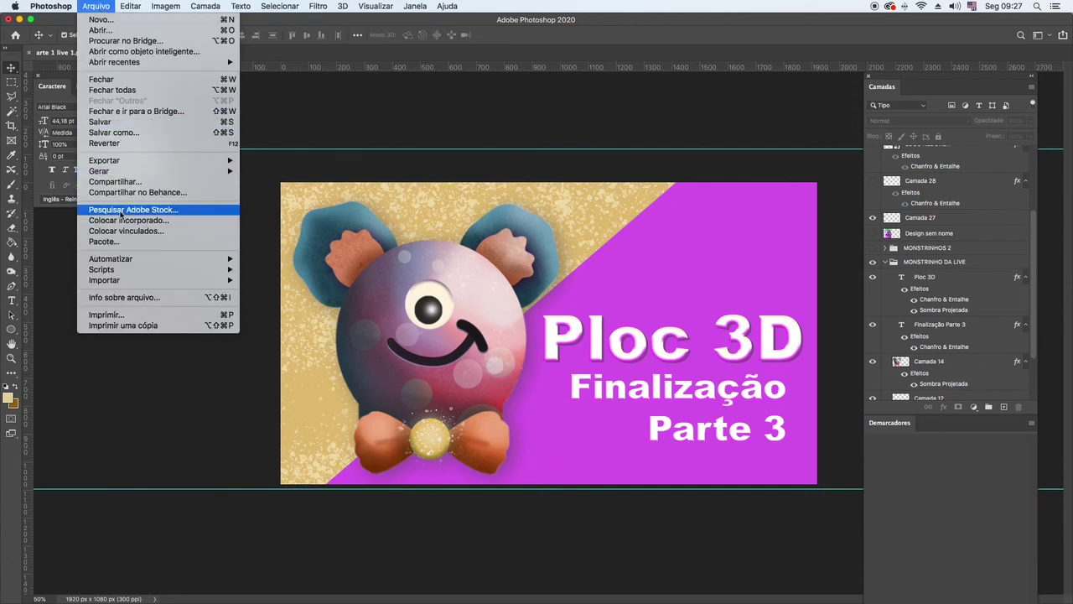
{"action": "left_click", "coordinate": [109, 137]}
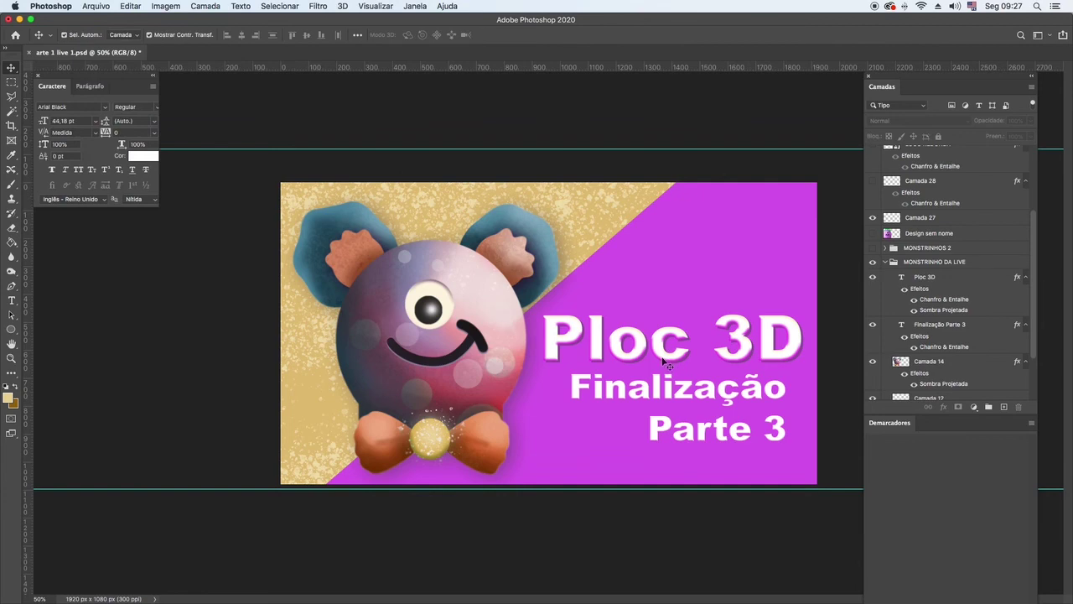
{"action": "left_click", "coordinate": [598, 395]}
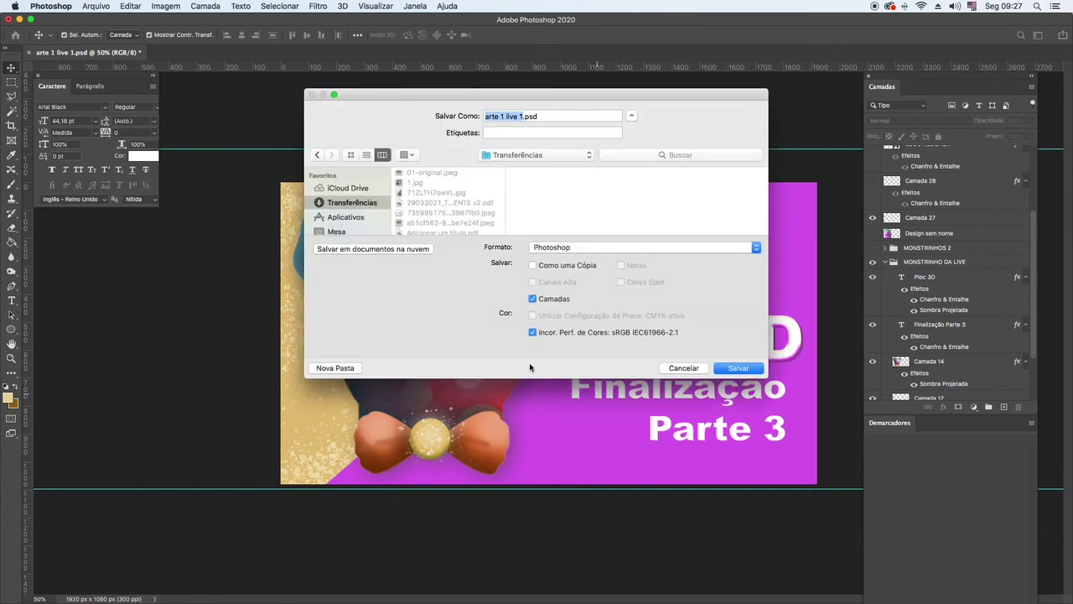
{"action": "left_click", "coordinate": [576, 247]}
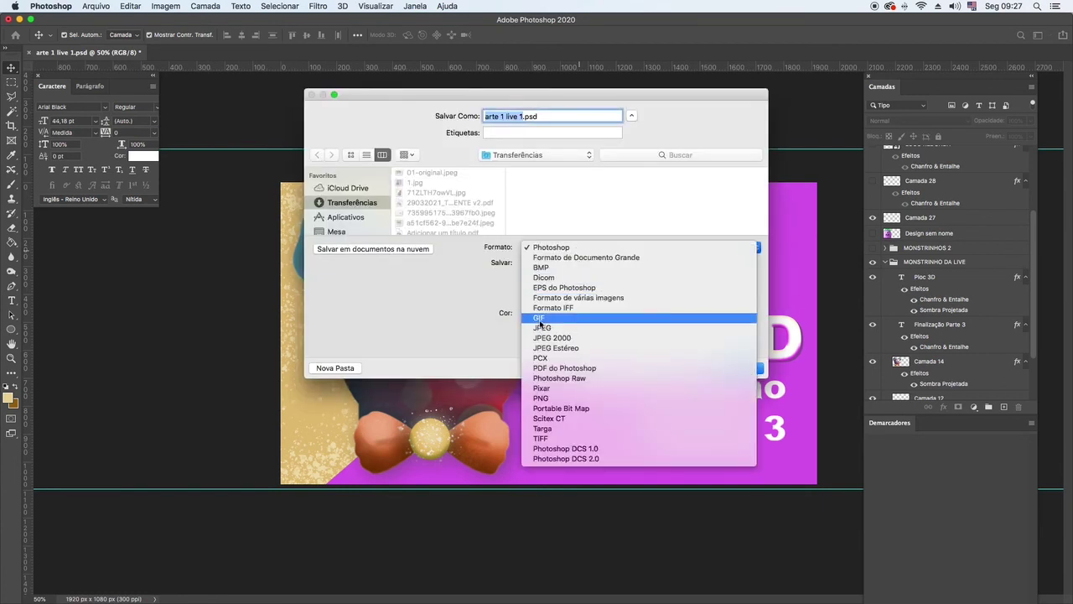
{"action": "left_click", "coordinate": [558, 338]}
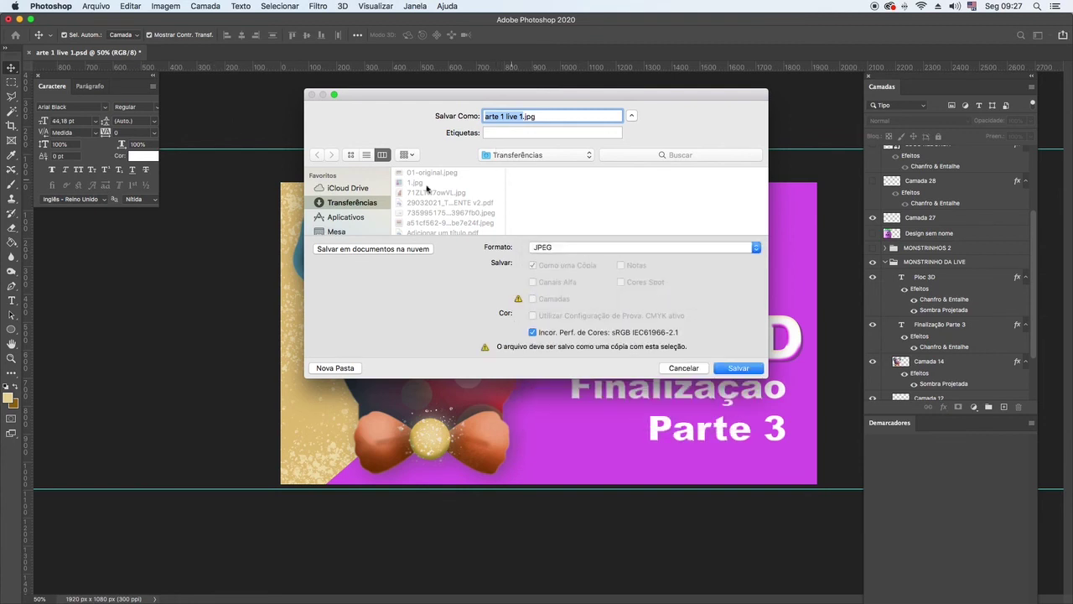
{"action": "left_click", "coordinate": [520, 116]}
{"action": "key", "text": "BackSpace"}
{"action": "type", "text": "3"}
{"action": "key", "text": "Return"}
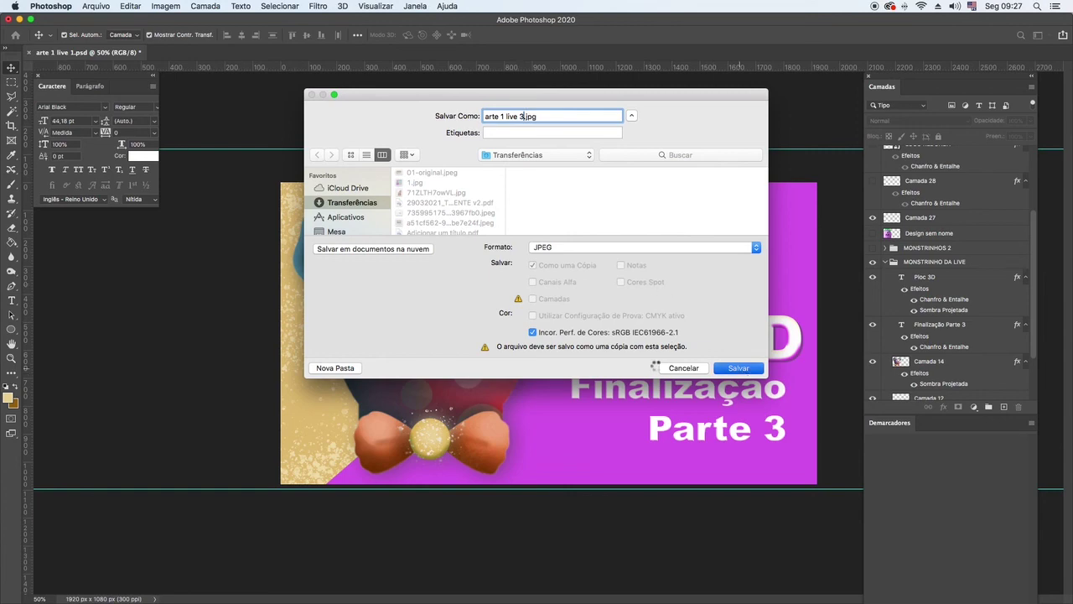